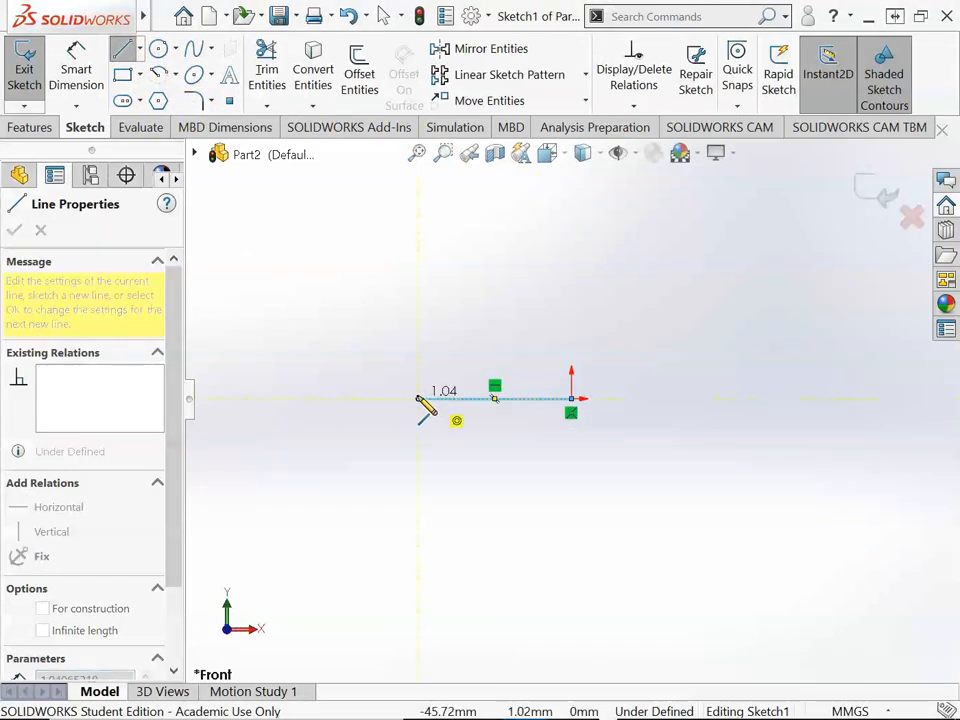
# Step: Sketch three chained tangent arcs rising from the horizontal line's left end: about 8 mm radius, a longer shallow arc, and about 7 mm radius
pyautogui.click(393, 384)
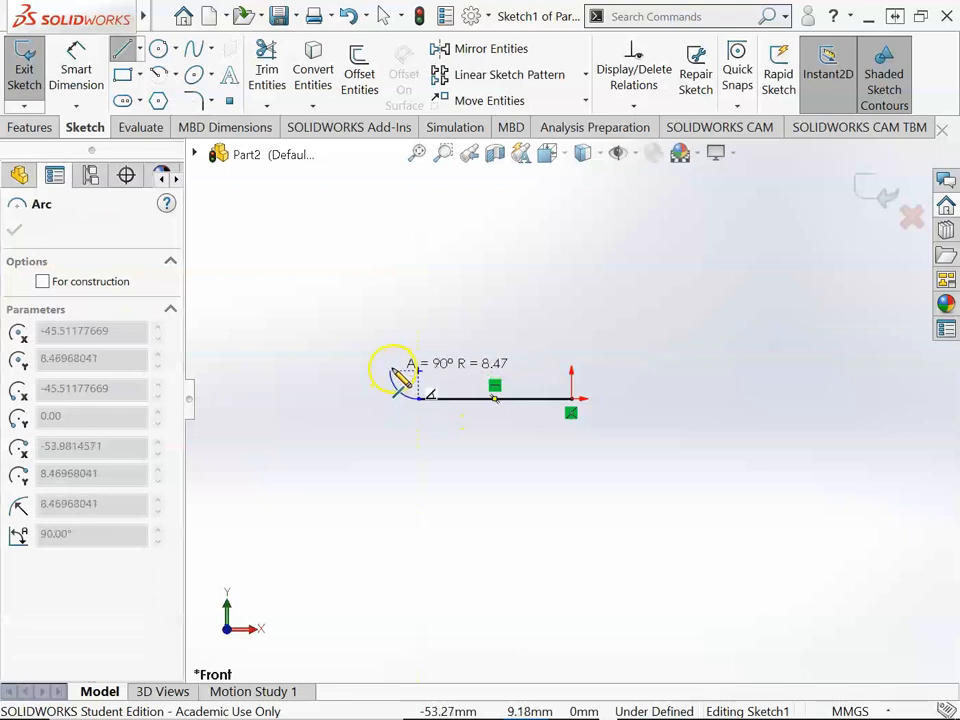
pyautogui.click(394, 370)
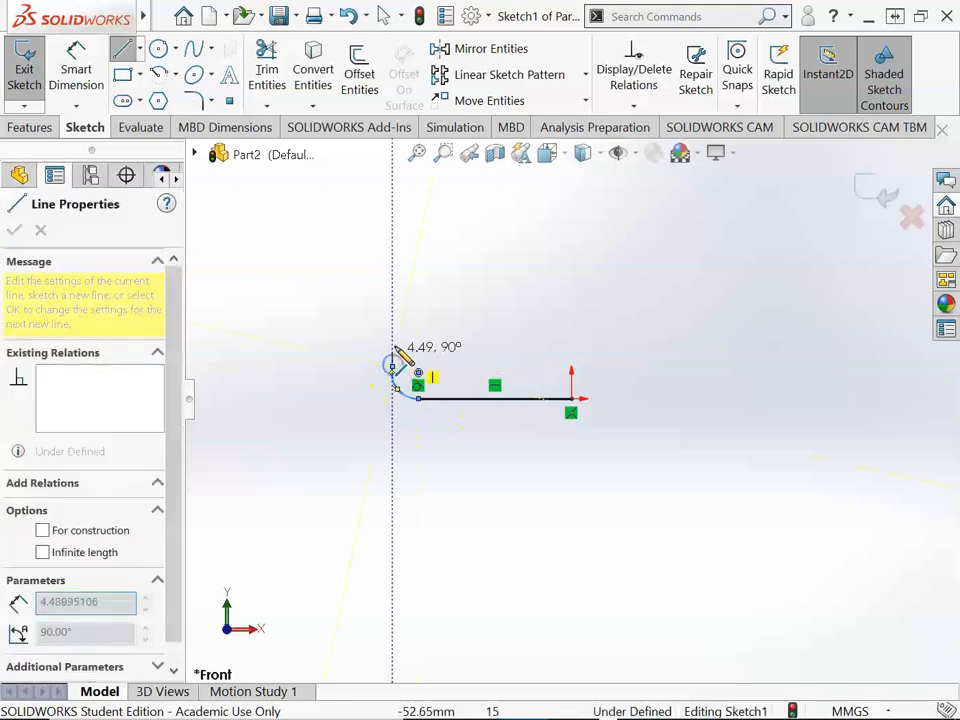
pyautogui.click(447, 271)
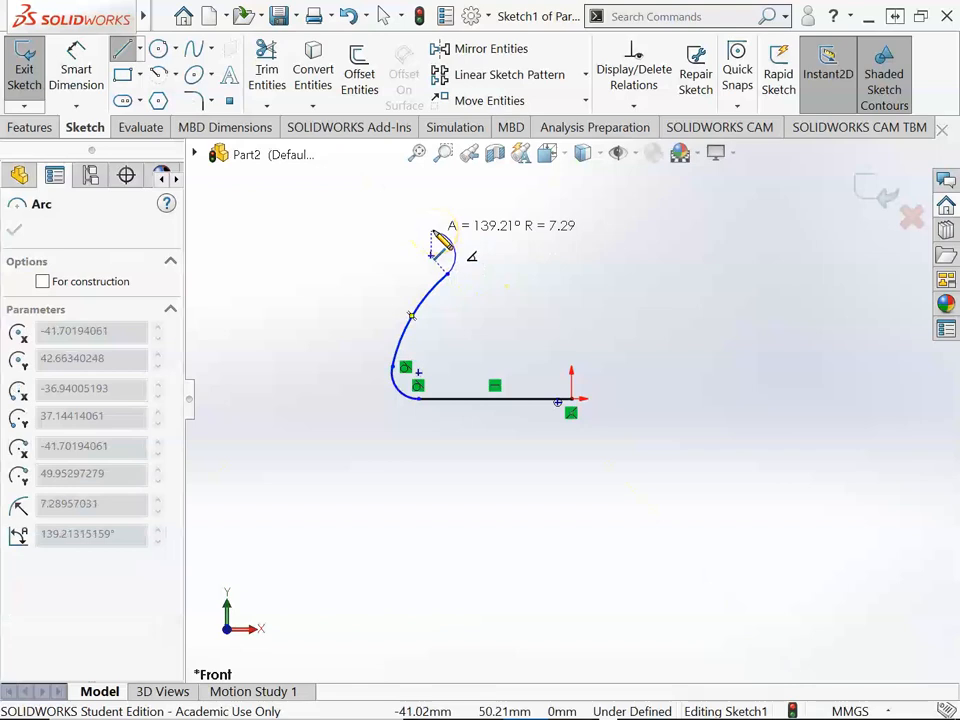
pyautogui.click(437, 245)
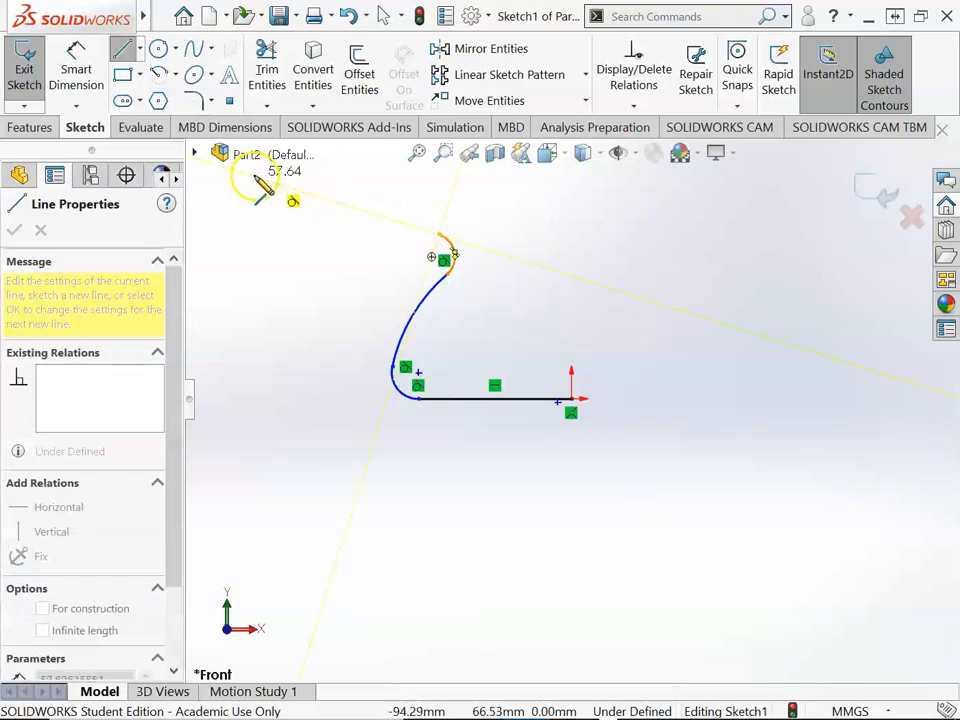
# Step: Sketch a line about 58 mm long sloping up and leftward, tangent to the end of the last small arc
pyautogui.click(257, 179)
pyautogui.moveTo(252, 212); pyautogui.dragTo(340, 288)
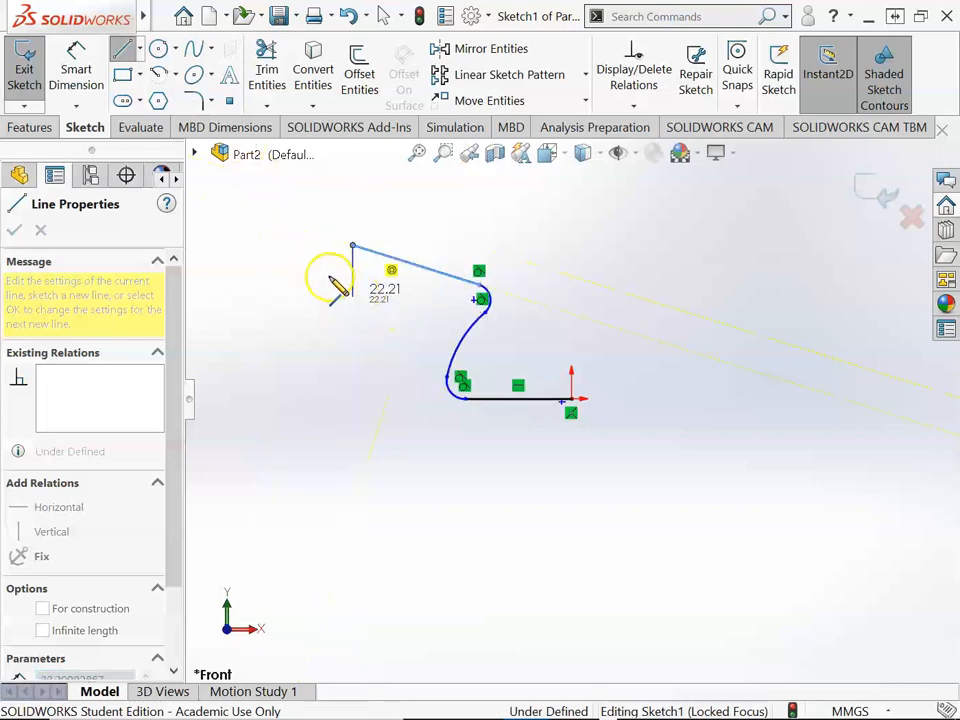
pyautogui.press('Escape')
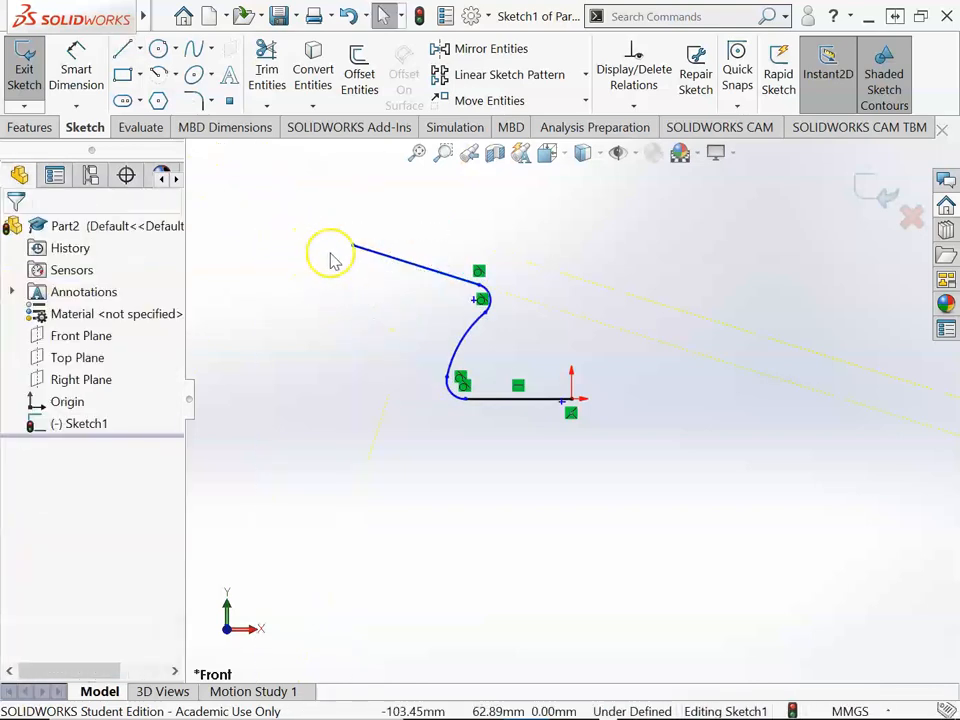
# Step: Sketch a tangent arc from the sloped line's upper end, curving around the profile's upper-left corner and ending downward
pyautogui.click(175, 75)
pyautogui.click(214, 124)
pyautogui.click(353, 245)
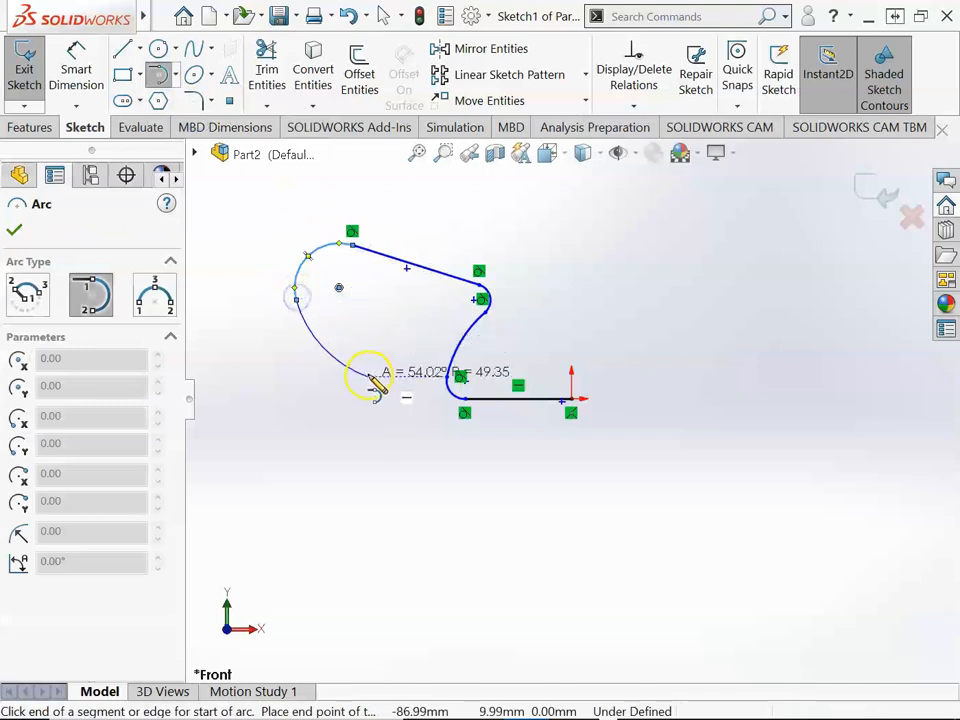
pyautogui.press('Escape')
# Step: Sketch a tangent line down from the corner arc to below the origin, followed by a horizontal base line about 184 mm long to the right
pyautogui.press('l')
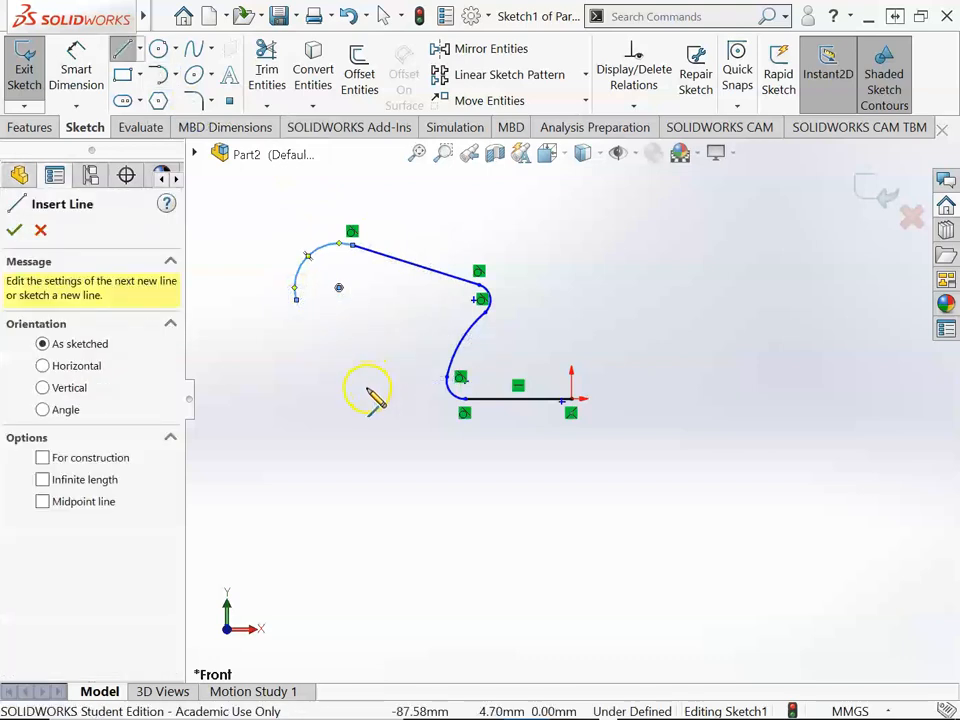
pyautogui.click(296, 299)
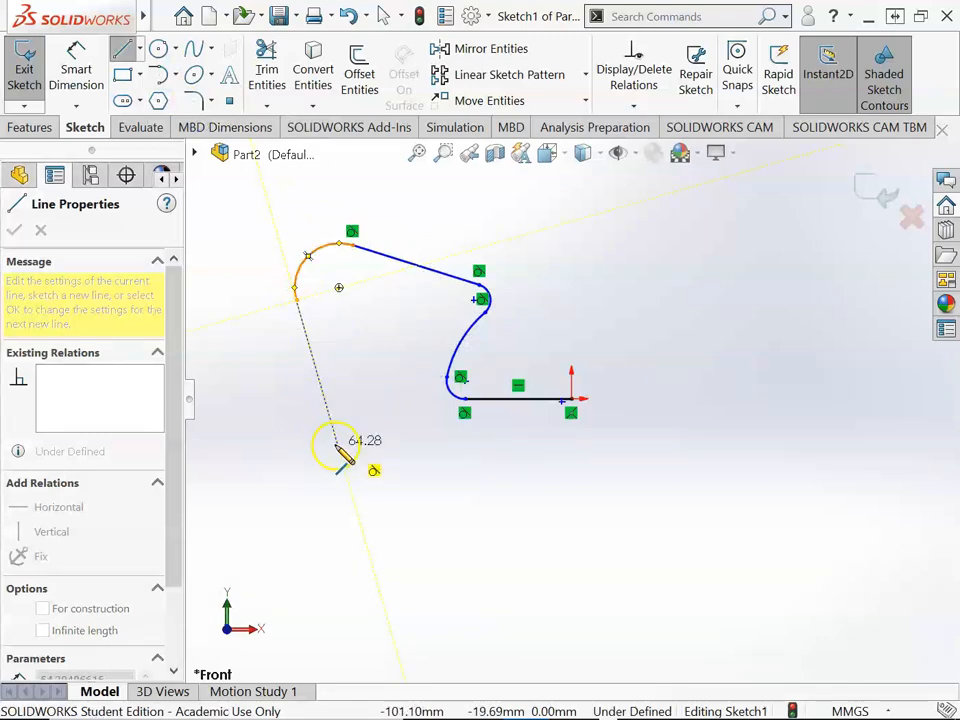
pyautogui.click(333, 428)
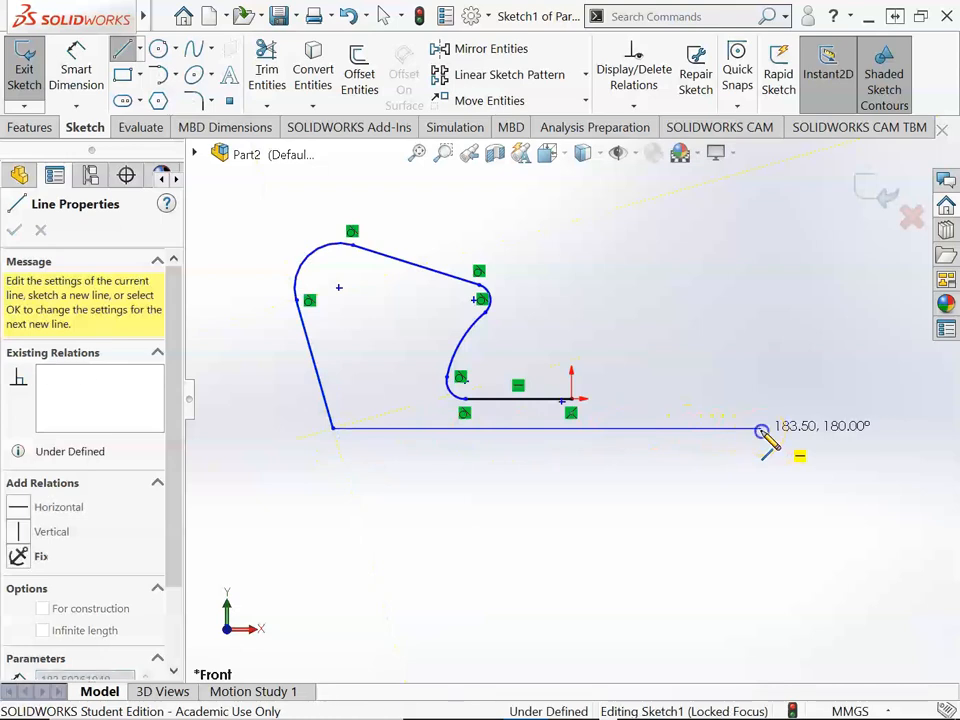
pyautogui.click(762, 428)
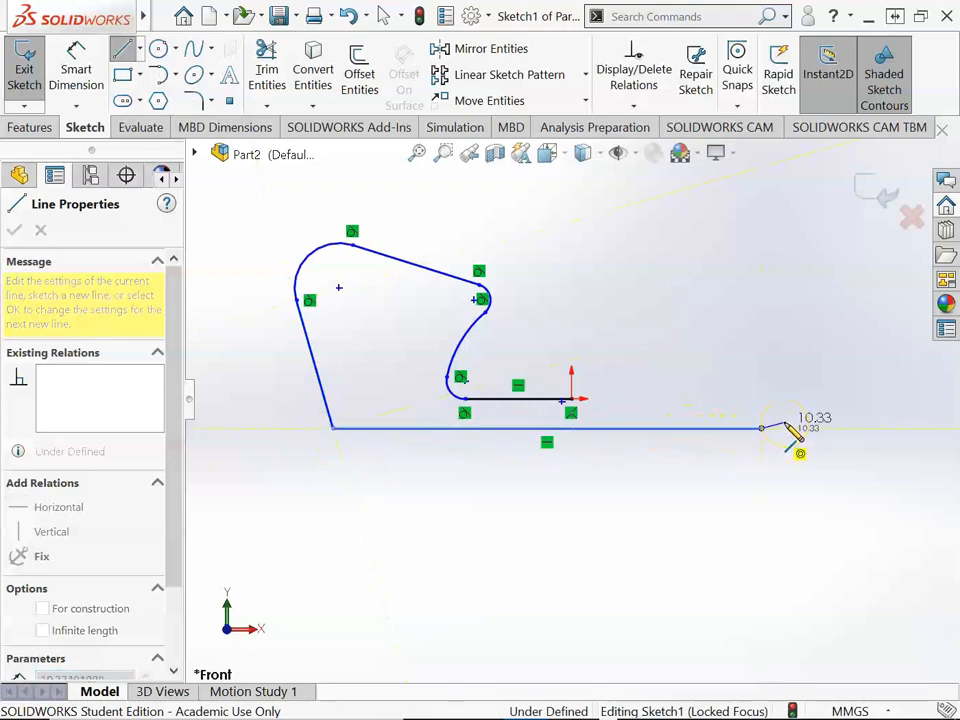
# Step: Sketch a 90° tangent arc turning upward from the base line's right end, followed by a vertical line about 69 mm long
pyautogui.press('a')
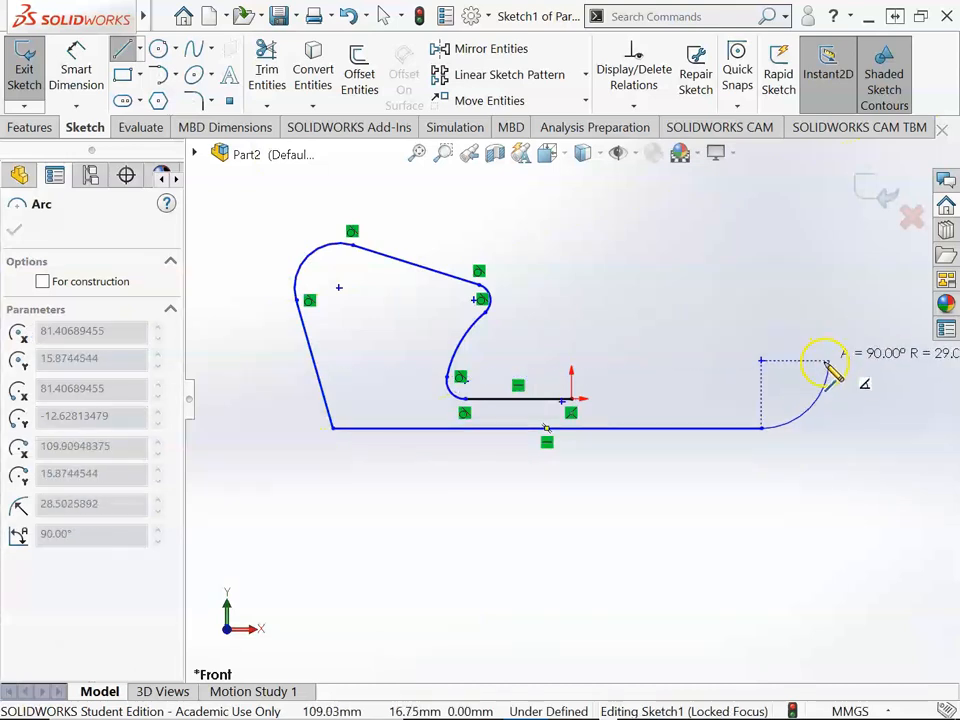
pyautogui.click(826, 370)
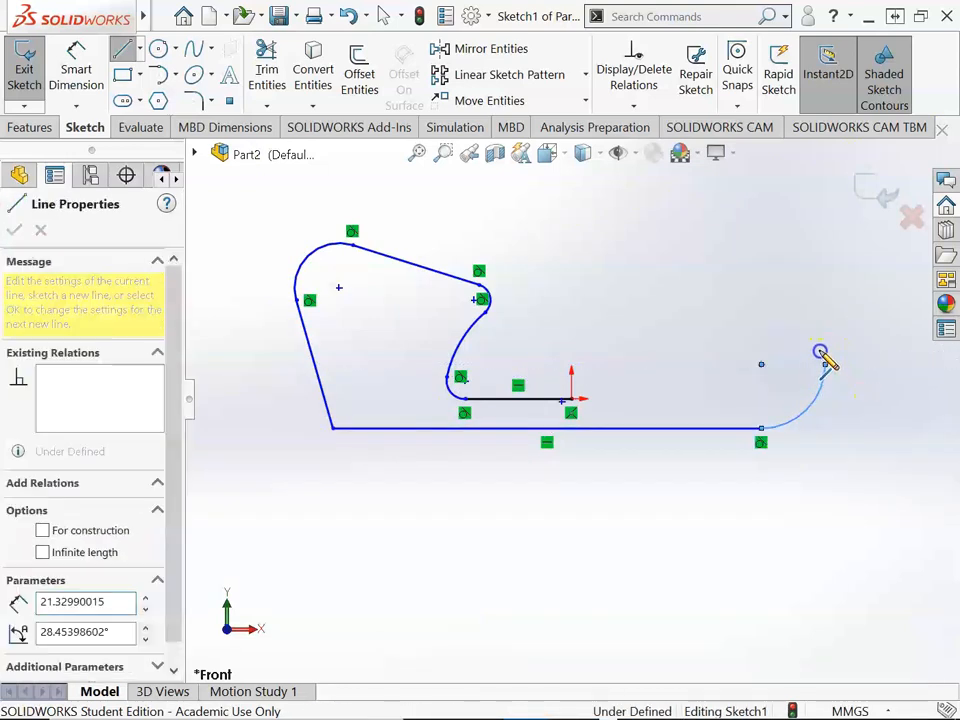
pyautogui.press('f')
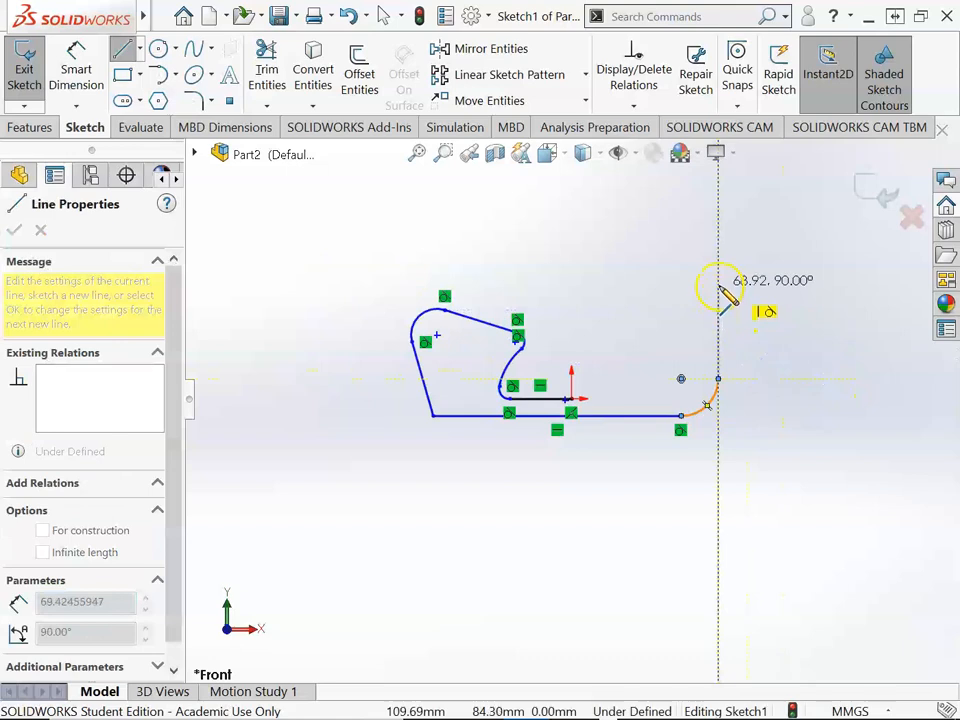
pyautogui.doubleClick(719, 285)
# Step: Sketch a nearly full centerpoint arc from the vertical line's upper end around to the centre's left side as the rounded head
pyautogui.click(176, 76)
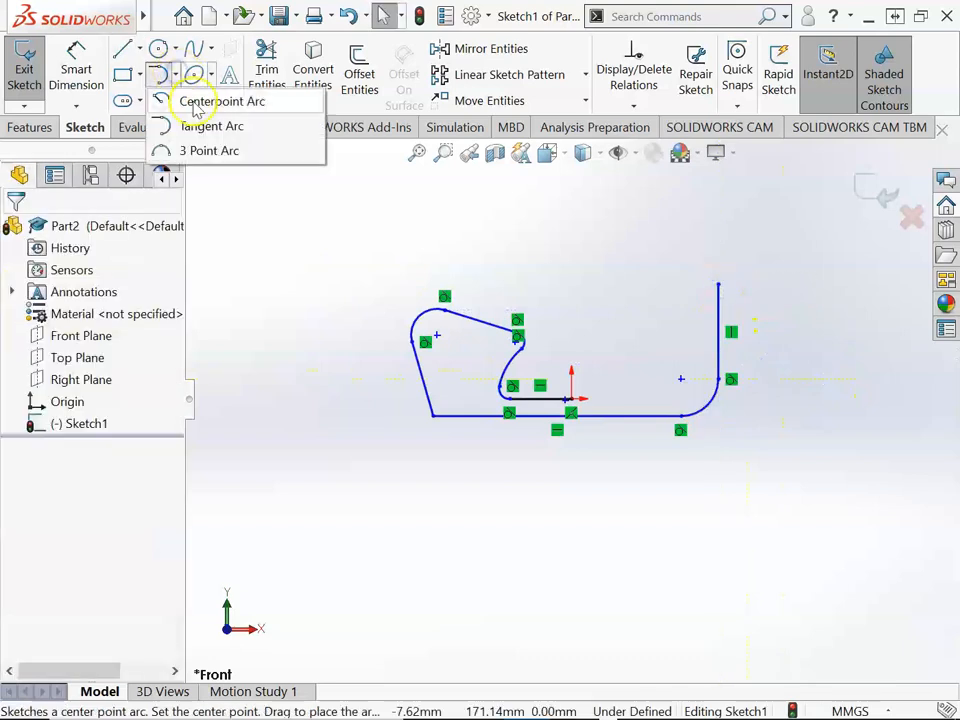
pyautogui.click(196, 104)
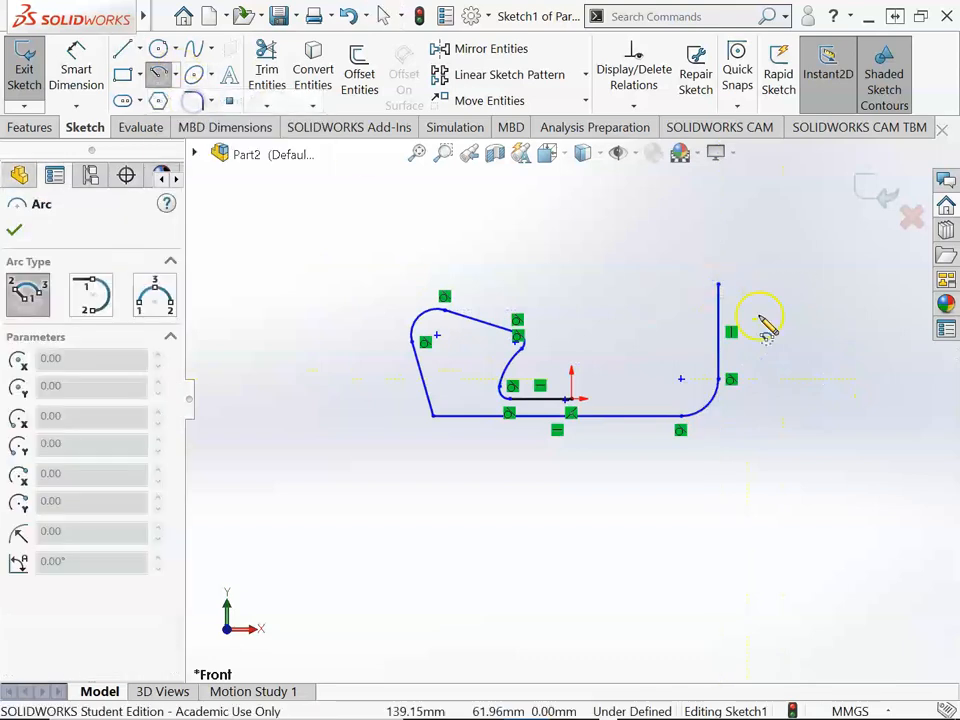
pyautogui.click(734, 259)
pyautogui.click(719, 286)
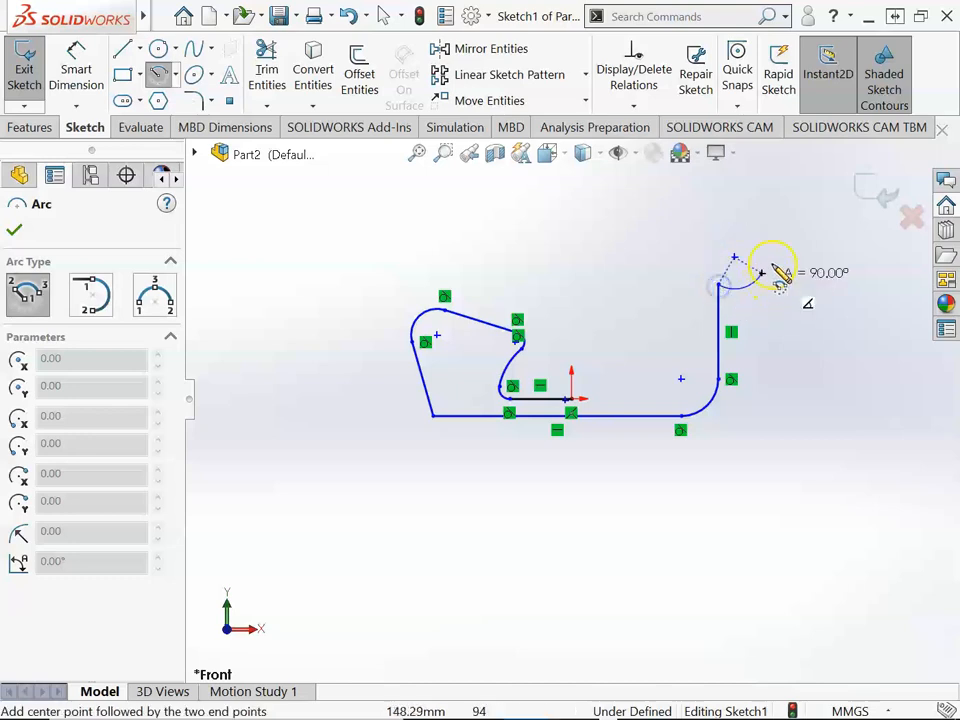
pyautogui.click(702, 257)
pyautogui.press('Escape')
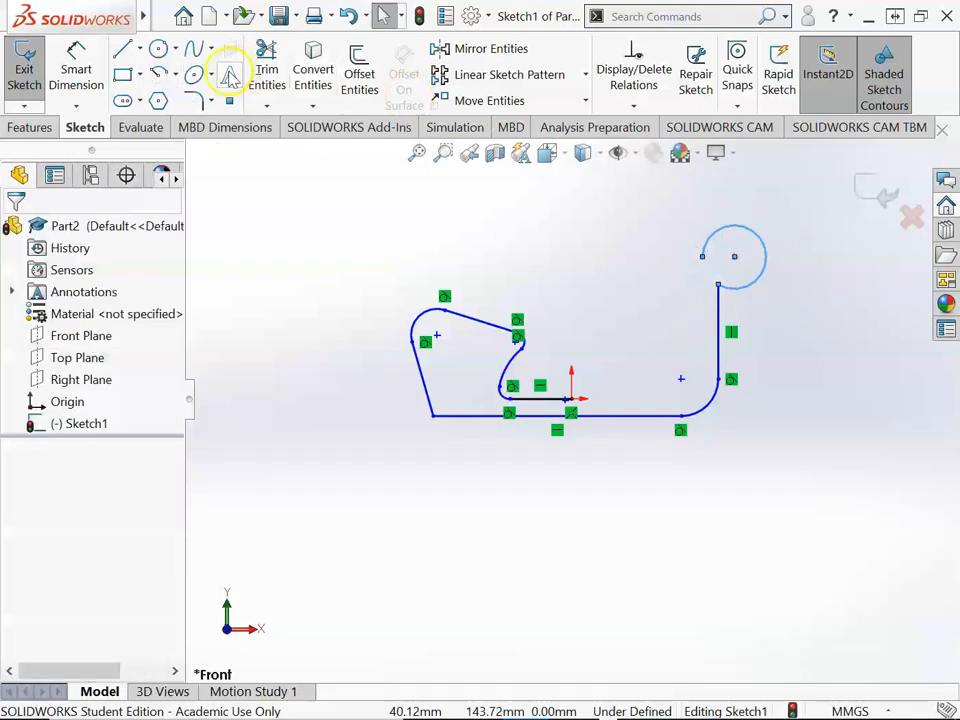
# Step: Sketch a vertical inner line from the head arc's open end down to the level of the lower bend's centre
pyautogui.press('l')
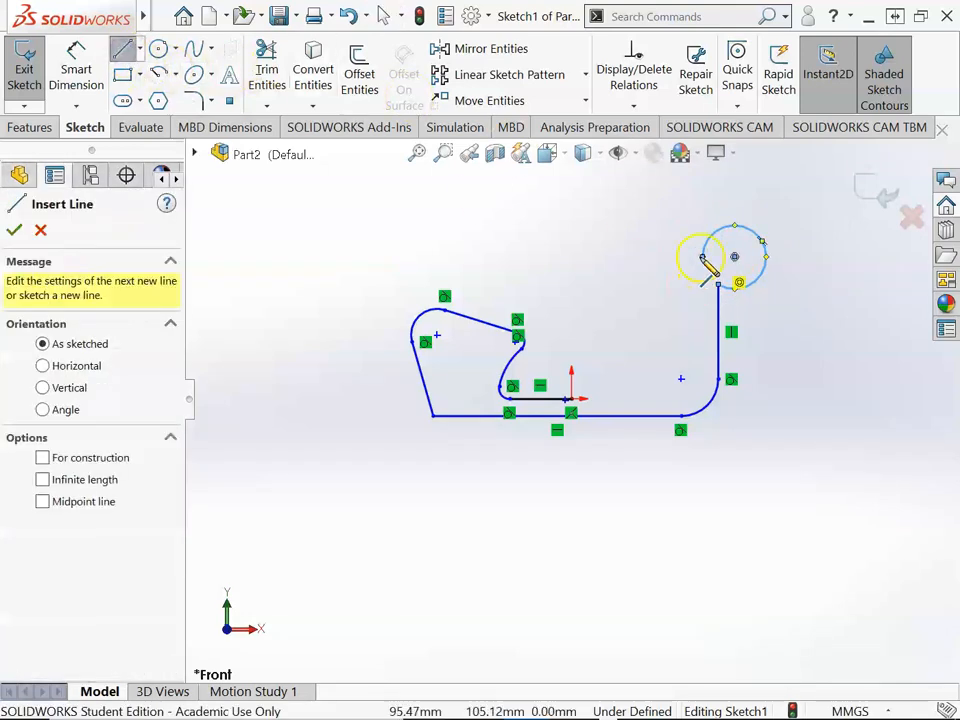
pyautogui.click(702, 257)
pyautogui.click(702, 379)
pyautogui.press('Escape')
# Step: Sketch a 90° centerpoint arc from the inner vertical line's lower end, sharing the centre of the outer bend
pyautogui.scroll(-3, 740, 397)
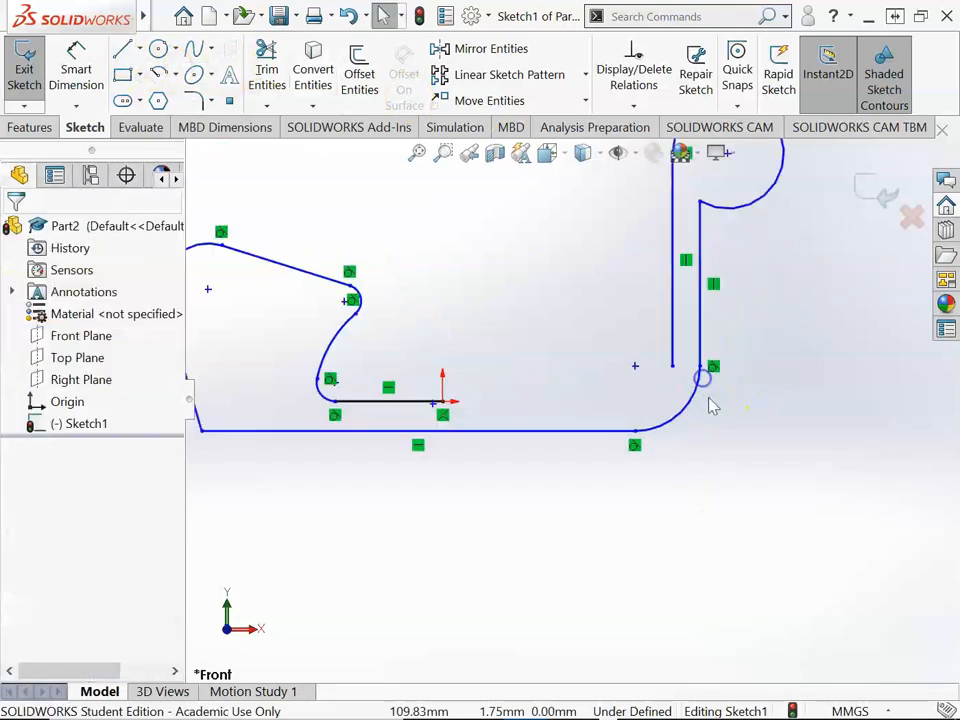
pyautogui.click(158, 73)
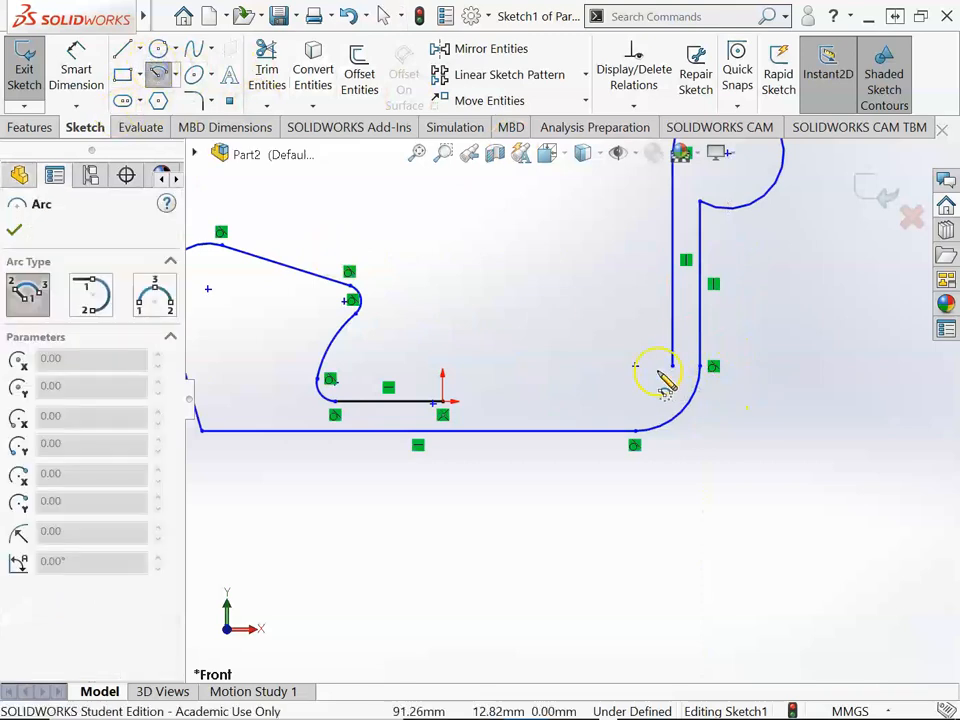
pyautogui.click(634, 366)
pyautogui.click(672, 366)
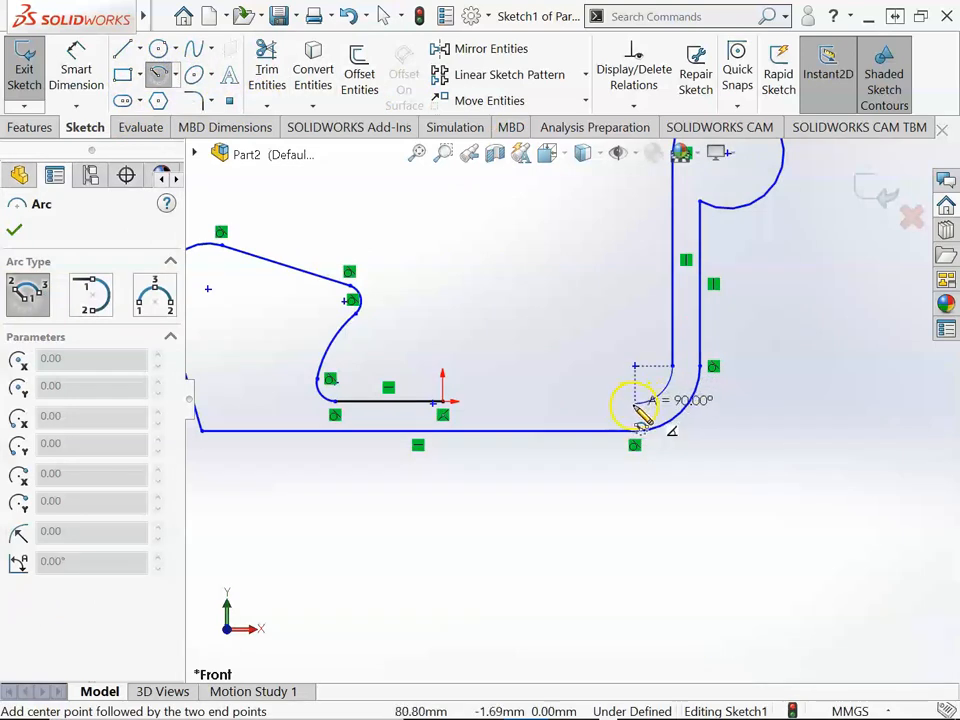
pyautogui.click(635, 404)
pyautogui.press('Escape')
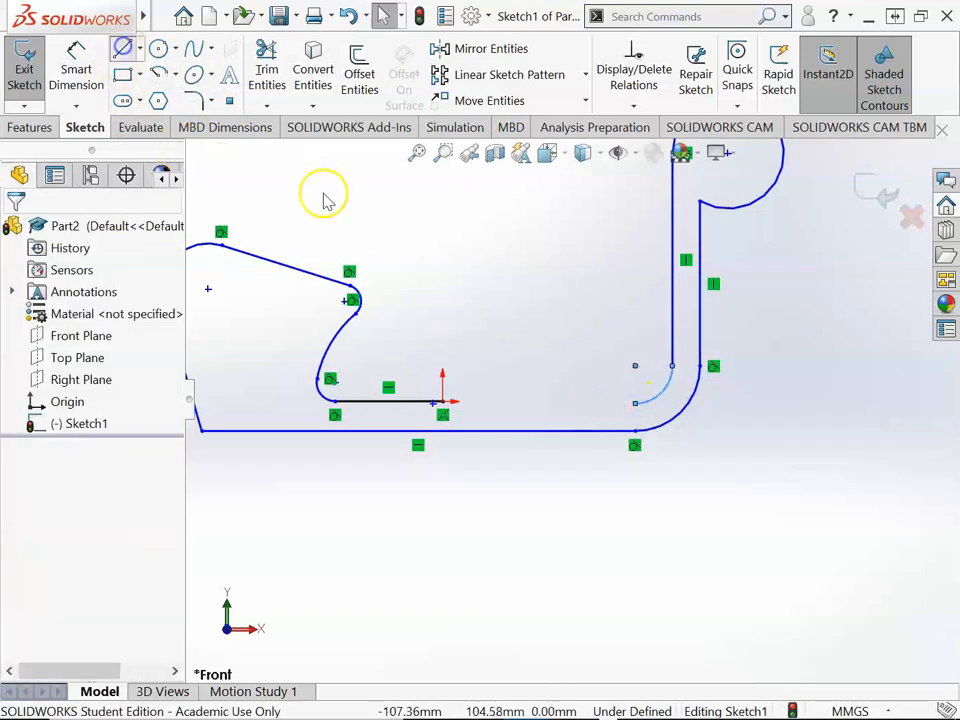
# Step: Close the profile with a line from the inner bend arc to the origin and make that line horizontal
pyautogui.press('l')
pyautogui.click(635, 404)
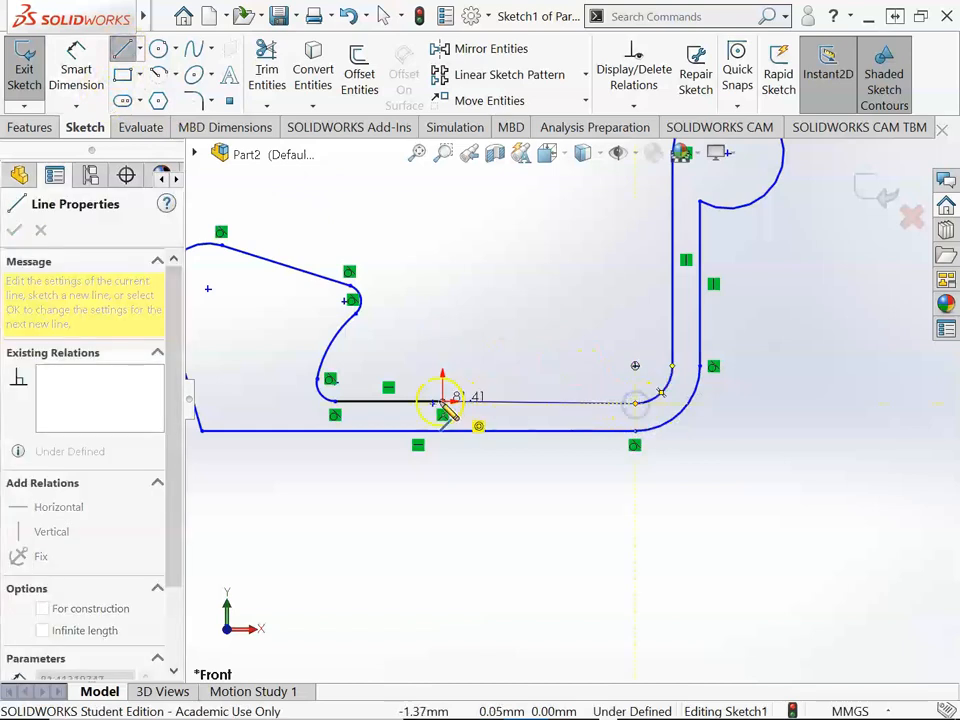
pyautogui.click(443, 404)
pyautogui.press('Escape')
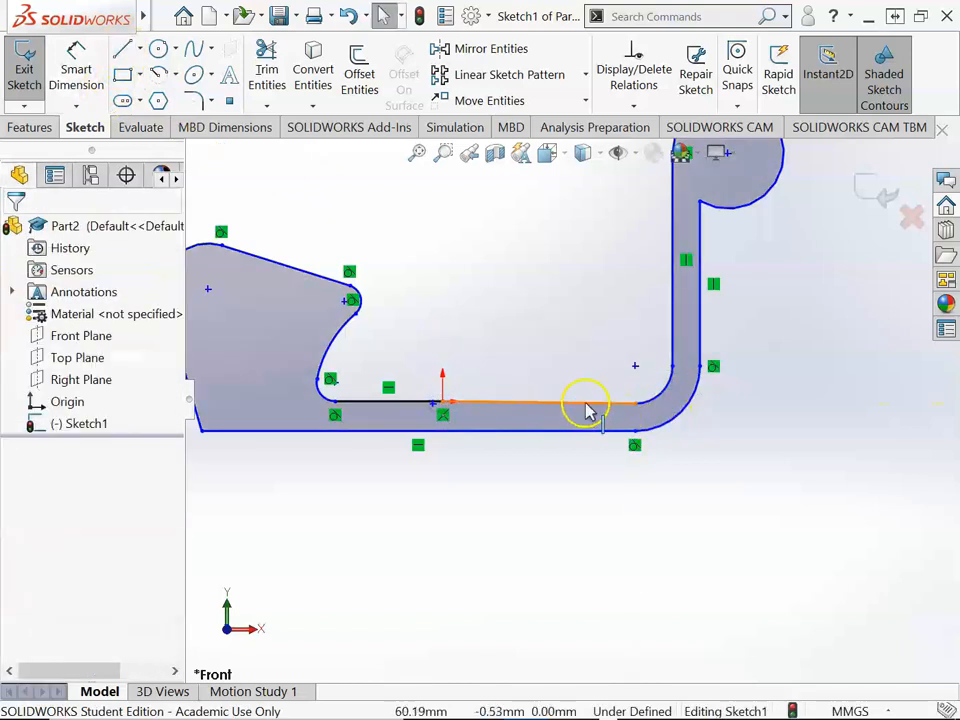
pyautogui.click(587, 408)
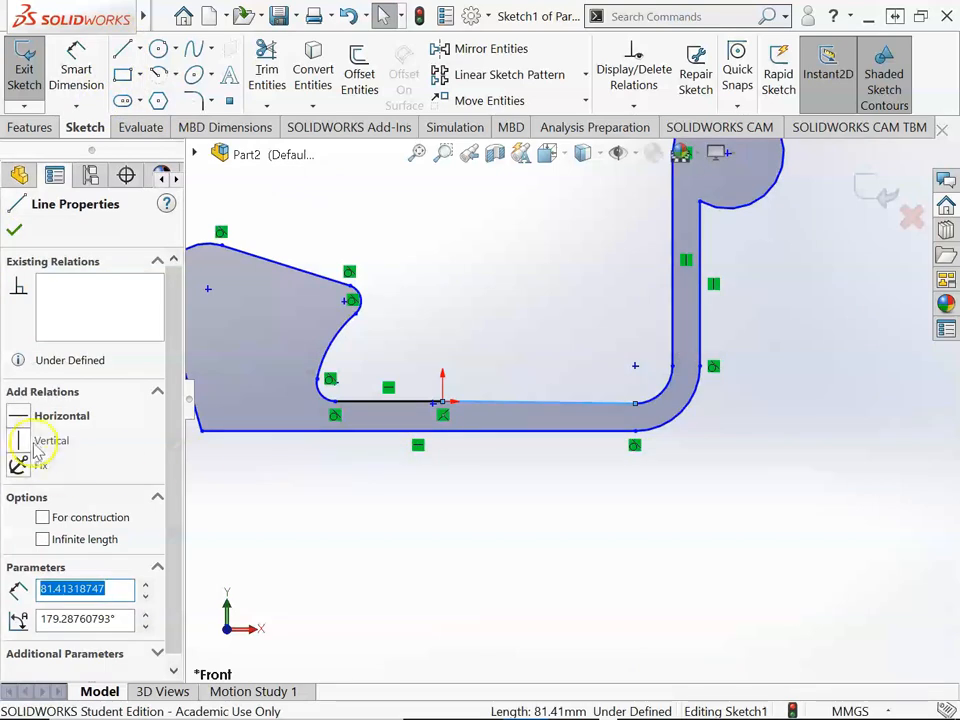
pyautogui.click(18, 418)
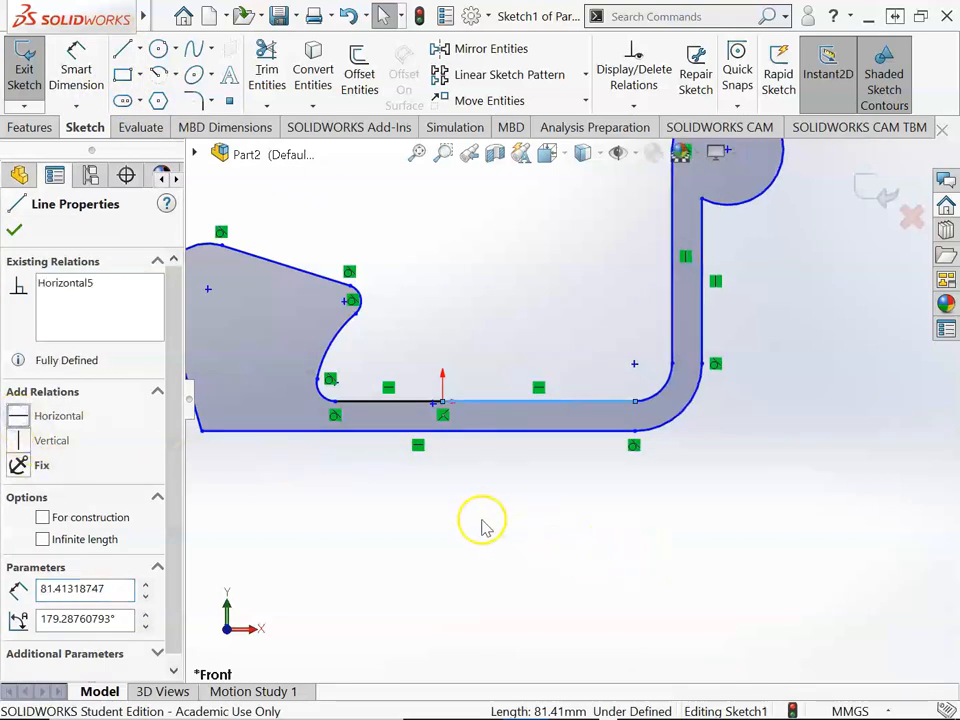
pyautogui.scroll(1, 484, 520)
pyautogui.click(420, 505)
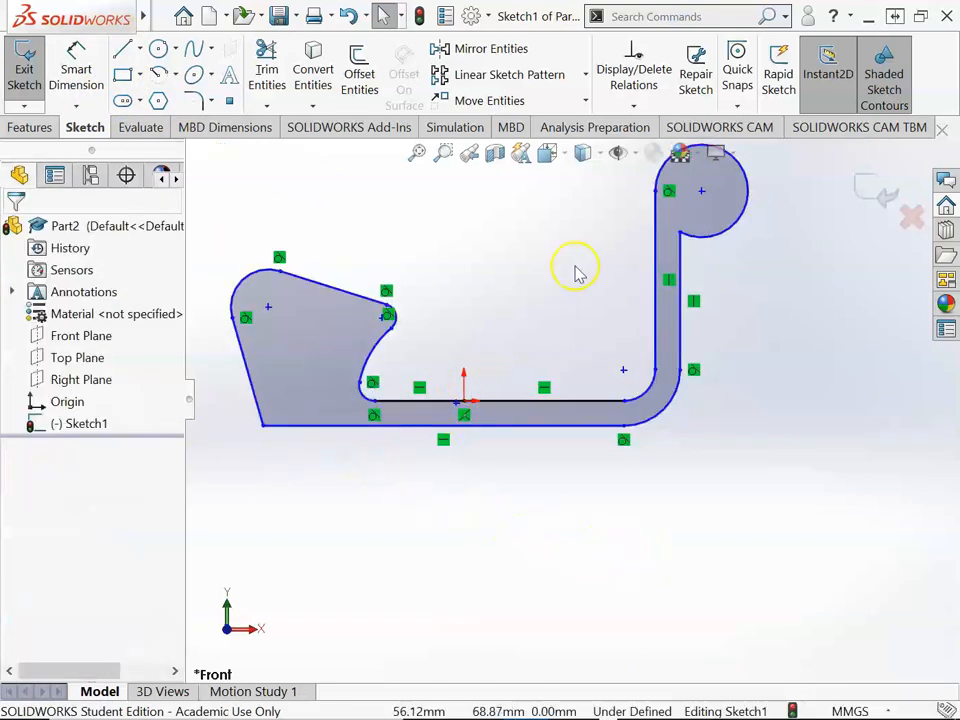
# Step: Add a tangent relation between the inner vertical line and the inner bend arc
pyautogui.scroll(-2, 744, 287)
pyautogui.scroll(2, 666, 253)
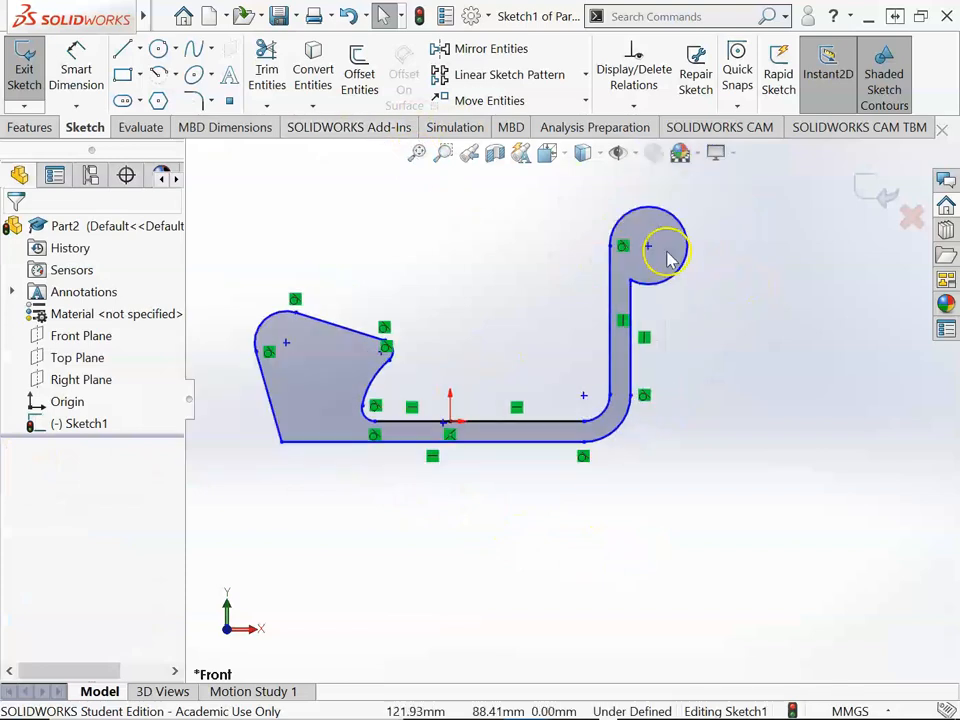
pyautogui.scroll(-2, 640, 285)
pyautogui.scroll(-1, 607, 316)
pyautogui.scroll(-2, 564, 520)
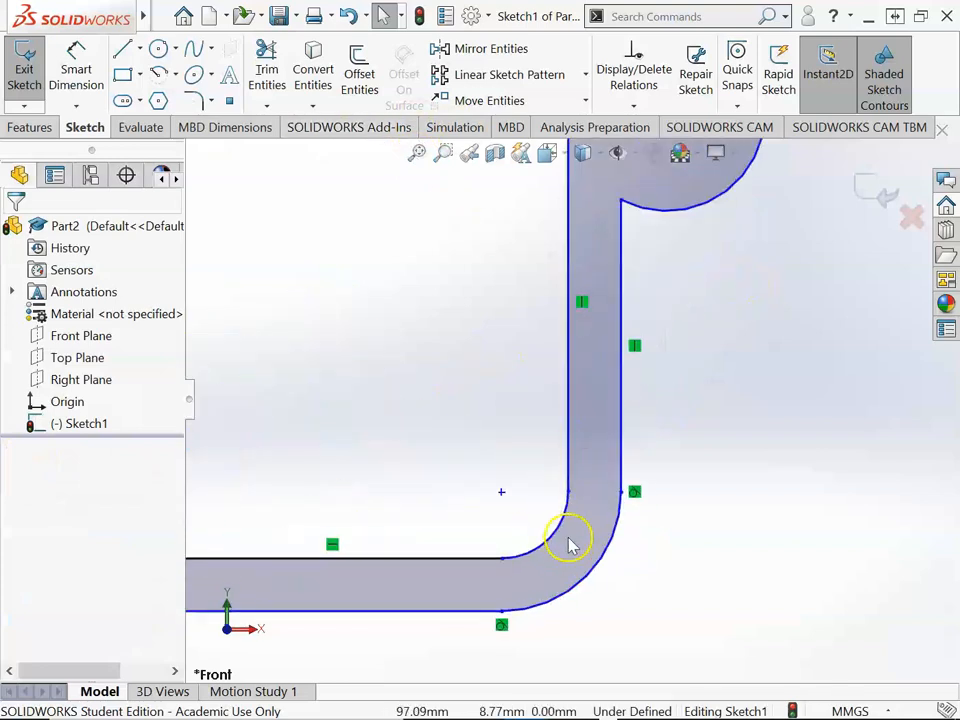
pyautogui.click(568, 480)
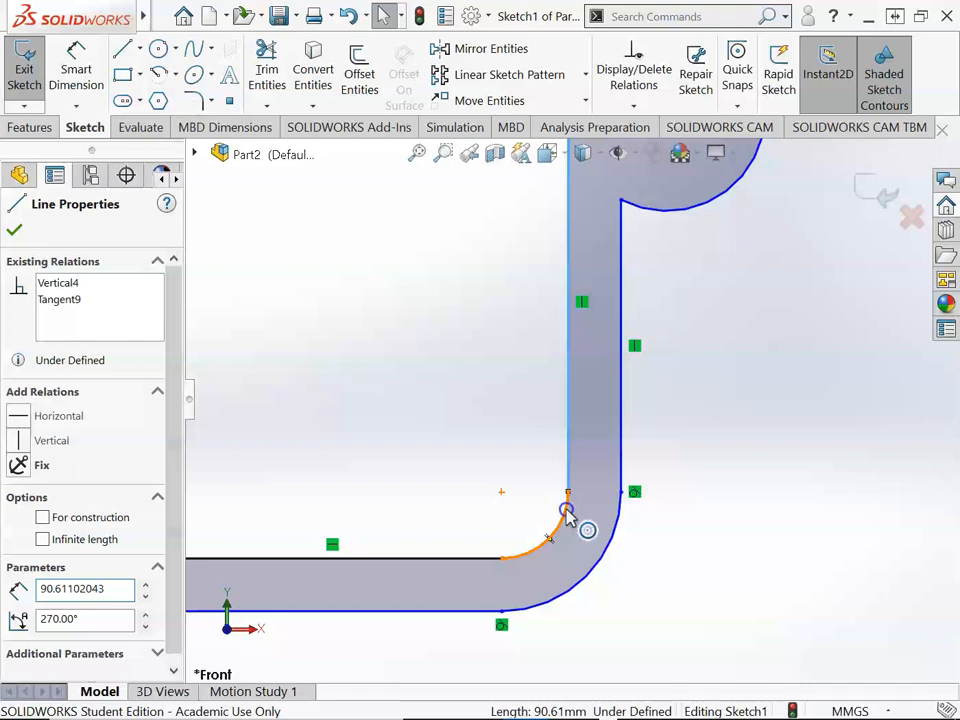
pyautogui.keyDown('ctrl'); pyautogui.click(566, 510); pyautogui.keyUp('ctrl')
pyautogui.click(18, 497)
pyautogui.click(474, 518)
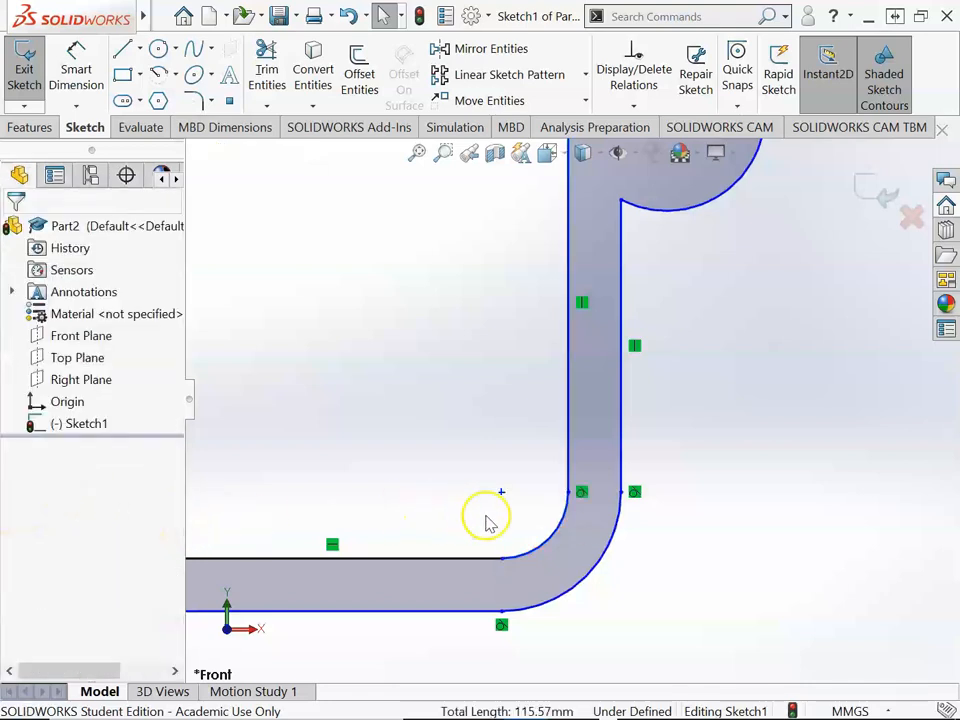
# Step: Add a tangent relation between the inner bend arc and the horizontal line from the origin
pyautogui.click(514, 558)
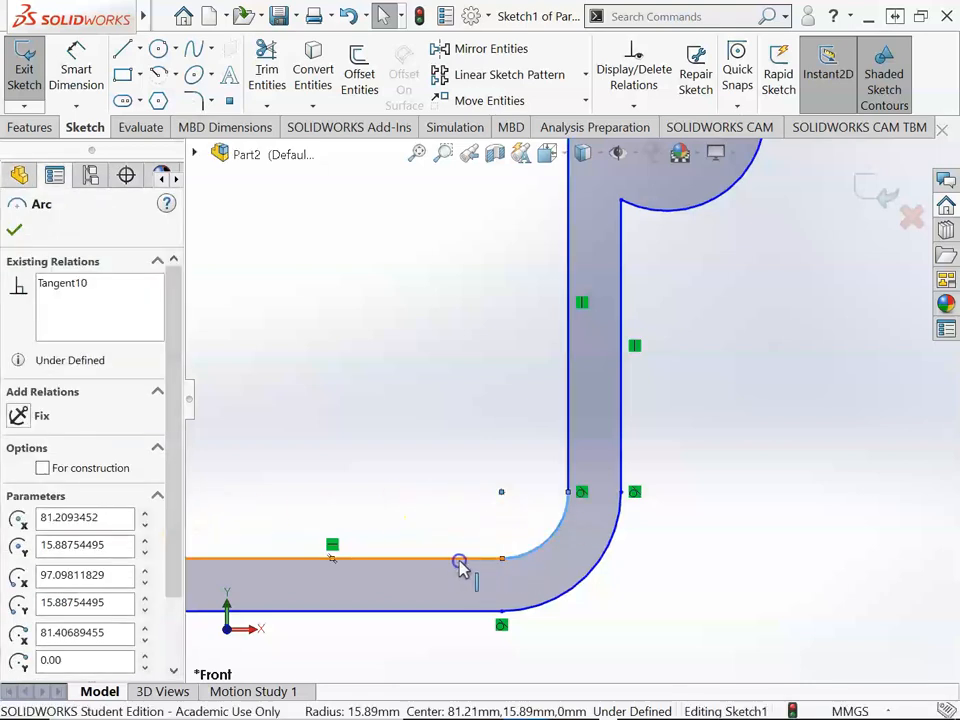
pyautogui.click(456, 560)
pyautogui.click(18, 498)
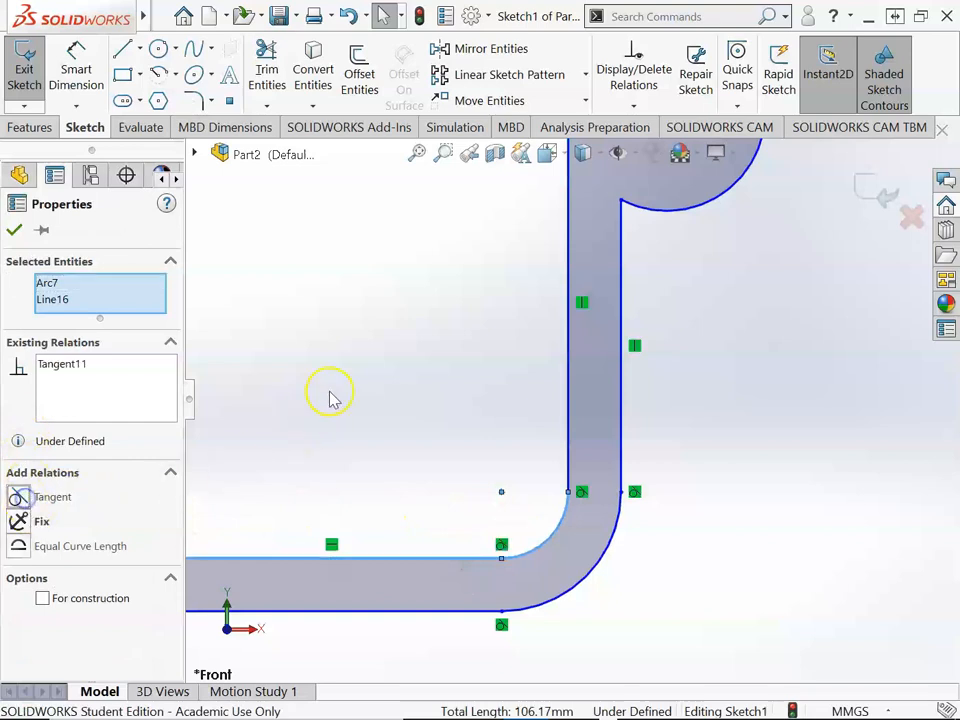
pyautogui.click(340, 418)
pyautogui.scroll(2, 657, 376)
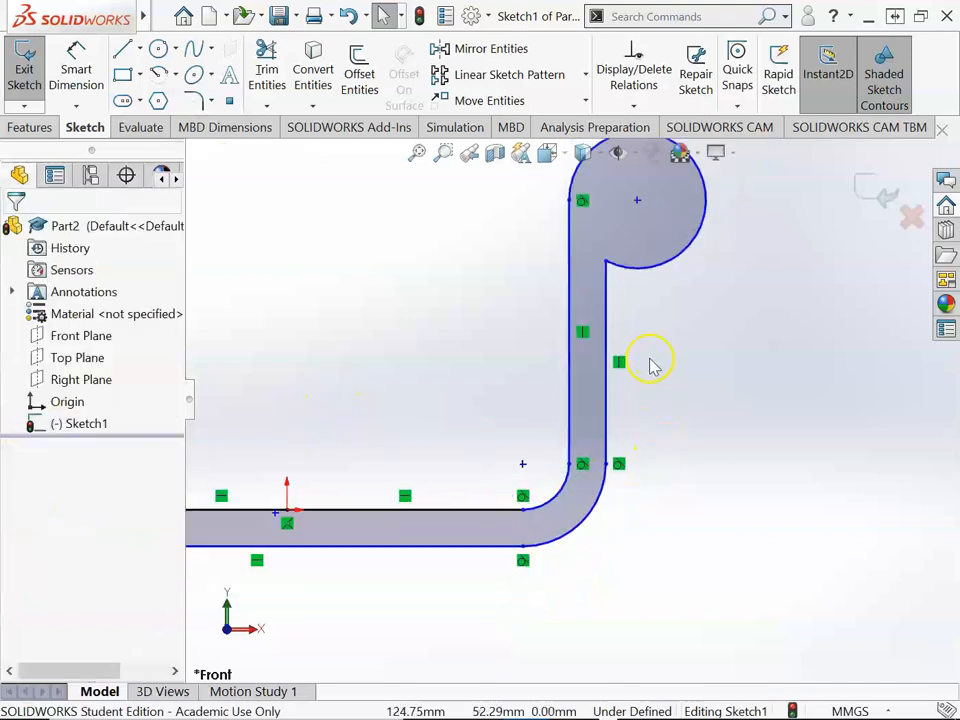
# Step: Examine the hook end of the profile and check the relation between its small tip arc and upper sloped line
pyautogui.scroll(3, 478, 508)
pyautogui.scroll(-2, 325, 474)
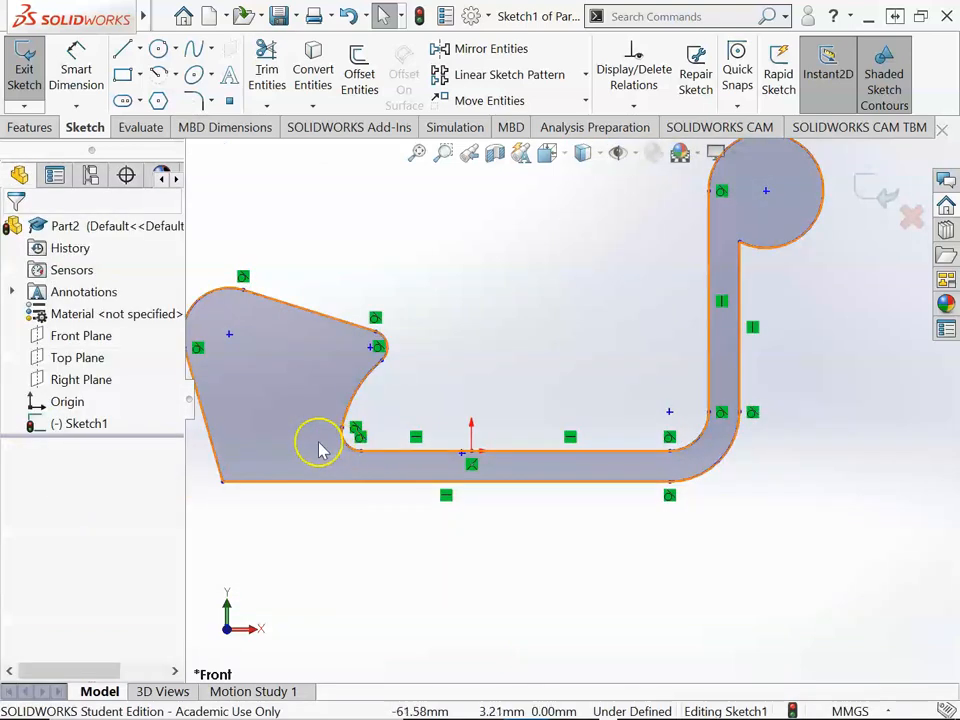
pyautogui.press('f')
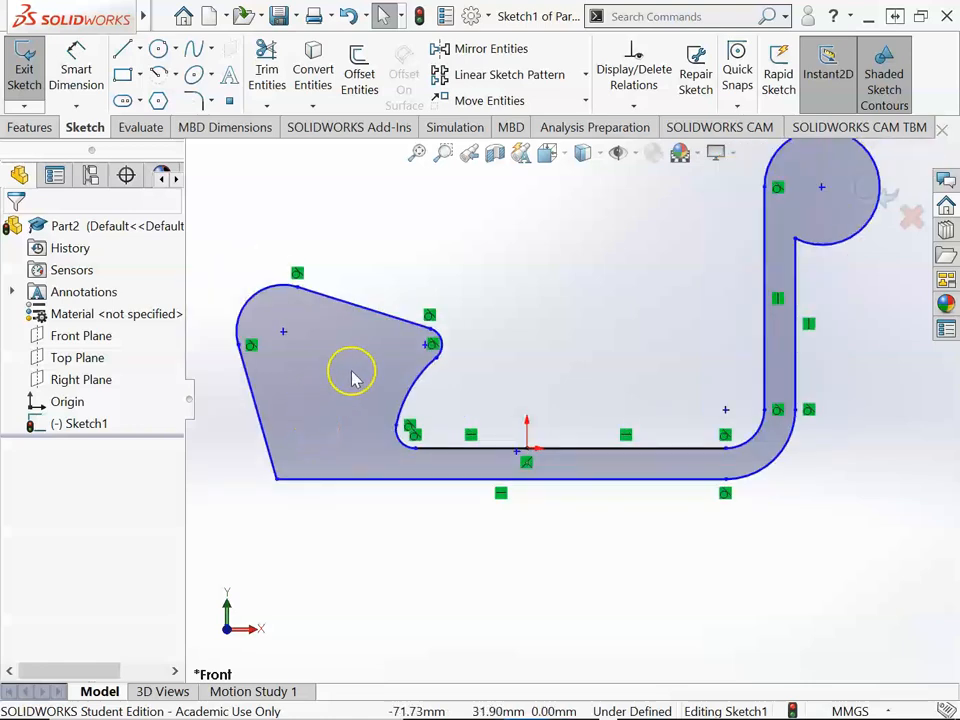
pyautogui.scroll(-2, 405, 458)
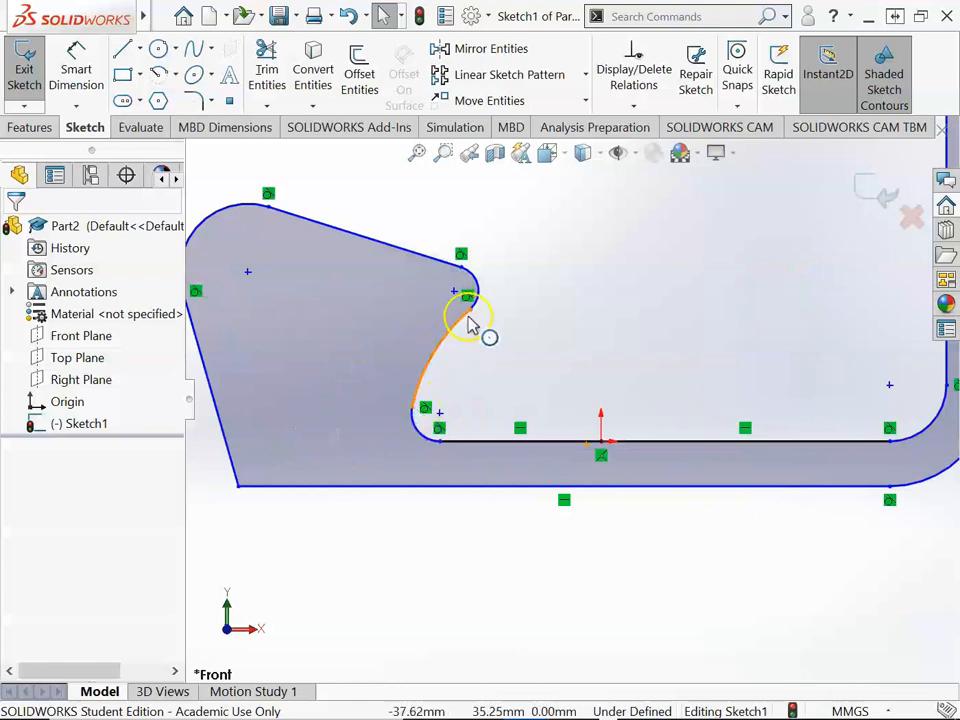
pyautogui.scroll(1, 284, 339)
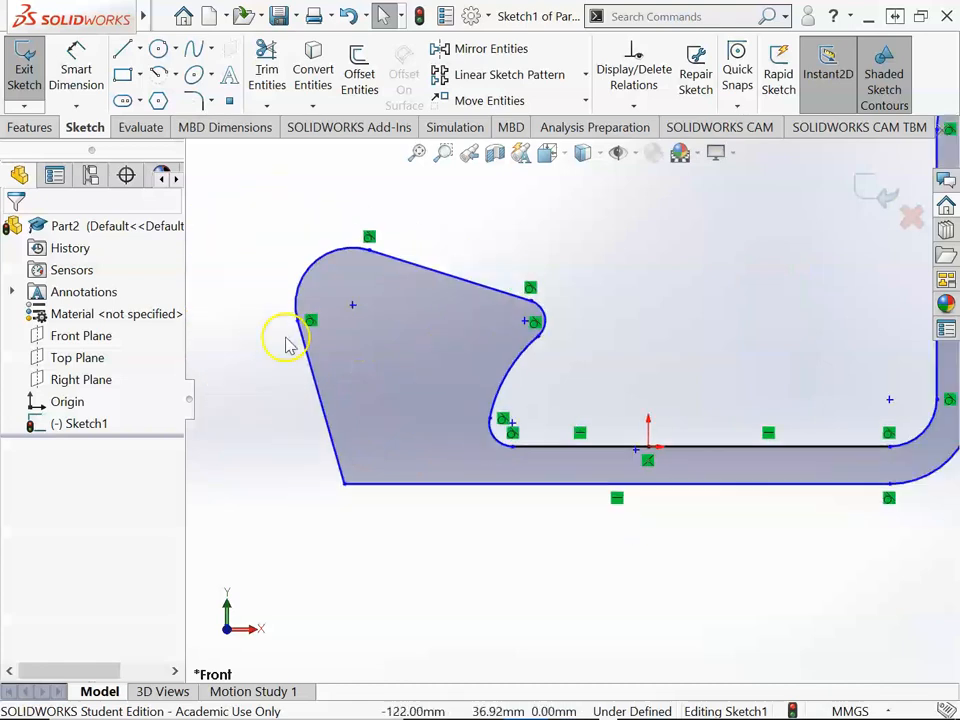
pyautogui.click(546, 321)
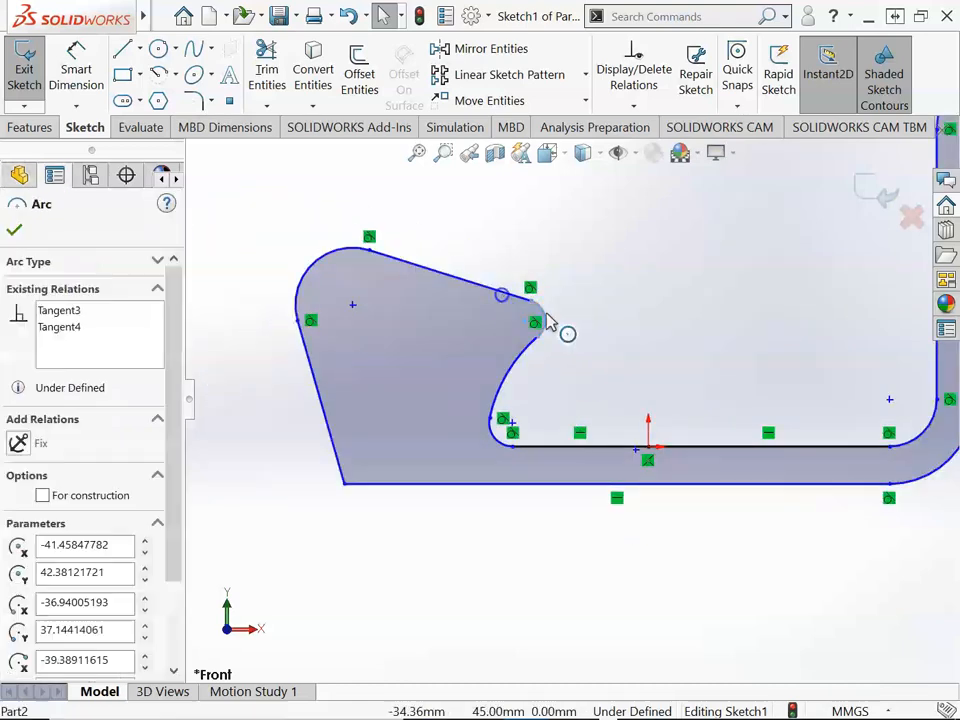
pyautogui.keyDown('ctrl'); pyautogui.click(491, 294); pyautogui.keyUp('ctrl')
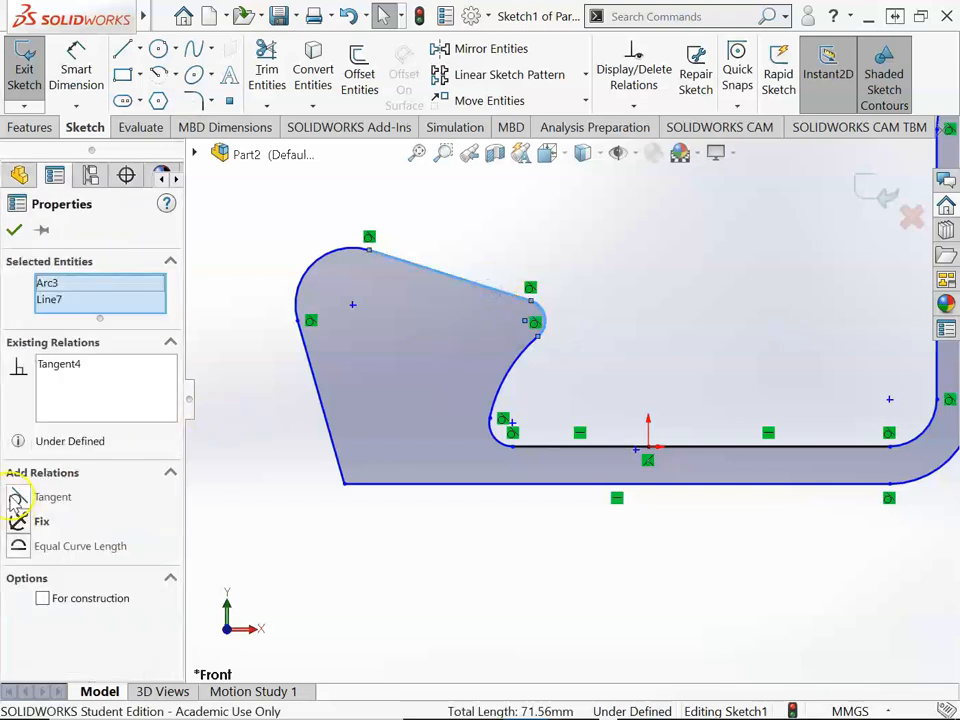
pyautogui.click(438, 550)
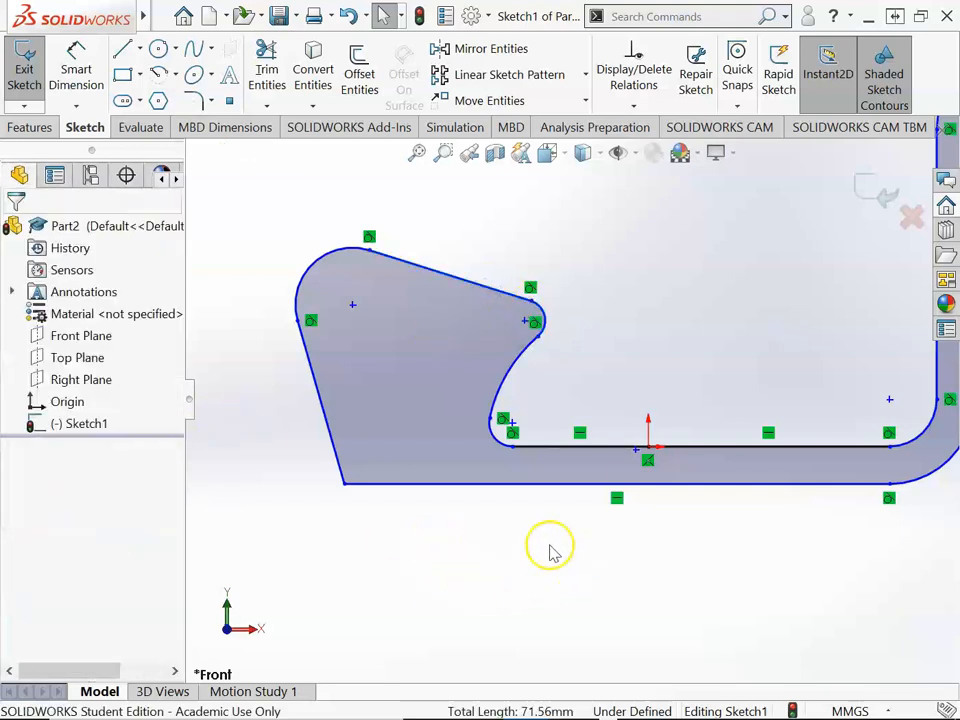
# Step: Sketch a circle of about 11 mm radius, centred on the round end above the vertical arm
pyautogui.scroll(3, 690, 318)
pyautogui.scroll(-2, 757, 266)
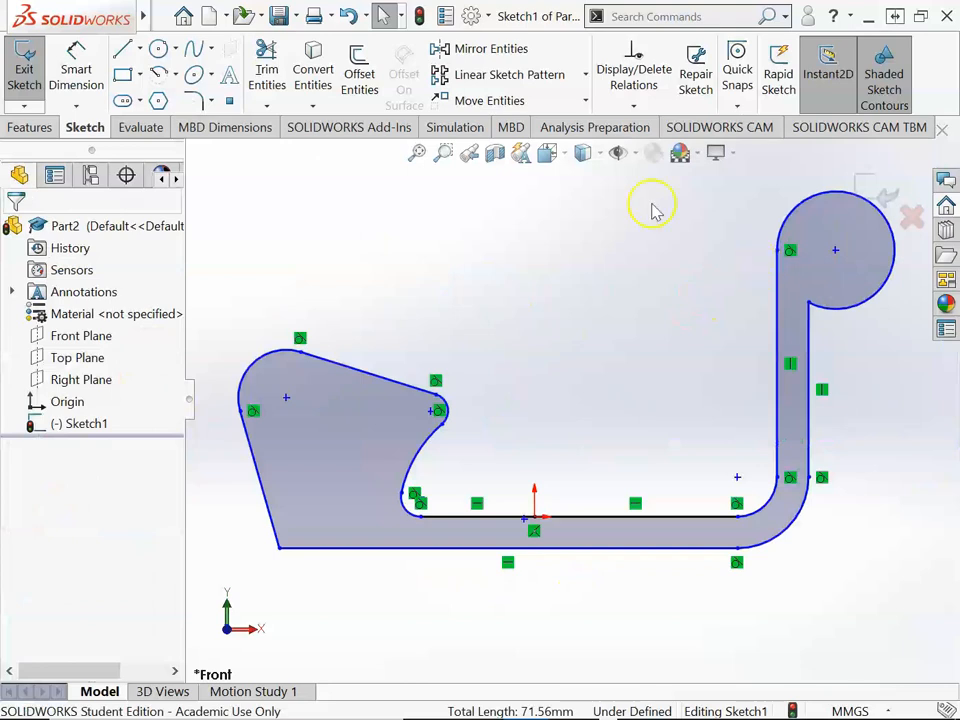
pyautogui.click(836, 250)
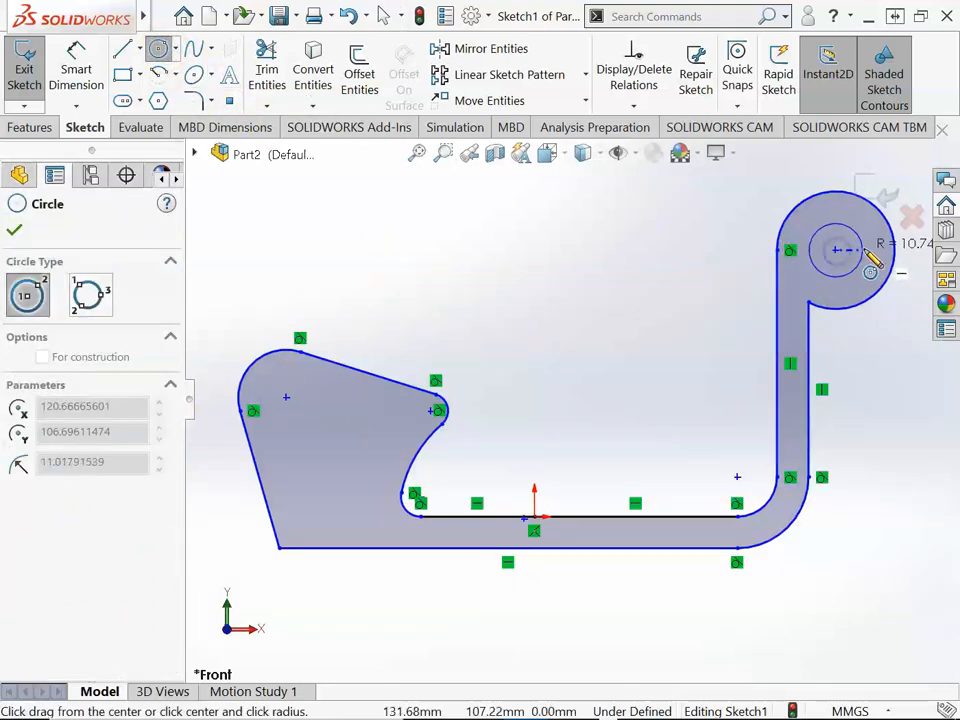
pyautogui.click(865, 250)
pyautogui.press('Escape')
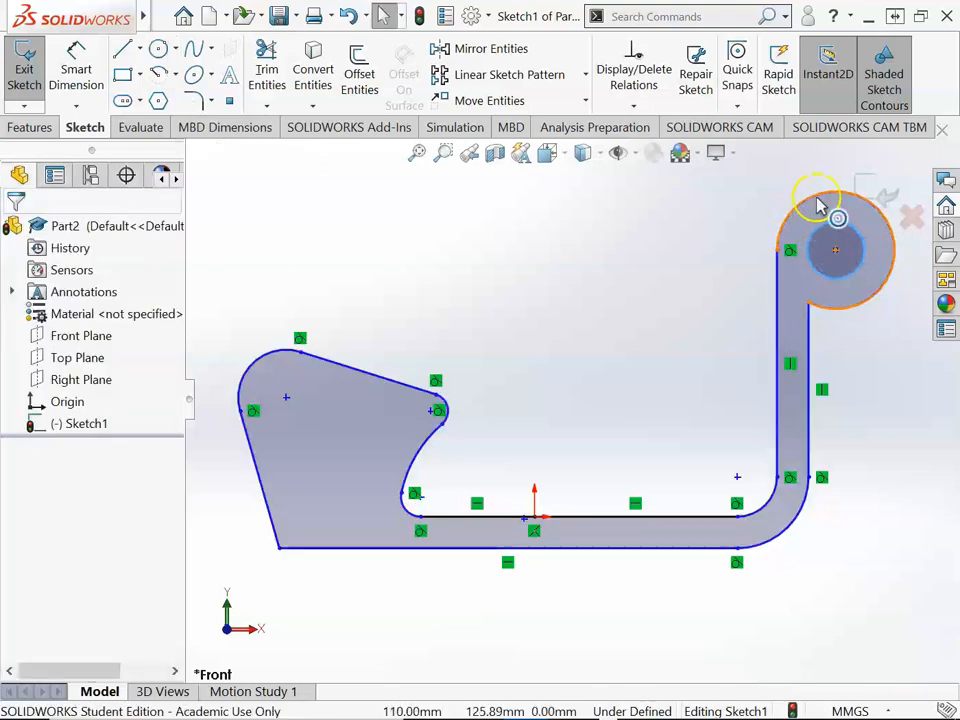
# Step: Nudge the hook tip arc's centre upward and shift the hook's lower corner toward the origin to slant the outer edge
pyautogui.scroll(2, 456, 454)
pyautogui.scroll(-3, 520, 460)
pyautogui.moveTo(522, 347)
pyautogui.mouseDown()
pyautogui.moveTo(514, 321)
pyautogui.moveTo(536, 332)
pyautogui.moveTo(527, 331)
pyautogui.mouseUp()
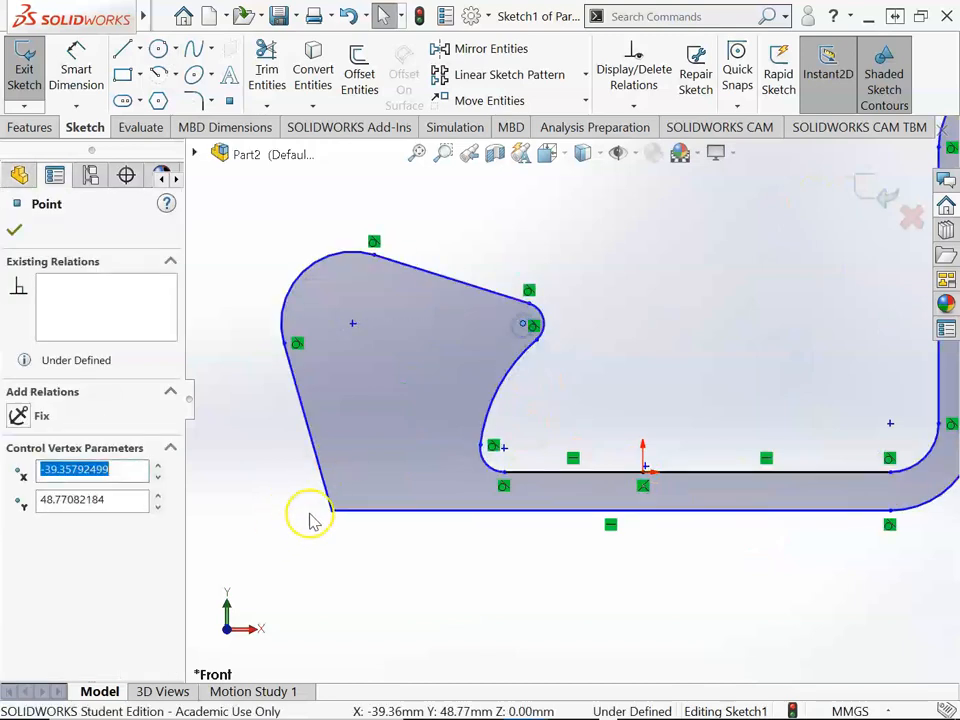
pyautogui.moveTo(335, 515); pyautogui.dragTo(439, 514)
pyautogui.click(619, 281)
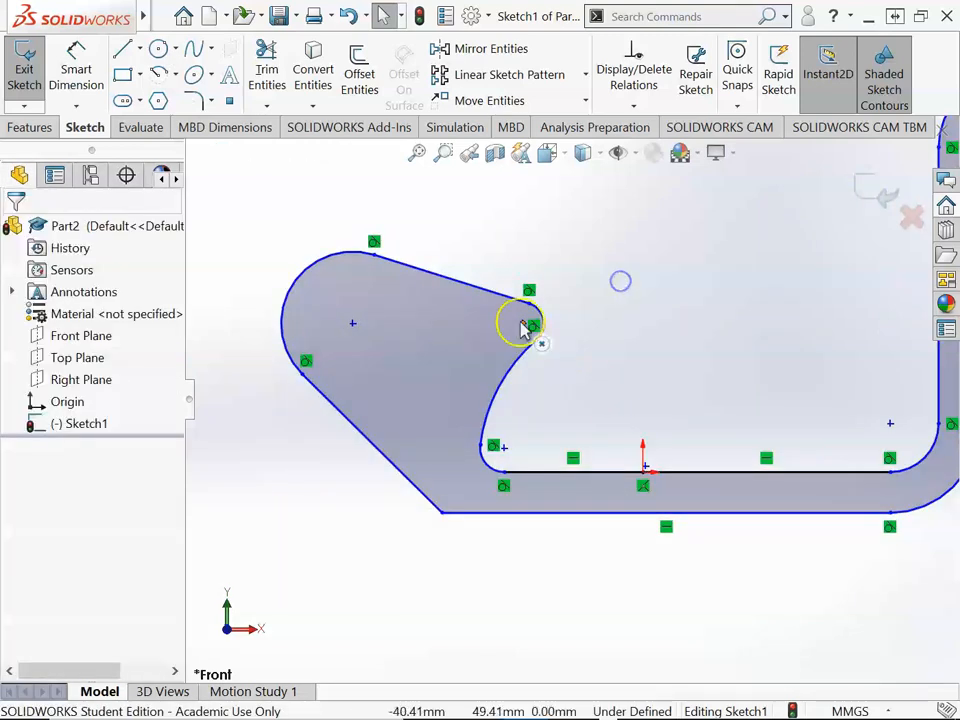
# Step: Sketch a centerpoint arc inside the hook, sharing the concave edge's centre and set slightly inward from that edge
pyautogui.scroll(-2, 467, 330)
pyautogui.click(164, 76)
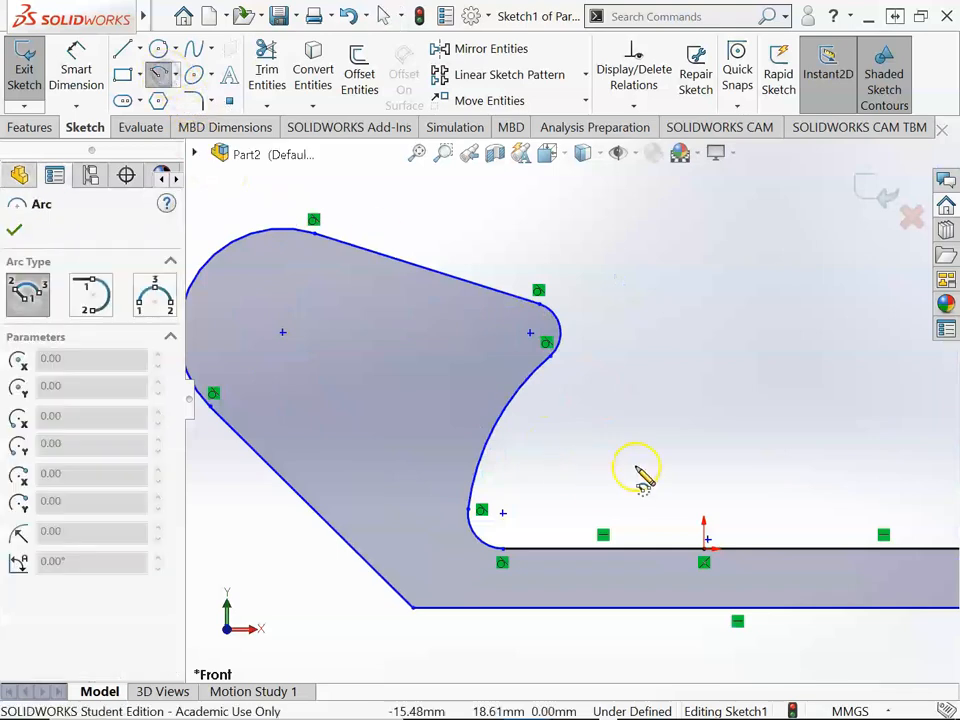
pyautogui.click(705, 539)
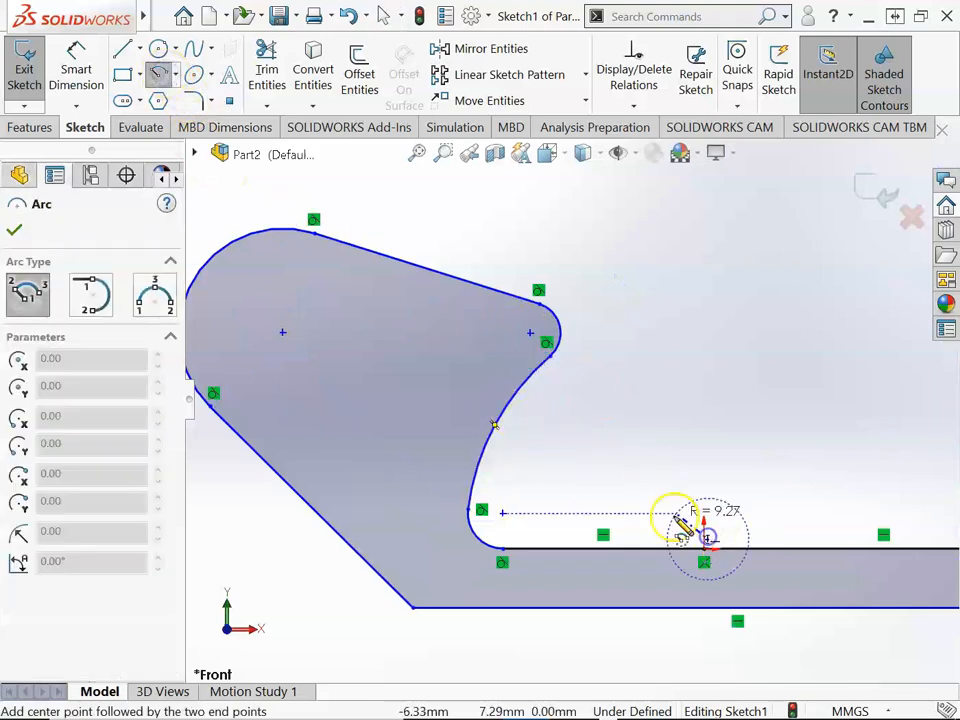
pyautogui.click(424, 502)
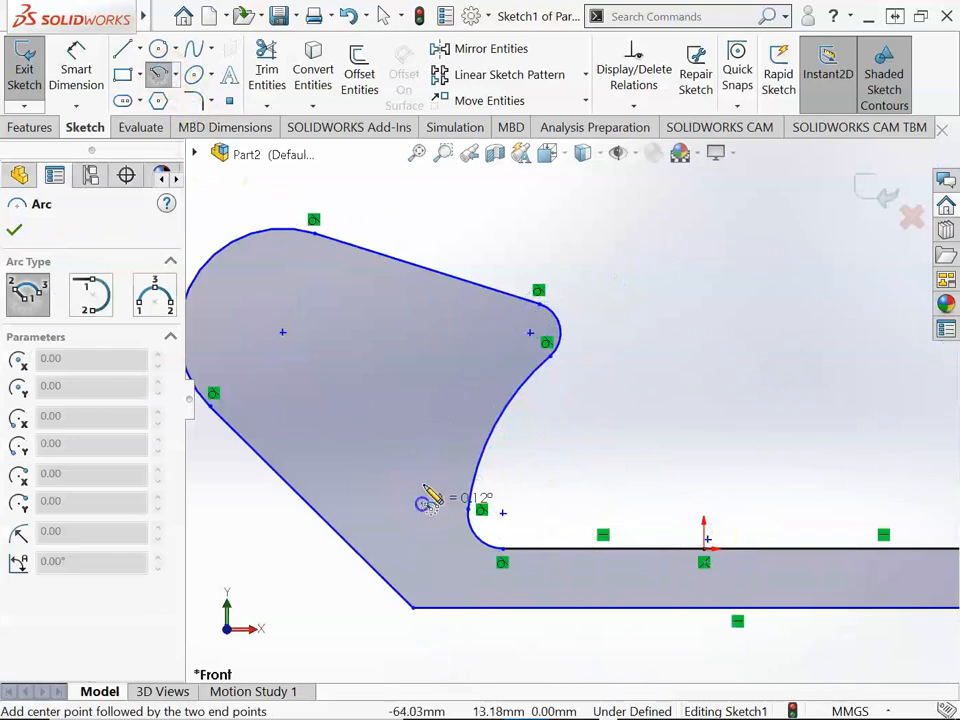
pyautogui.click(489, 351)
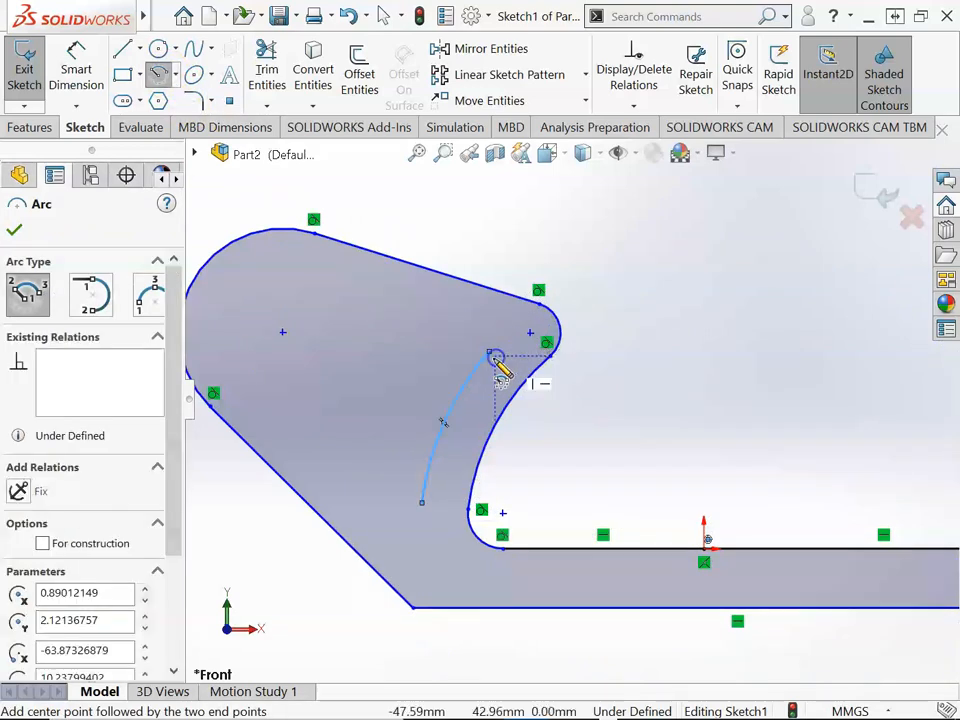
# Step: Close the inner arc into a four-sided cutout with three connected lines inside the hook
pyautogui.click(125, 53)
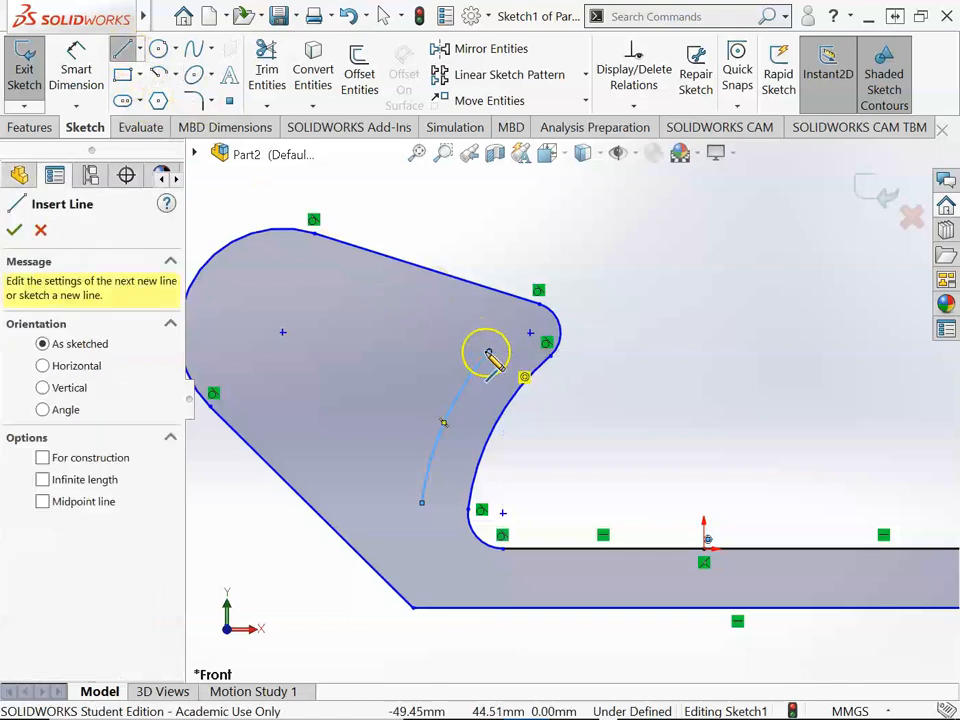
pyautogui.click(487, 352)
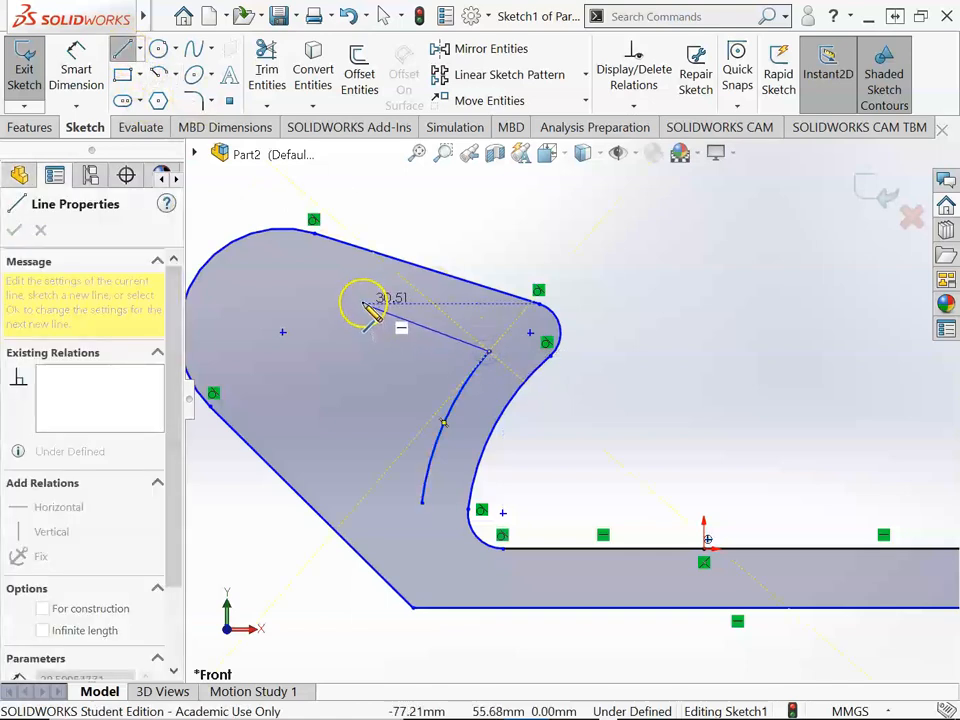
pyautogui.click(355, 305)
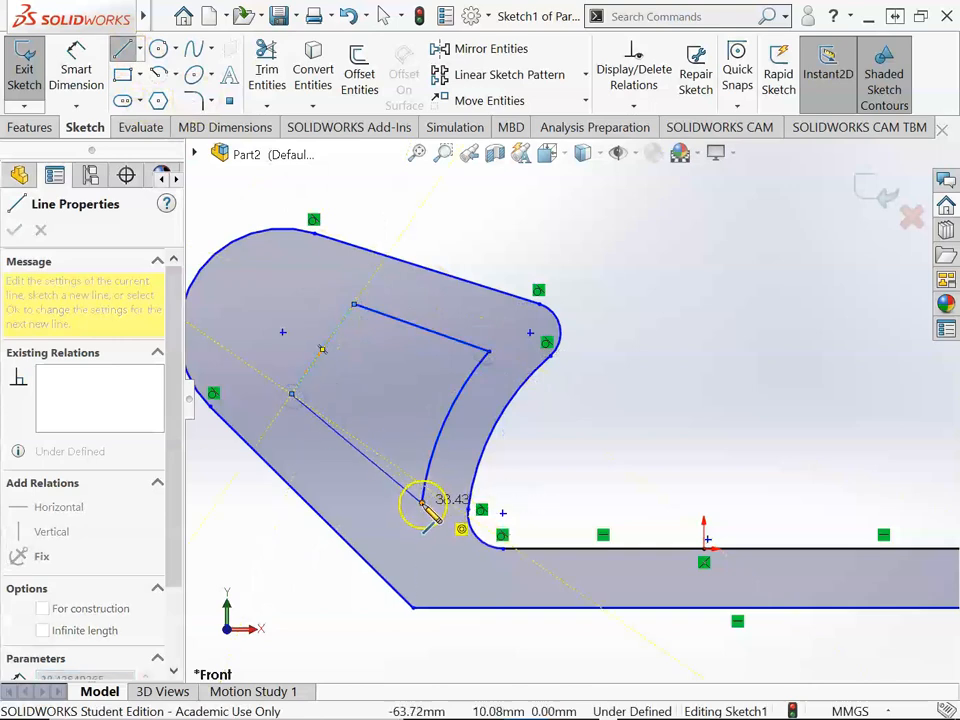
pyautogui.click(422, 502)
pyautogui.press('Escape')
# Step: Sketch a circle of about 7.5 mm radius at the centre of the hook's large rounded end
pyautogui.click(157, 48)
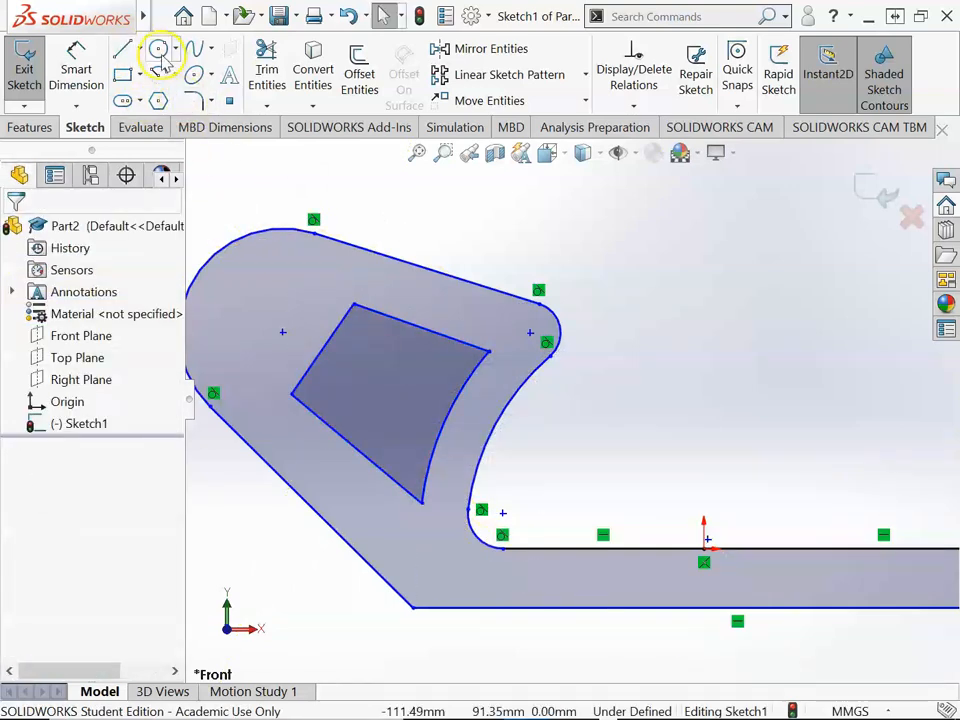
pyautogui.scroll(1, 285, 307)
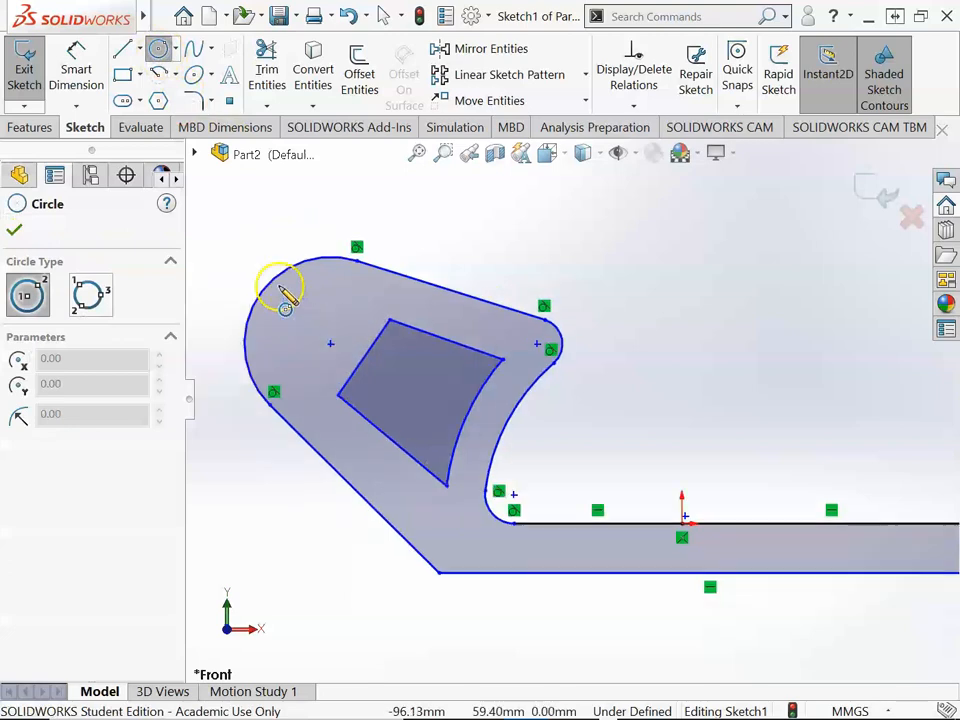
pyautogui.click(331, 343)
pyautogui.click(356, 333)
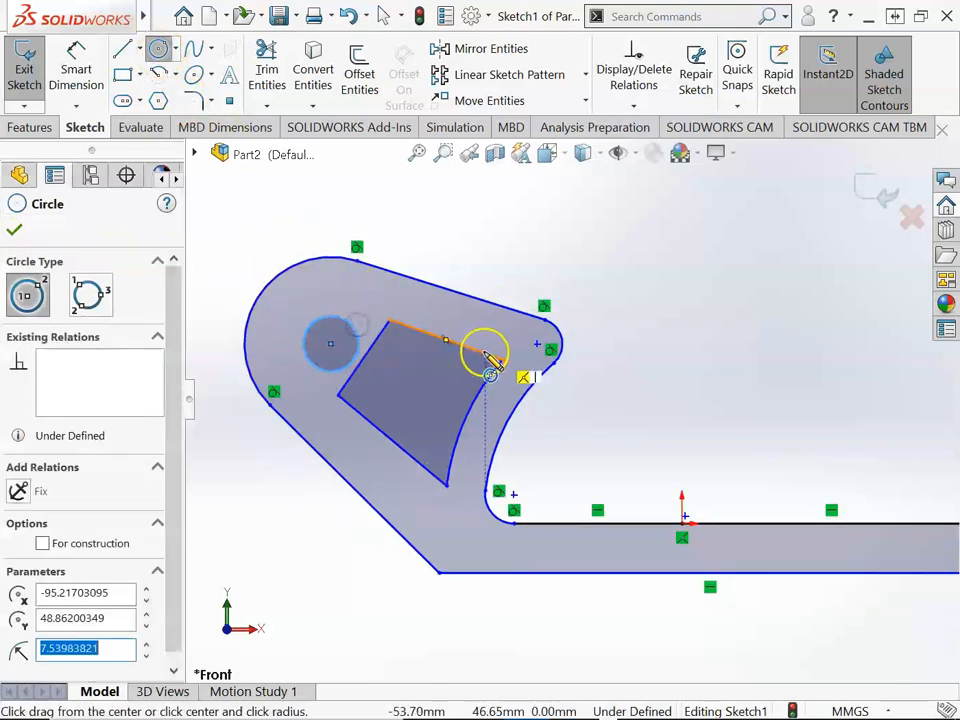
pyautogui.press('Escape')
# Step: Make the cutout's lower sloped line parallel to the hook's slanted outer edge
pyautogui.scroll(3, 716, 403)
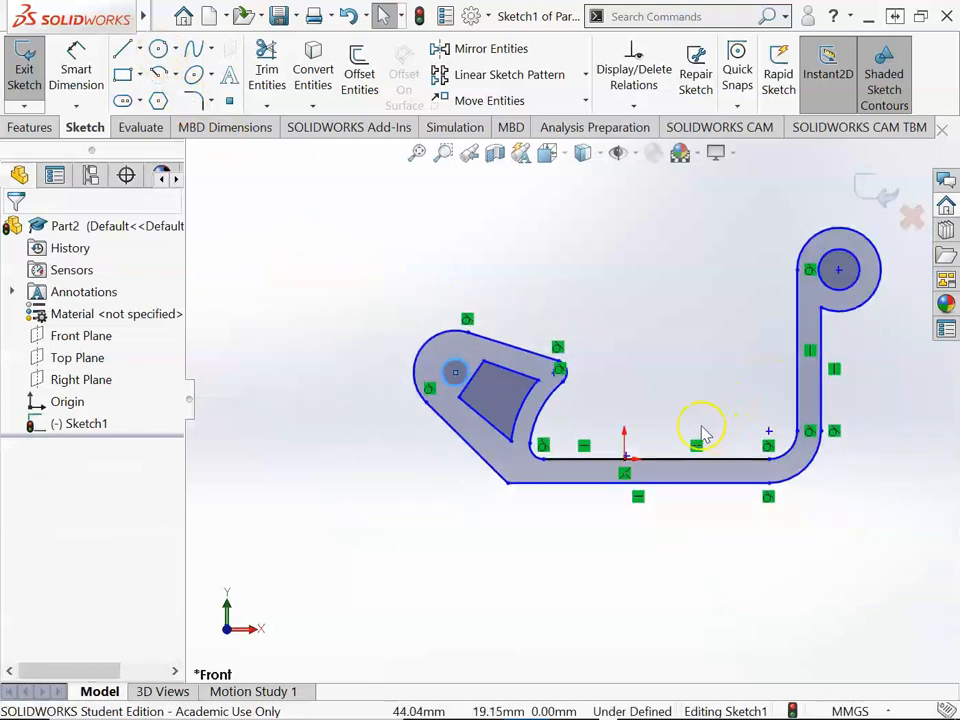
pyautogui.scroll(-3, 549, 432)
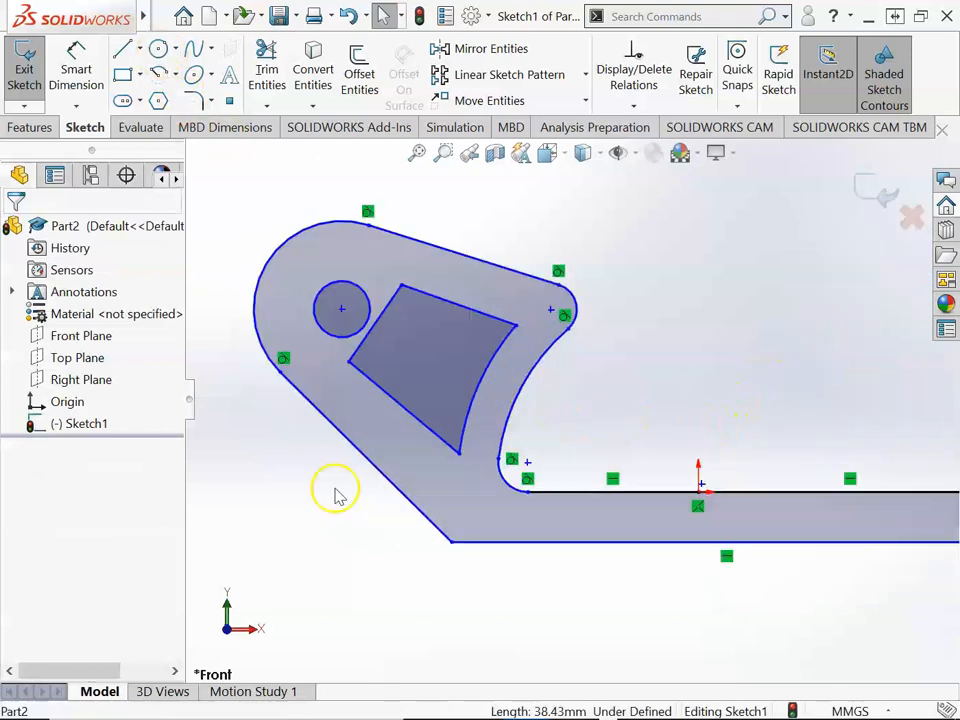
pyautogui.click(396, 407)
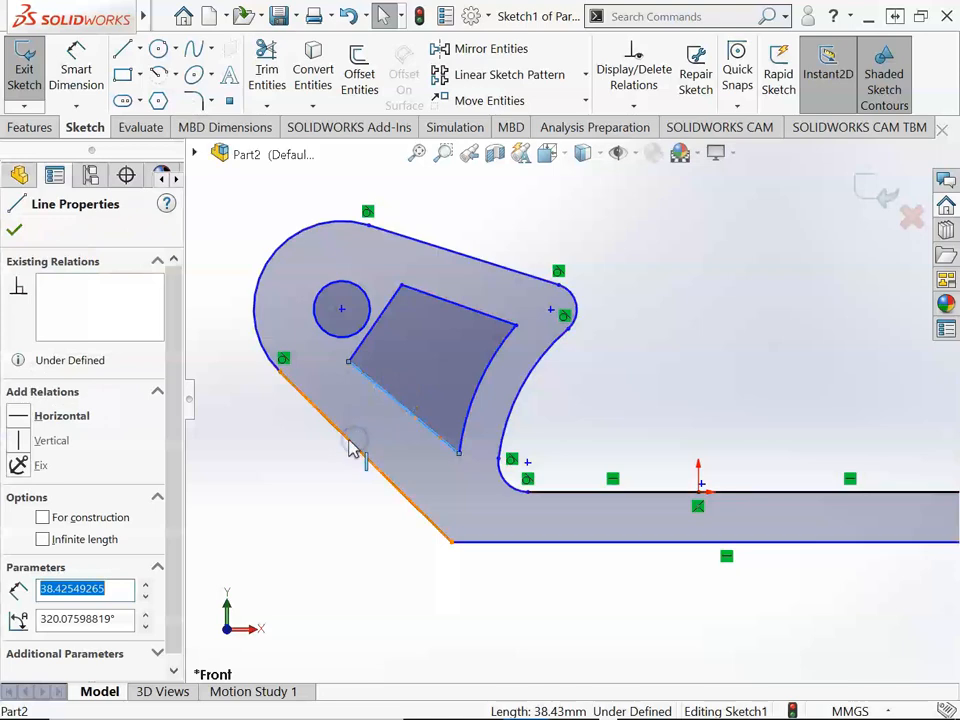
pyautogui.keyDown('ctrl'); pyautogui.click(349, 441); pyautogui.keyUp('ctrl')
pyautogui.click(21, 594)
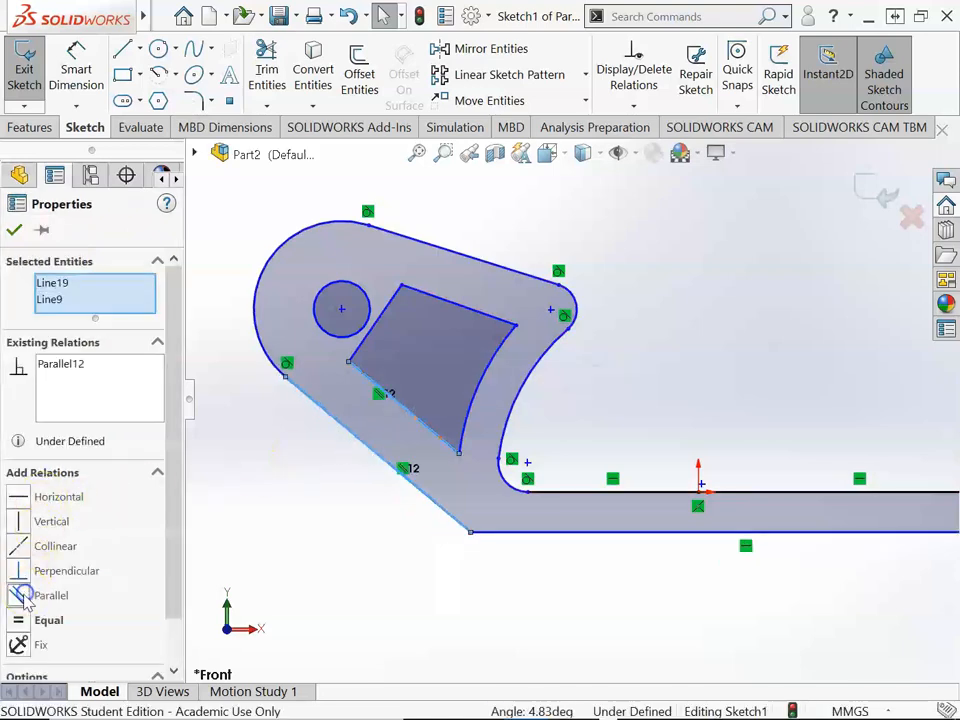
pyautogui.press('Escape')
# Step: Make the cutout's upper line parallel to the hook's upper edge, and move the rounded end's centre outward to about X -101, Y 55 mm
pyautogui.click(467, 314)
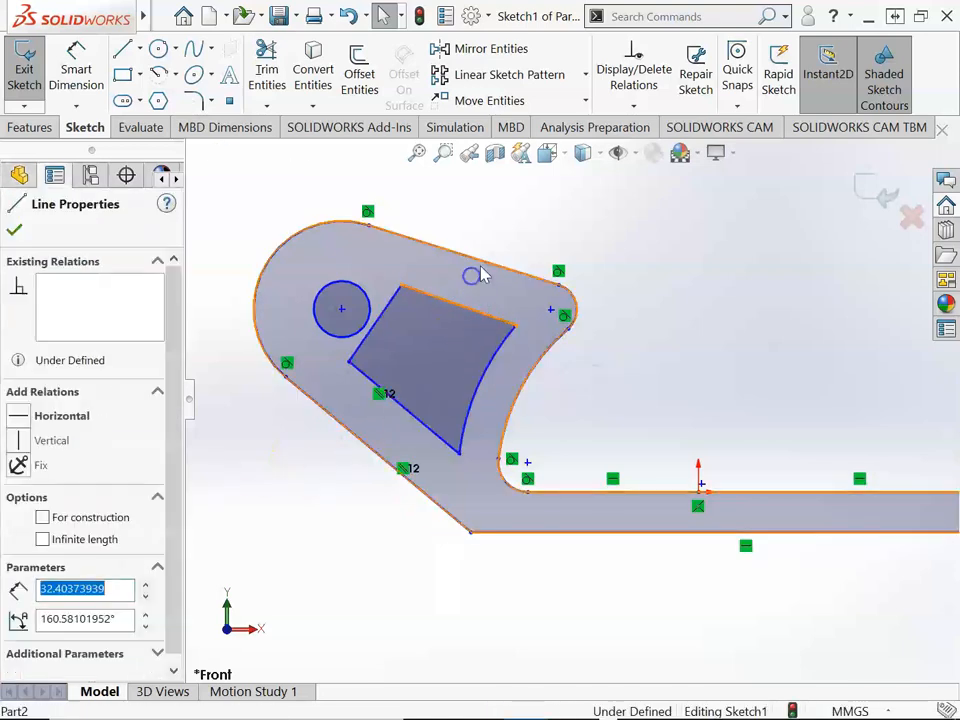
pyautogui.keyDown('ctrl'); pyautogui.click(486, 268); pyautogui.keyUp('ctrl')
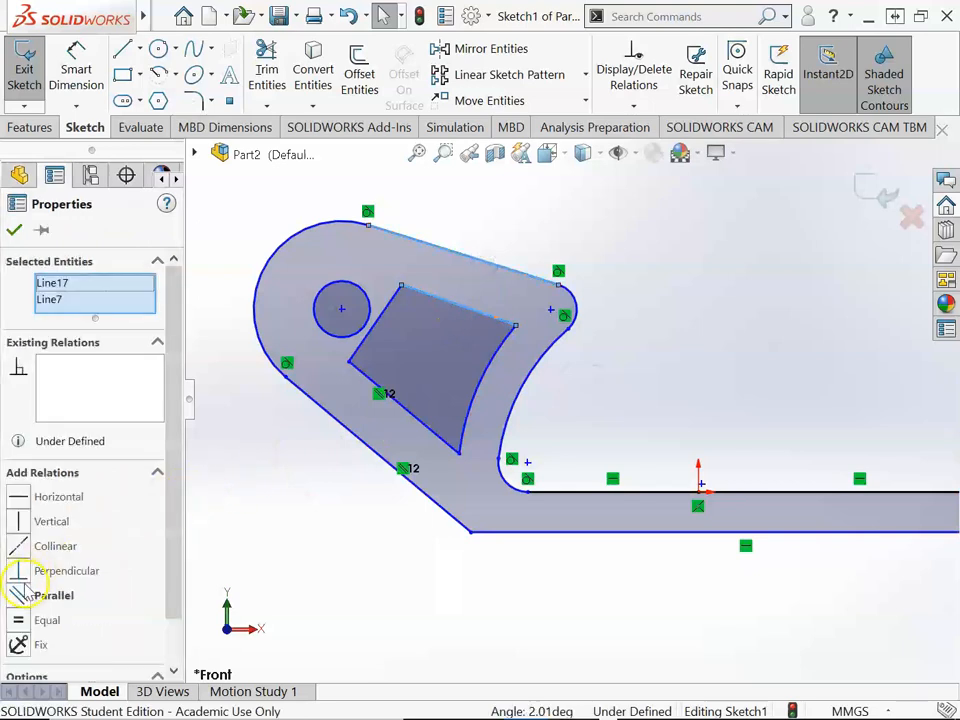
pyautogui.click(20, 594)
pyautogui.press('Escape')
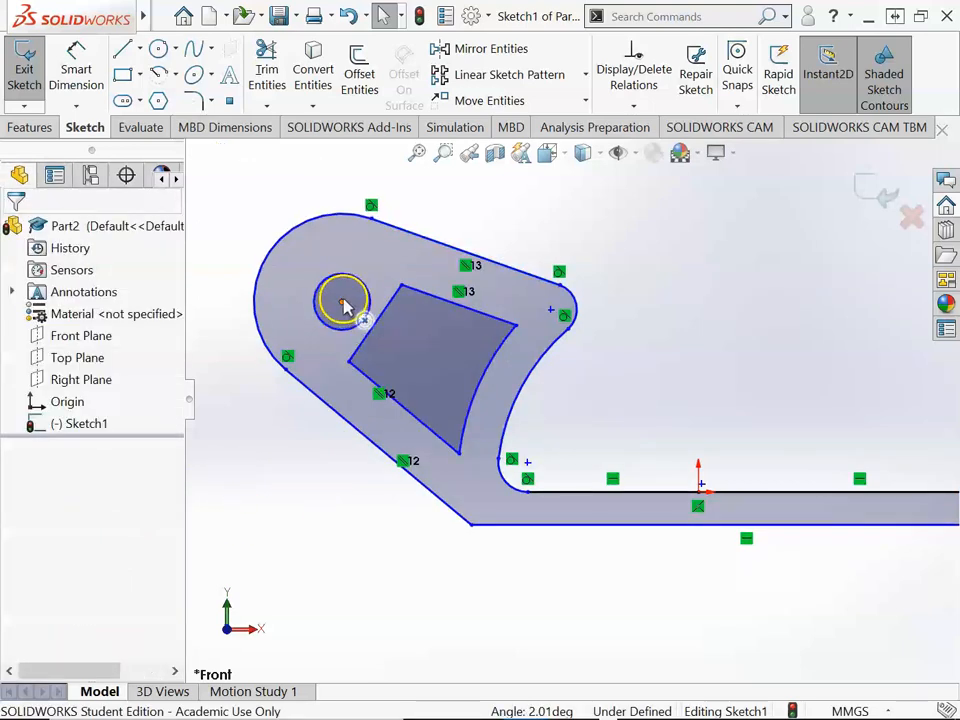
pyautogui.moveTo(343, 305); pyautogui.dragTo(319, 287)
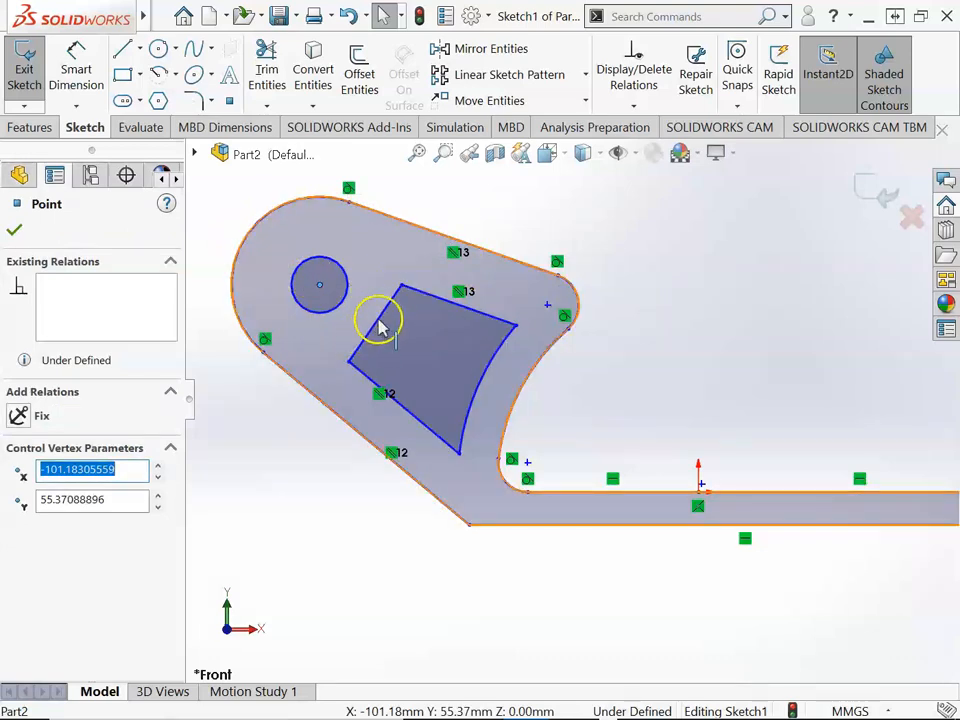
# Step: Draw a construction centerline from the rounded end's outer arc through the circle's centre to the cutout's line facing the circle
pyautogui.hotkey('alt', 'Tab')
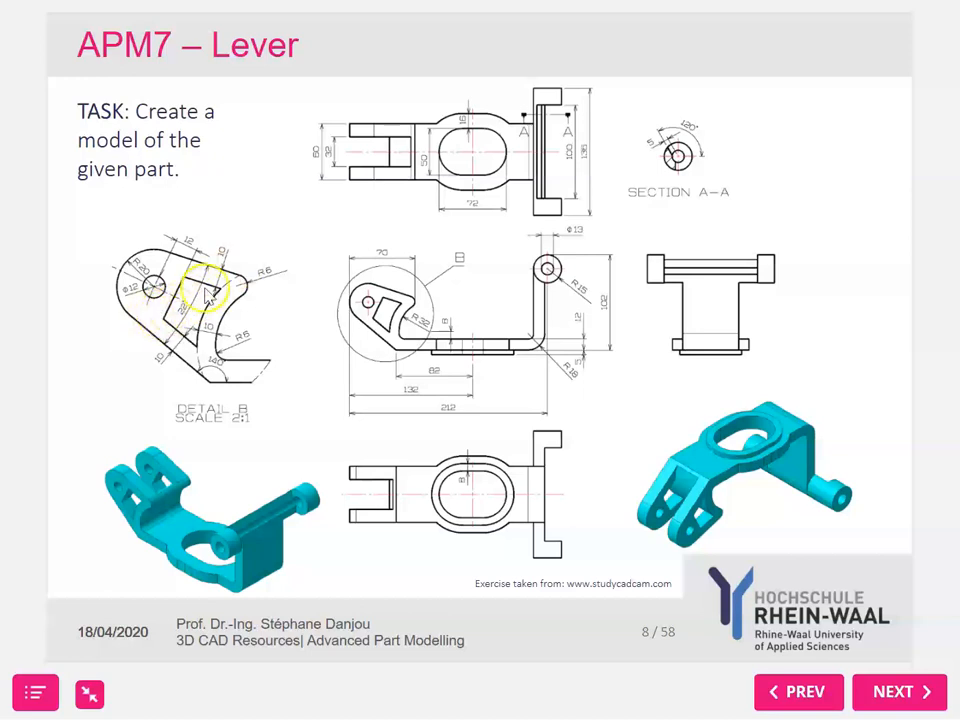
pyautogui.hotkey('alt', 'Tab')
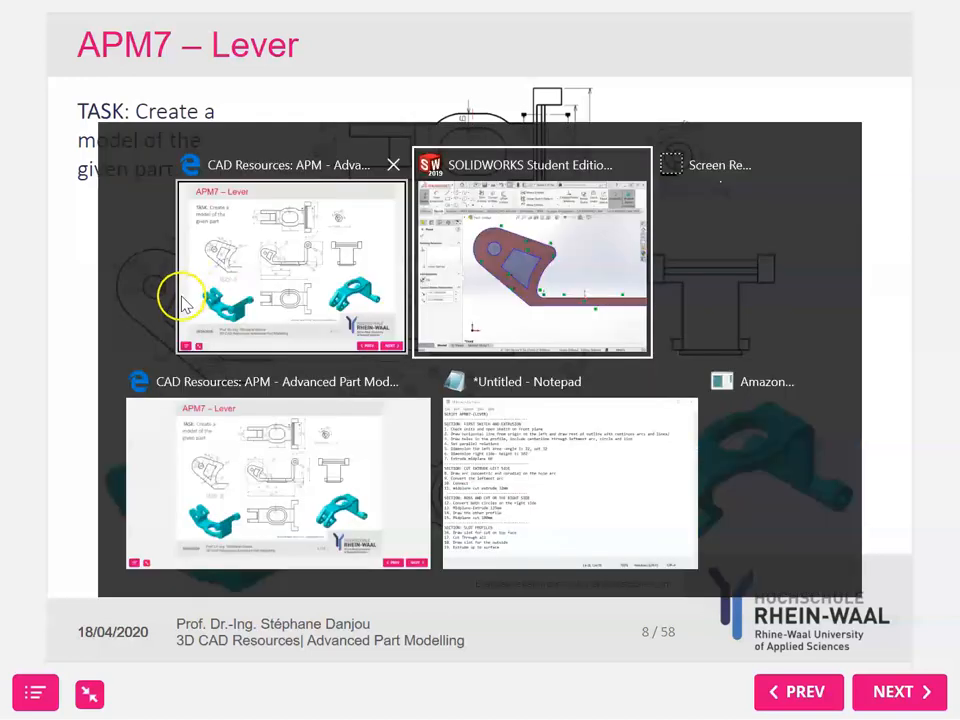
pyautogui.click(139, 48)
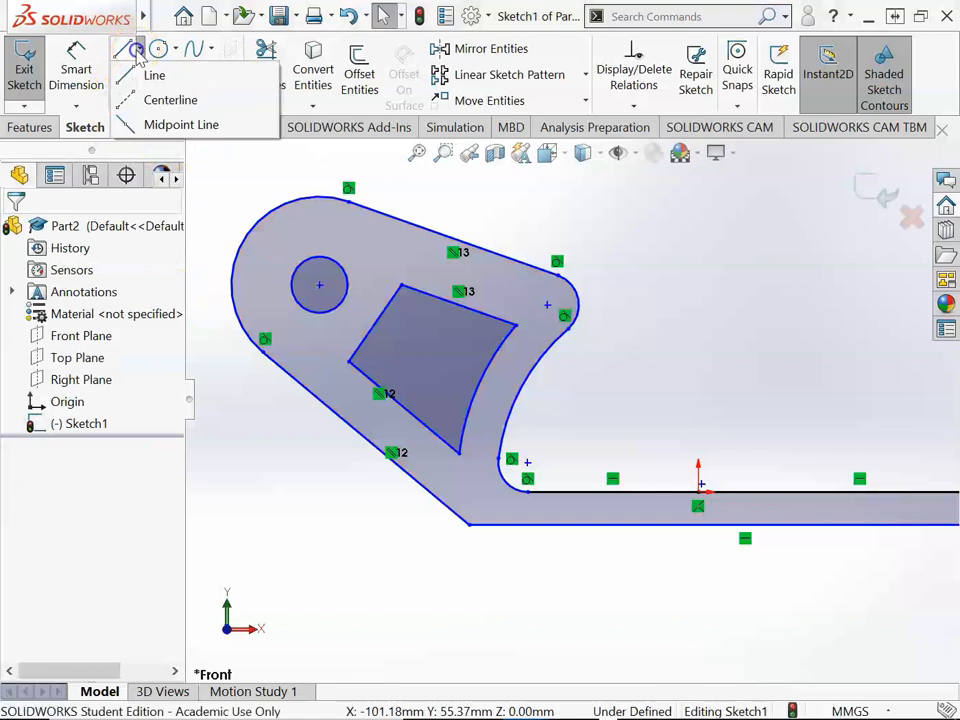
pyautogui.click(154, 96)
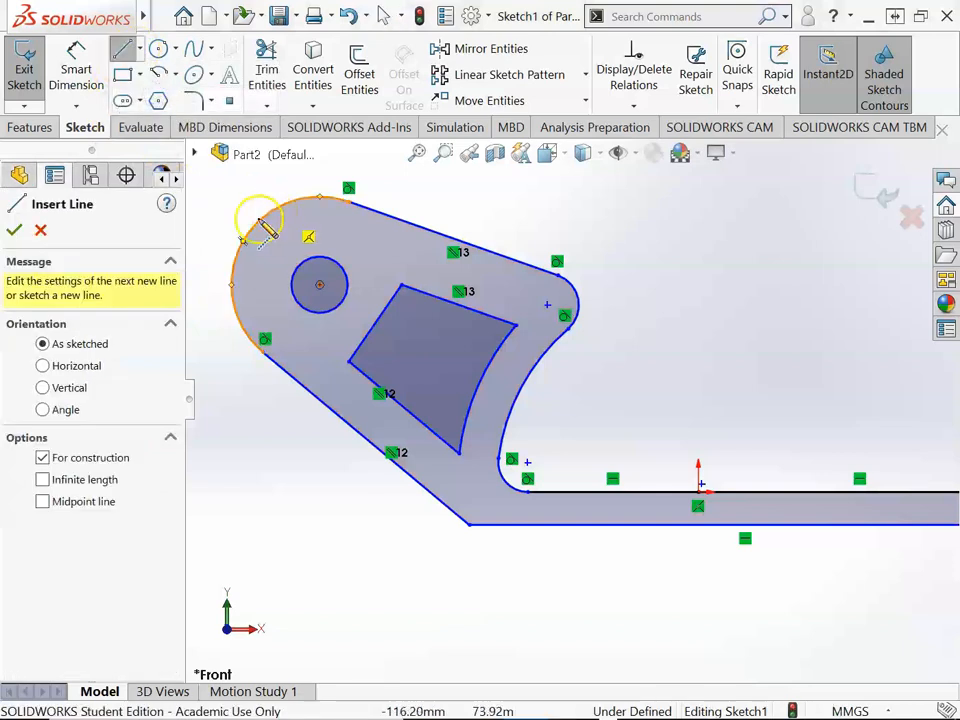
pyautogui.click(243, 242)
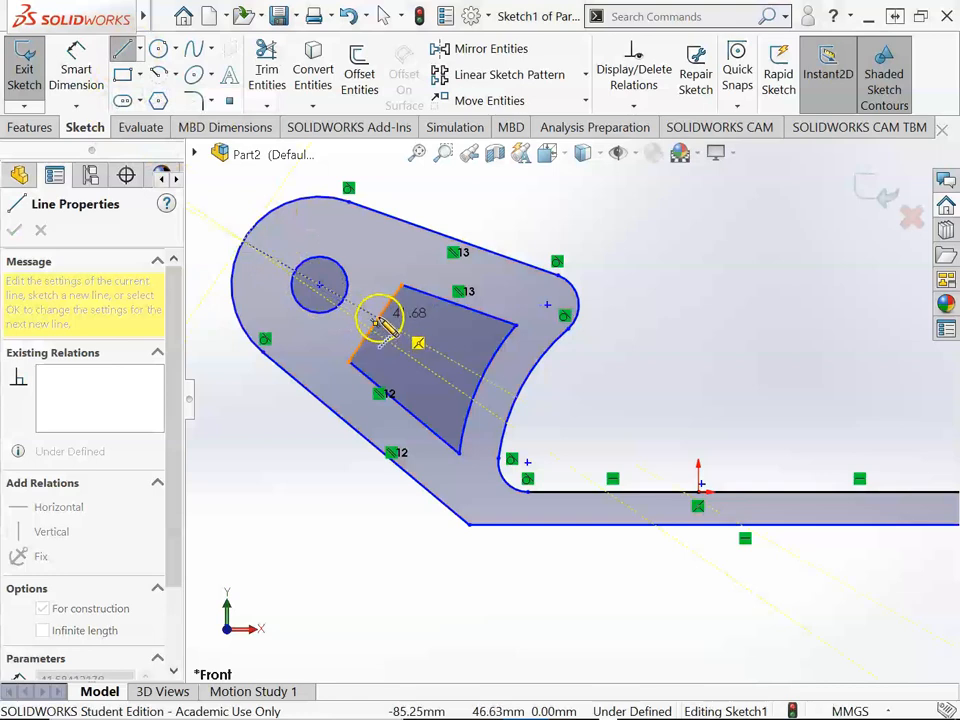
pyautogui.click(379, 323)
pyautogui.press('Escape')
pyautogui.scroll(-5, 385, 320)
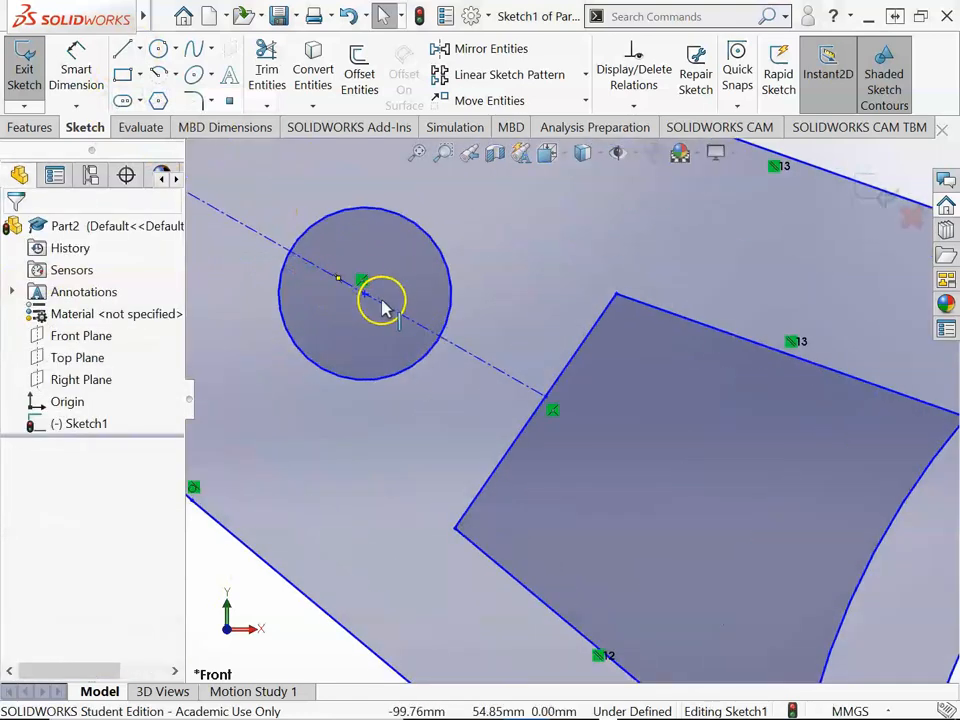
pyautogui.click(386, 312)
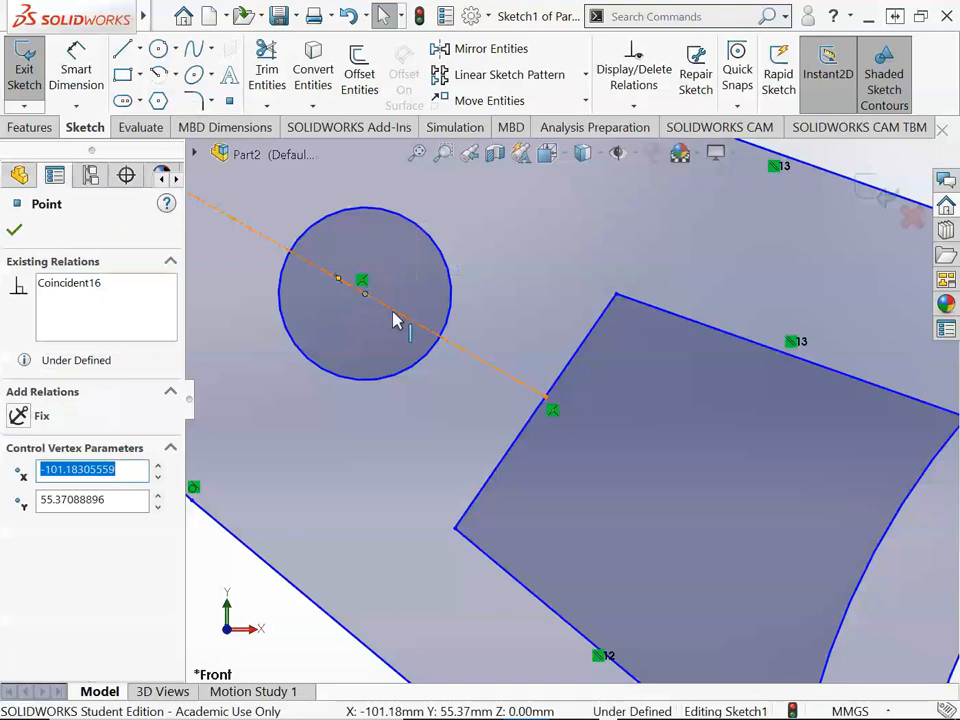
pyautogui.keyDown('ctrl'); pyautogui.click(419, 327); pyautogui.keyUp('ctrl')
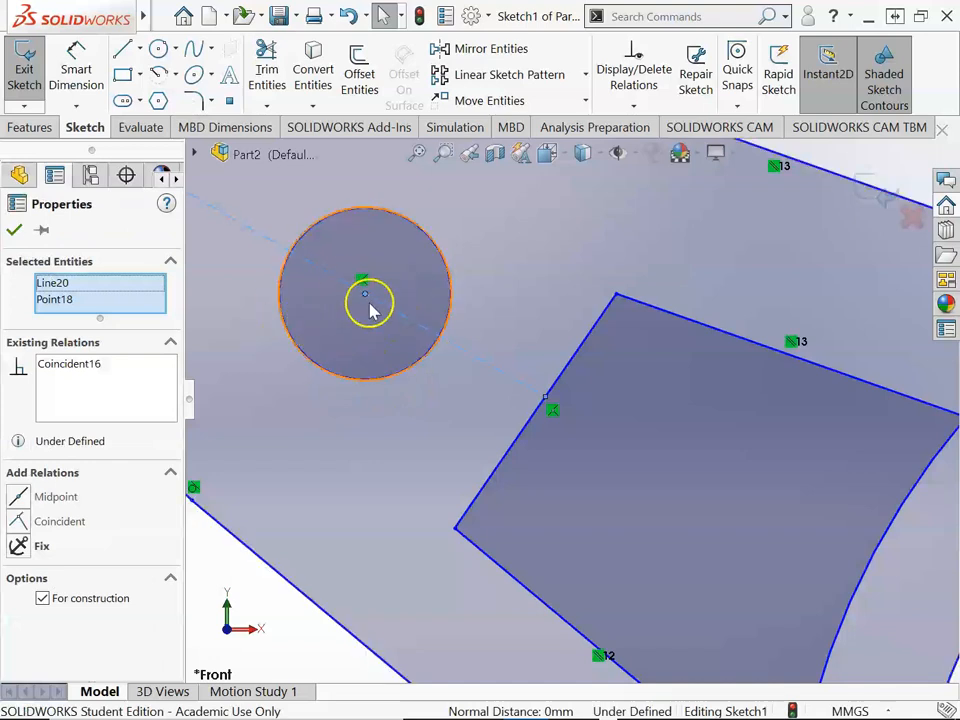
pyautogui.press('Escape')
# Step: Make the cutout's line nearest the circle perpendicular to the centerline
pyautogui.click(570, 370)
pyautogui.keyDown('ctrl'); pyautogui.click(514, 380); pyautogui.keyUp('ctrl')
pyautogui.click(347, 422)
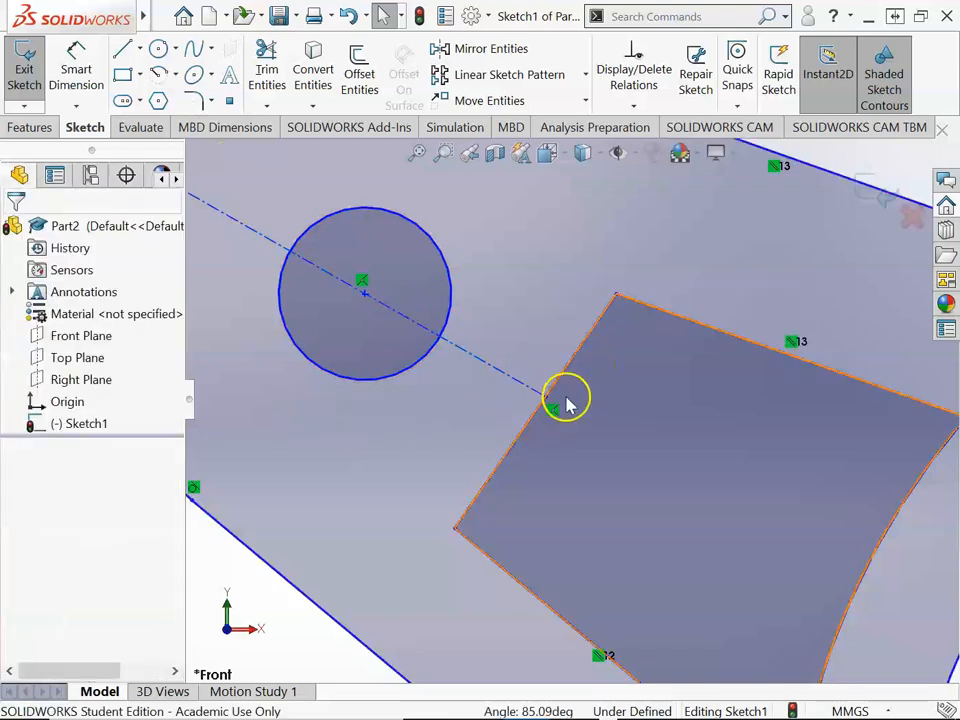
pyautogui.click(562, 385)
pyautogui.keyDown('ctrl'); pyautogui.click(506, 378); pyautogui.keyUp('ctrl')
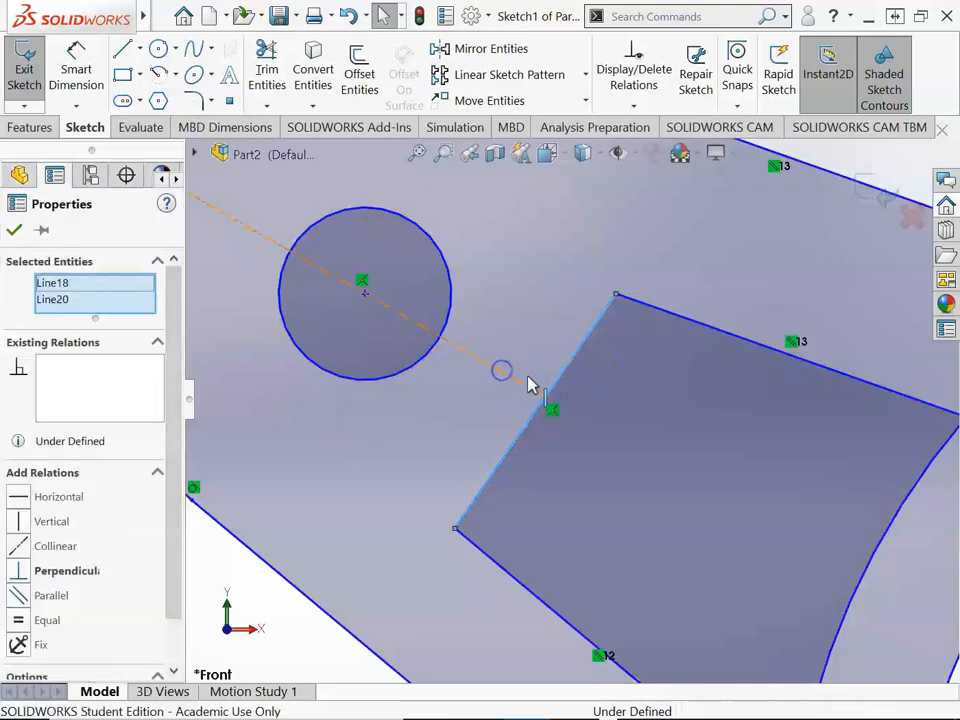
pyautogui.click(26, 571)
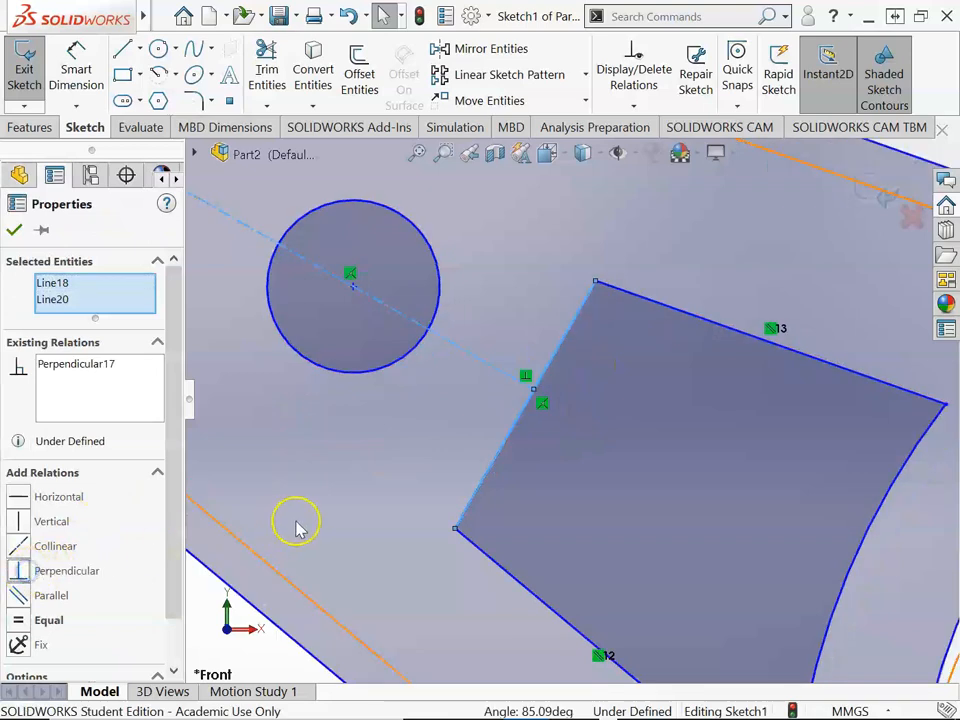
pyautogui.click(296, 525)
# Step: Make the cutout's inner arc concentric with the hook's concave outer arc
pyautogui.scroll(5, 484, 493)
pyautogui.scroll(-5, 615, 495)
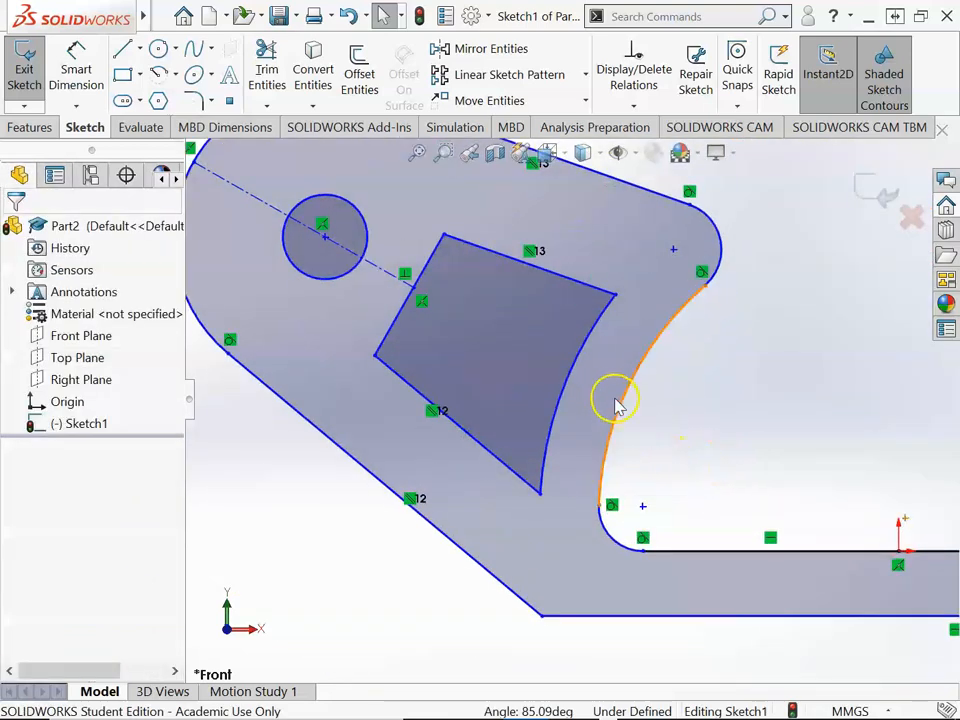
pyautogui.click(570, 377)
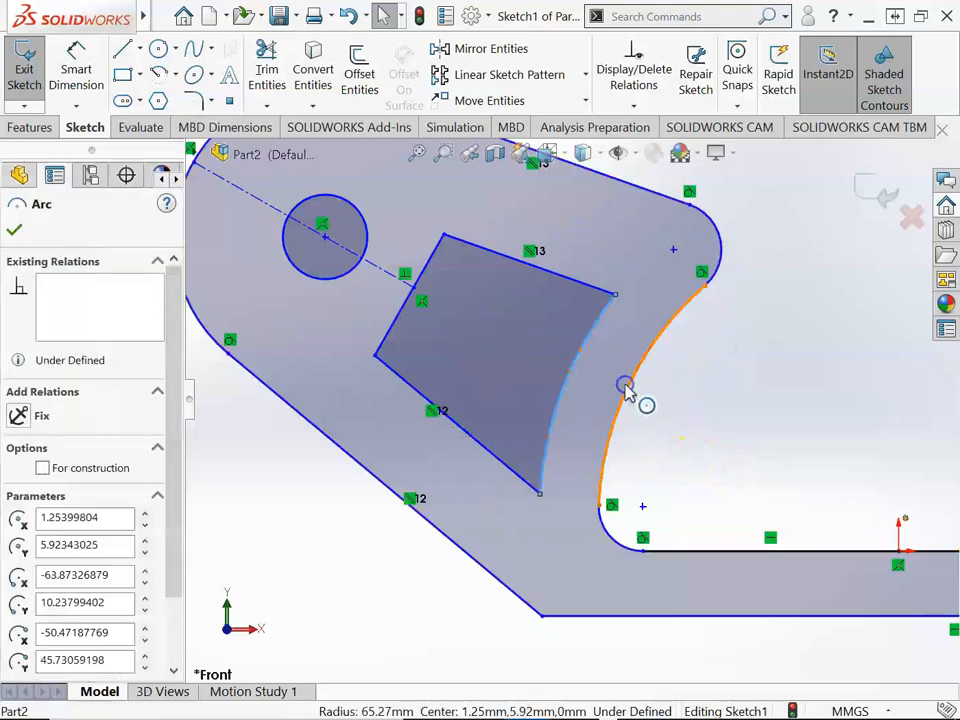
pyautogui.keyDown('ctrl'); pyautogui.click(620, 410); pyautogui.keyUp('ctrl')
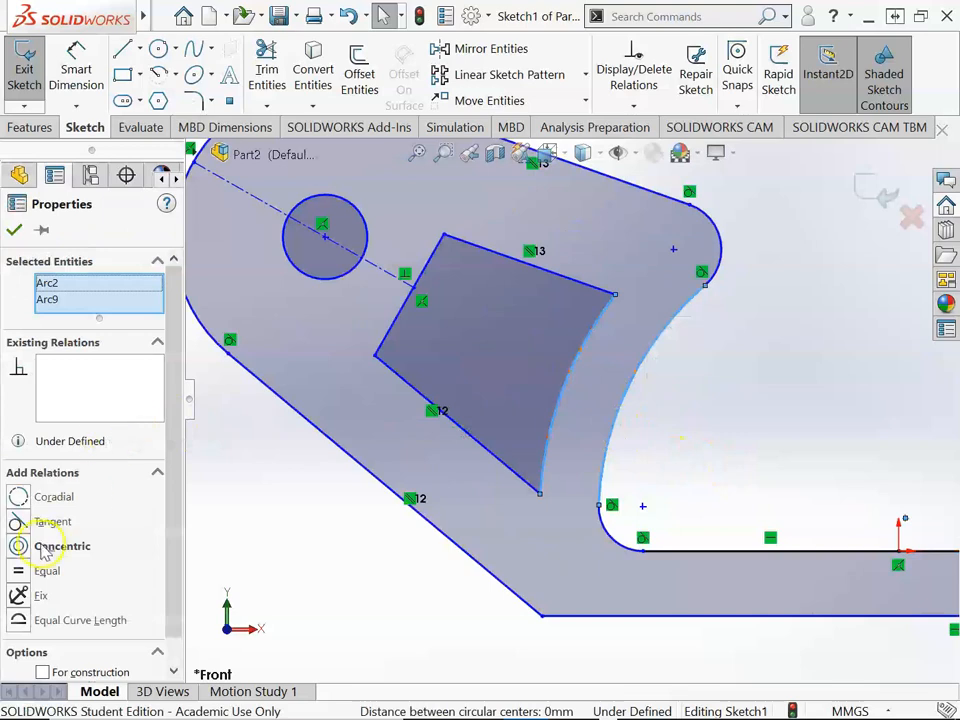
pyautogui.click(18, 547)
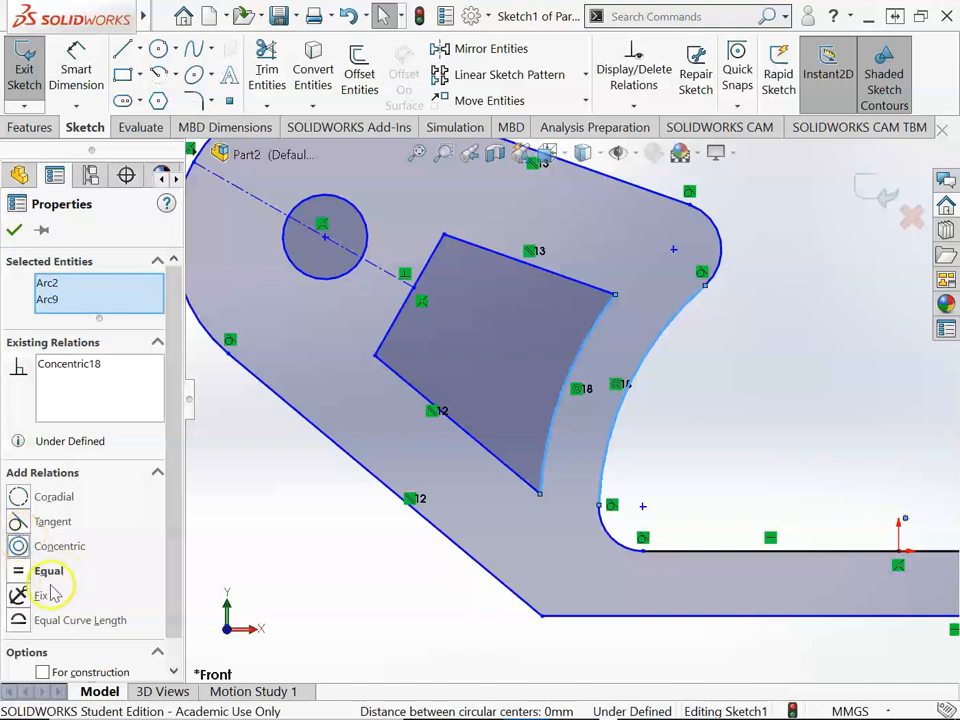
pyautogui.press('Escape')
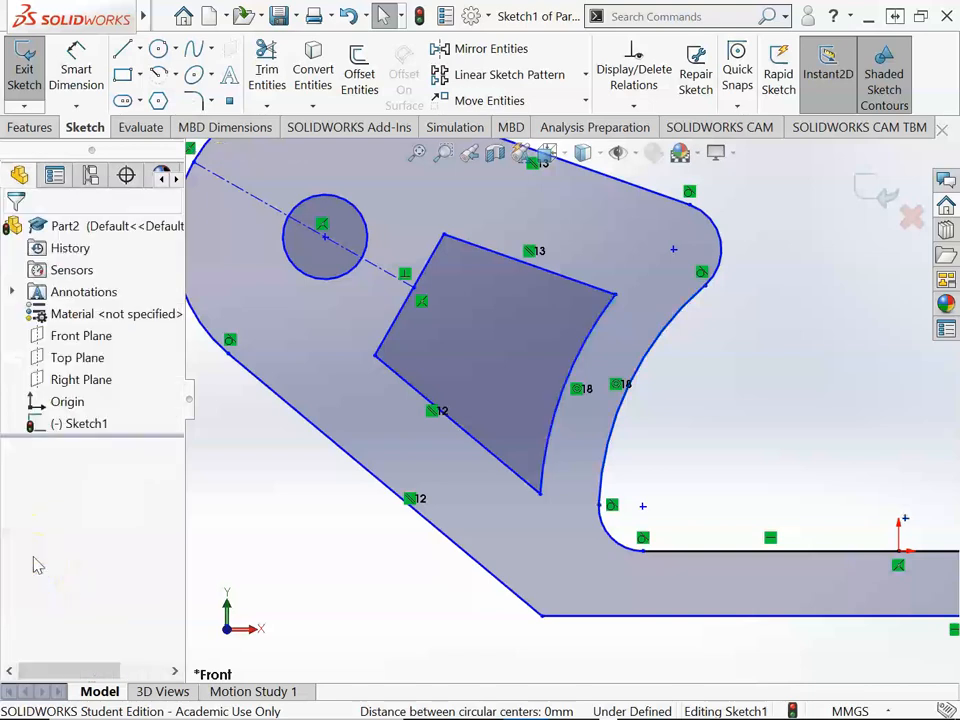
# Step: Compare the complete sketched profile with the dimensions on the lever's reference drawing
pyautogui.scroll(4, 668, 467)
pyautogui.scroll(-2, 727, 484)
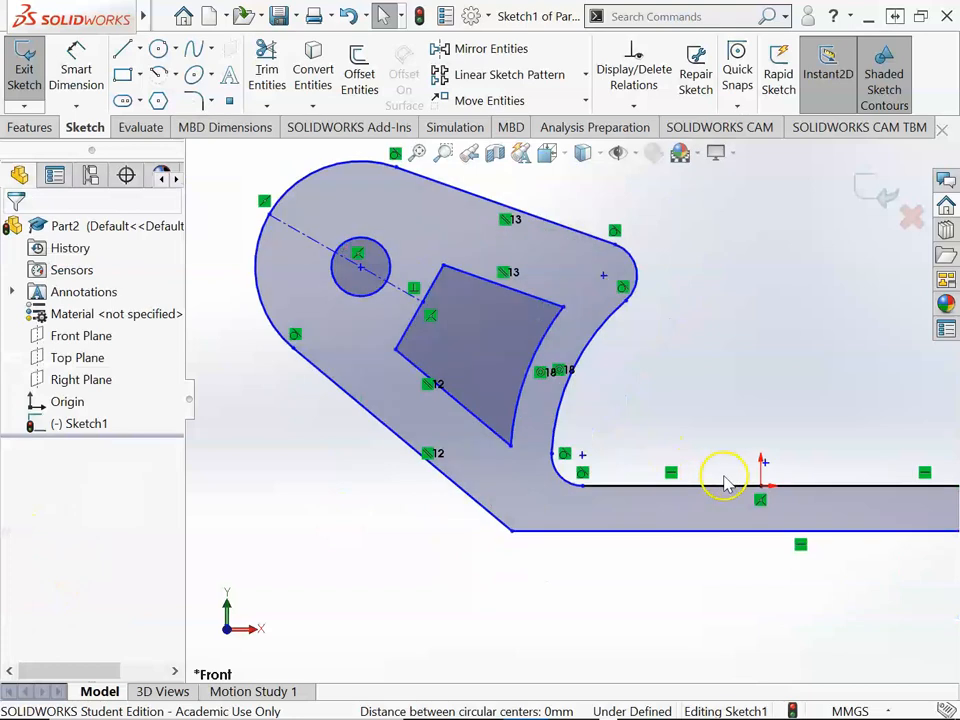
pyautogui.scroll(1, 727, 484)
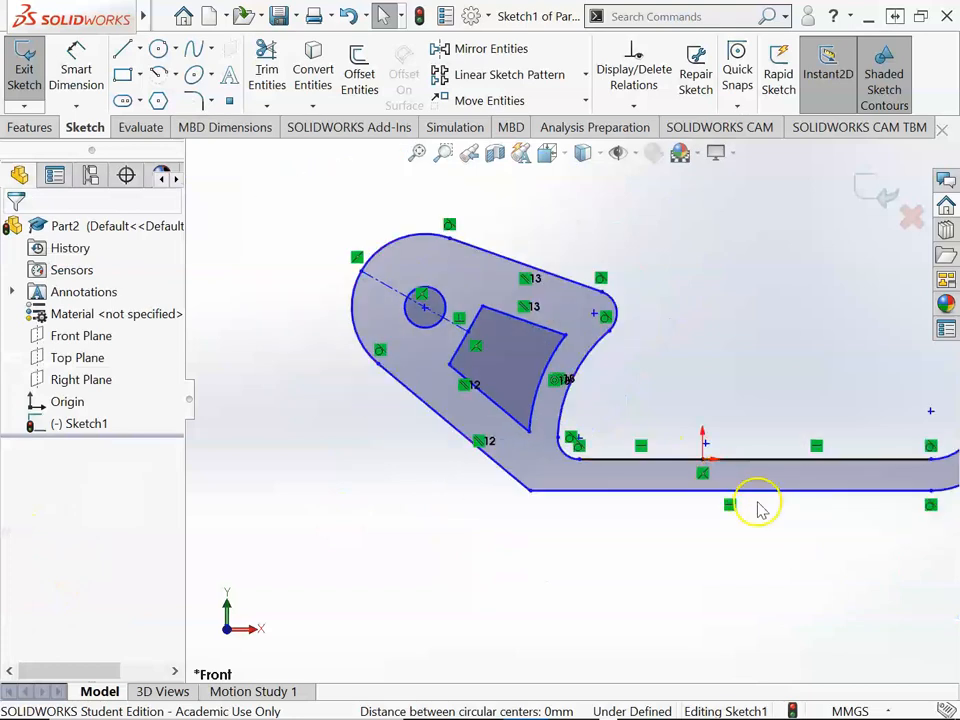
pyautogui.scroll(-1, 758, 509)
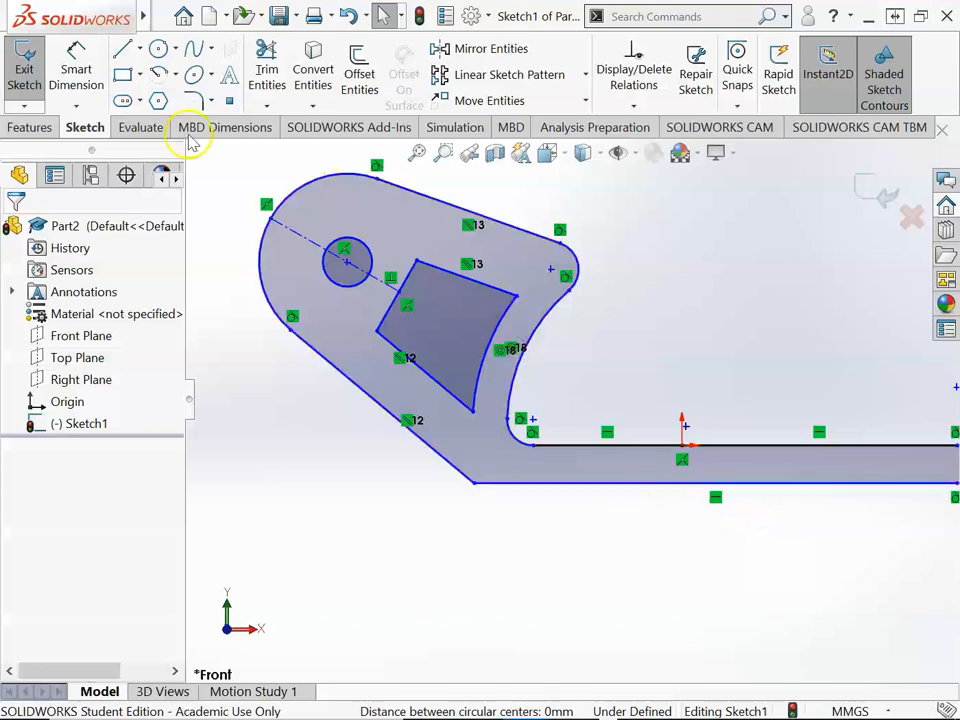
pyautogui.click(100, 88)
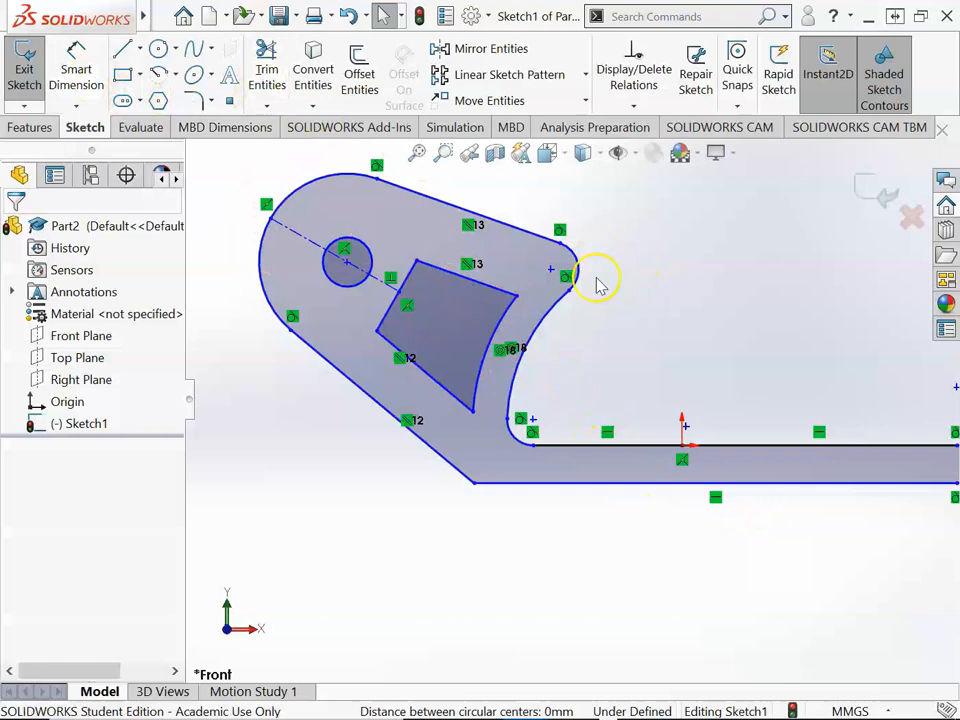
pyautogui.scroll(4, 597, 300)
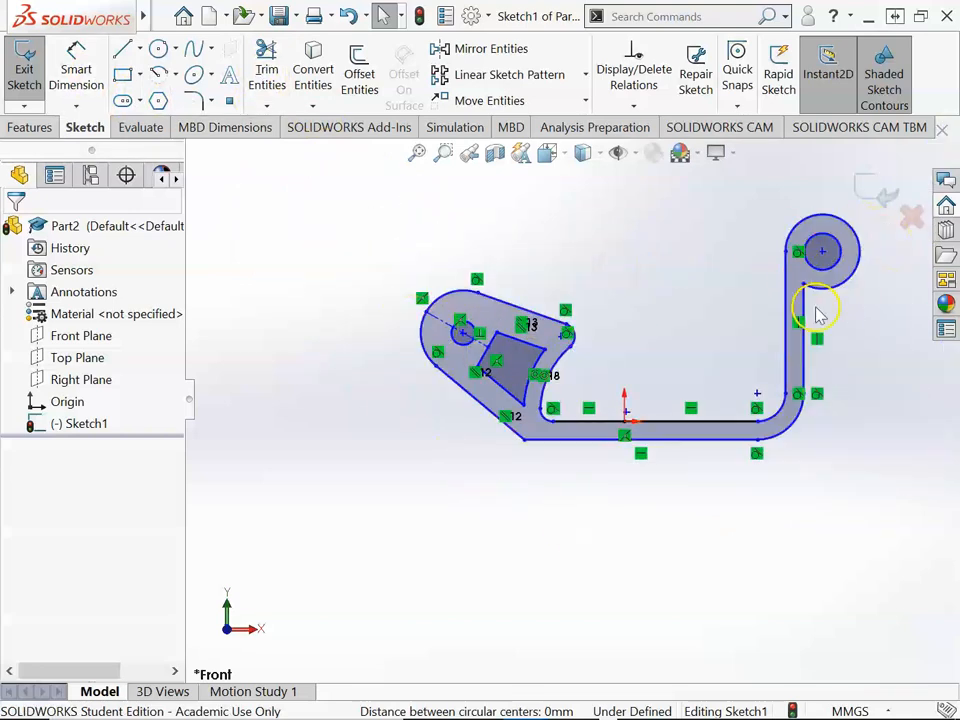
pyautogui.hotkey('alt', 'Tab')
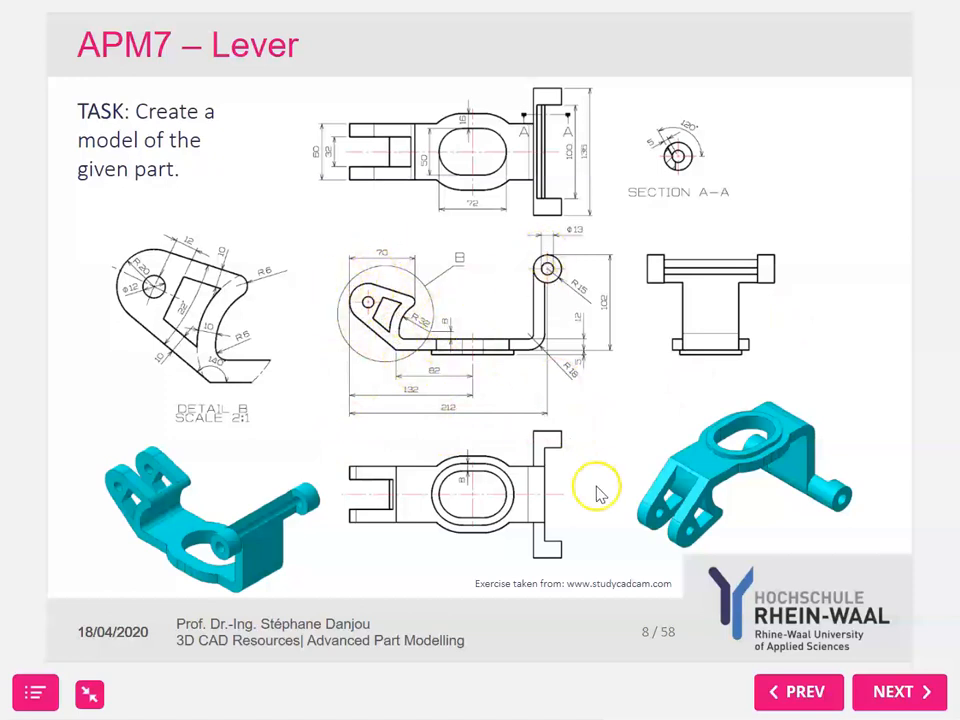
pyautogui.hotkey('alt', 'Tab')
# Step: Dimension the distance between the cutout's lower sloped line and the hook's slanted outer edge as 10 mm
pyautogui.scroll(-5, 602, 435)
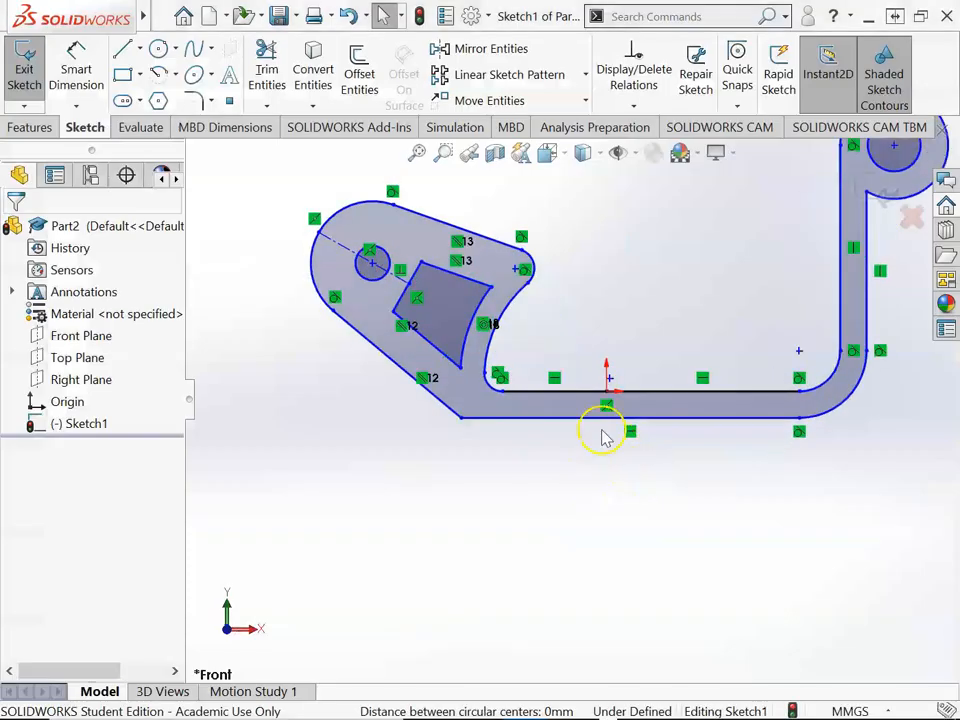
pyautogui.scroll(-2, 483, 305)
pyautogui.click(75, 56)
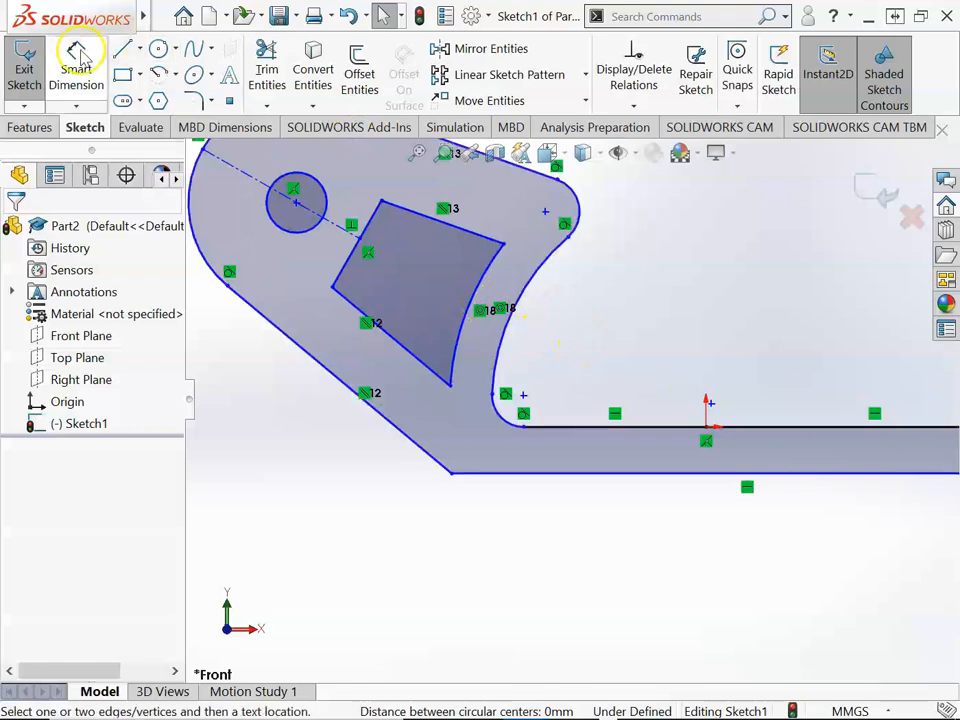
pyautogui.click(393, 347)
pyautogui.click(352, 388)
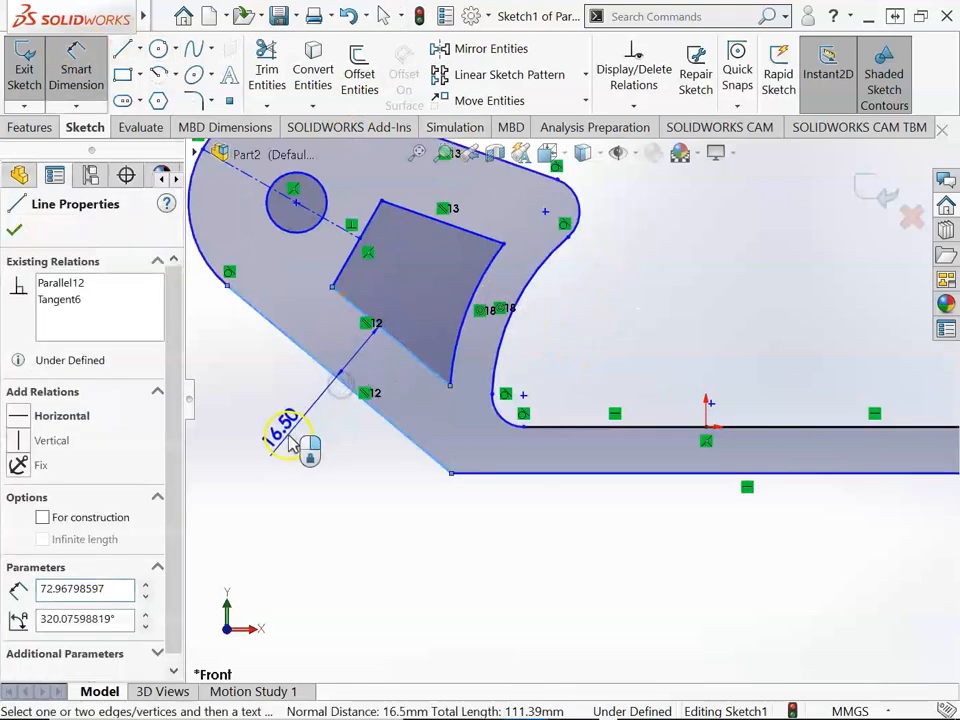
pyautogui.click(303, 446)
pyautogui.write('10')
pyautogui.press('Return')
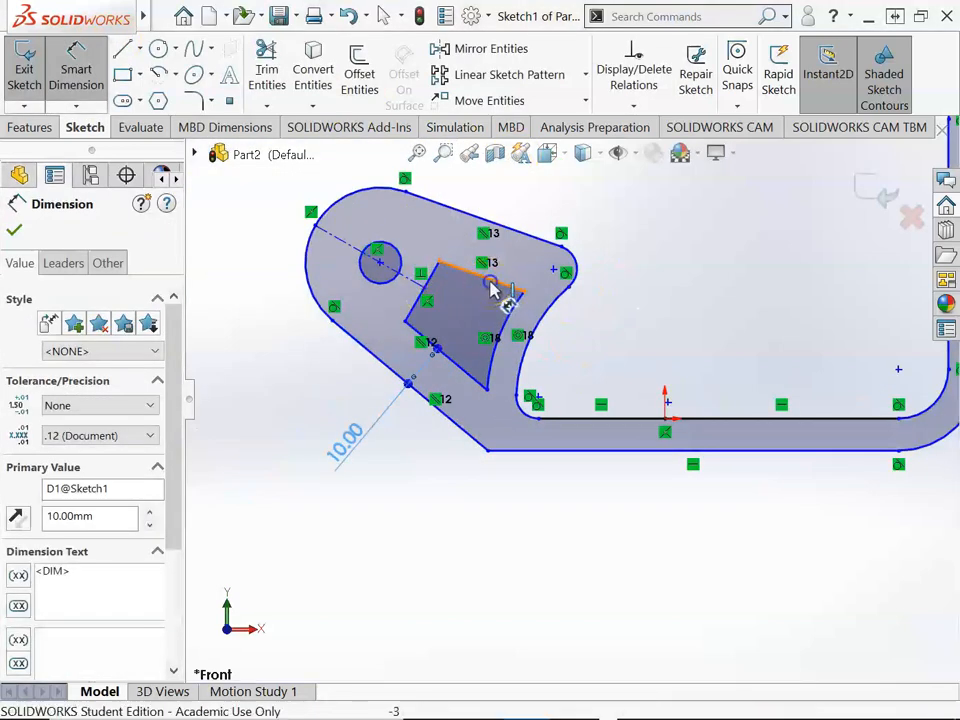
# Step: Dimension the distance between the cutout's upper line and the hook's upper edge as 10 mm
pyautogui.click(490, 287)
pyautogui.click(540, 224)
pyautogui.click(526, 206)
pyautogui.write('10')
pyautogui.press('Return')
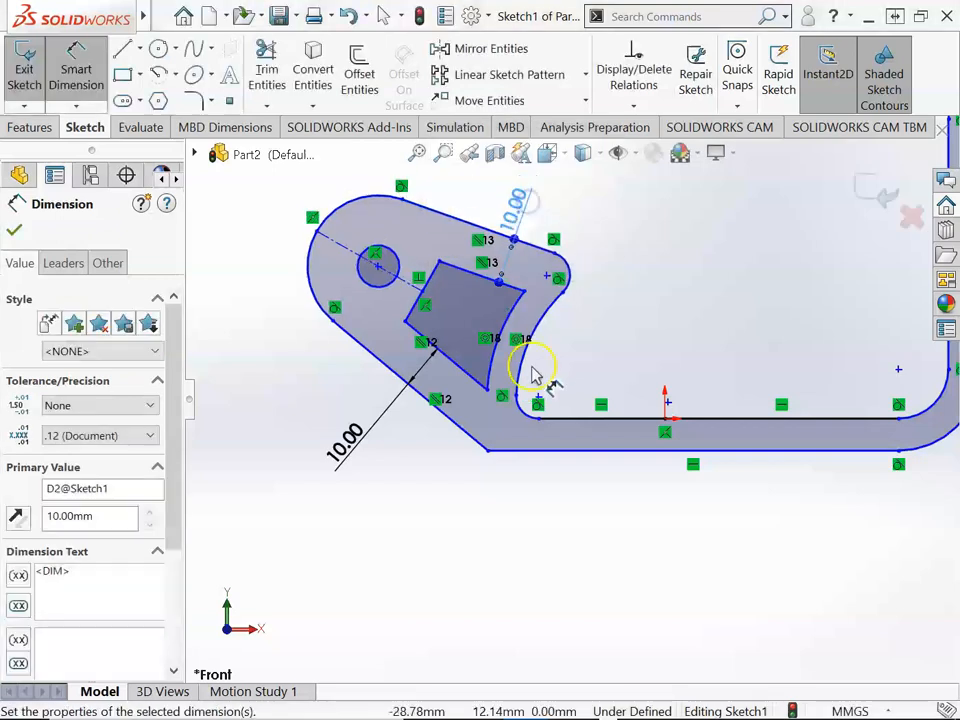
# Step: Dimension the gap between the cutout's concave arc and the hook's concentric outer arc as 10 mm
pyautogui.click(521, 322)
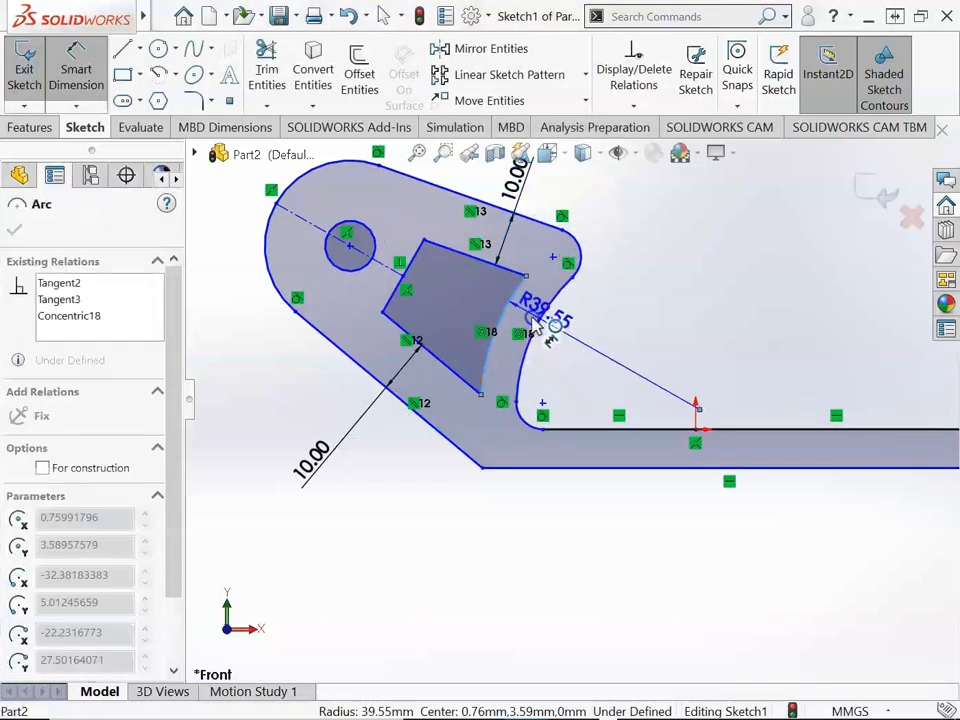
pyautogui.click(531, 317)
pyautogui.click(526, 317)
pyautogui.write('10')
pyautogui.press('Return')
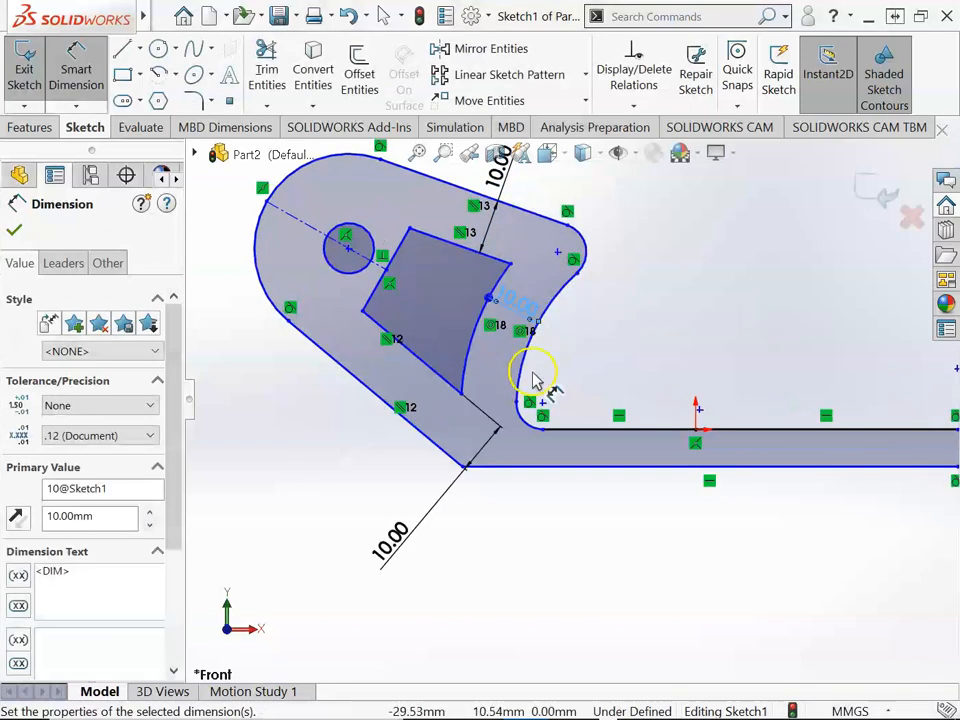
# Step: Dimension the small fillet arc joining the hook to the horizontal bar's upper edge, with a final radius of 5 mm
pyautogui.click(533, 382)
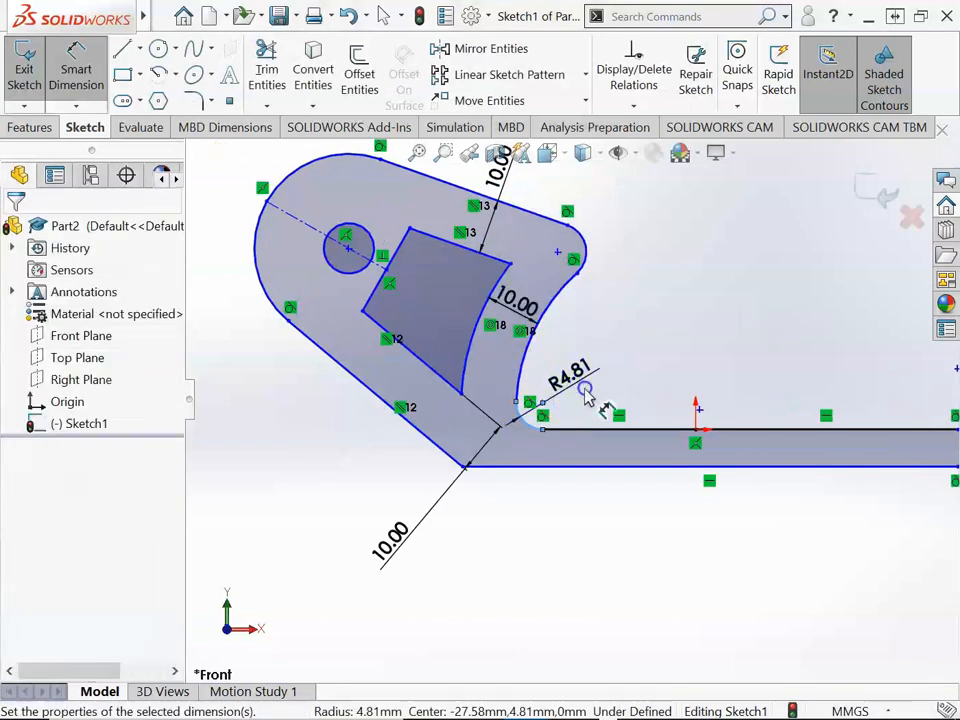
pyautogui.click(587, 397)
pyautogui.write('6')
pyautogui.press('Return')
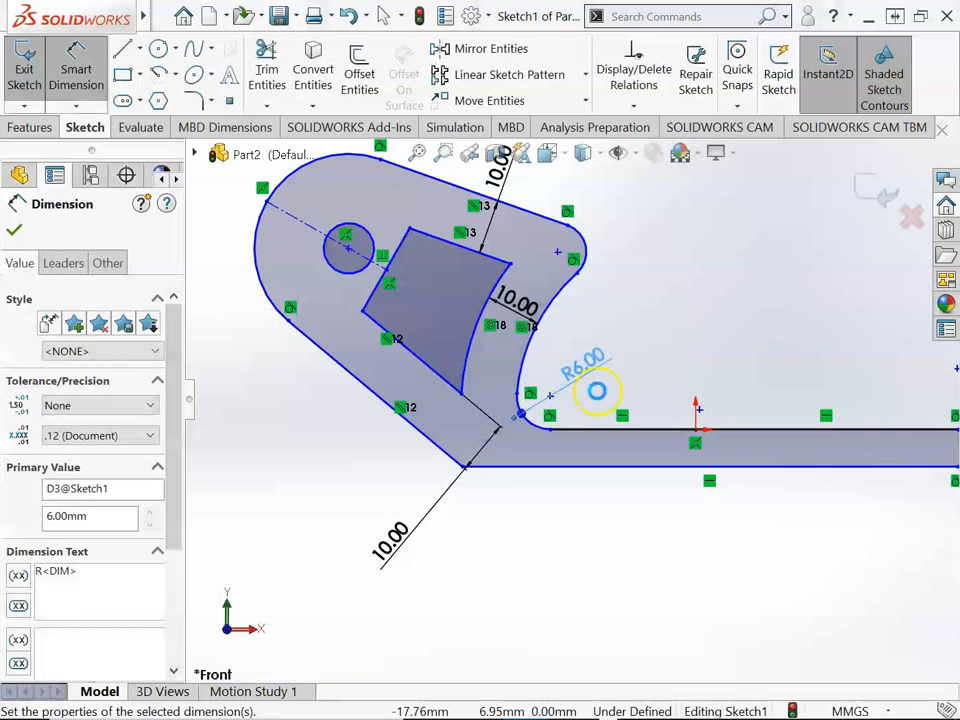
pyautogui.doubleClick(590, 368)
pyautogui.write('5')
pyautogui.press('Return')
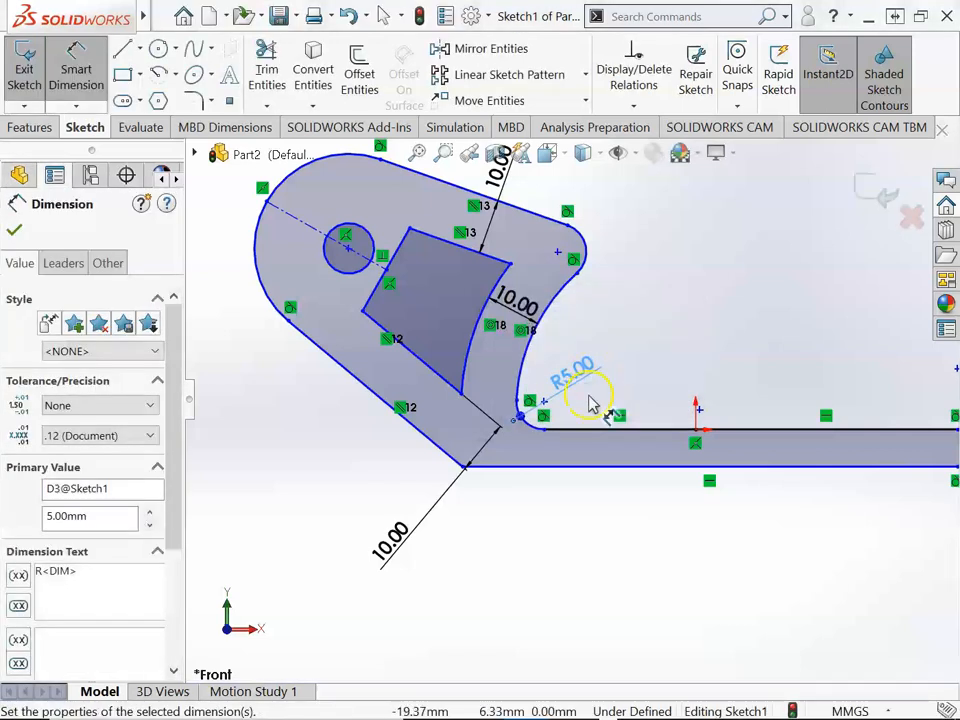
# Step: Dimension the small rounded arc at the hook's upper tip with a radius of 6 mm
pyautogui.click(579, 243)
pyautogui.click(645, 245)
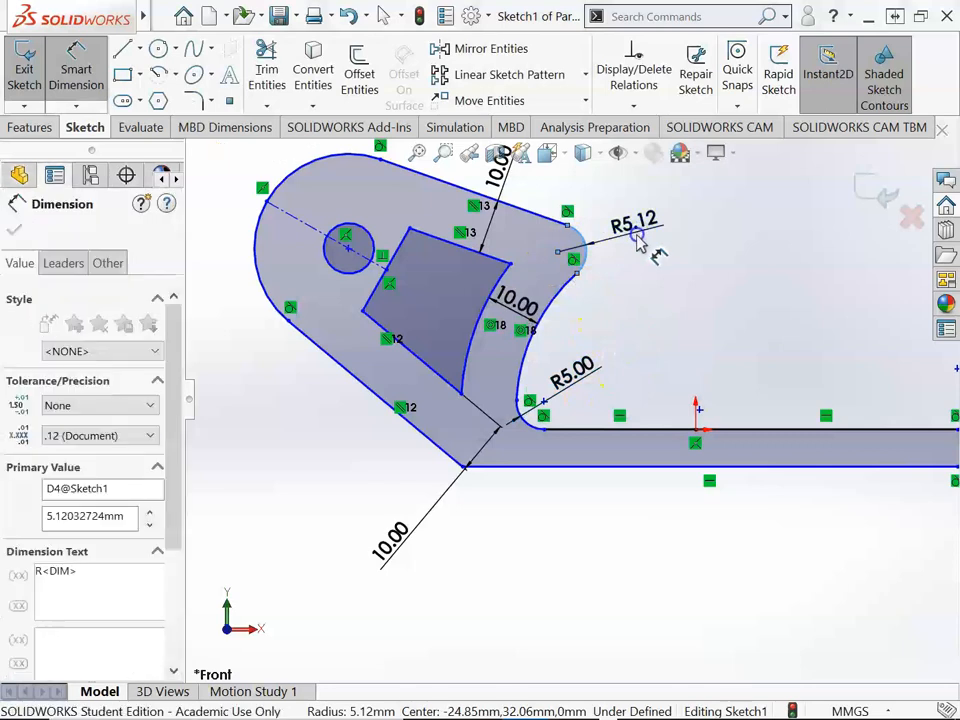
pyautogui.write('5')
pyautogui.press('Return')
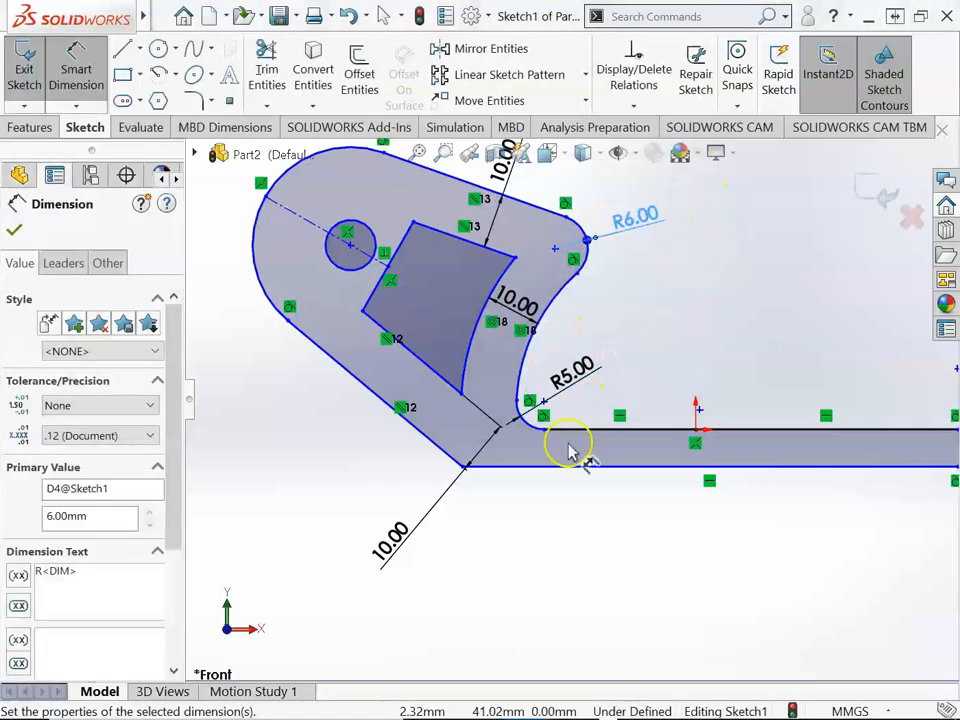
# Step: Dimension the angle between the hook's lower slanted edge and the horizontal bar's lower edge as 140°
pyautogui.click(448, 458)
pyautogui.click(512, 467)
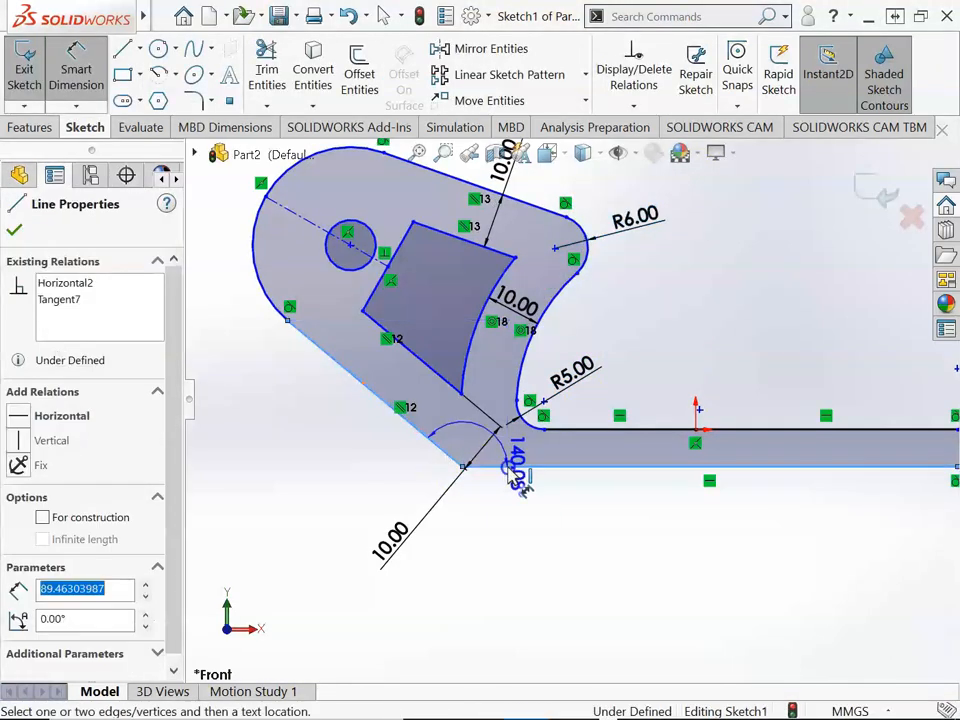
pyautogui.click(577, 487)
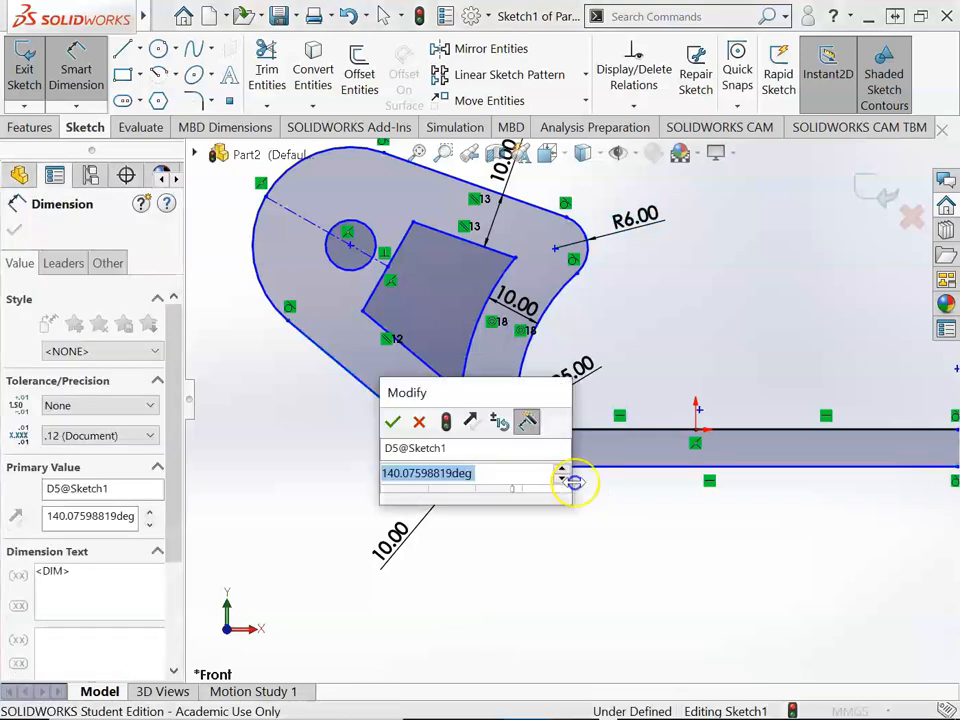
pyautogui.write('140')
pyautogui.press('Return')
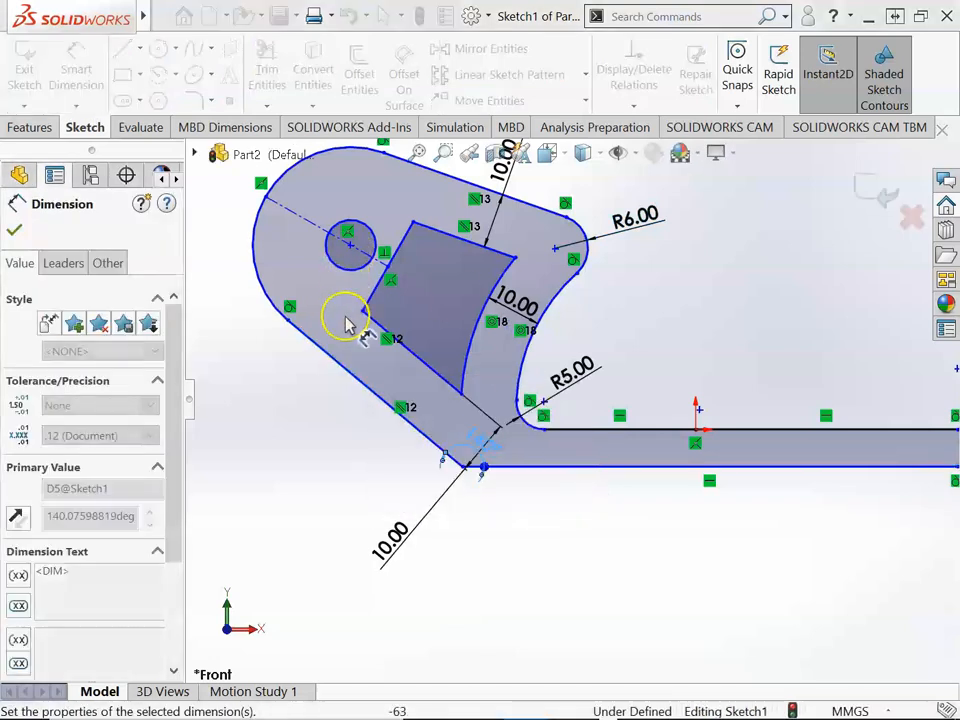
# Step: Dimension the angle between the hook's lower slanted edge and its upper slanted edge as 22°
pyautogui.scroll(3, 315, 338)
pyautogui.scroll(-3, 410, 385)
pyautogui.click(424, 379)
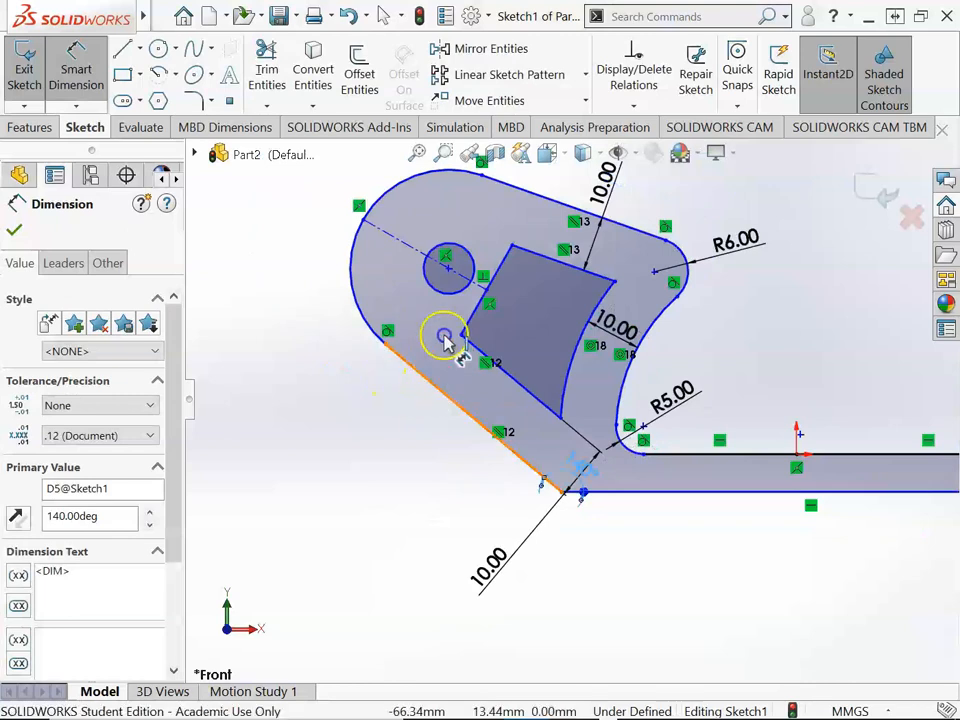
pyautogui.click(562, 206)
pyautogui.scroll(-1, 450, 232)
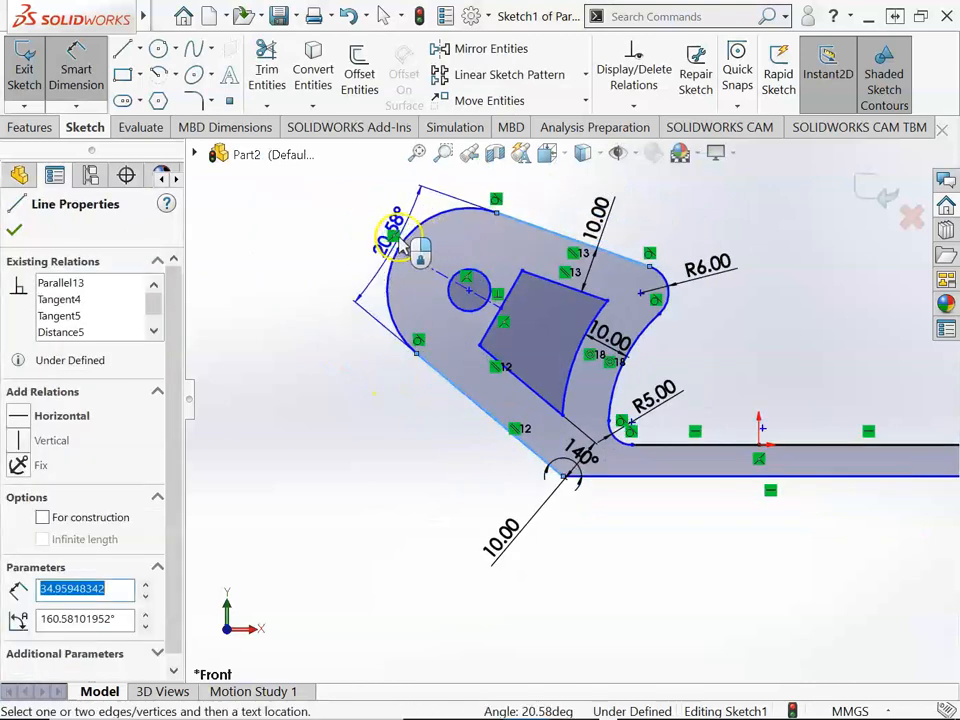
pyautogui.click(343, 234)
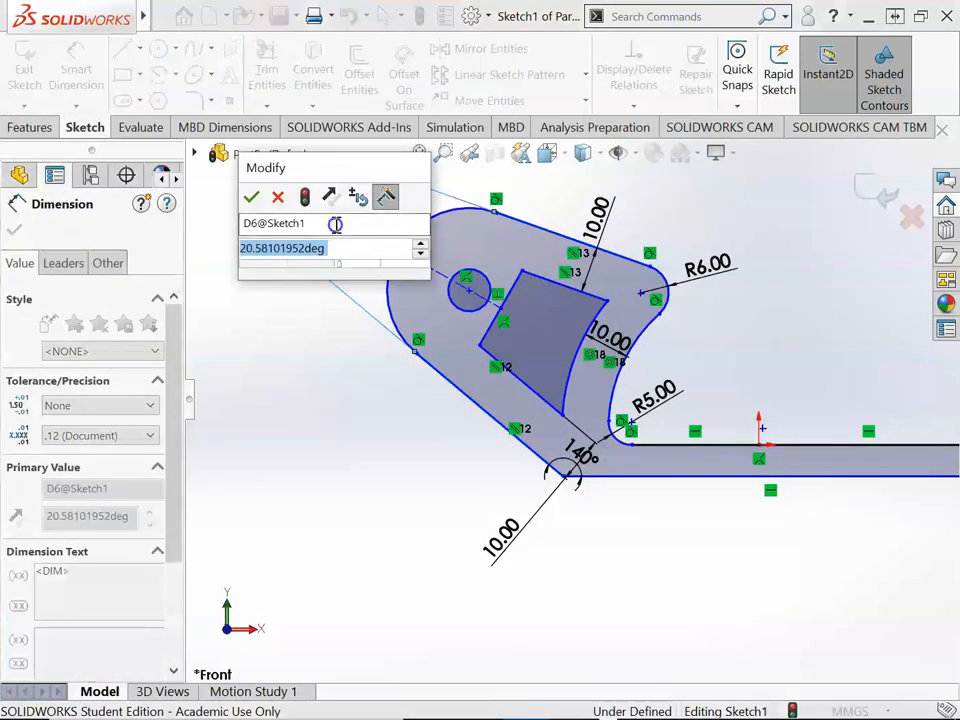
pyautogui.write('22')
pyautogui.press('Return')
# Step: Dimension the large rounded arc at the hook's outer end with a radius of 20 mm
pyautogui.scroll(-3, 463, 310)
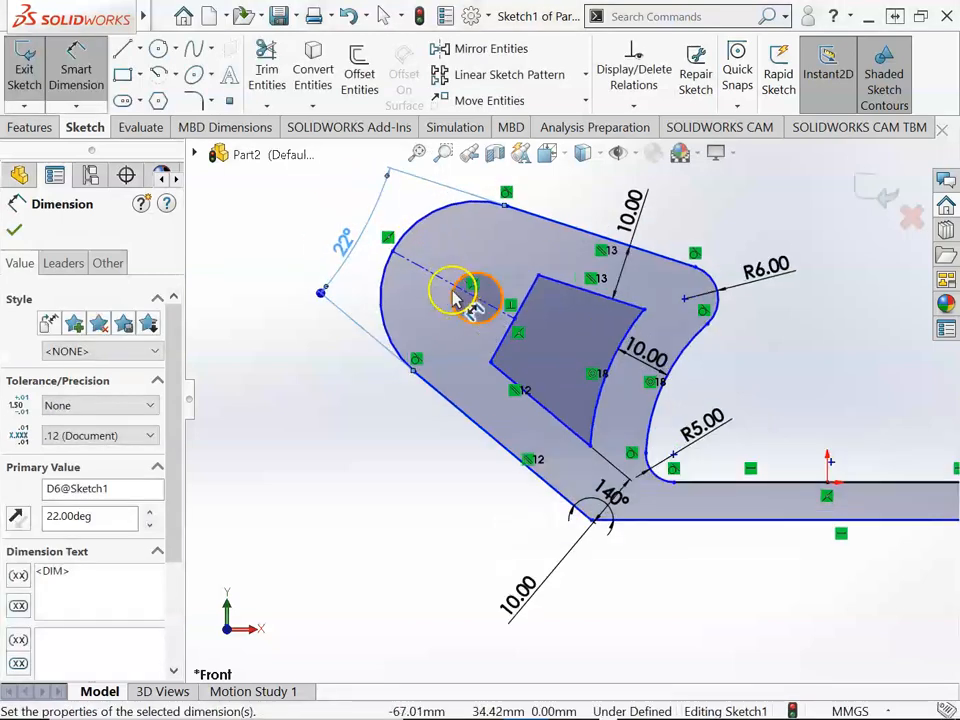
pyautogui.click(439, 216)
pyautogui.scroll(2, 437, 205)
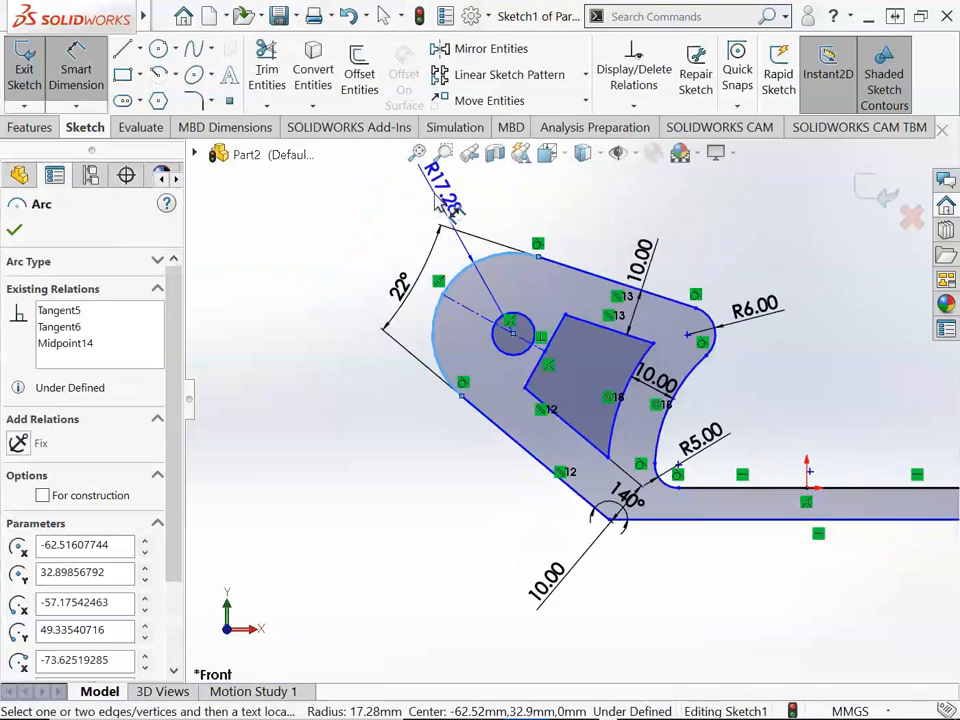
pyautogui.click(432, 196)
pyautogui.write('20')
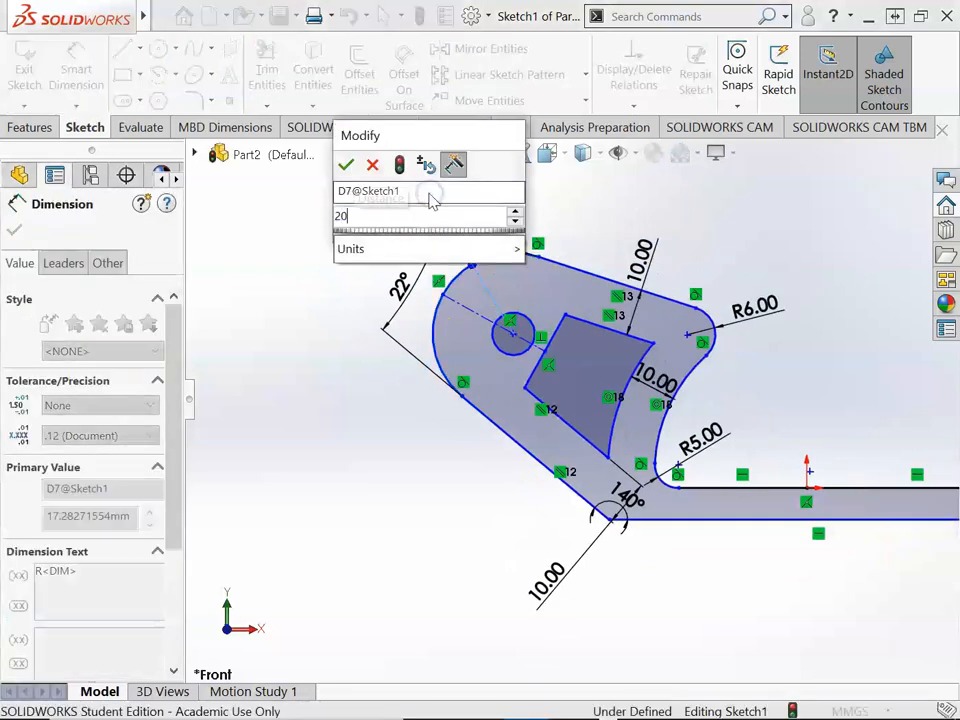
pyautogui.press('Return')
# Step: Dimension the hole in the hook with a diameter of 12 mm
pyautogui.scroll(-2, 608, 318)
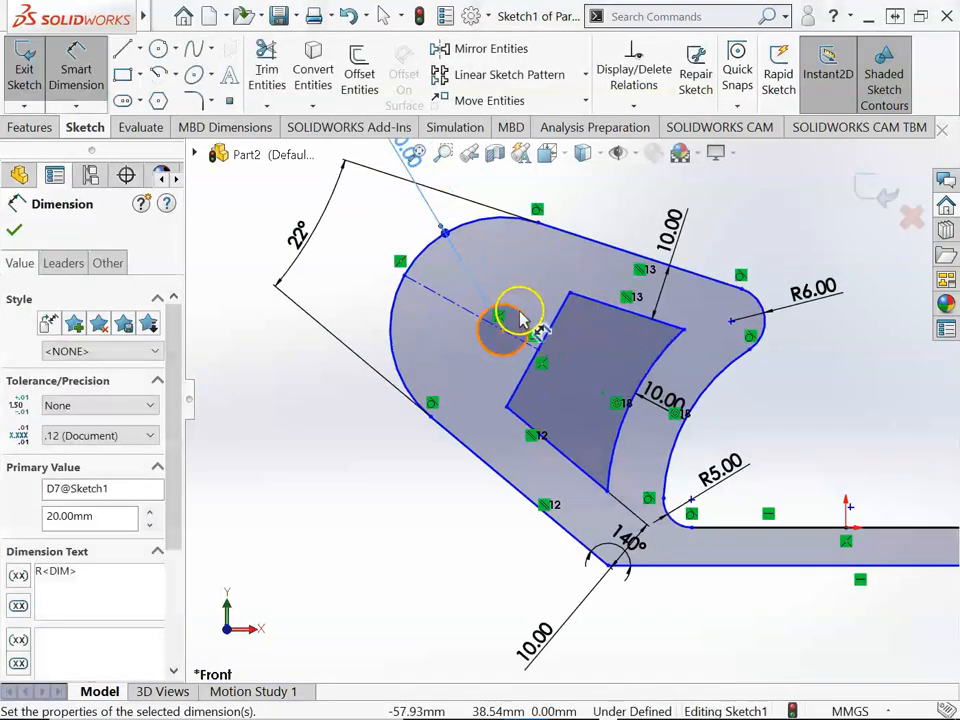
pyautogui.click(518, 318)
pyautogui.scroll(2, 540, 250)
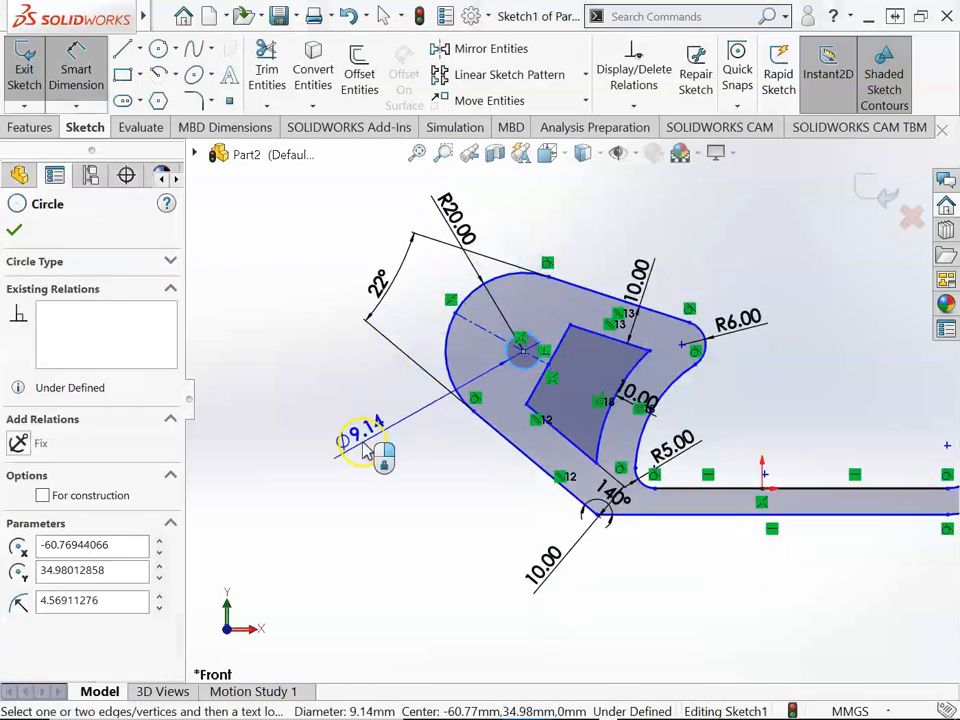
pyautogui.click(360, 439)
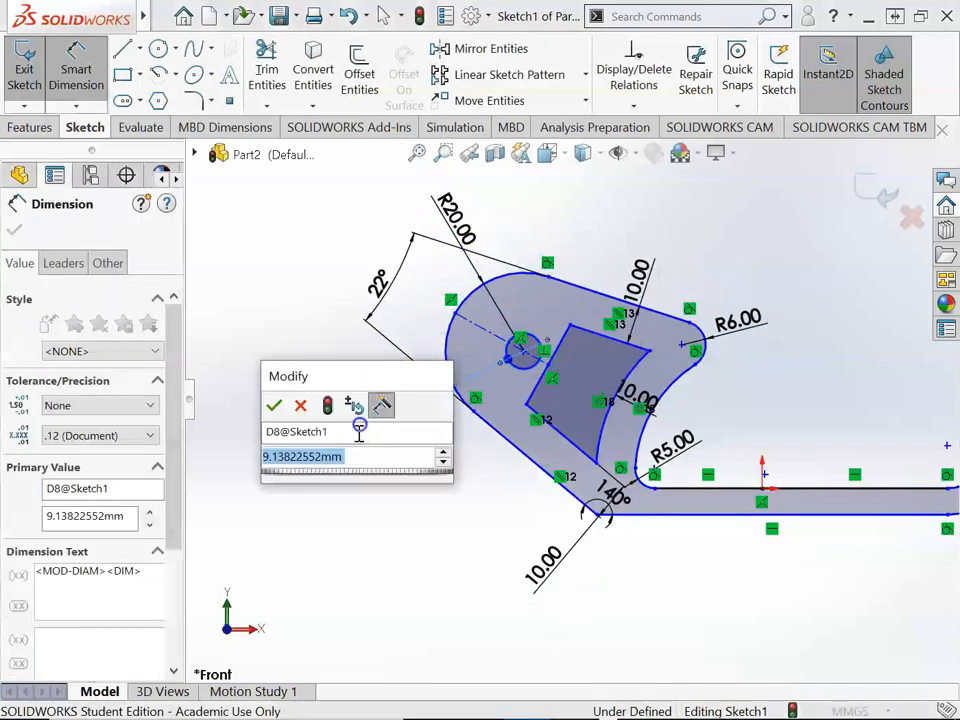
pyautogui.write('12')
pyautogui.press('Return')
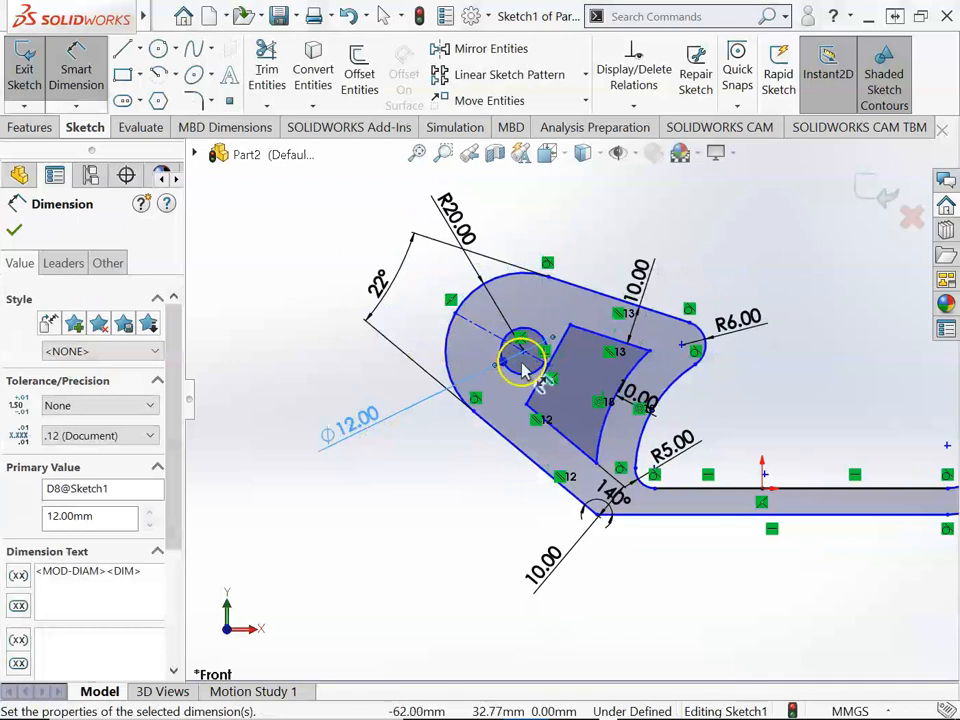
# Step: Dimension the distance from the hole's center to the cutout's nearest slanted edge as 12 mm
pyautogui.scroll(-3, 560, 355)
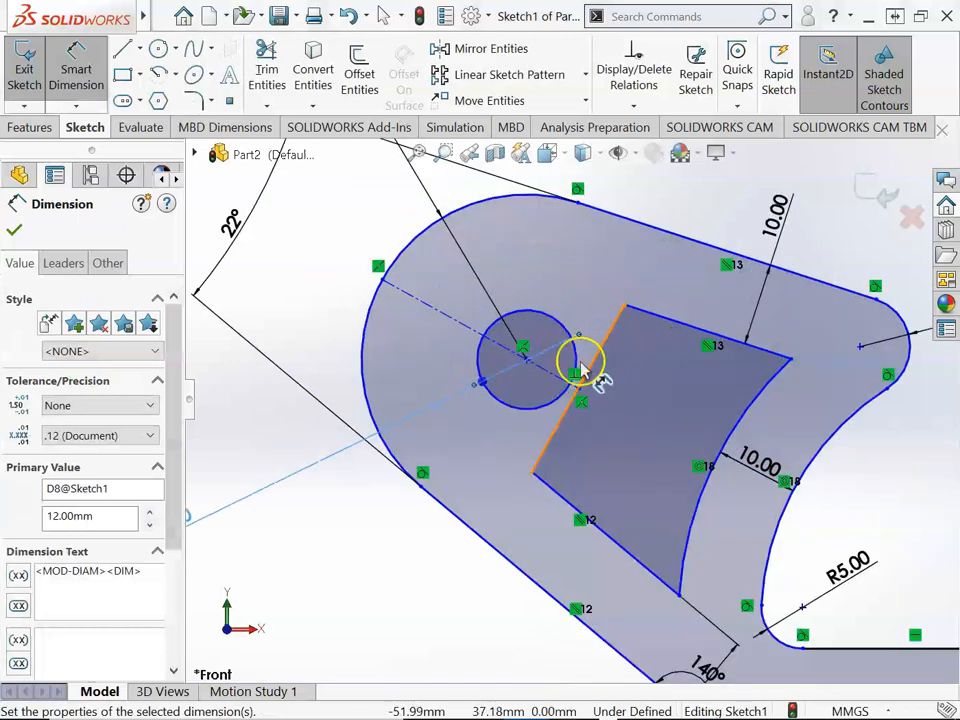
pyautogui.click(526, 360)
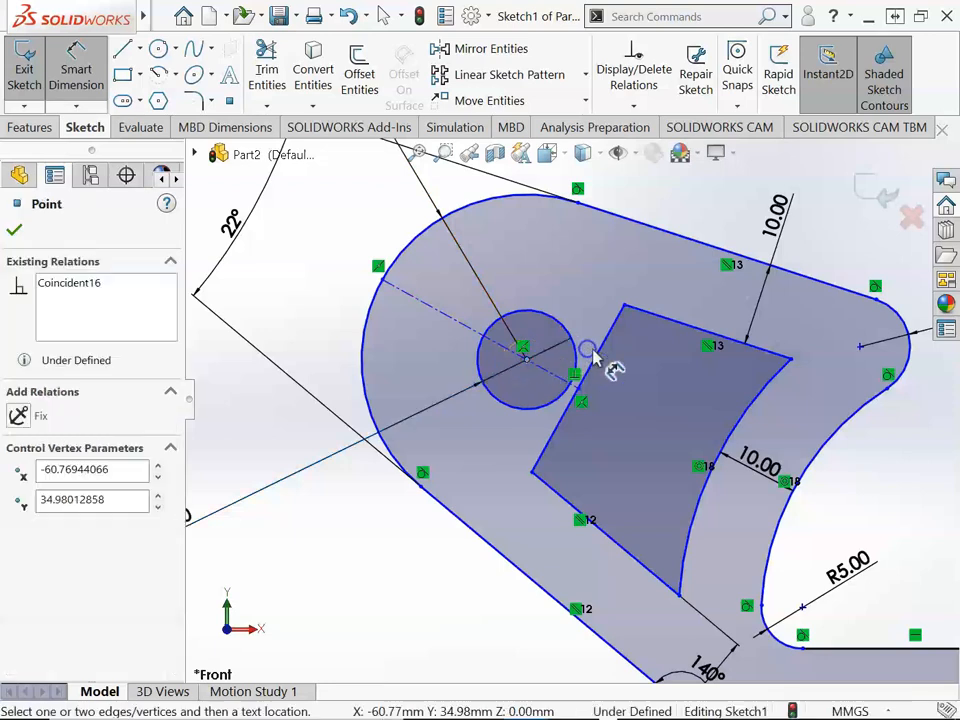
pyautogui.click(600, 365)
pyautogui.scroll(3, 600, 340)
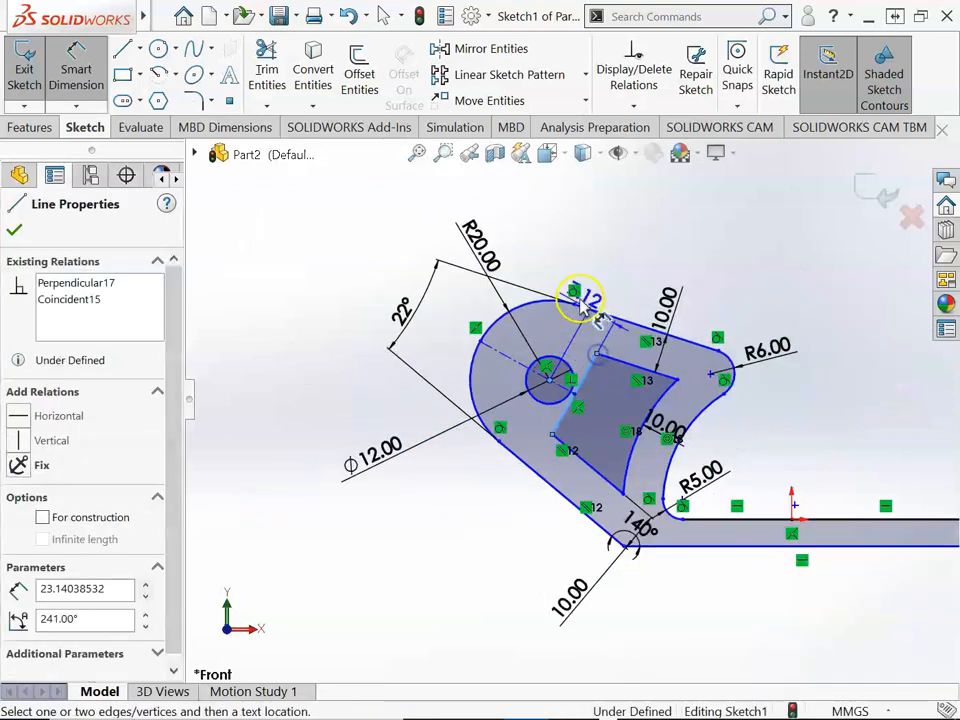
pyautogui.click(609, 260)
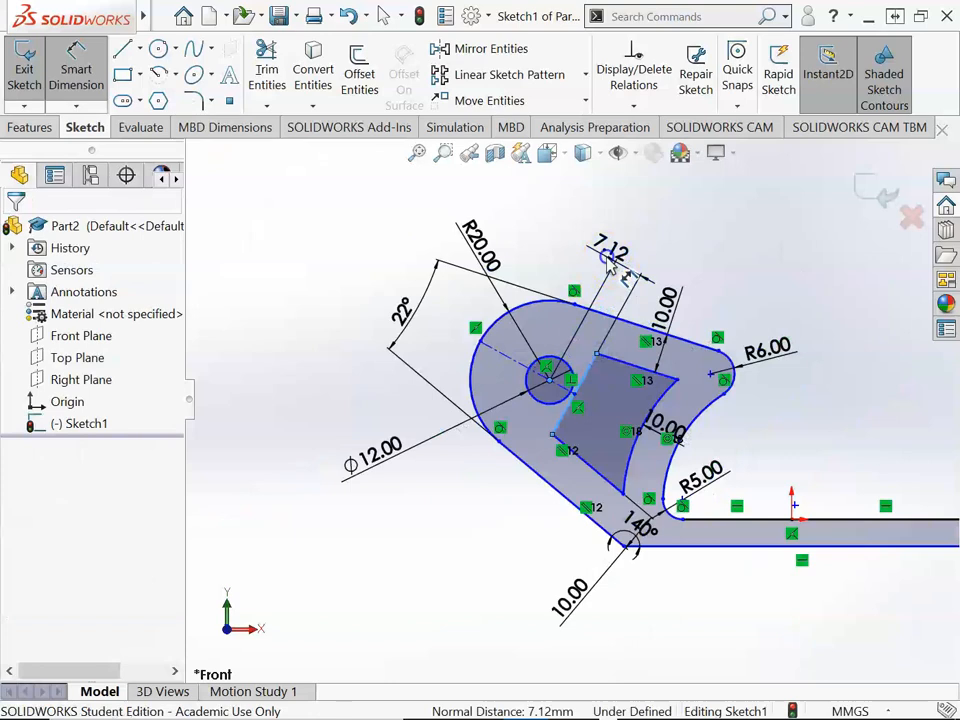
pyautogui.write('12')
pyautogui.press('Return')
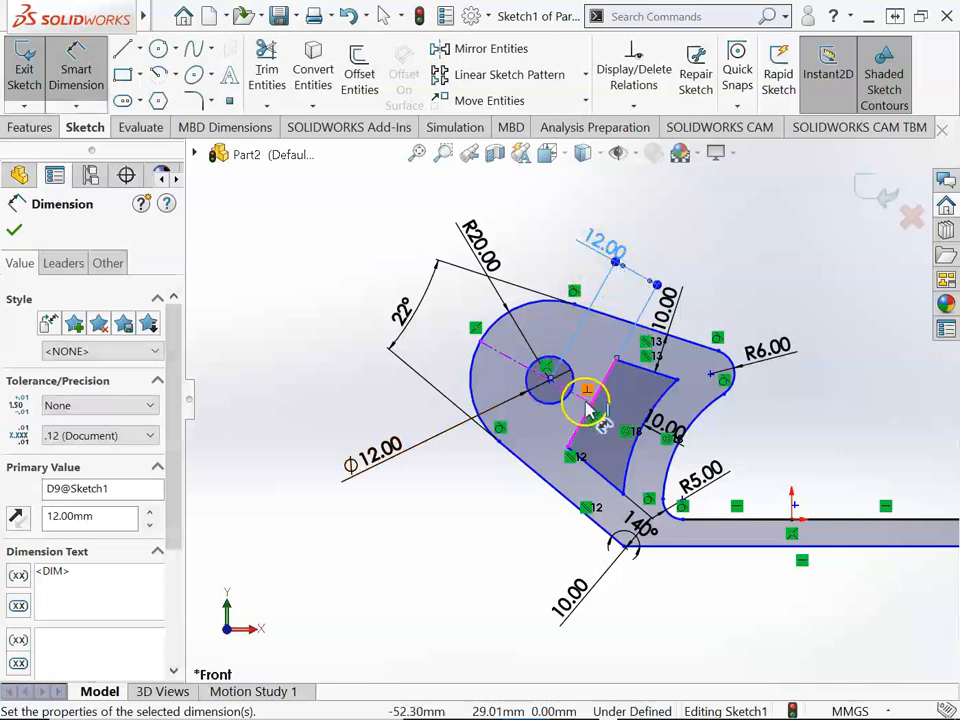
pyautogui.moveTo(573, 445)
pyautogui.mouseDown()
pyautogui.moveTo(619, 343)
pyautogui.moveTo(591, 408)
pyautogui.mouseUp()
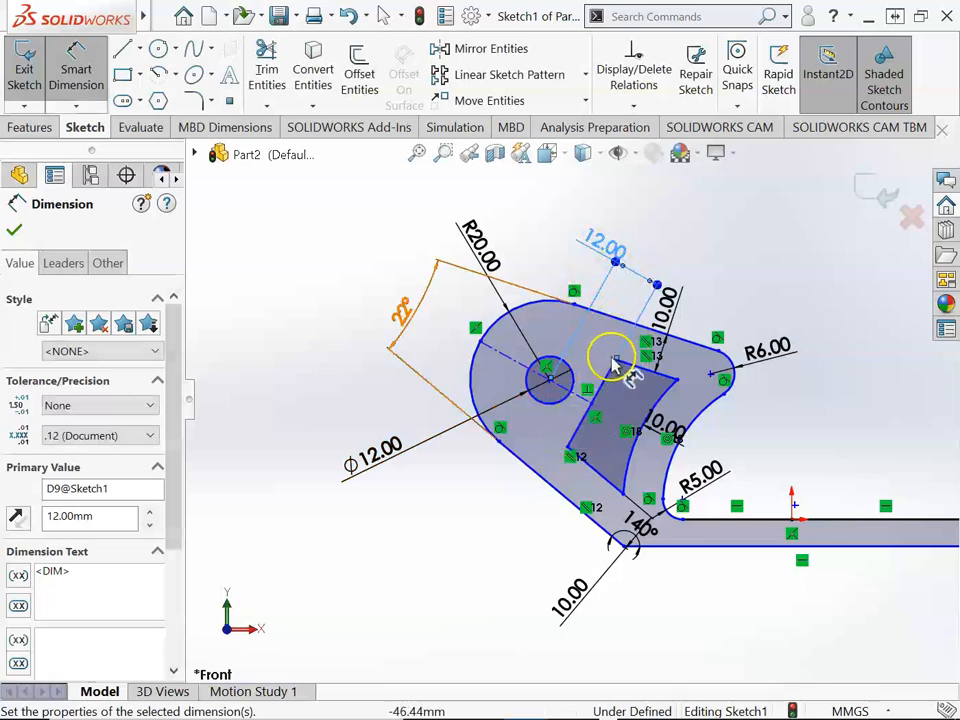
# Step: Add a horizontal dimension between the hook's large end arc and its small tip arc, accepting the value as drawn
pyautogui.scroll(2, 729, 436)
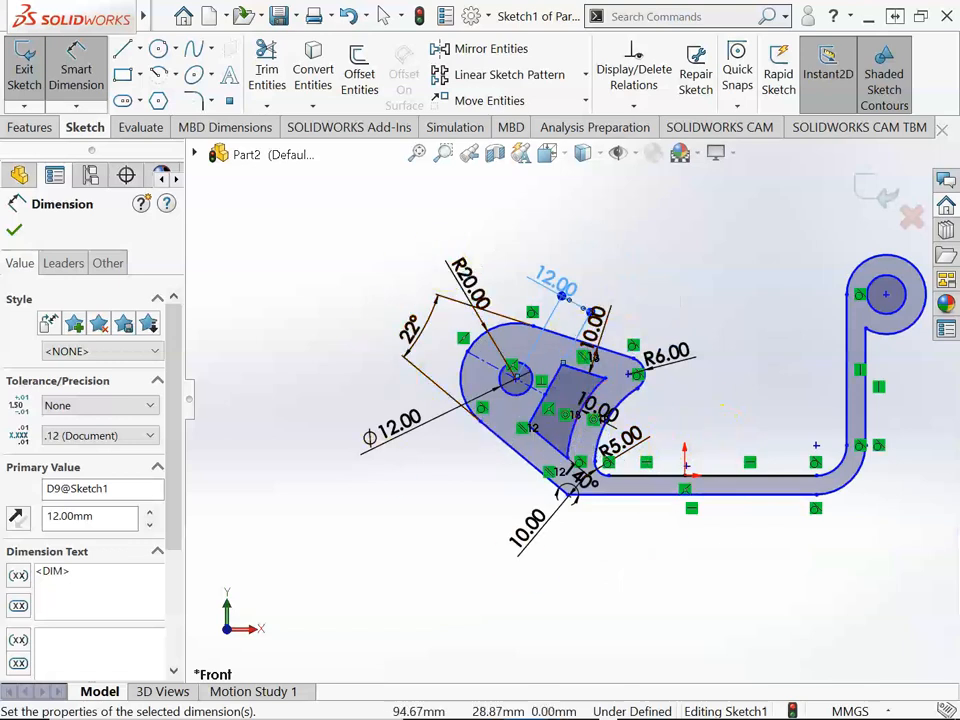
pyautogui.hotkey('alt', 'Tab')
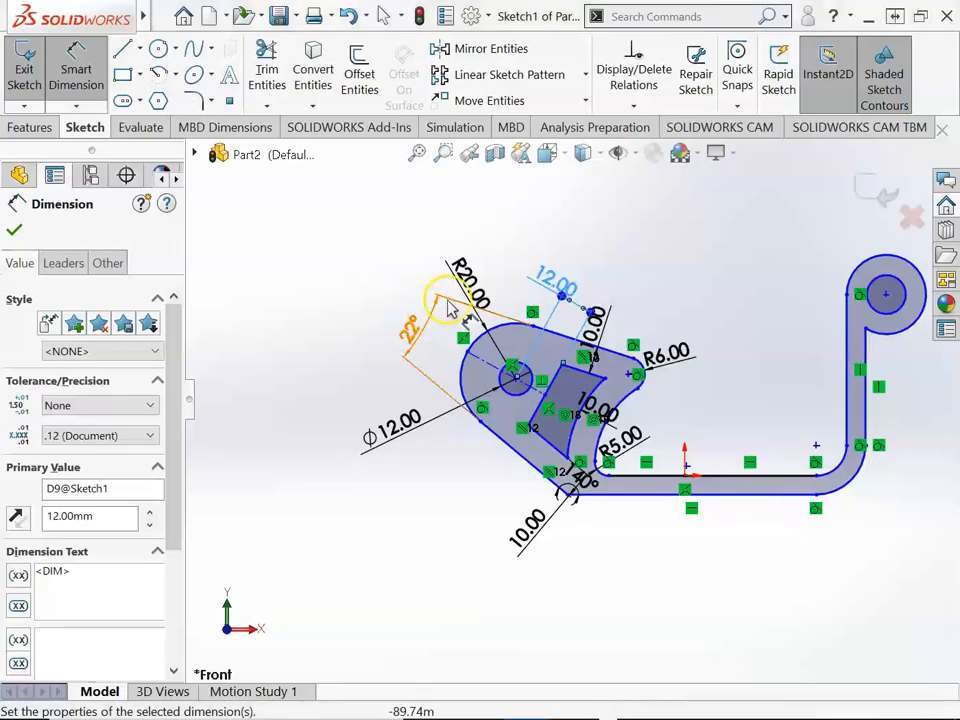
pyautogui.click(469, 360)
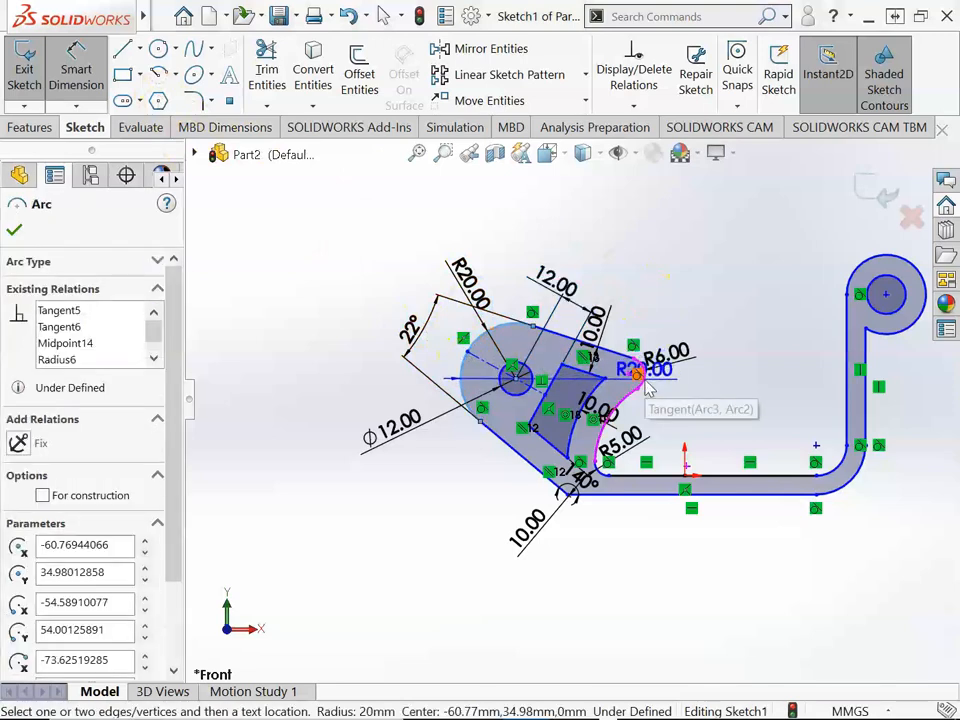
pyautogui.click(624, 320)
pyautogui.scroll(-2, 630, 362)
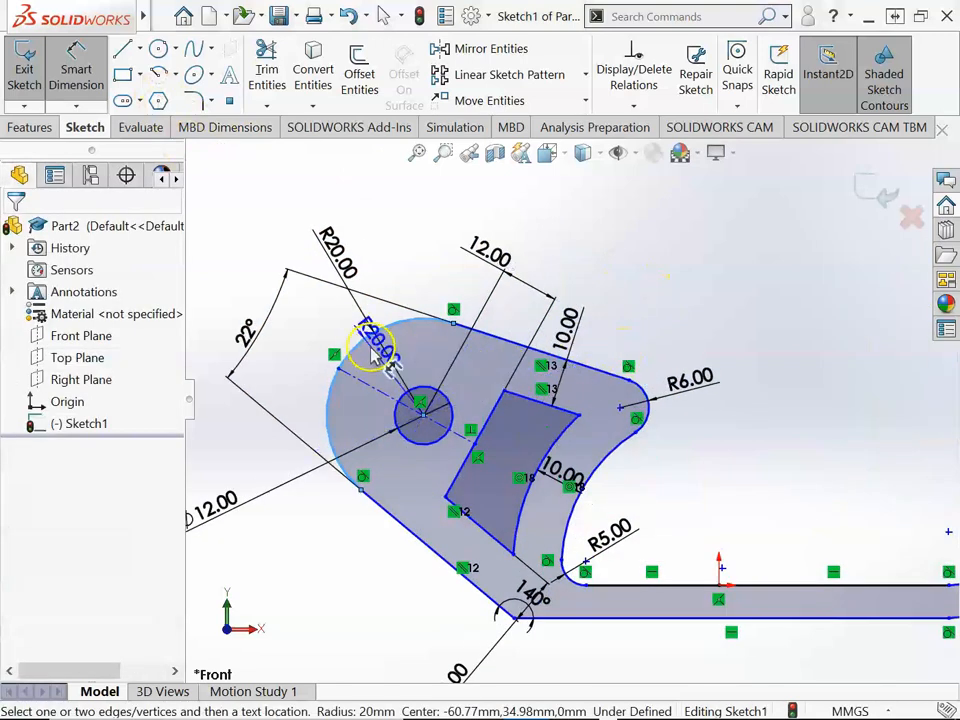
pyautogui.scroll(-2, 640, 390)
pyautogui.click(652, 410)
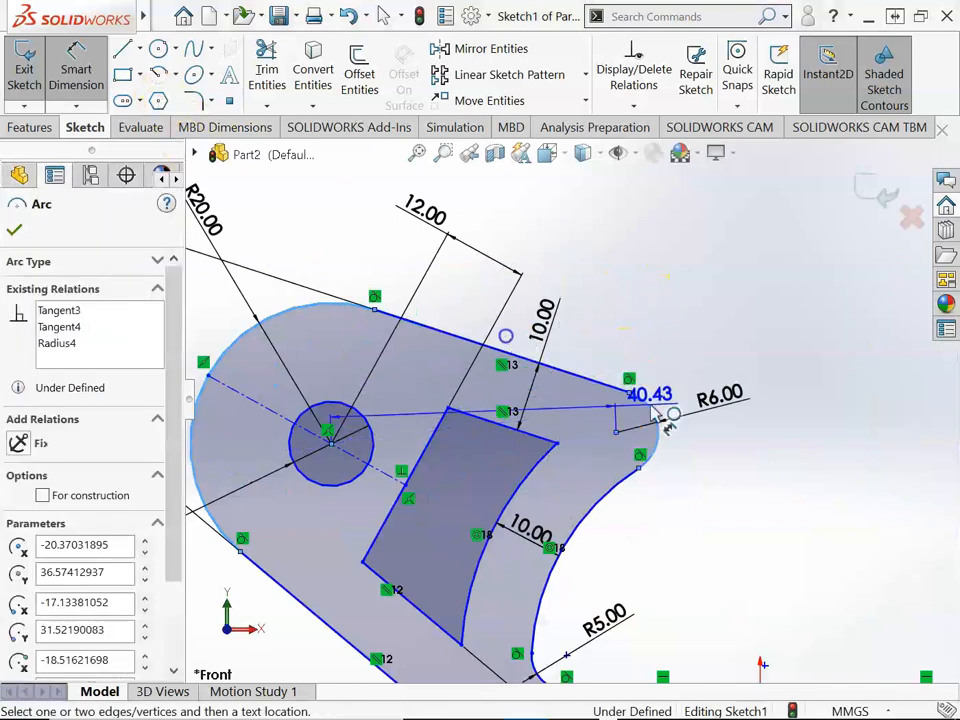
pyautogui.scroll(4, 476, 287)
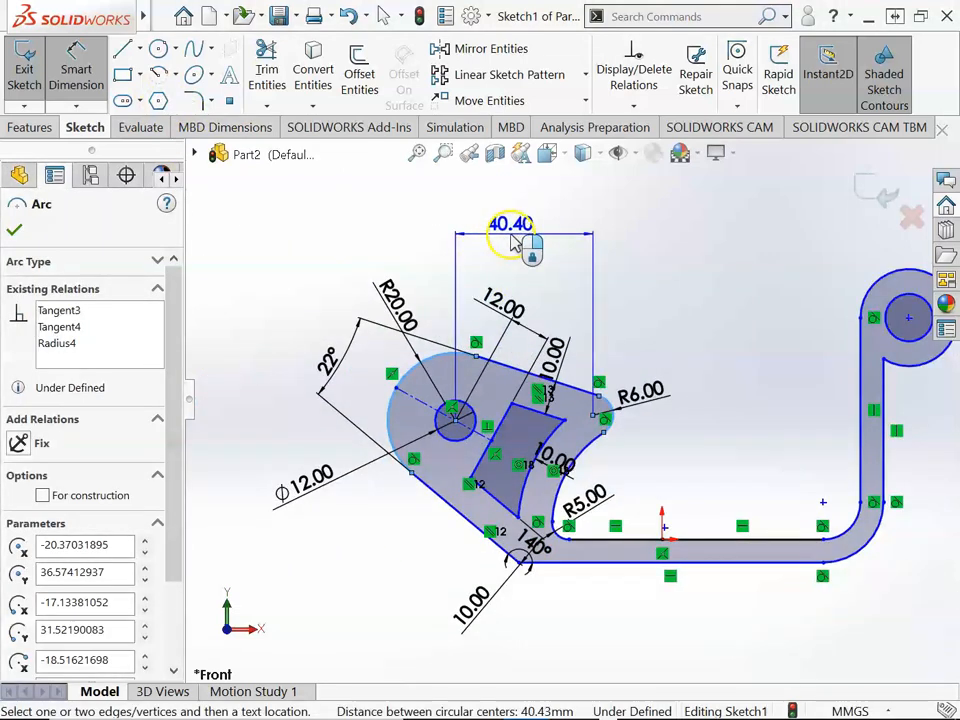
pyautogui.click(514, 265)
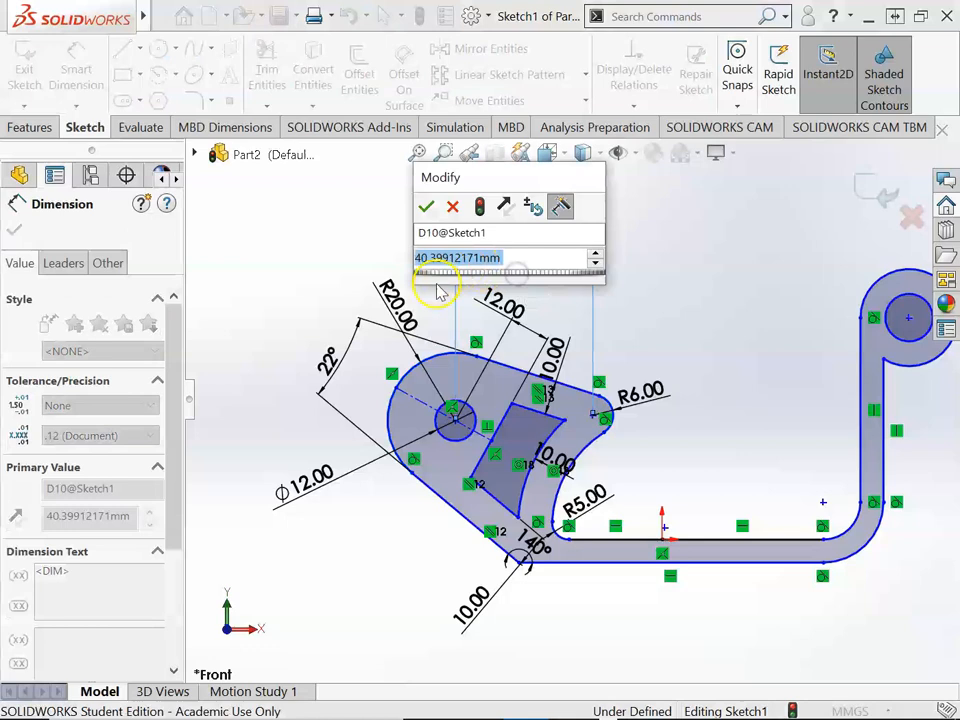
pyautogui.click(426, 206)
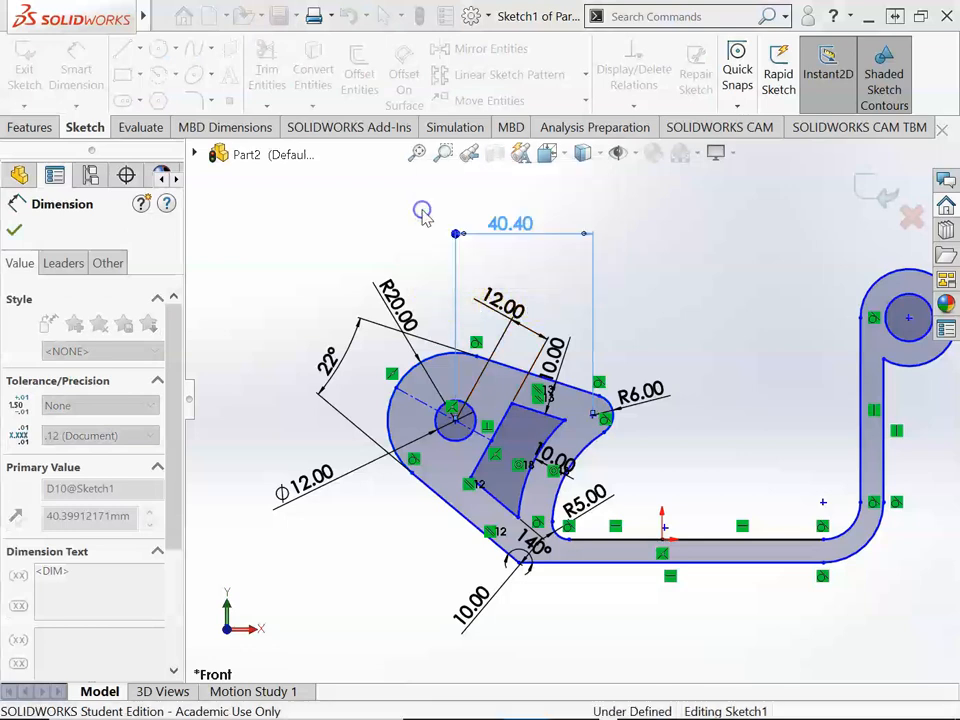
# Step: Set the first and second arc conditions of the hook's horizontal dimension to Max, measuring between the arcs' outer extremes
pyautogui.hotkey('alt', 'Tab')
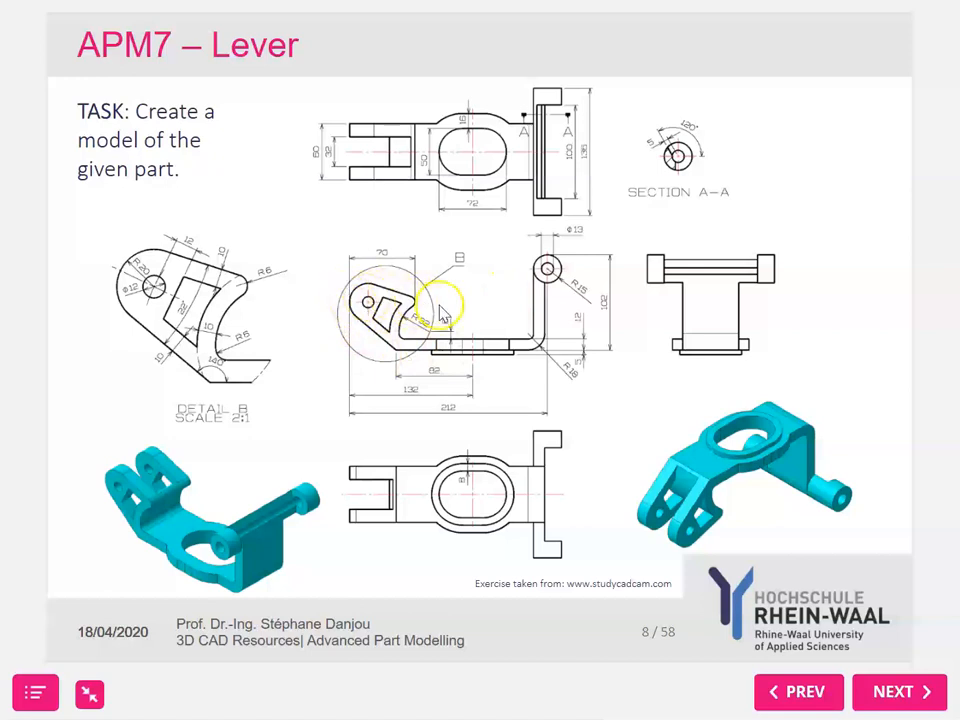
pyautogui.hotkey('alt', 'Tab')
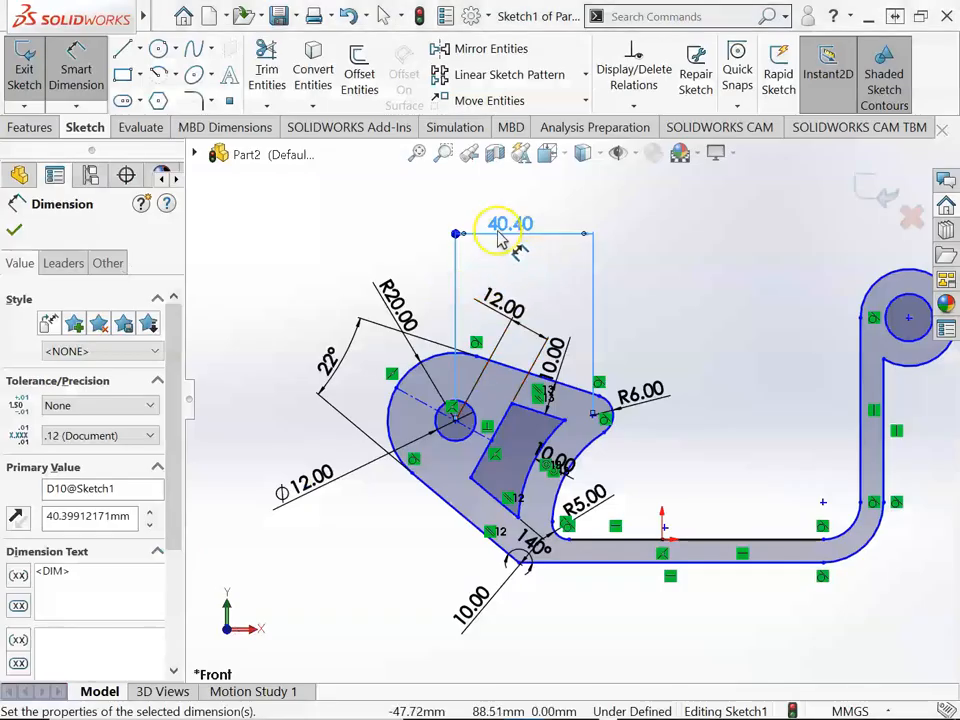
pyautogui.press('Escape')
pyautogui.click(510, 224)
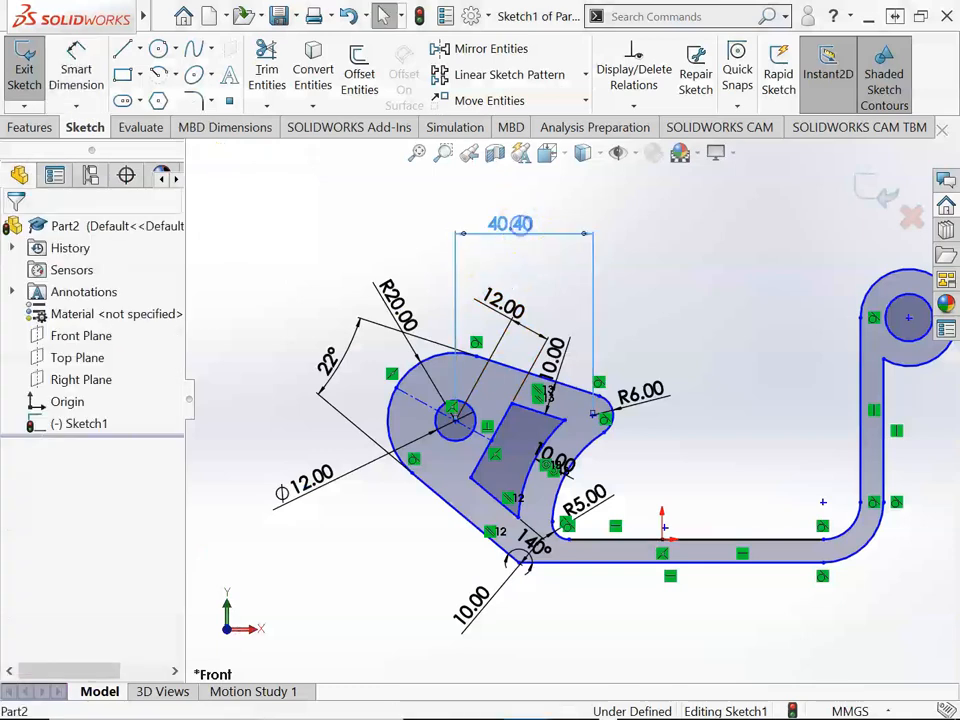
pyautogui.doubleClick(500, 222)
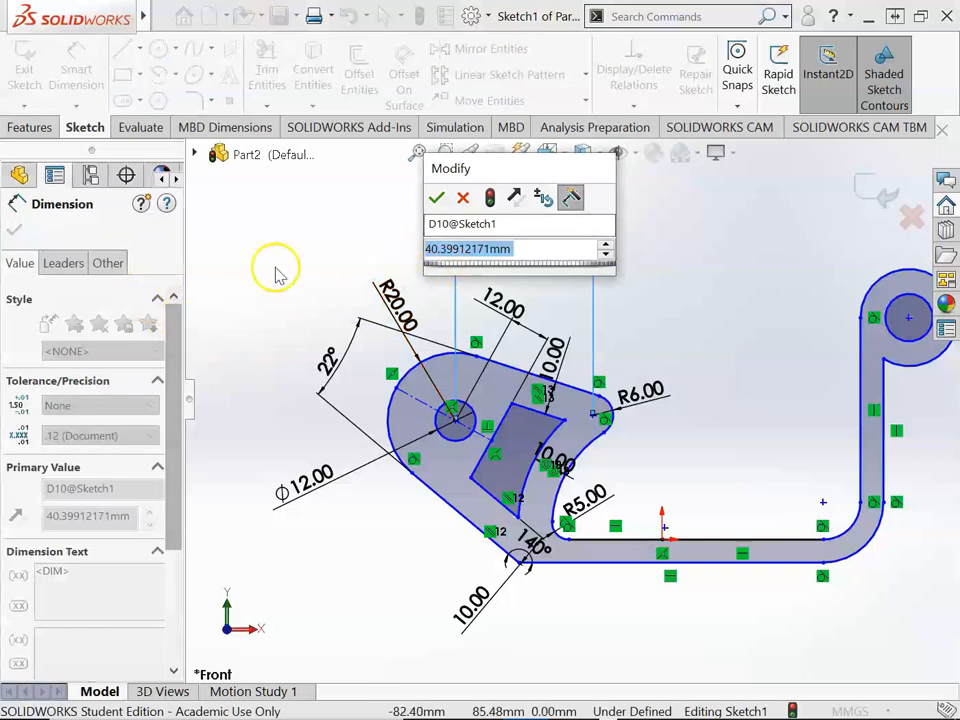
pyautogui.click(437, 198)
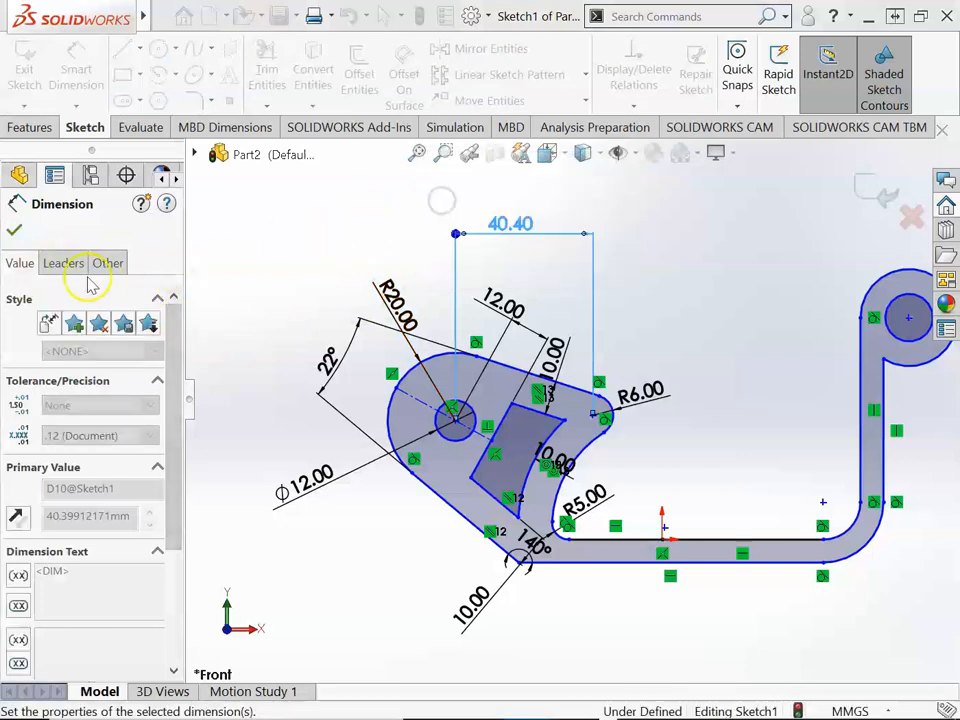
pyautogui.click(63, 263)
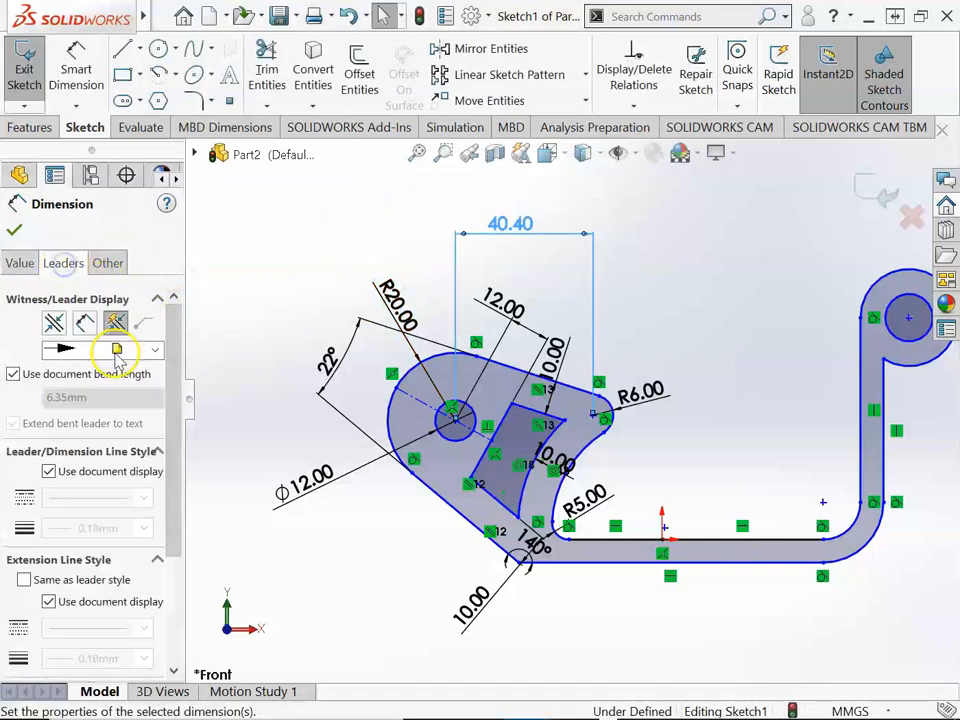
pyautogui.scroll(-4, 58, 364)
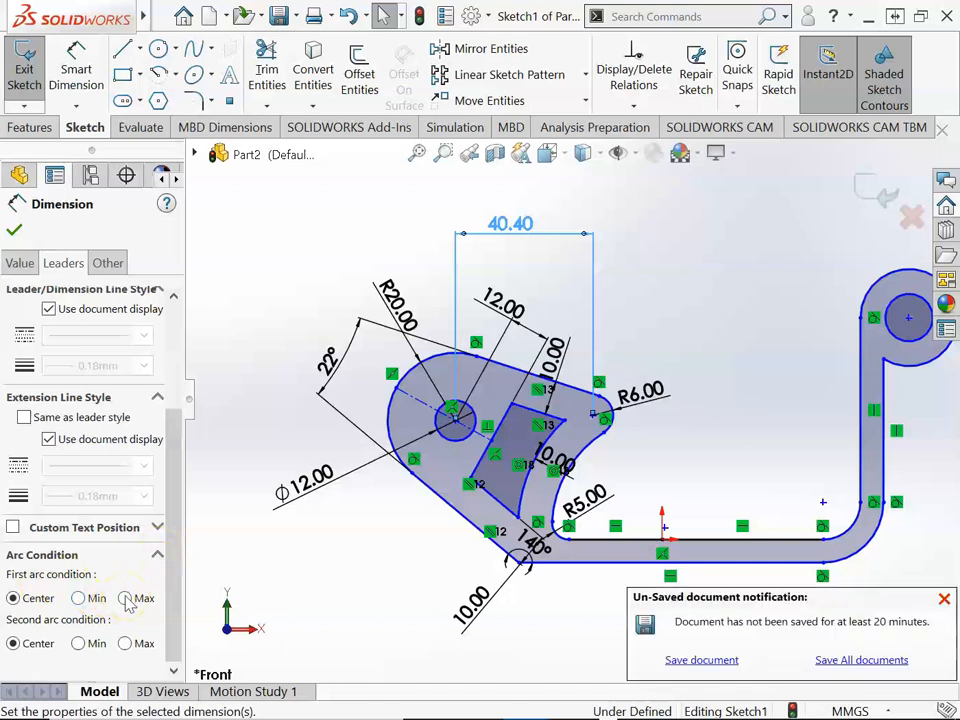
pyautogui.click(125, 598)
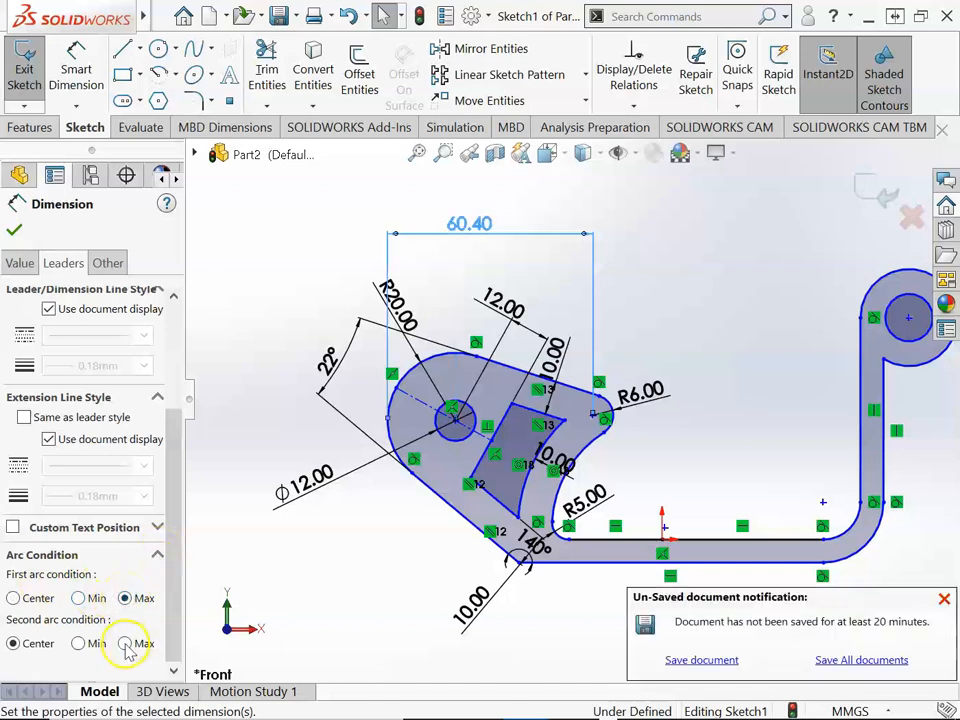
pyautogui.click(125, 644)
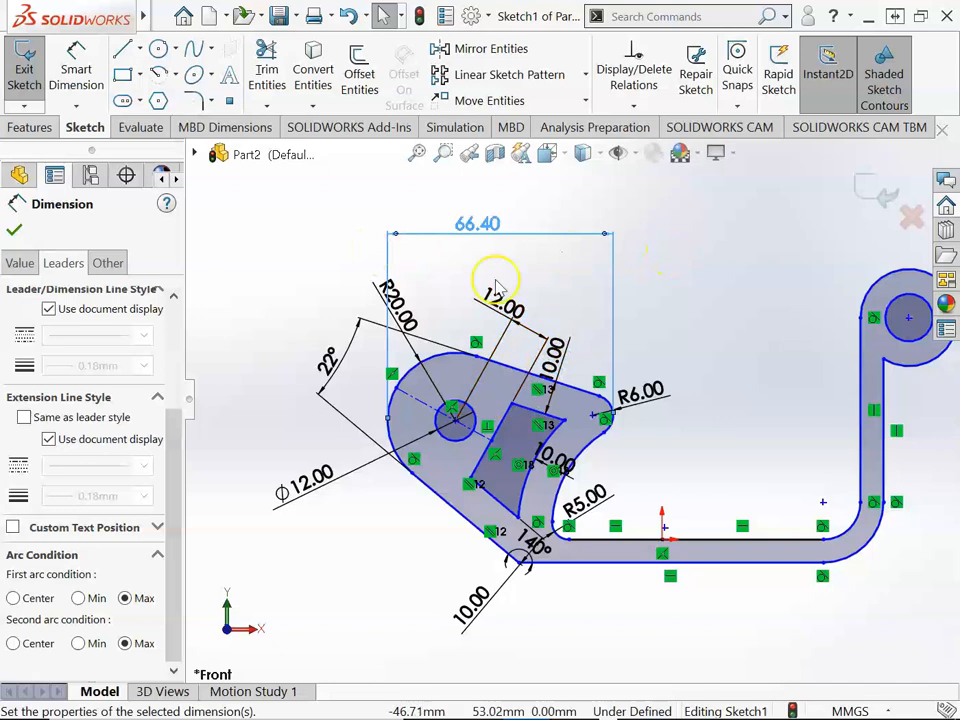
pyautogui.press('Escape')
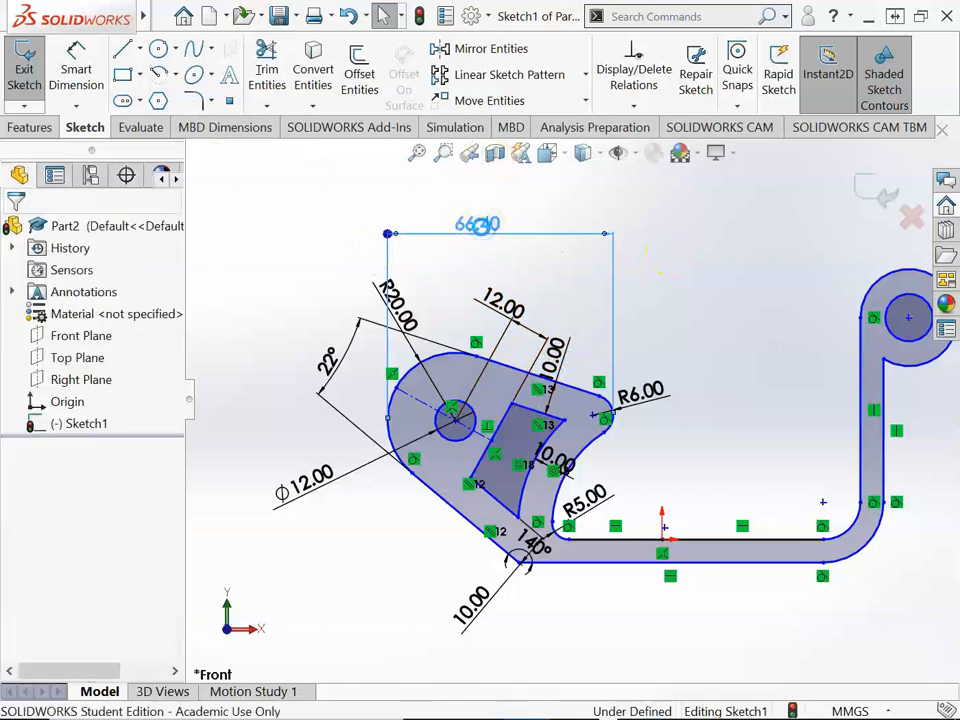
# Step: Set the hook's overall horizontal width between the two arcs to 70 mm
pyautogui.doubleClick(481, 226)
pyautogui.write('70')
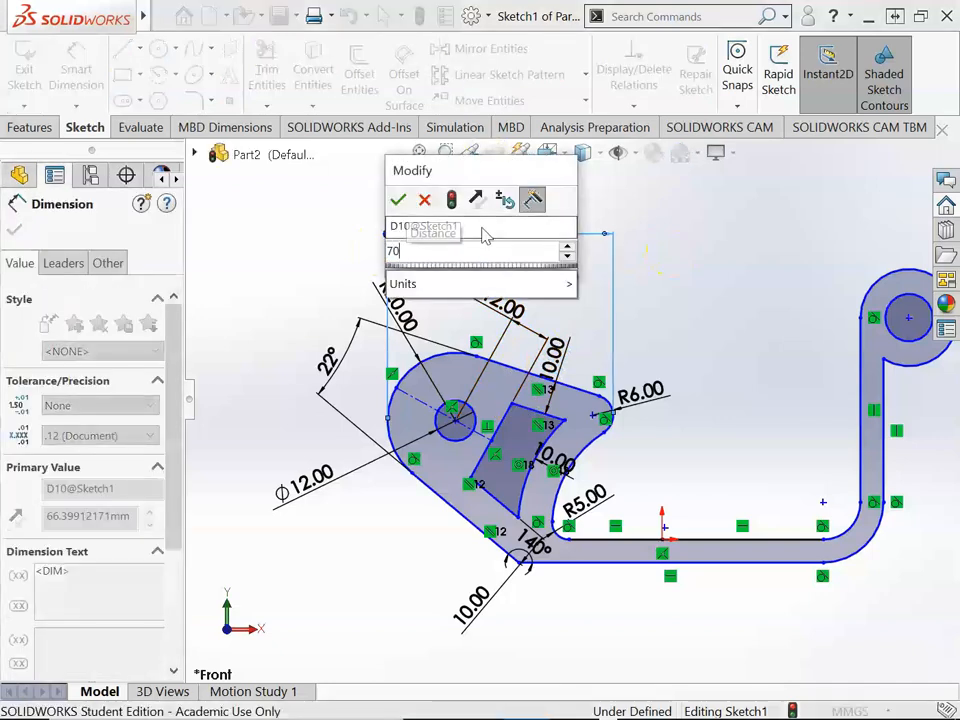
pyautogui.press('Return')
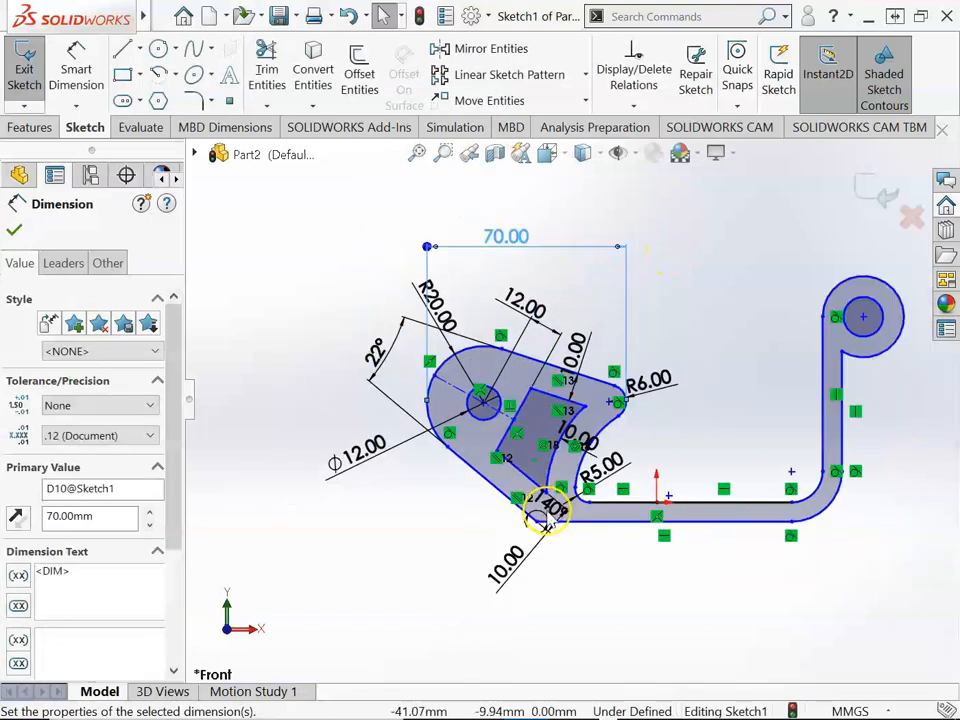
# Step: Dimension the horizontal distance from the origin to the profile's lower outer corner below the hook as 82 mm
pyautogui.scroll(-5, 540, 515)
pyautogui.scroll(4, 613, 480)
pyautogui.scroll(-2, 669, 401)
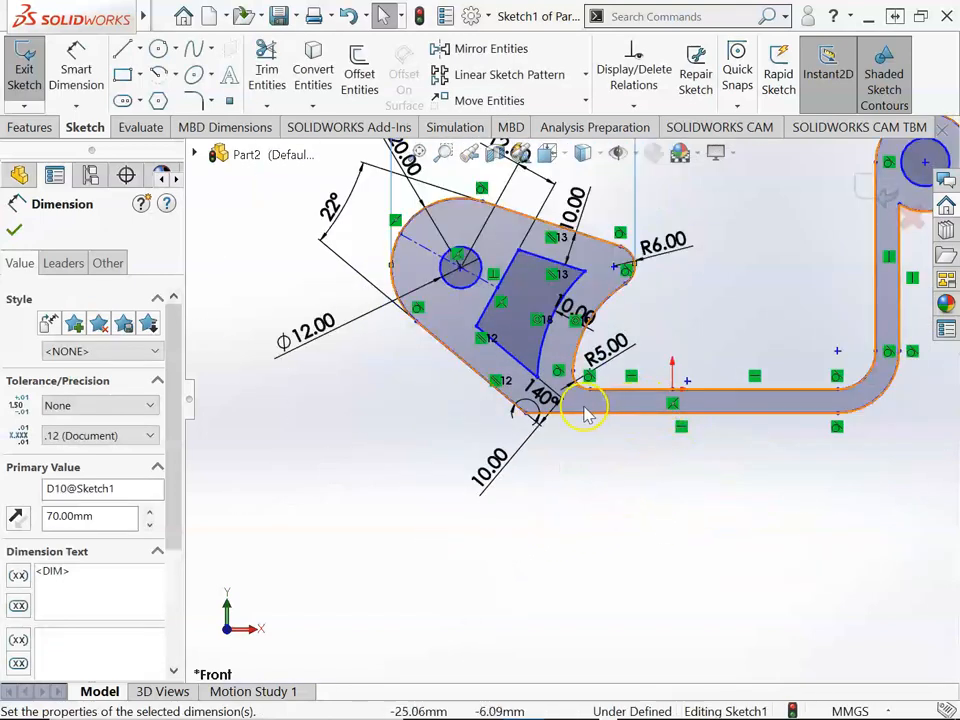
pyautogui.scroll(4, 588, 415)
pyautogui.scroll(-4, 640, 405)
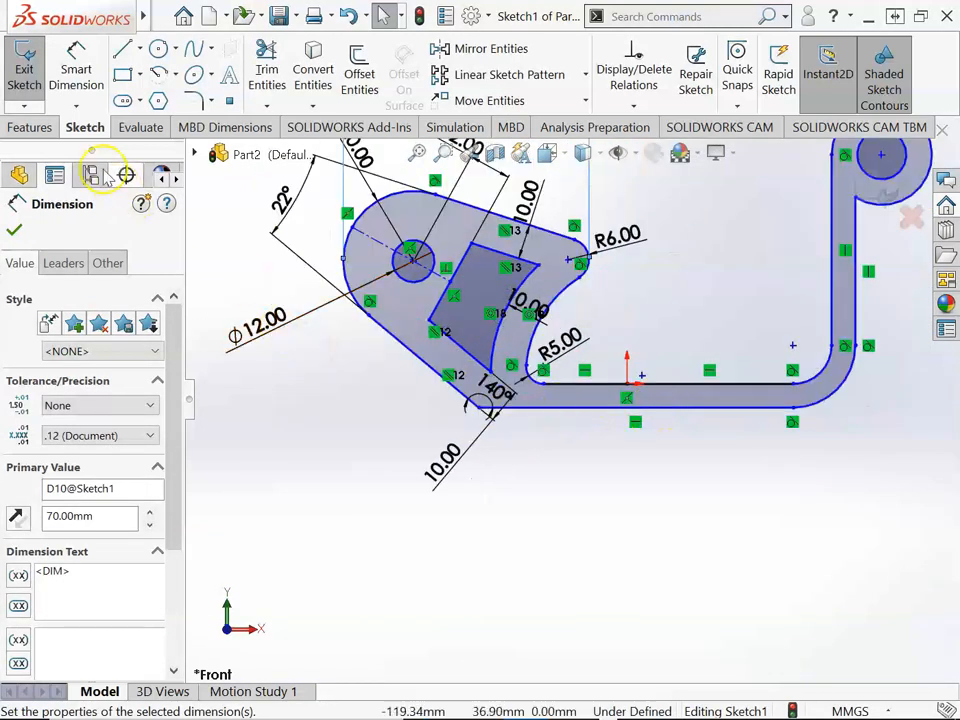
pyautogui.click(92, 75)
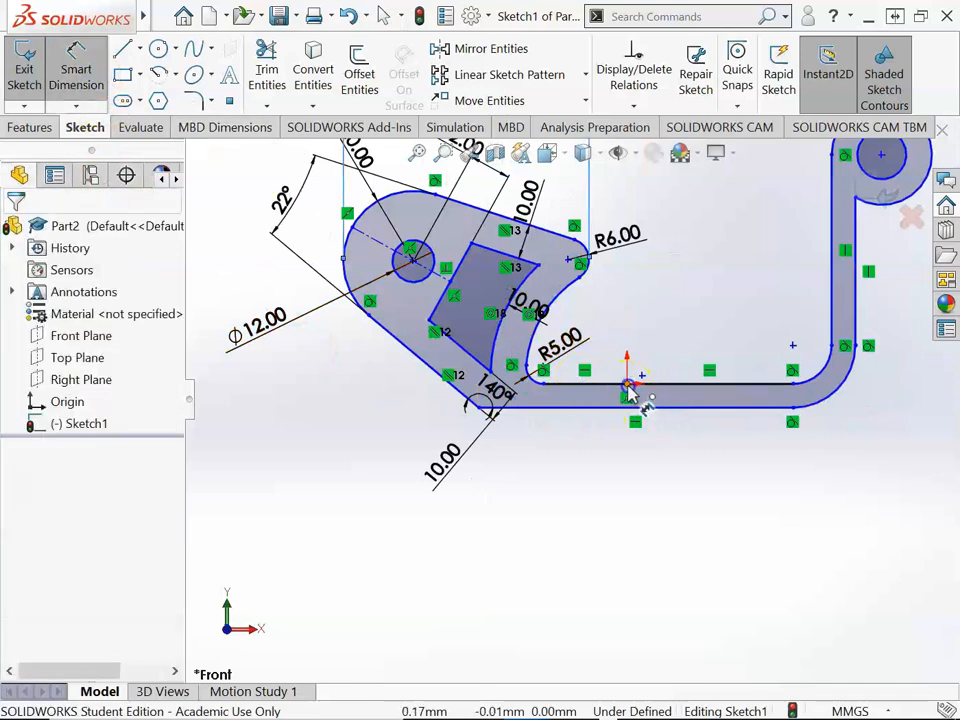
pyautogui.click(629, 389)
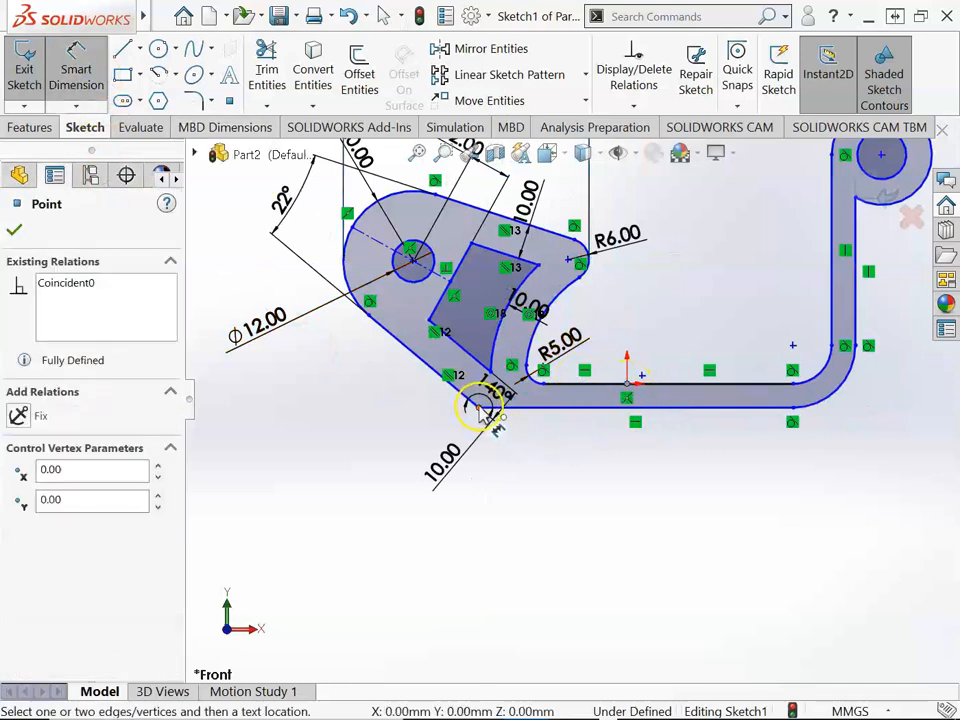
pyautogui.click(480, 405)
pyautogui.click(540, 543)
pyautogui.write('82')
pyautogui.press('Return')
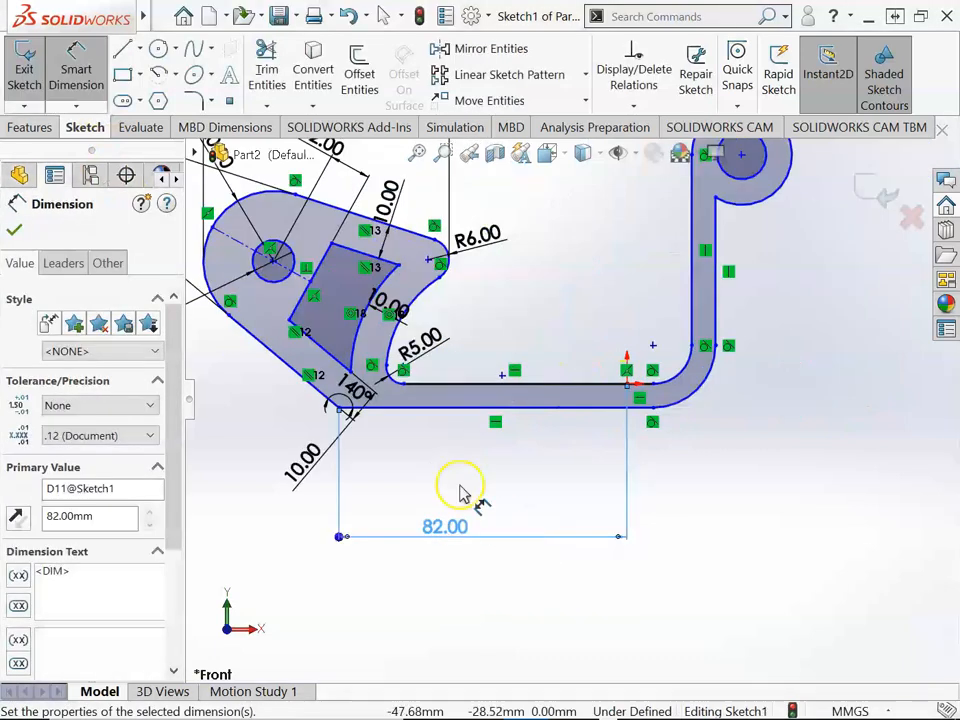
# Step: Dimension the hook's large concave inner arc with a radius of 32 mm
pyautogui.scroll(2, 490, 475)
pyautogui.scroll(-1, 521, 461)
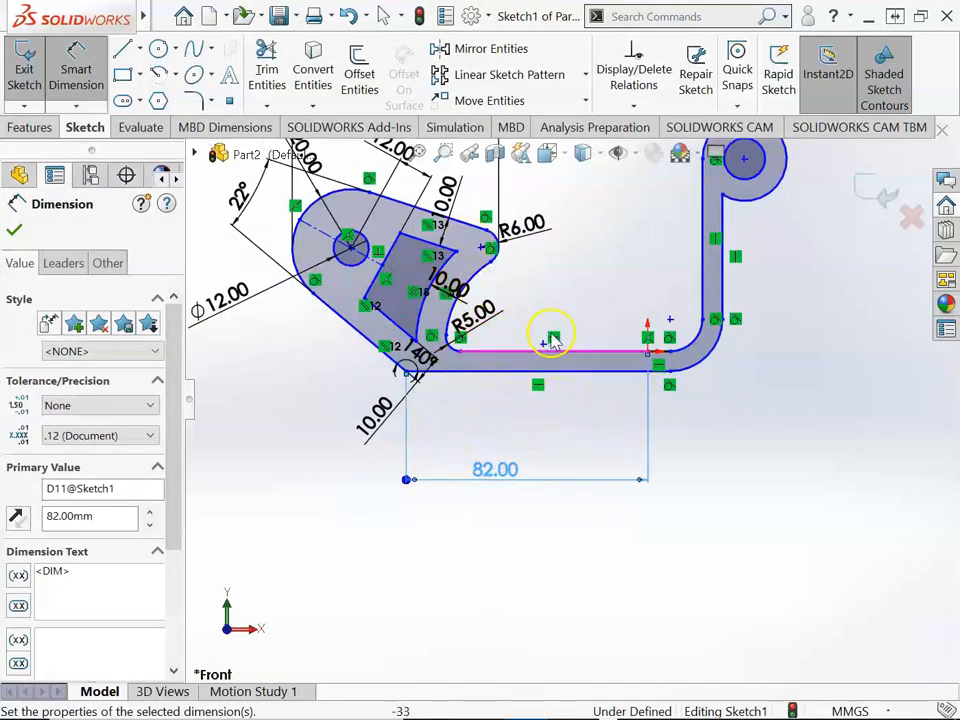
pyautogui.scroll(-3, 553, 341)
pyautogui.click(400, 292)
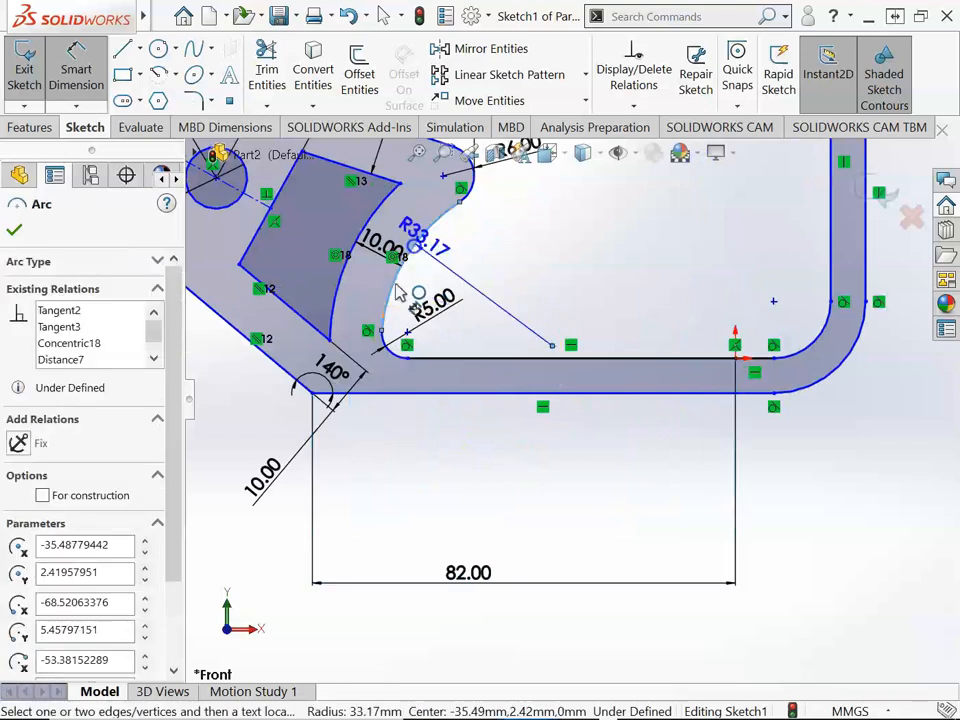
pyautogui.click(451, 268)
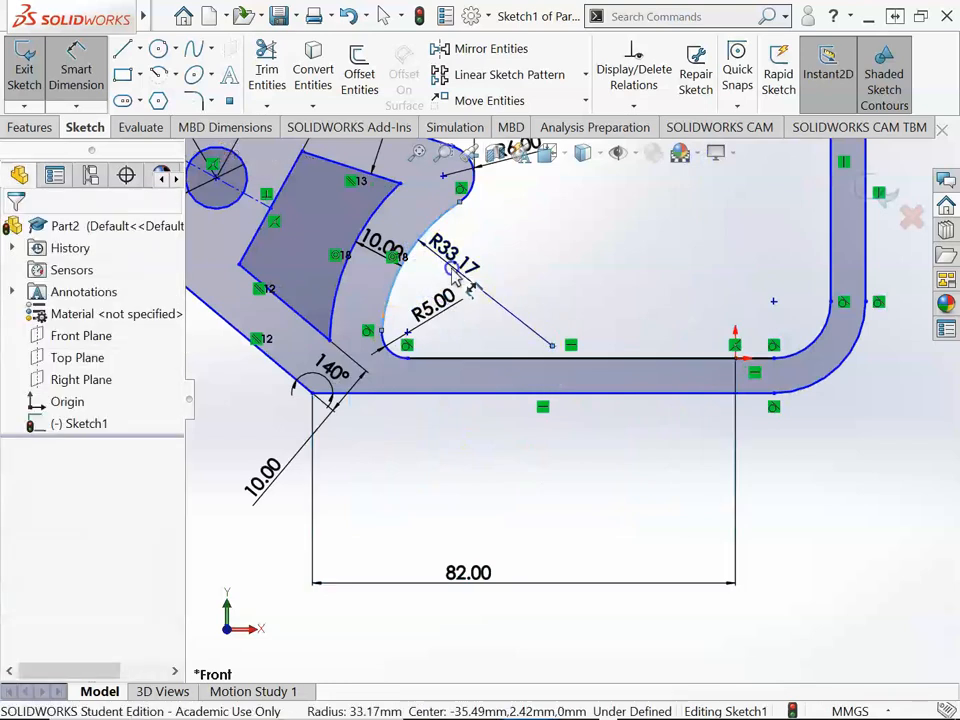
pyautogui.write('32')
pyautogui.press('Return')
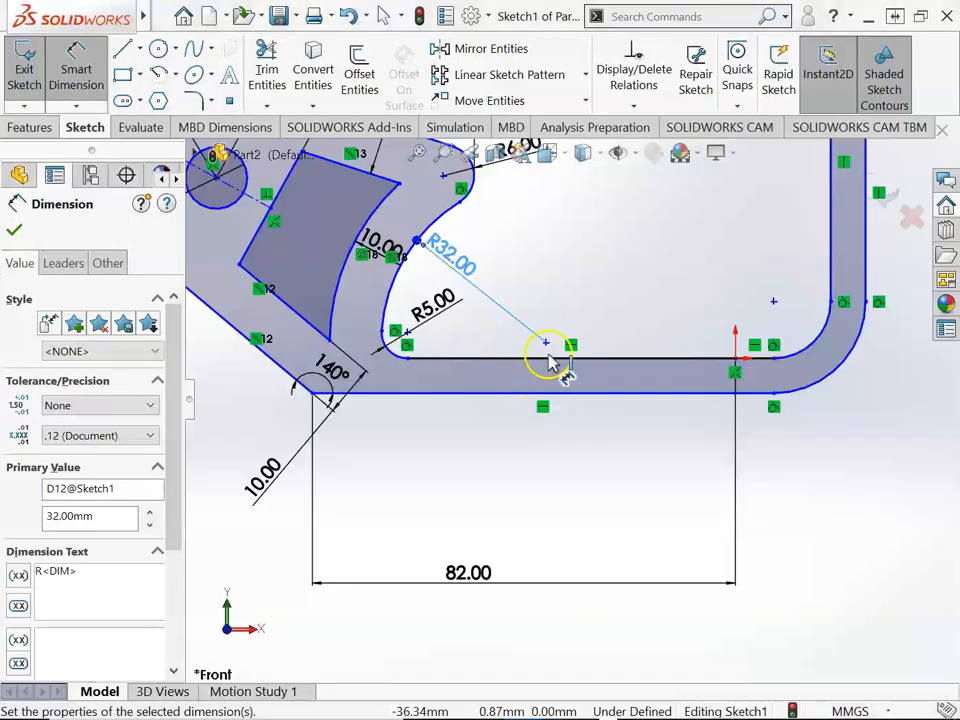
# Step: Dimension the vertical distance from the concave arc's center to the base's upper horizontal line as 8 mm
pyautogui.click(602, 365)
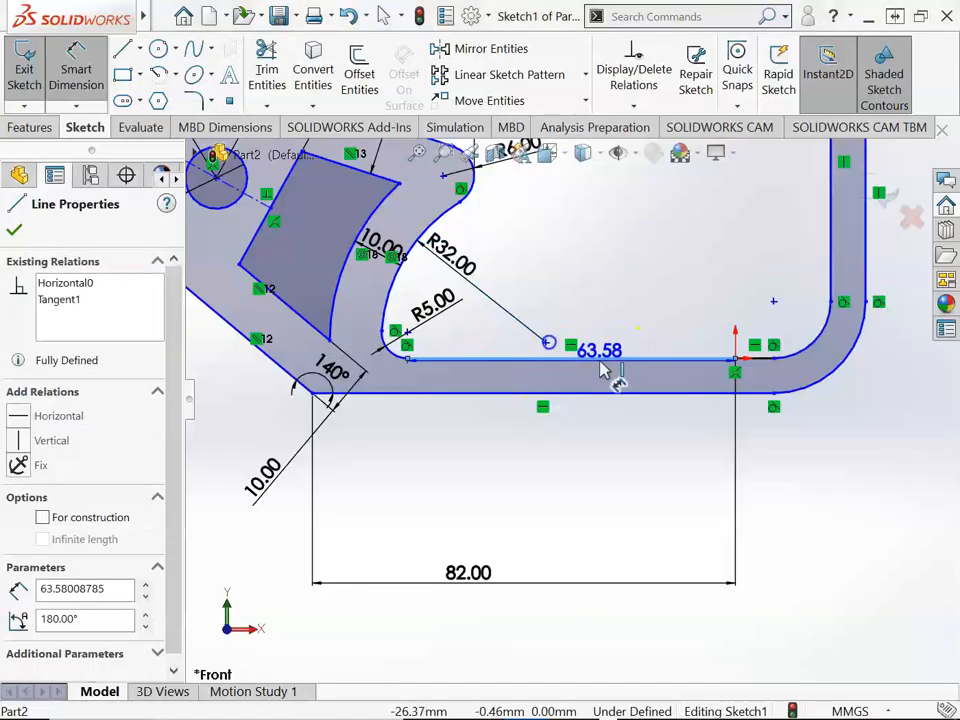
pyautogui.click(546, 342)
pyautogui.click(620, 306)
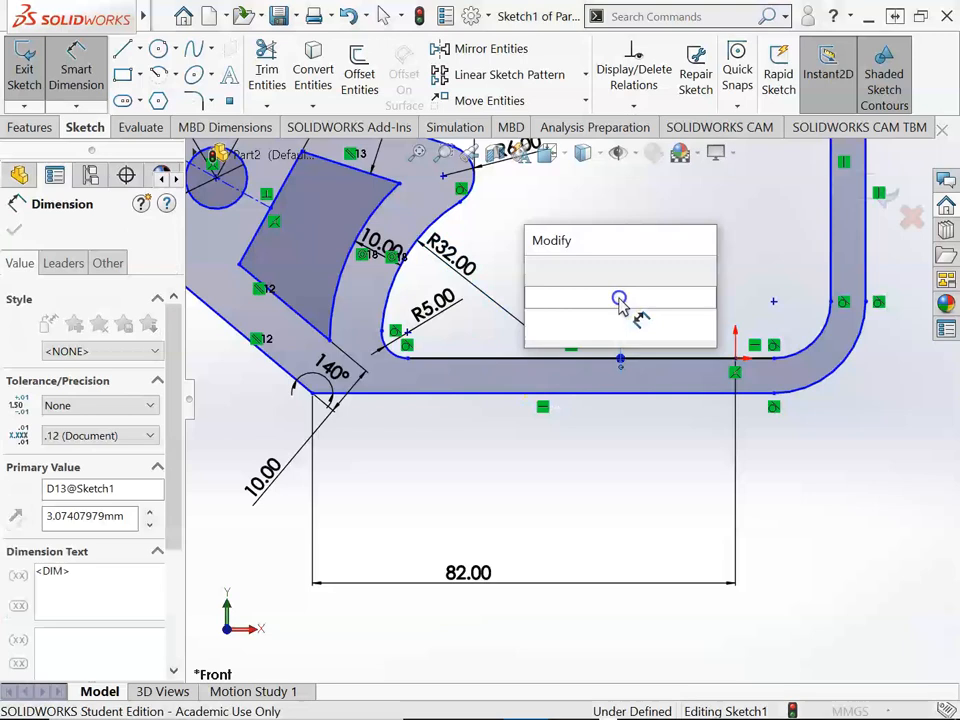
pyautogui.press('Return')
# Step: Dimension the base's thickness between its upper and lower horizontal lines as 12 mm
pyautogui.scroll(-2, 502, 328)
pyautogui.scroll(4, 519, 366)
pyautogui.scroll(2, 662, 418)
pyautogui.scroll(-2, 668, 422)
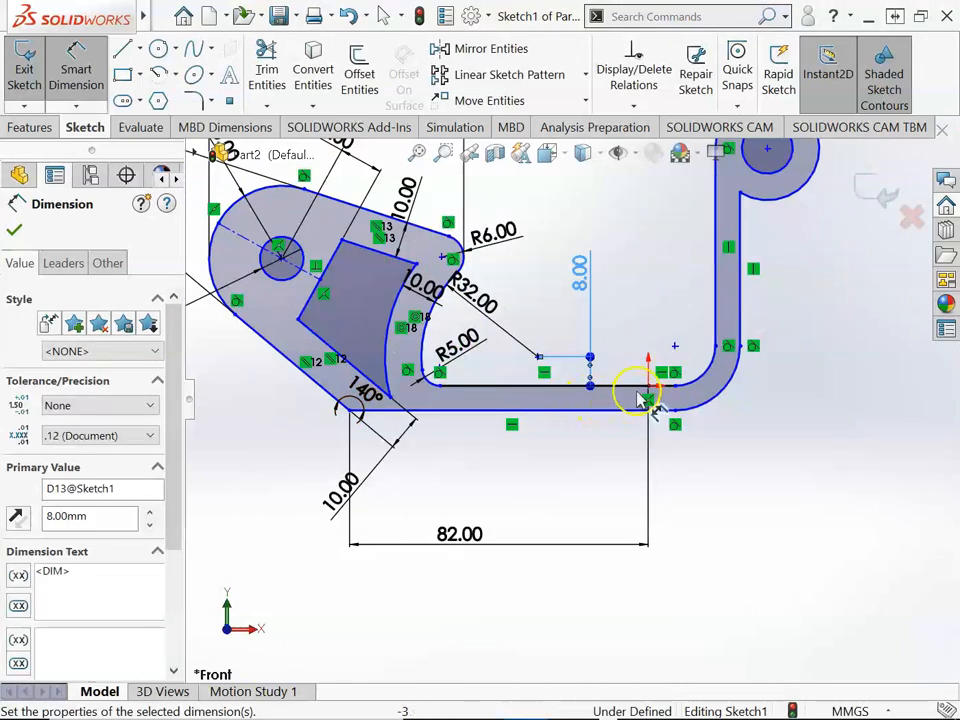
pyautogui.click(636, 390)
pyautogui.click(624, 410)
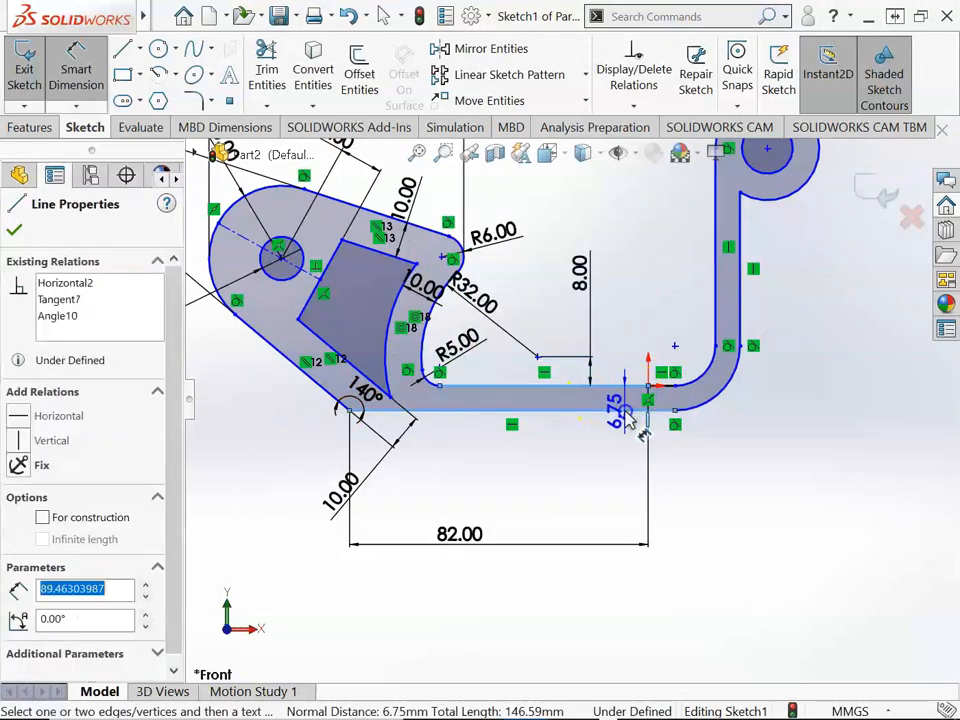
pyautogui.click(813, 492)
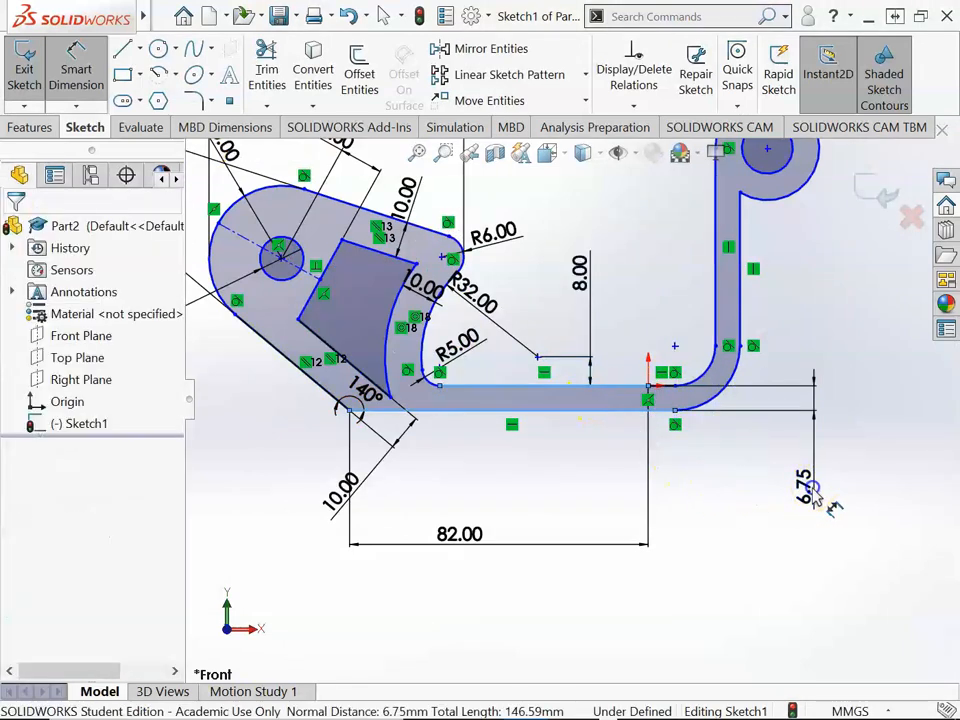
pyautogui.write('12')
pyautogui.press('Return')
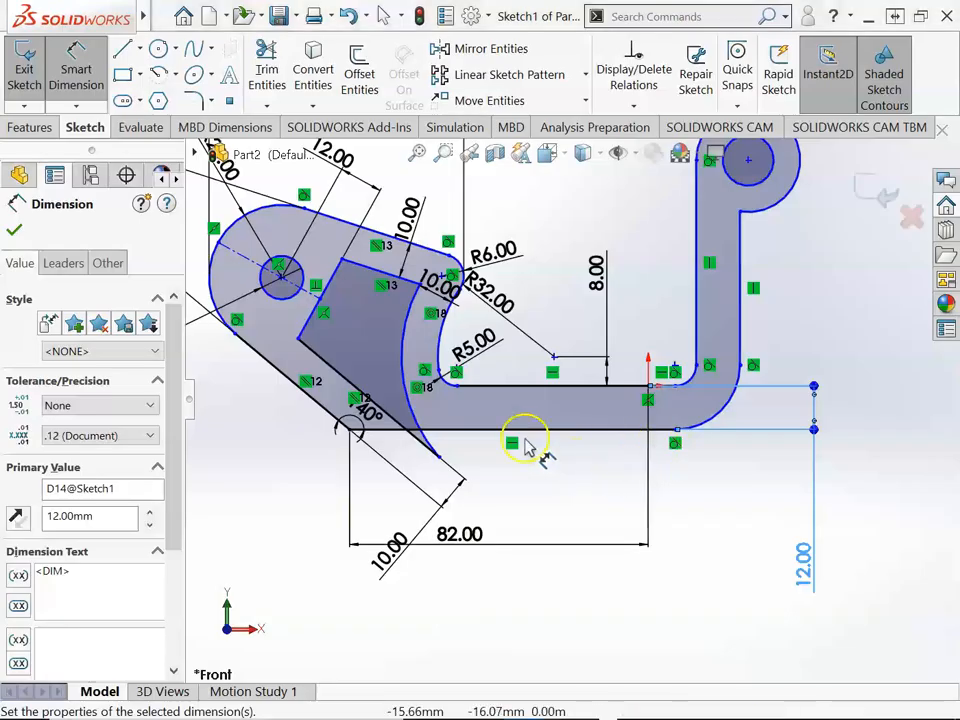
pyautogui.press('Escape')
pyautogui.press('Escape')
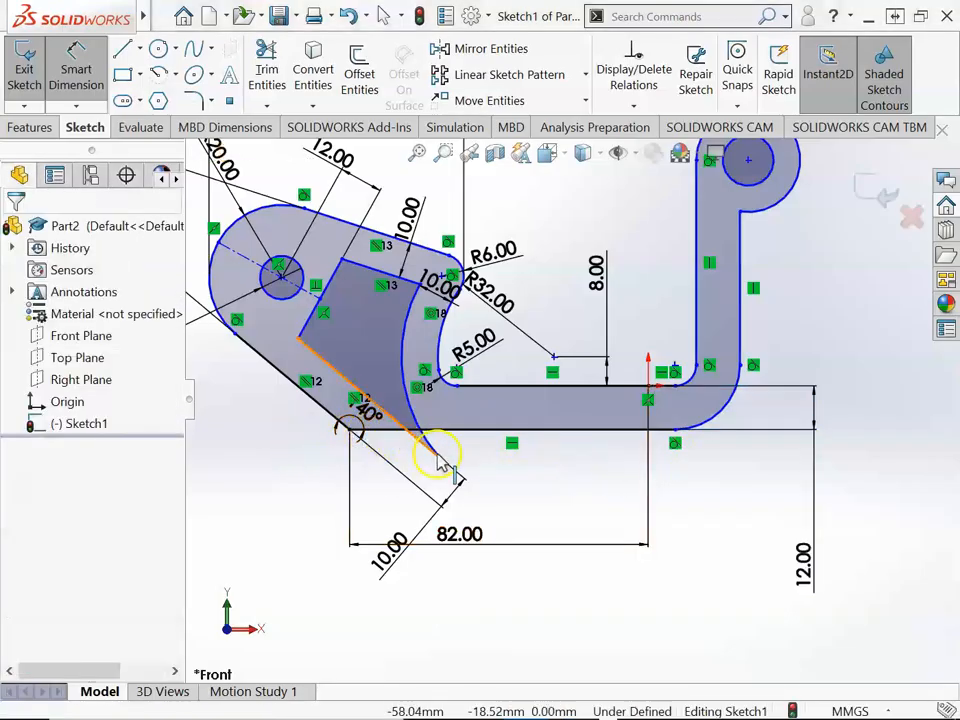
# Step: Move the cutout's lower slanted edge back inside the hook's outline, toward the hole
pyautogui.moveTo(405, 440); pyautogui.dragTo(324, 362)
pyautogui.press('Escape')
pyautogui.scroll(3, 346, 415)
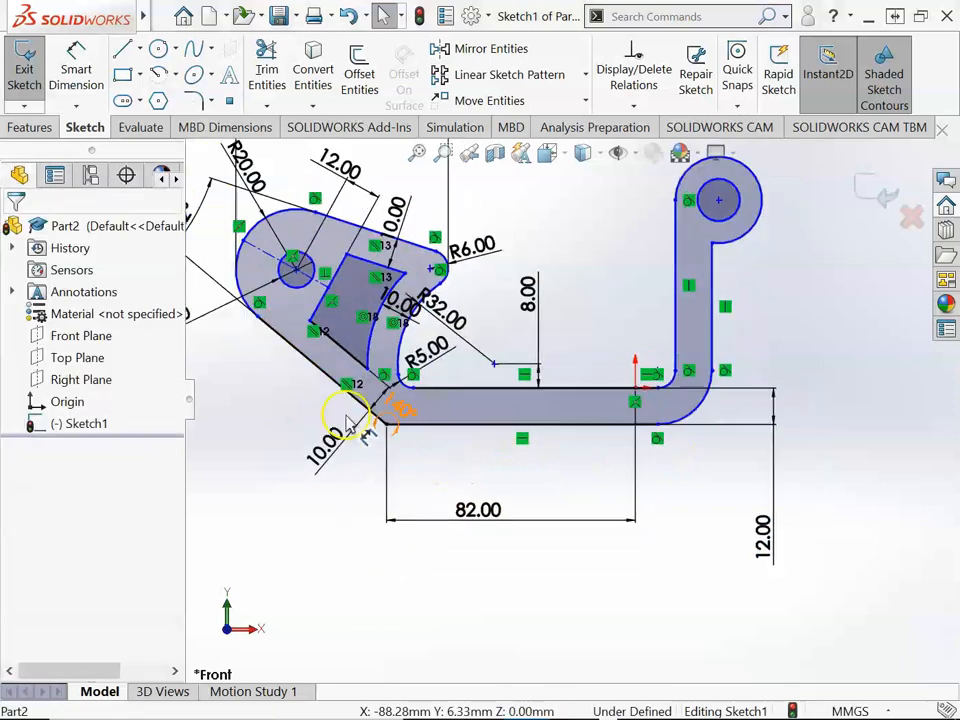
# Step: Add a horizontal dimension between the hook's large end arc and the origin, accepting the value as drawn
pyautogui.scroll(-1, 365, 386)
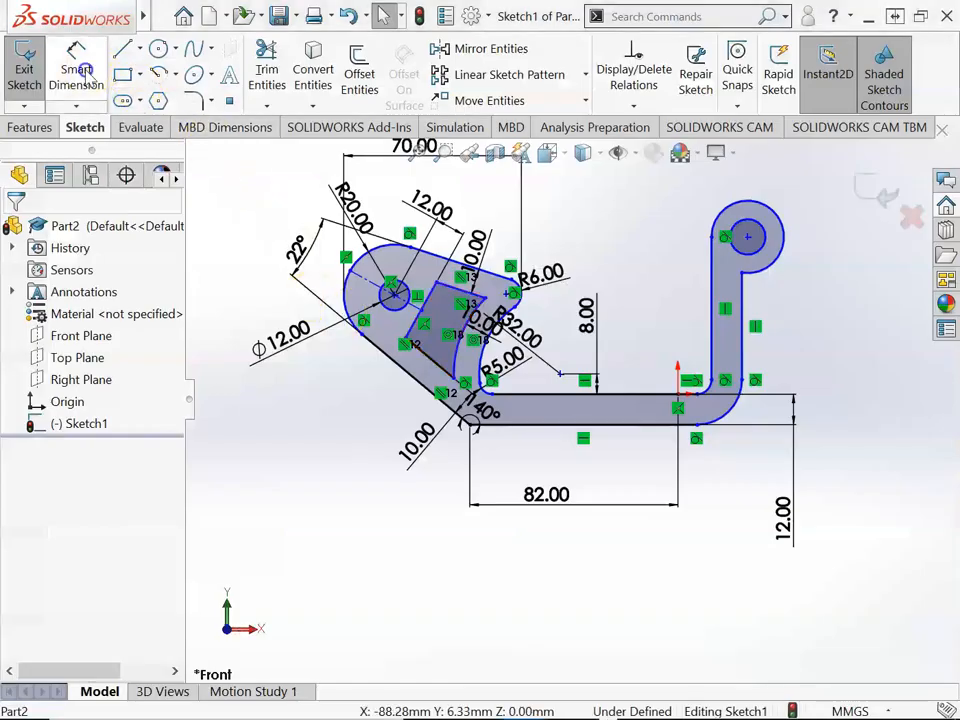
pyautogui.click(79, 69)
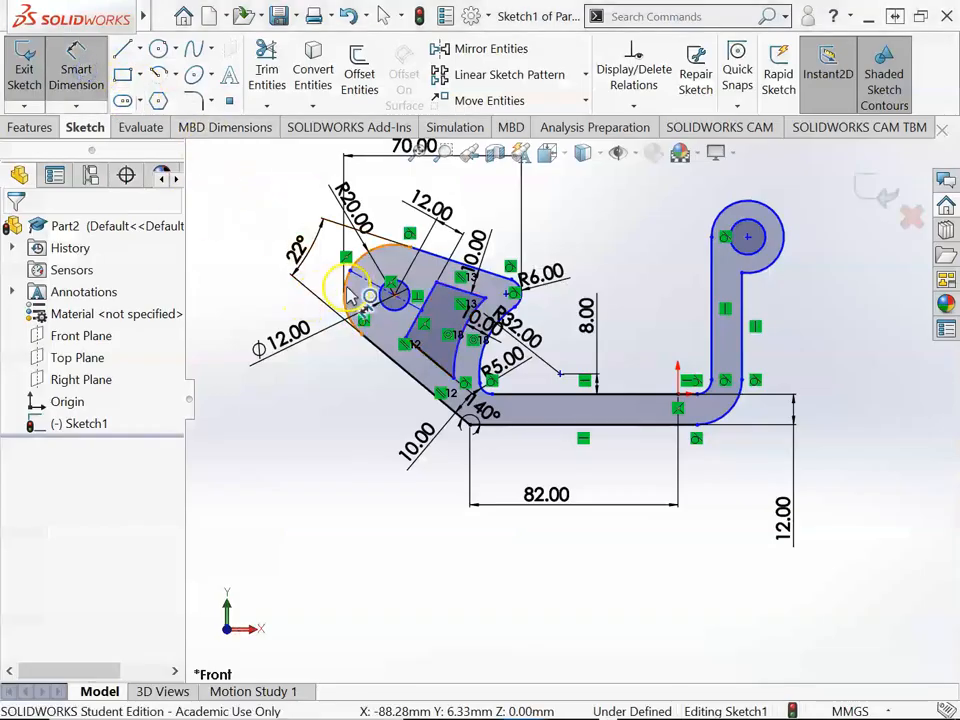
pyautogui.click(350, 290)
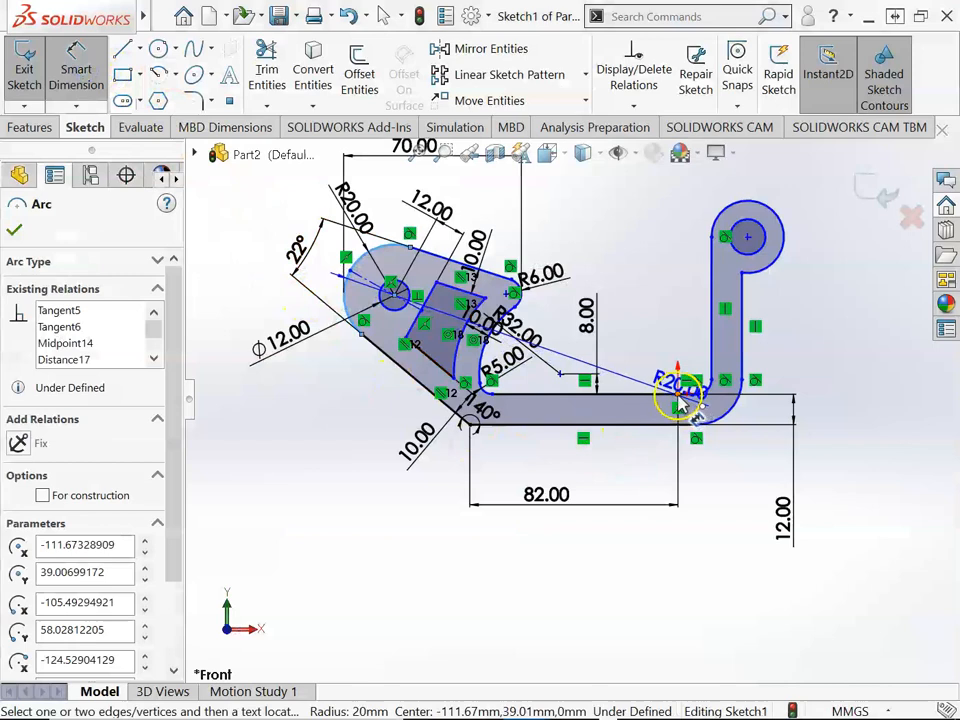
pyautogui.click(679, 405)
pyautogui.click(484, 594)
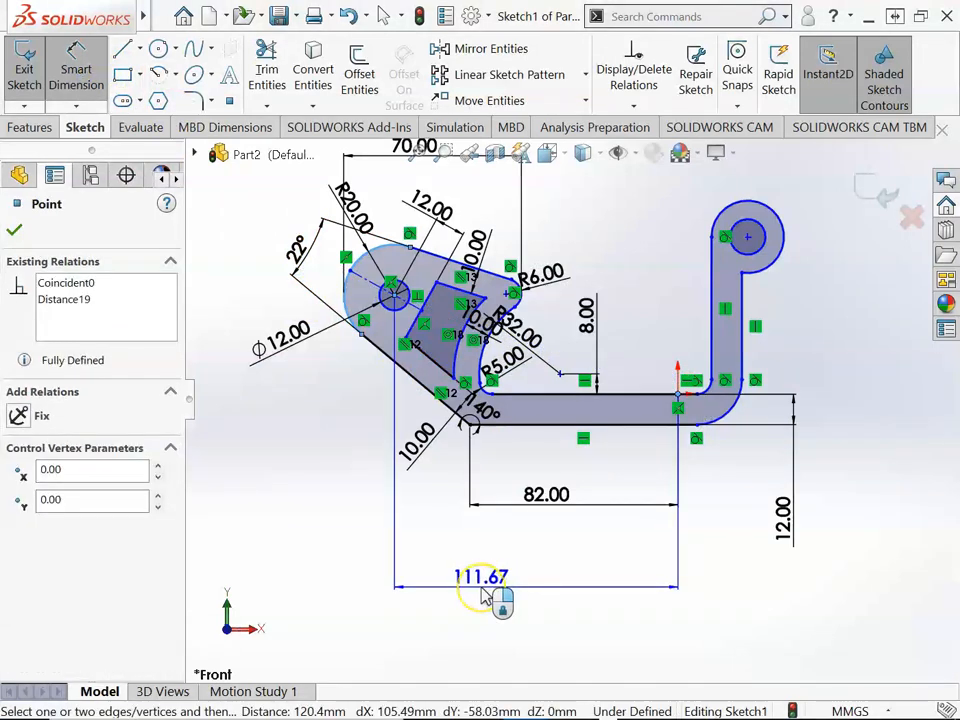
pyautogui.click(493, 583)
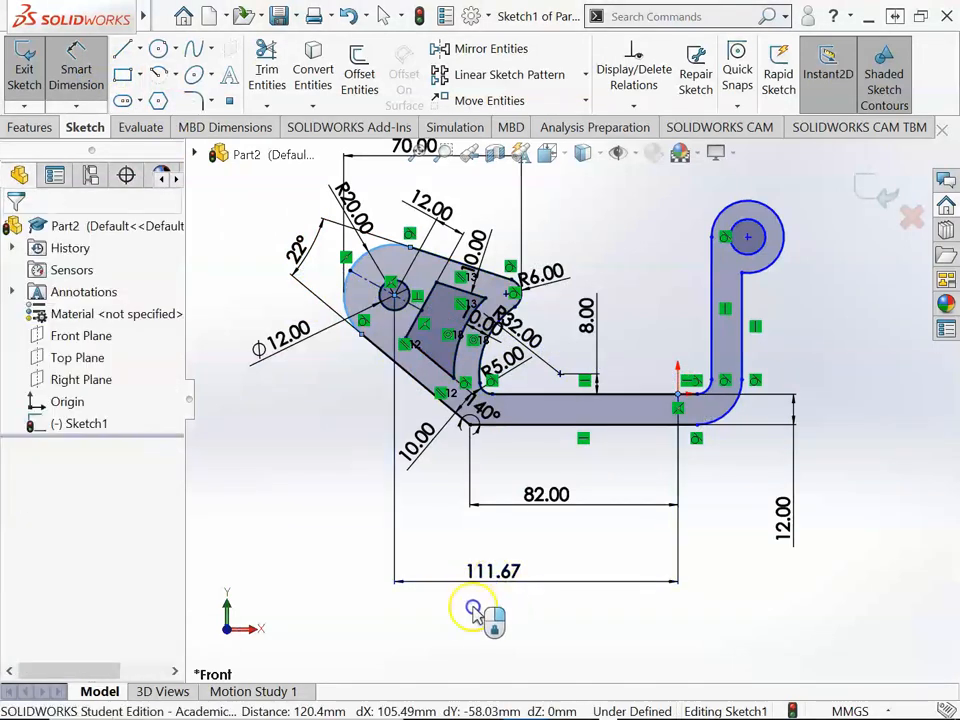
pyautogui.click(410, 552)
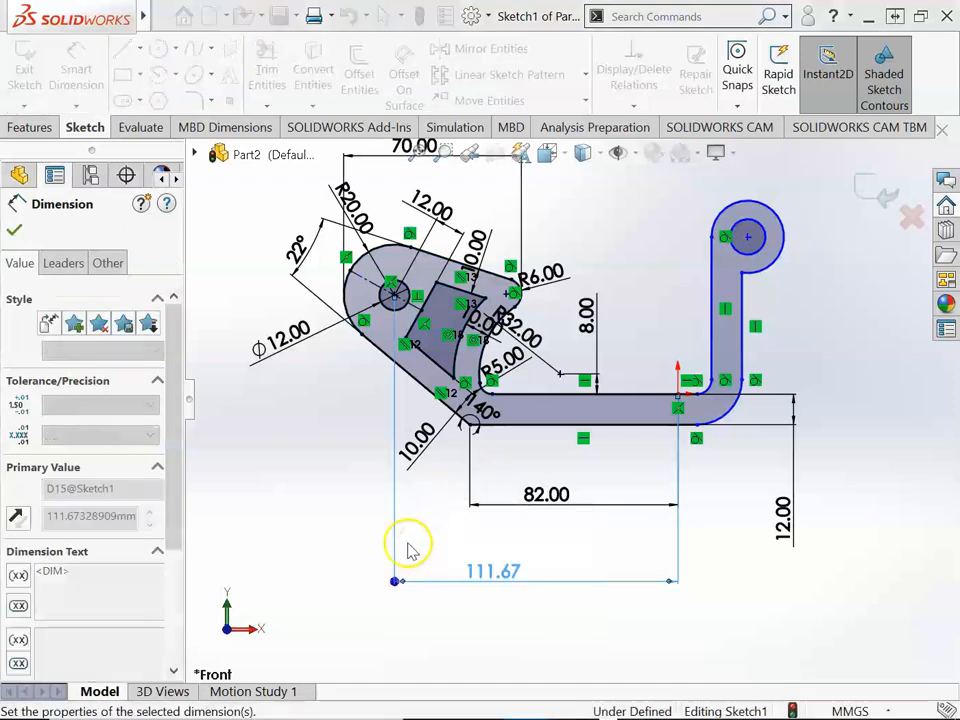
# Step: Set the first arc condition of the horizontal dimension between the hook's large end arc and the origin to Max
pyautogui.click(63, 263)
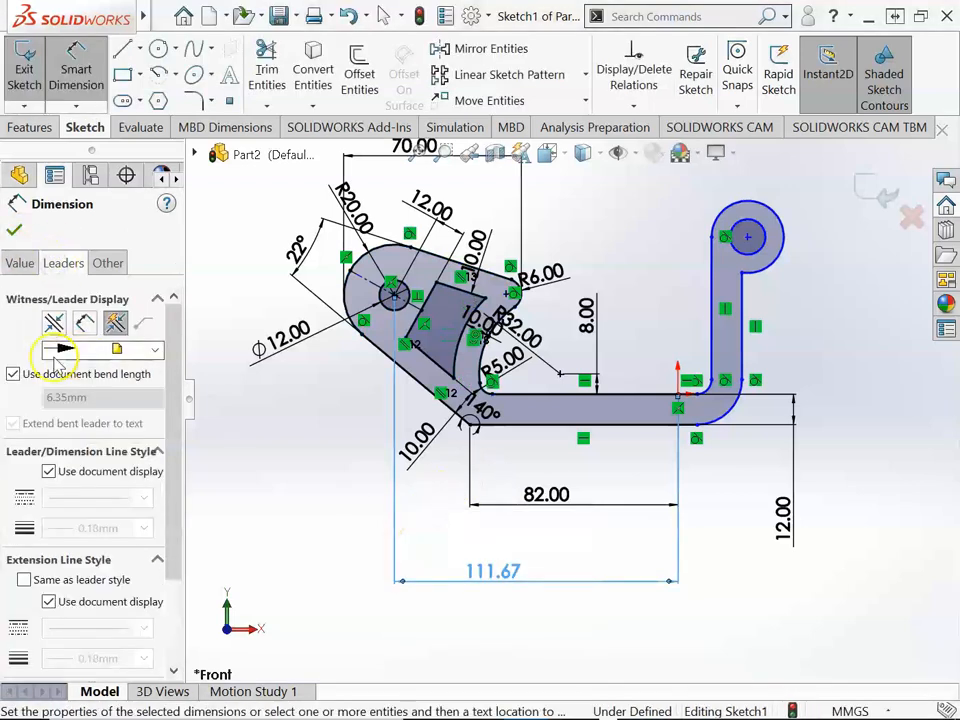
pyautogui.scroll(-3, 72, 410)
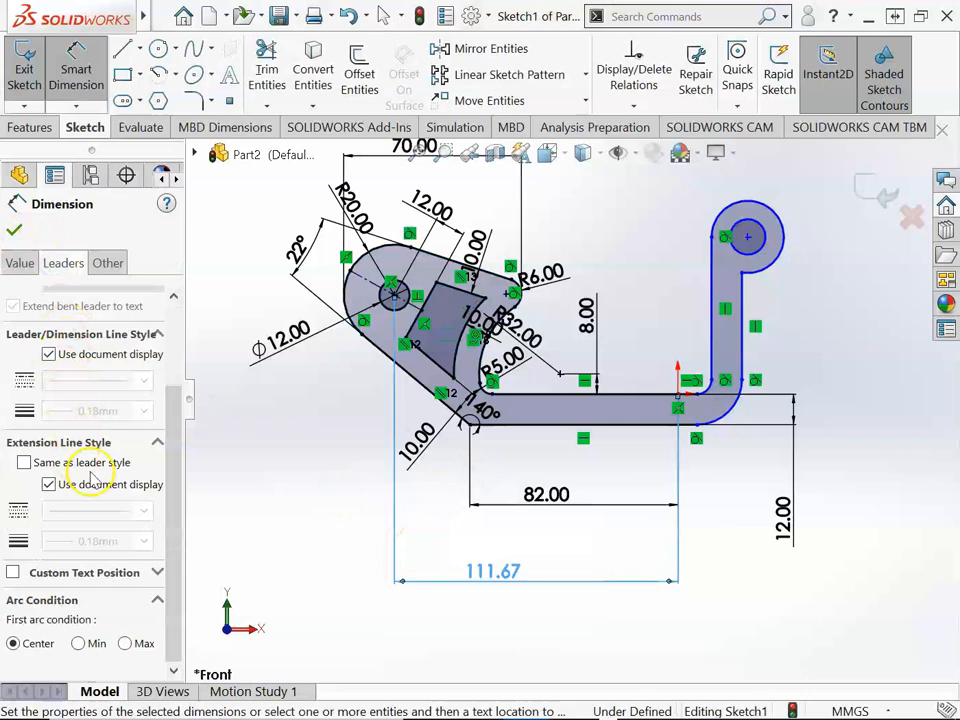
pyautogui.click(129, 644)
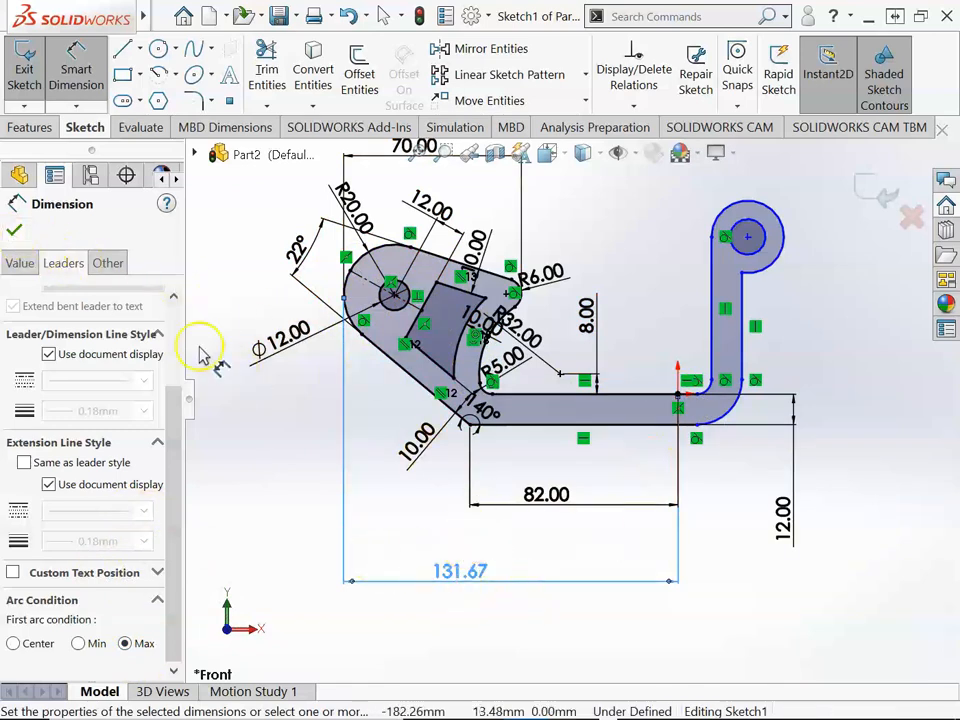
# Step: Set the horizontal distance from the hook's outer end arc to the origin to 132 mm
pyautogui.click(19, 262)
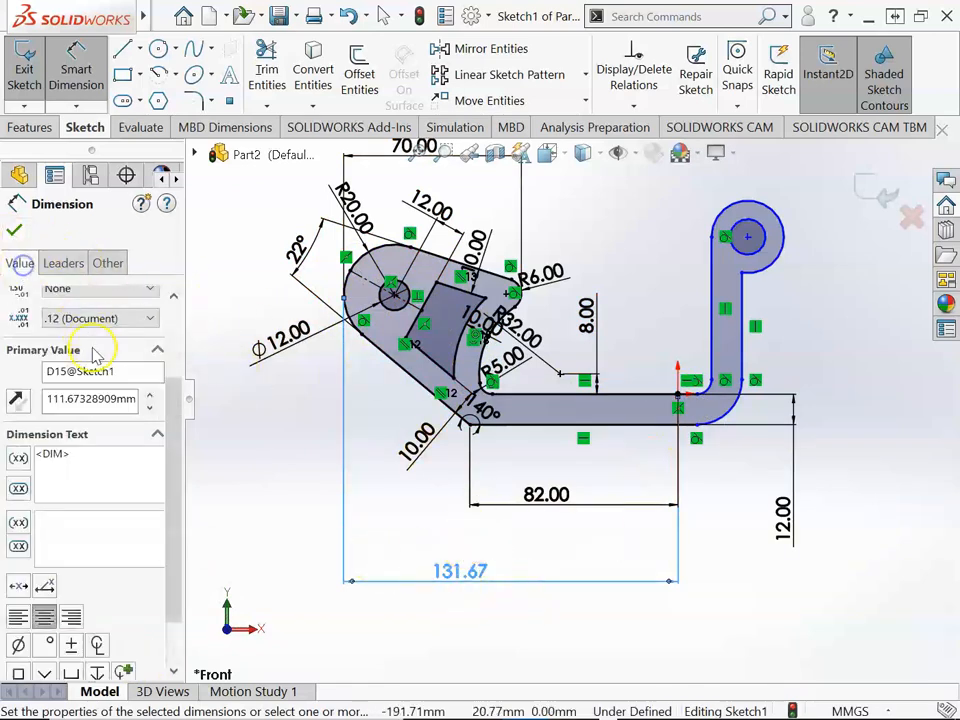
pyautogui.doubleClick(95, 398)
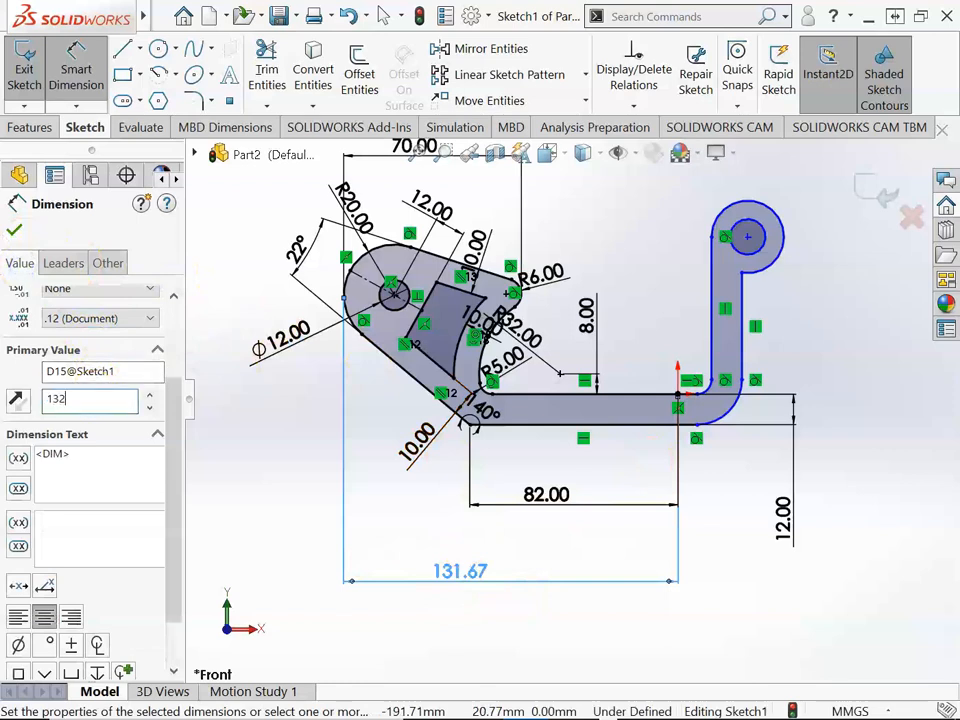
pyautogui.write('132')
pyautogui.press('Return')
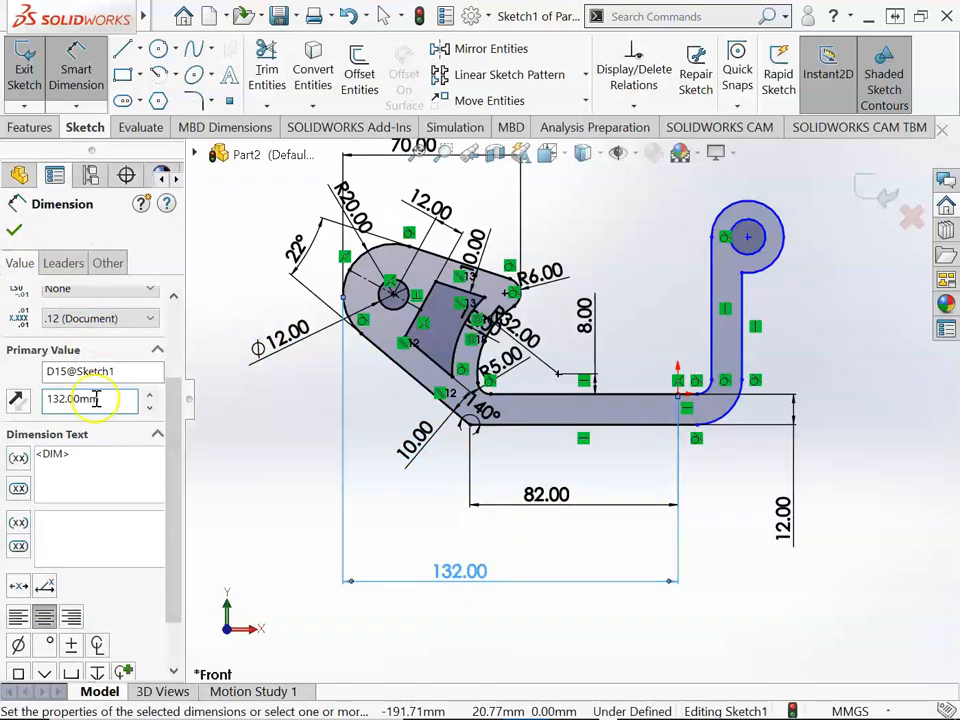
pyautogui.click(14, 231)
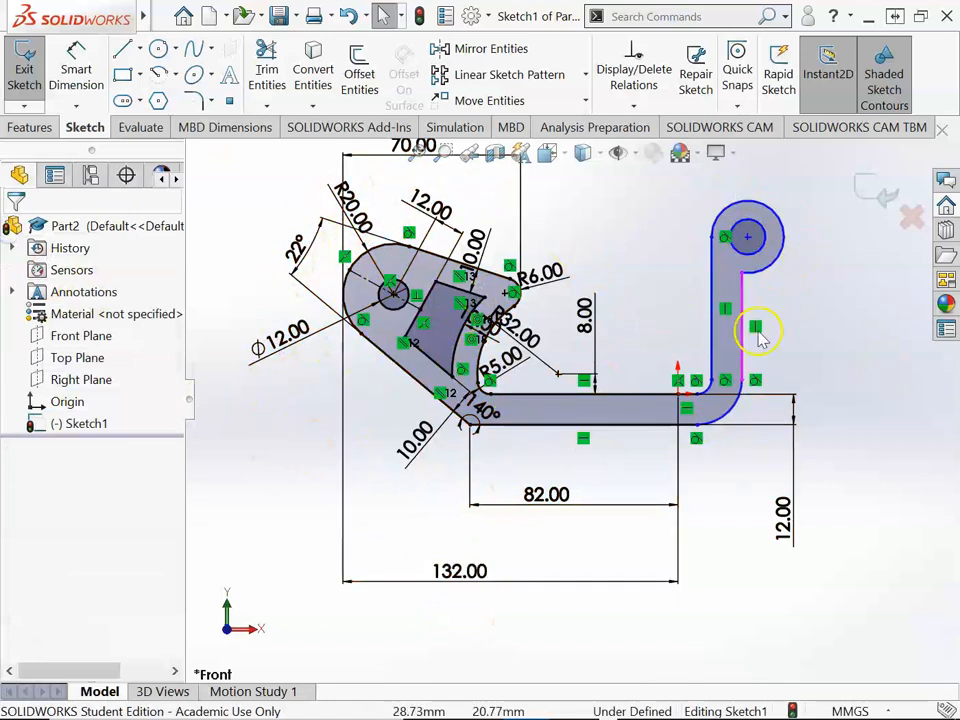
pyautogui.scroll(3, 724, 420)
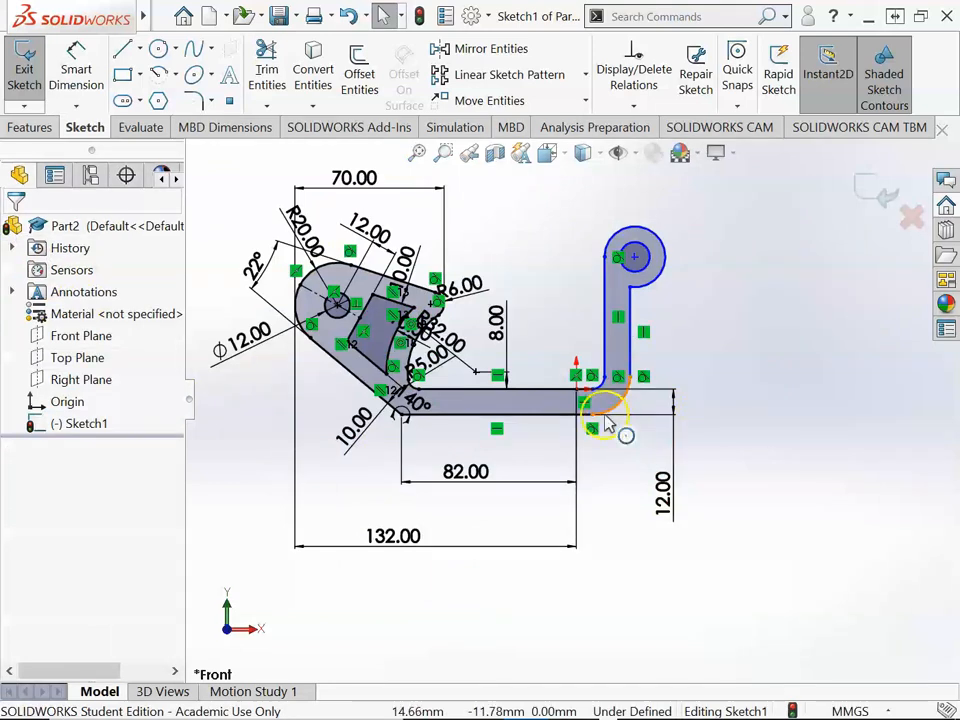
pyautogui.click(77, 78)
pyautogui.scroll(-2, 585, 465)
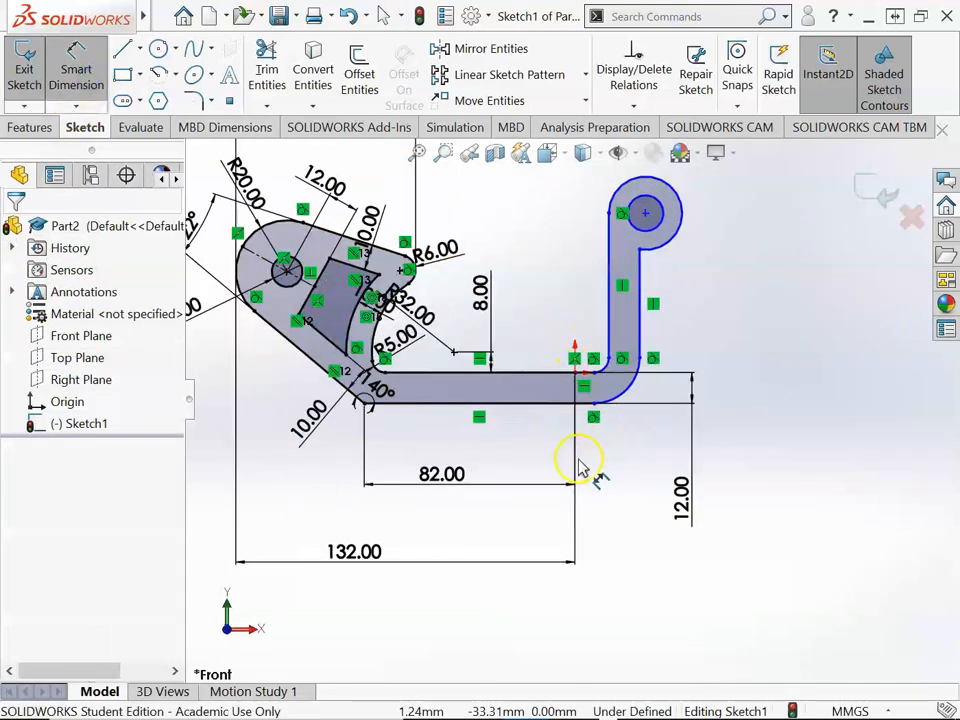
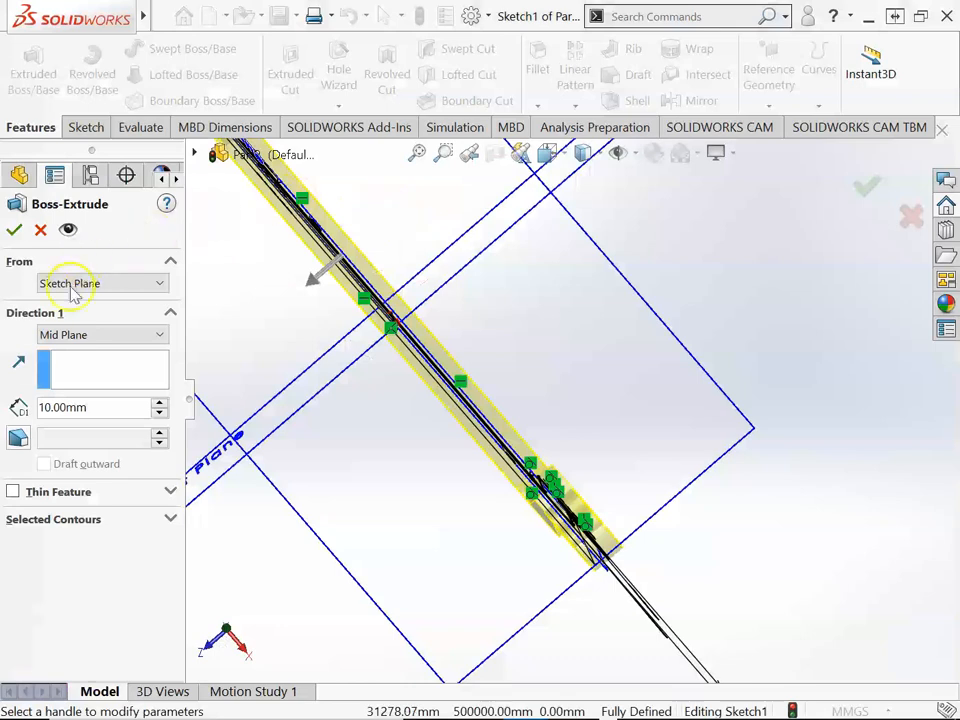
# Step: Extrude the lever profile 60 mm symmetrically about its sketch plane with the Mid Plane condition
pyautogui.write('60')
pyautogui.press('Return')
pyautogui.moveTo(521, 306); pyautogui.dragTo(485, 430, button='middle')
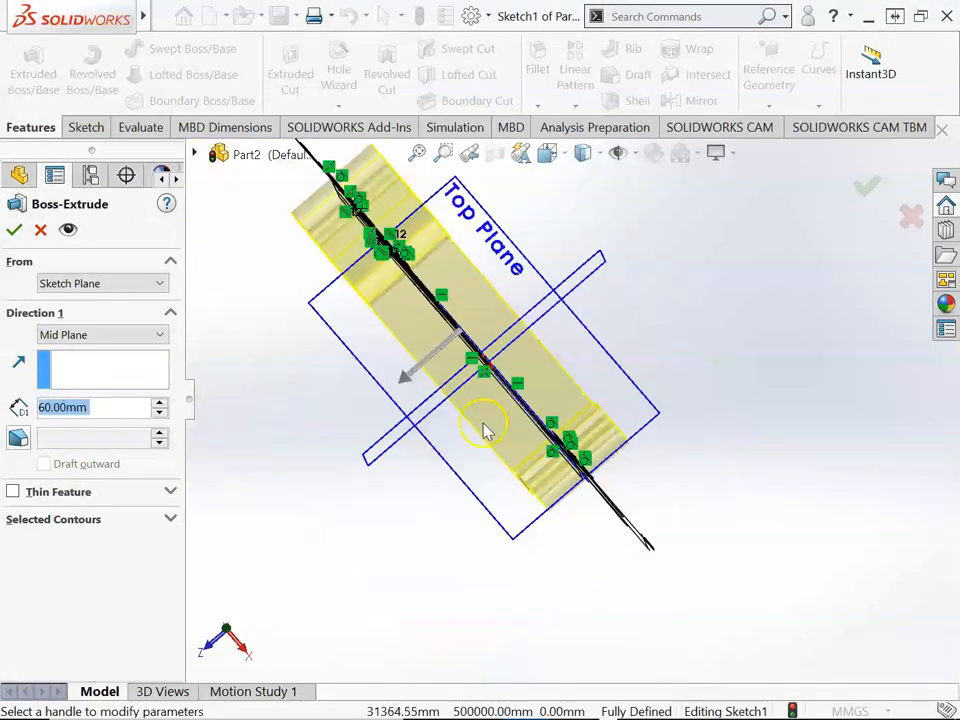
pyautogui.click(14, 230)
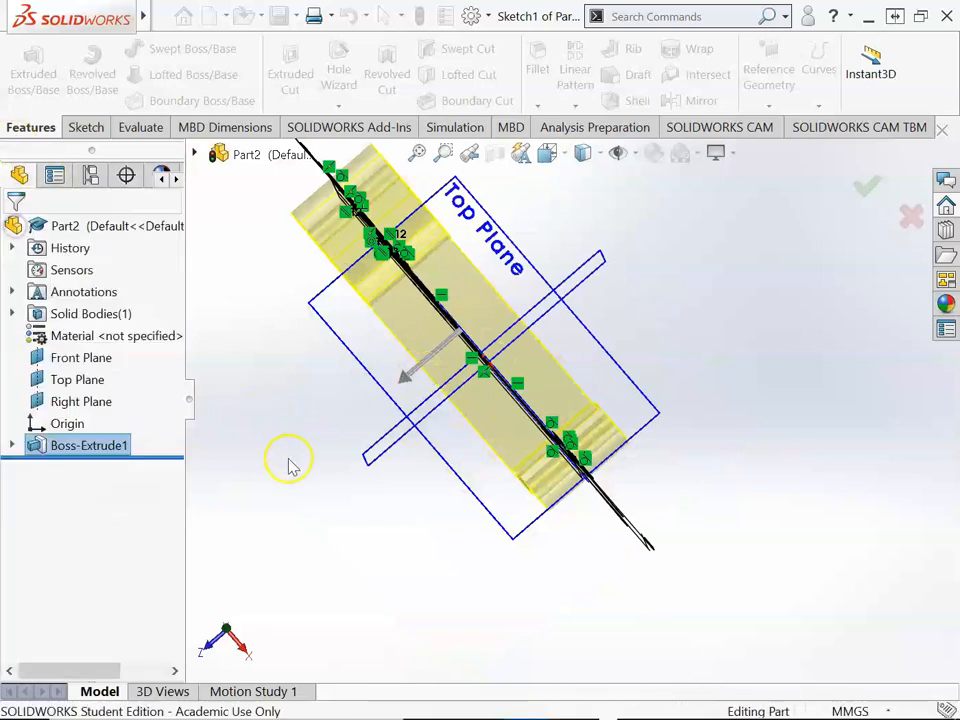
# Step: Orient the view normal to the Front Plane and start a new sketch on that plane
pyautogui.moveTo(321, 476); pyautogui.dragTo(338, 378, button='middle')
pyautogui.scroll(3, 334, 437)
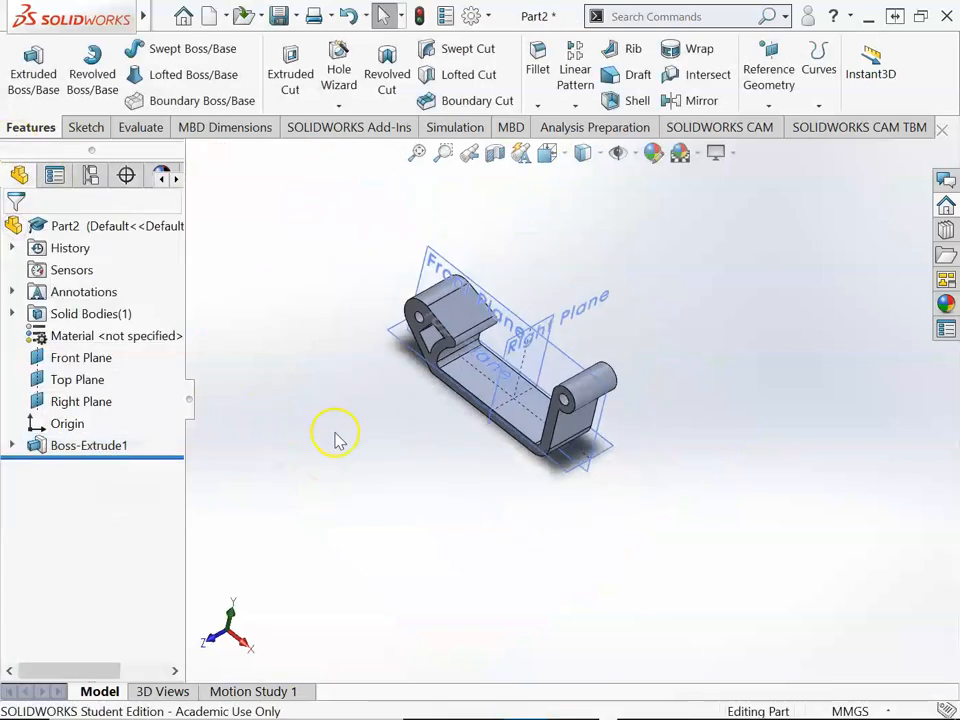
pyautogui.scroll(-3, 426, 392)
pyautogui.moveTo(690, 440)
pyautogui.mouseDown(button='middle')
pyautogui.moveTo(677, 443)
pyautogui.moveTo(697, 436)
pyautogui.mouseUp(button='middle')
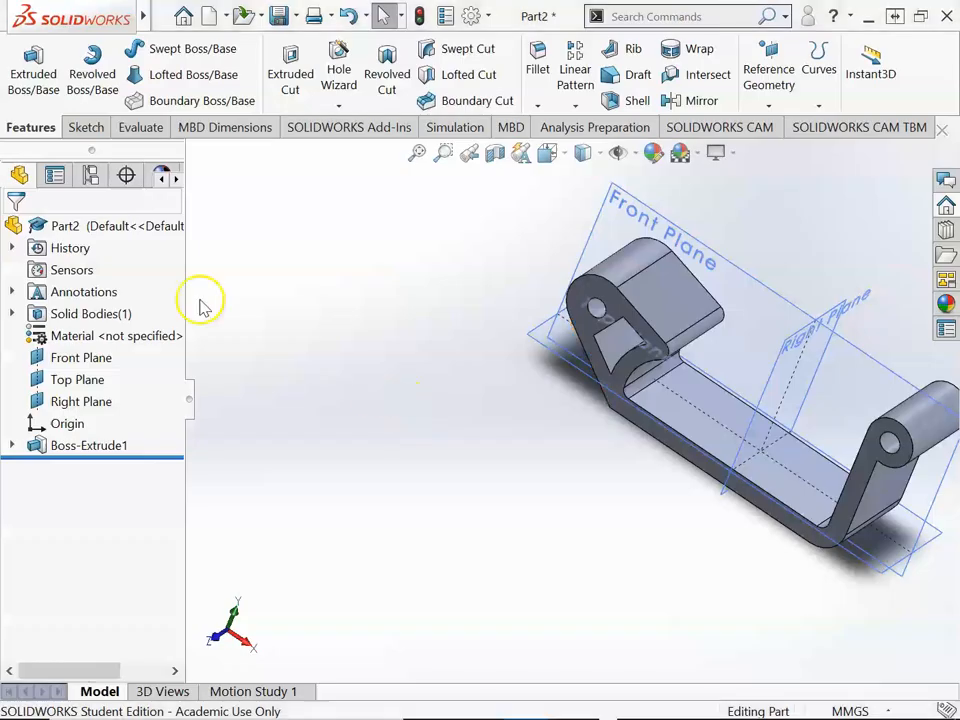
pyautogui.rightClick(630, 222)
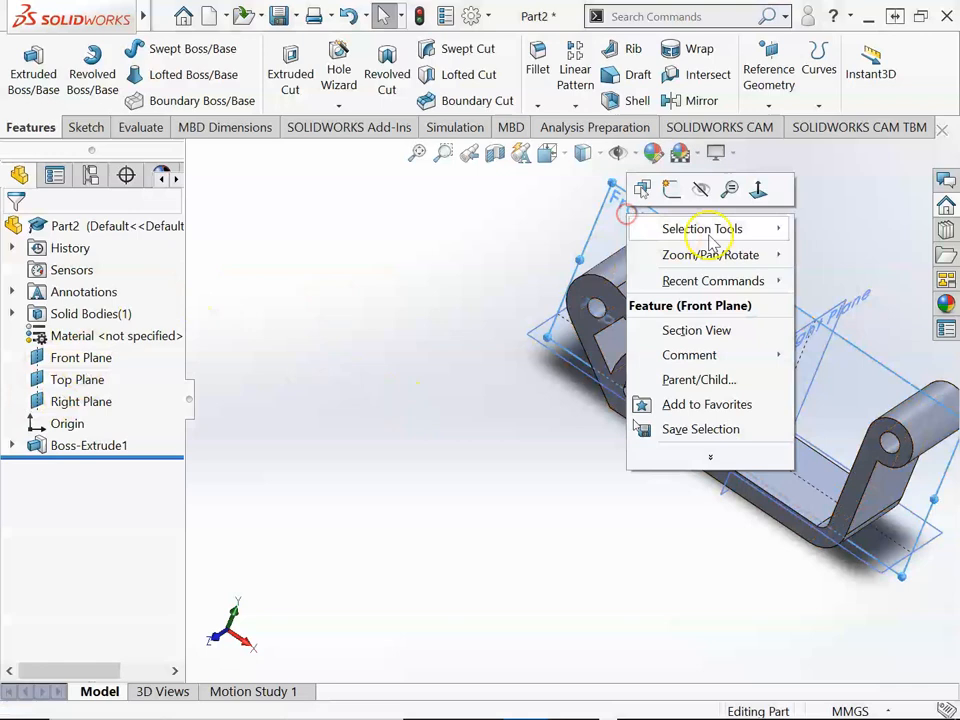
pyautogui.click(748, 197)
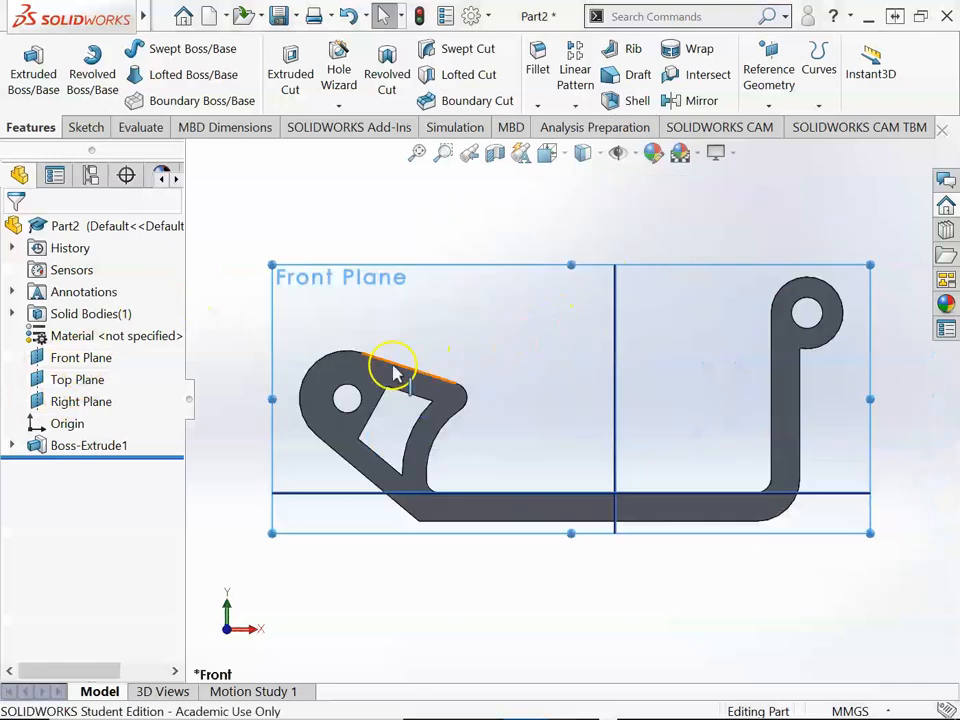
pyautogui.click(85, 127)
pyautogui.click(24, 62)
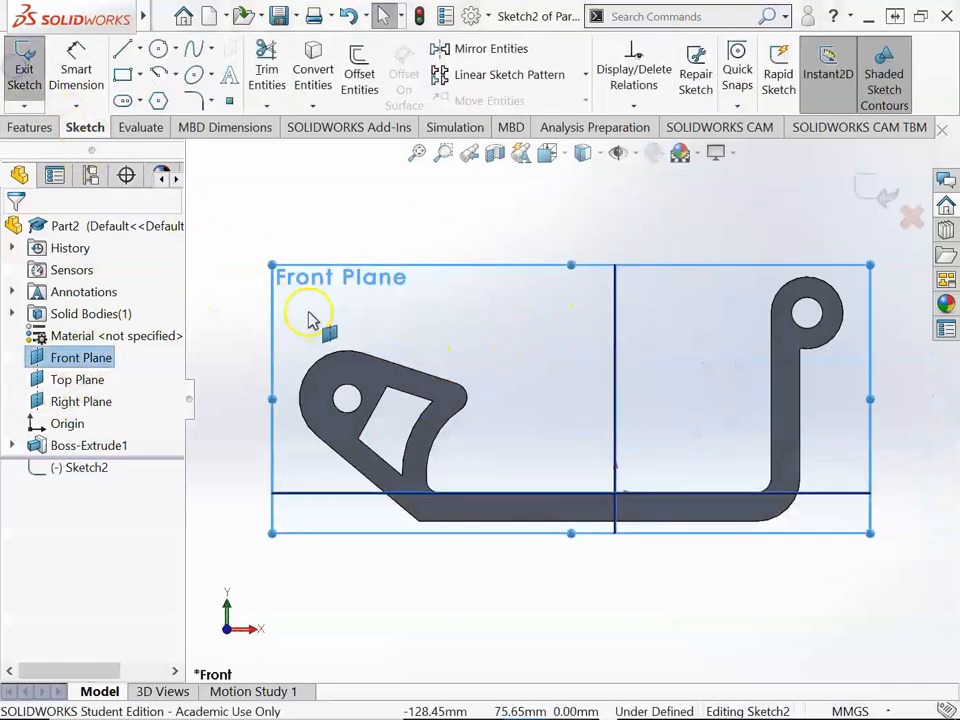
# Step: Sketch a centerpoint arc of about 45 mm radius around the concave arc's center, from the hook's lower slanted edge to its upper one
pyautogui.click(158, 74)
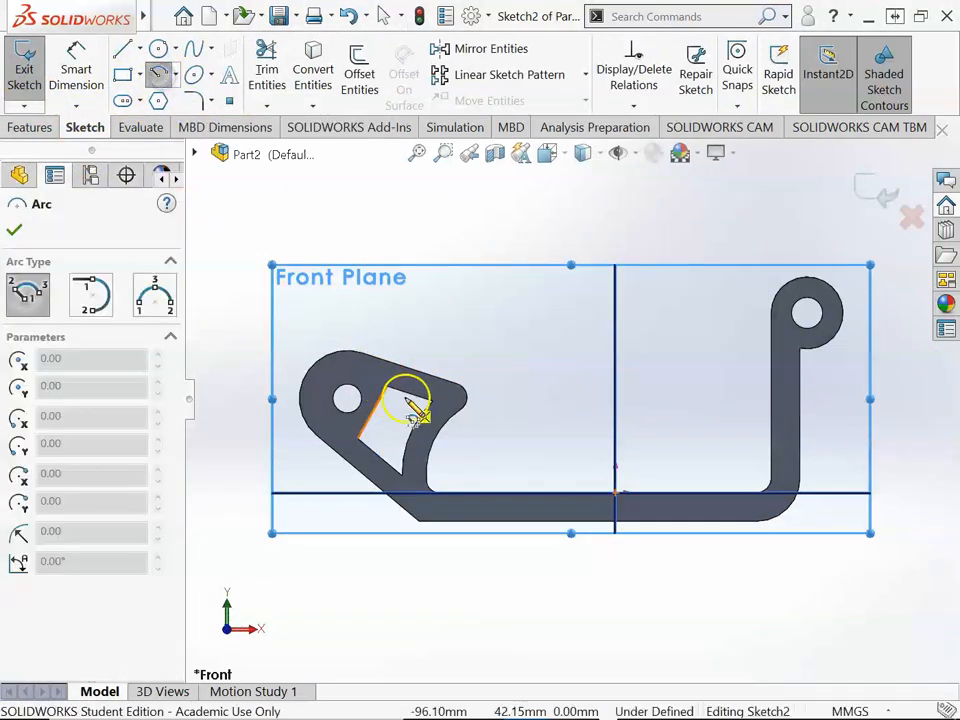
pyautogui.scroll(-3, 437, 428)
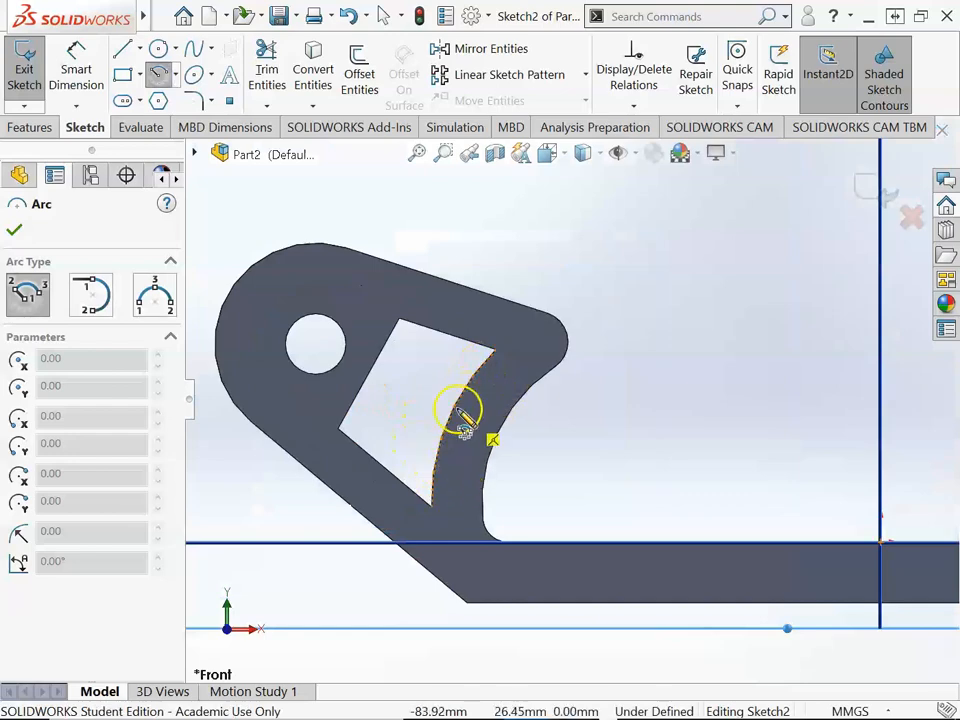
pyautogui.hotkey('alt', 'Tab')
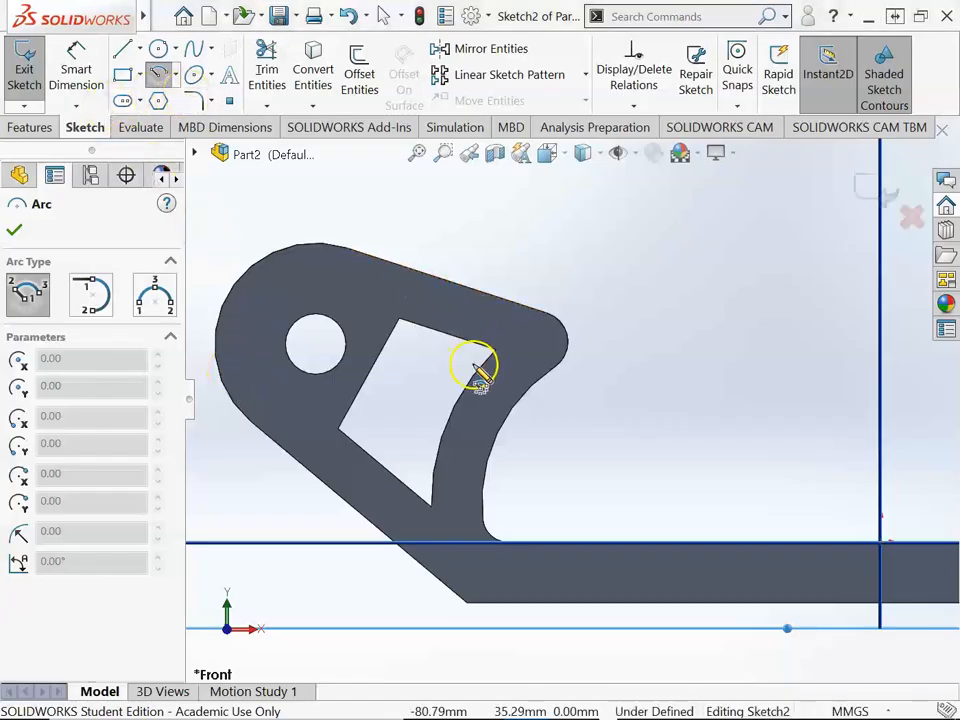
pyautogui.click(643, 503)
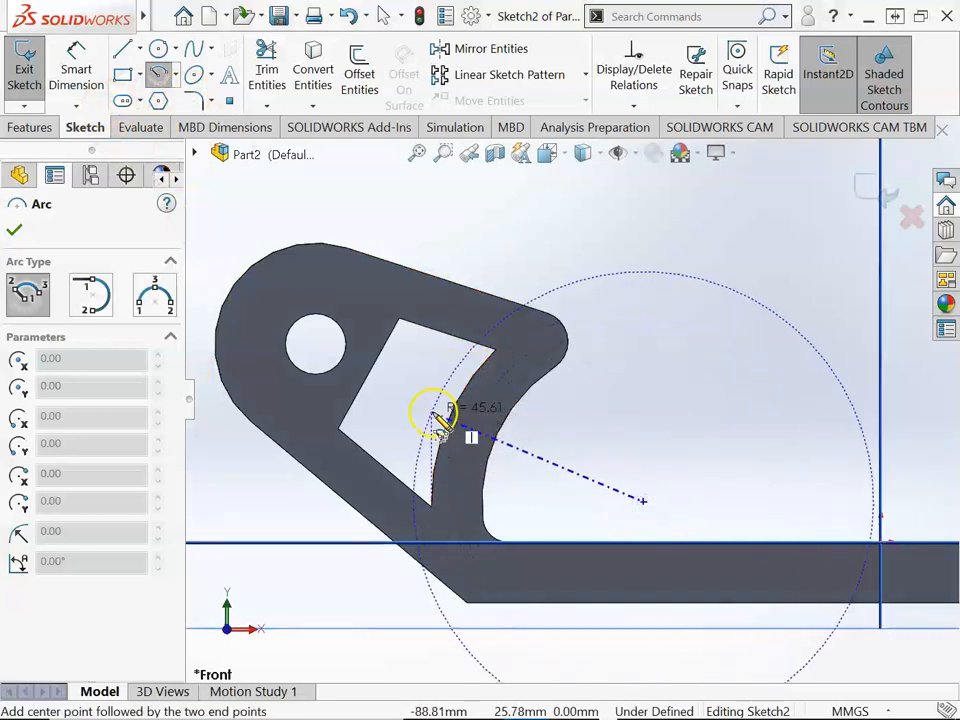
pyautogui.click(430, 580)
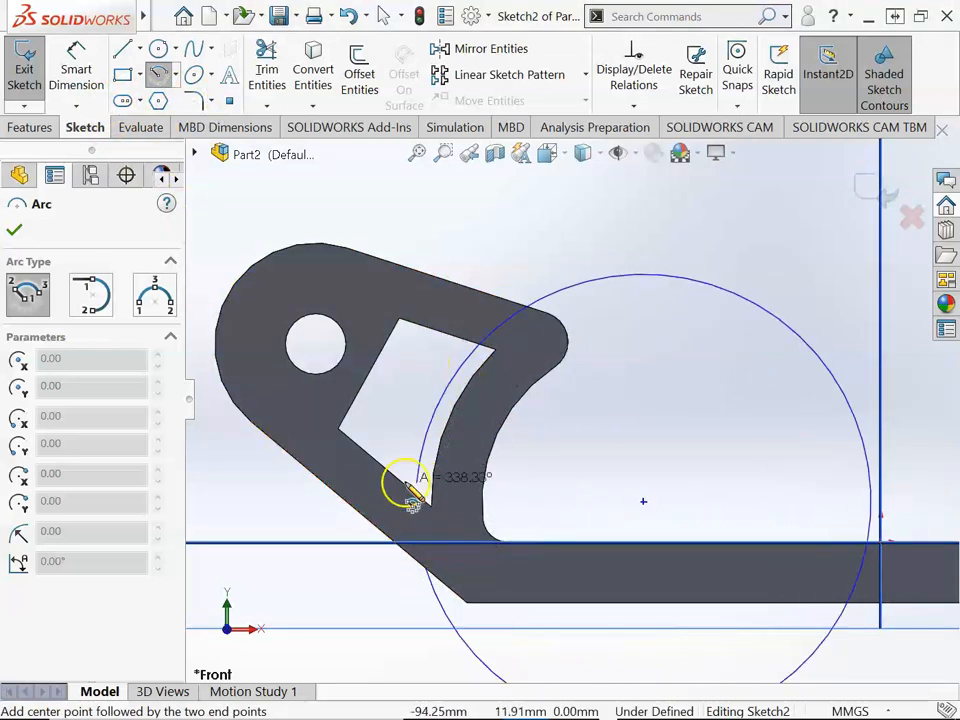
pyautogui.click(529, 316)
pyautogui.press('Escape')
# Step: Make the new arc coradial and concentric with the curved edge of the hook's cutout
pyautogui.scroll(-2, 540, 375)
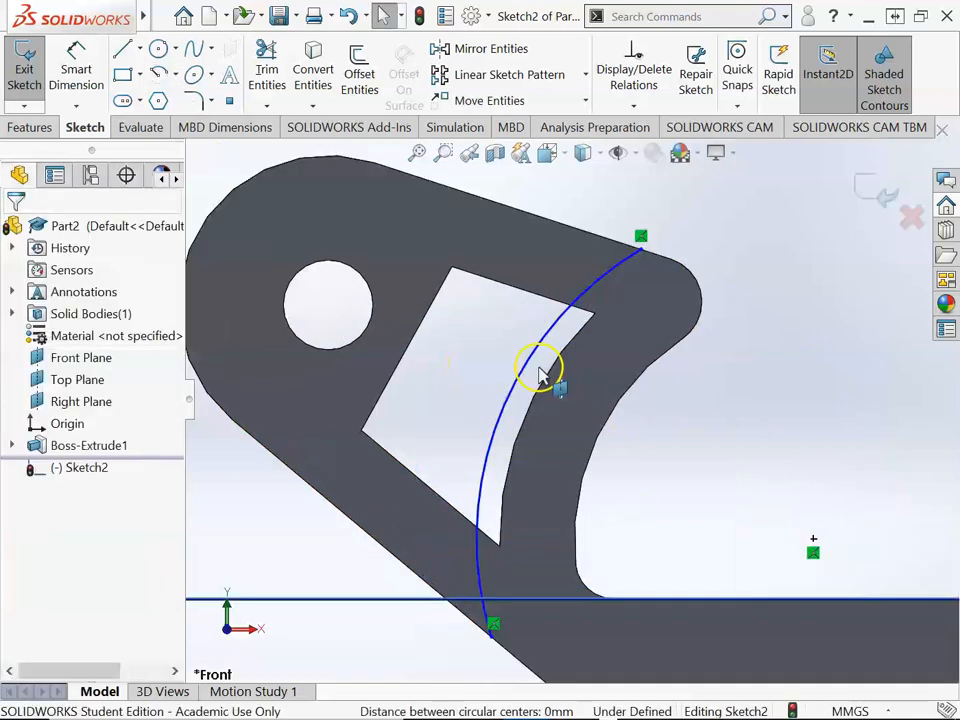
pyautogui.click(522, 380)
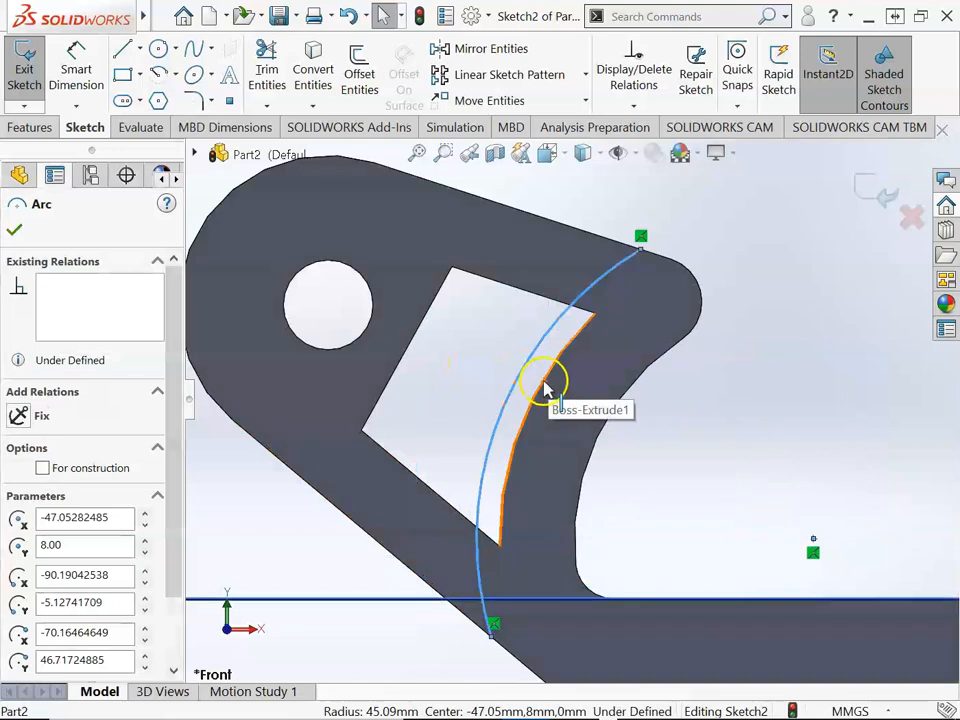
pyautogui.keyDown('ctrl'); pyautogui.click(542, 388); pyautogui.keyUp('ctrl')
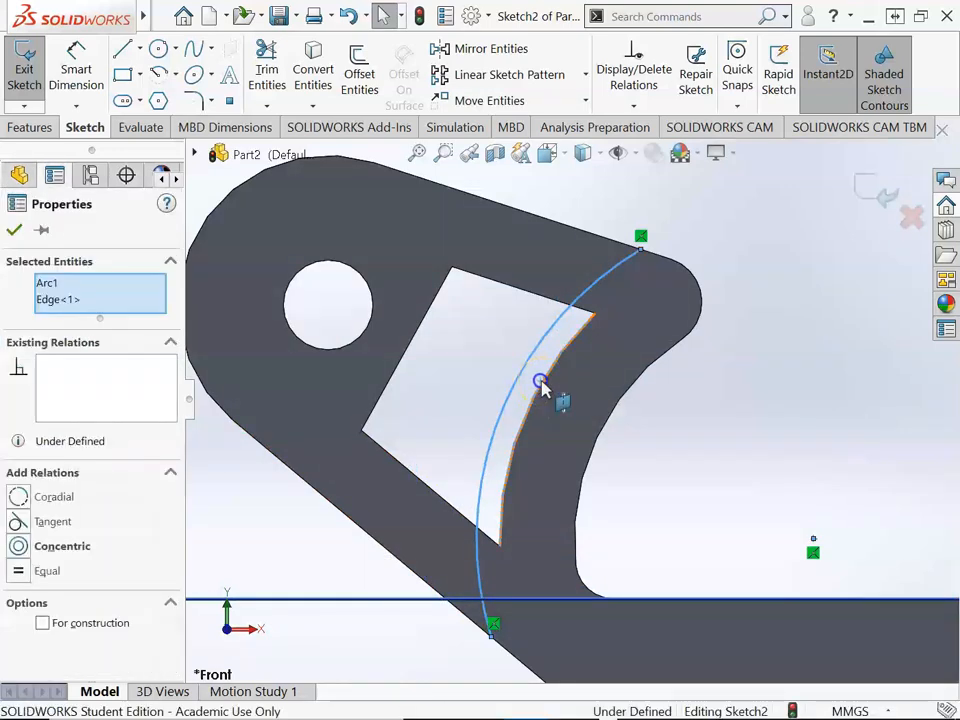
pyautogui.click(20, 497)
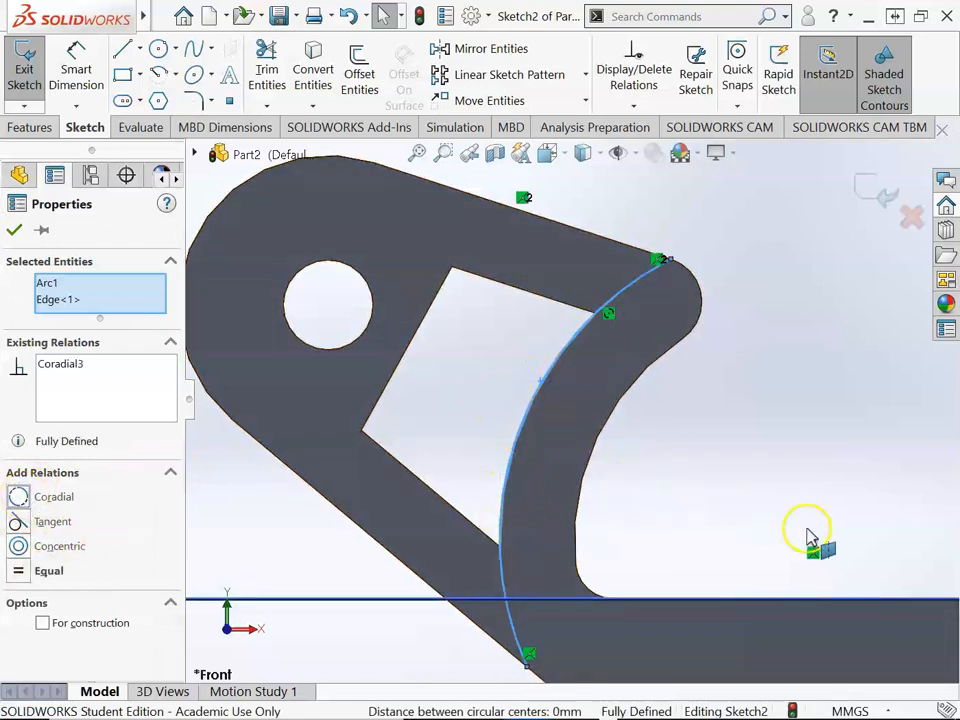
pyautogui.click(20, 547)
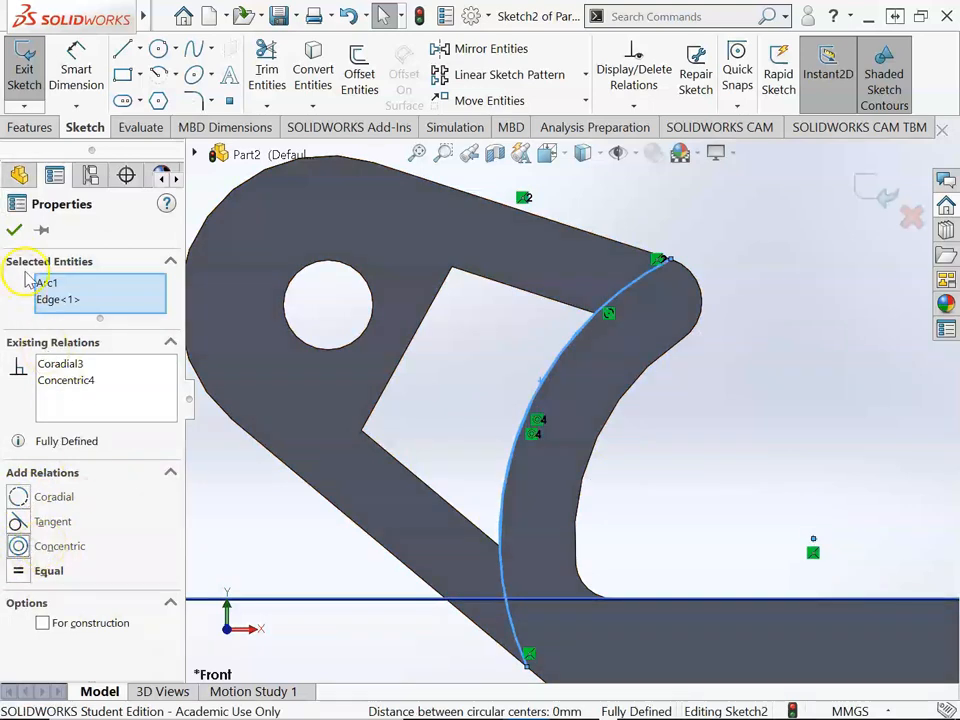
pyautogui.click(17, 232)
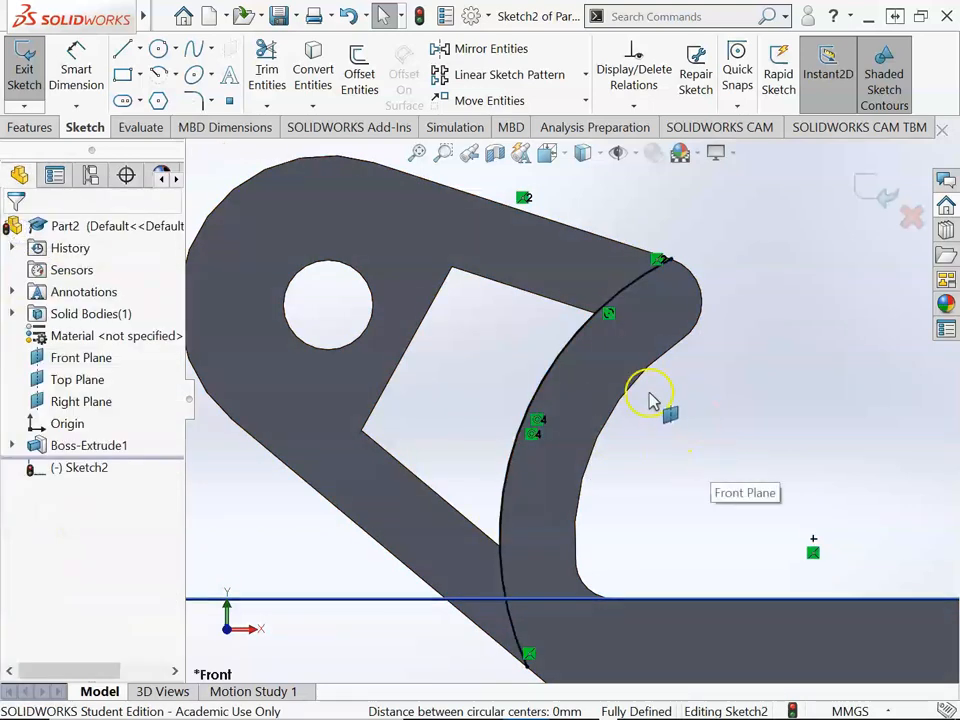
# Step: Convert only the hook's large rounded end edge into a sketch arc
pyautogui.scroll(2, 655, 402)
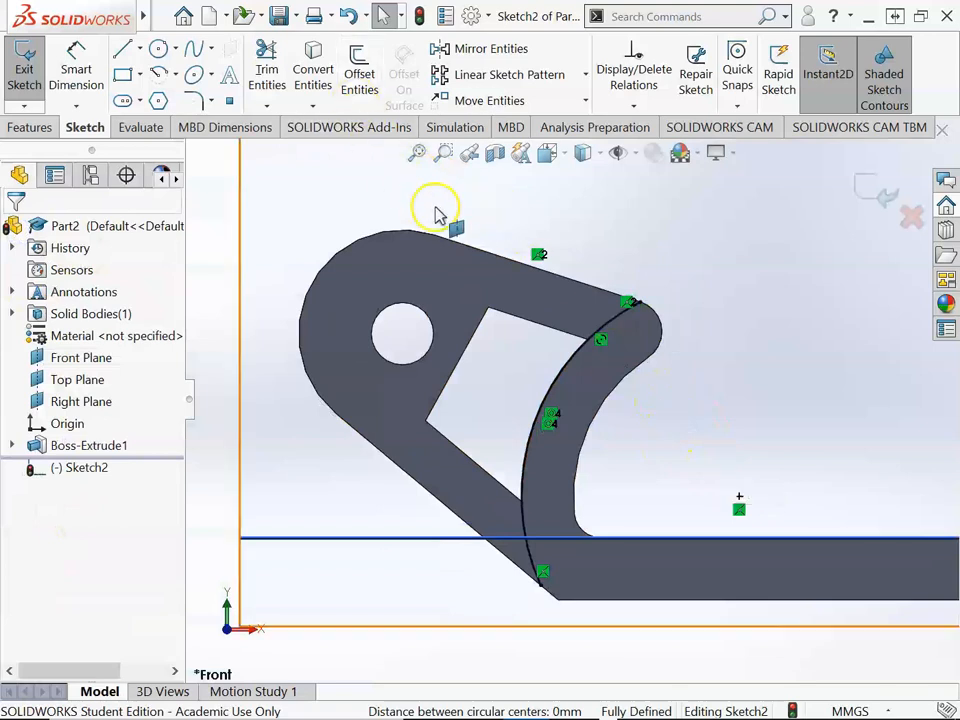
pyautogui.scroll(-1, 460, 205)
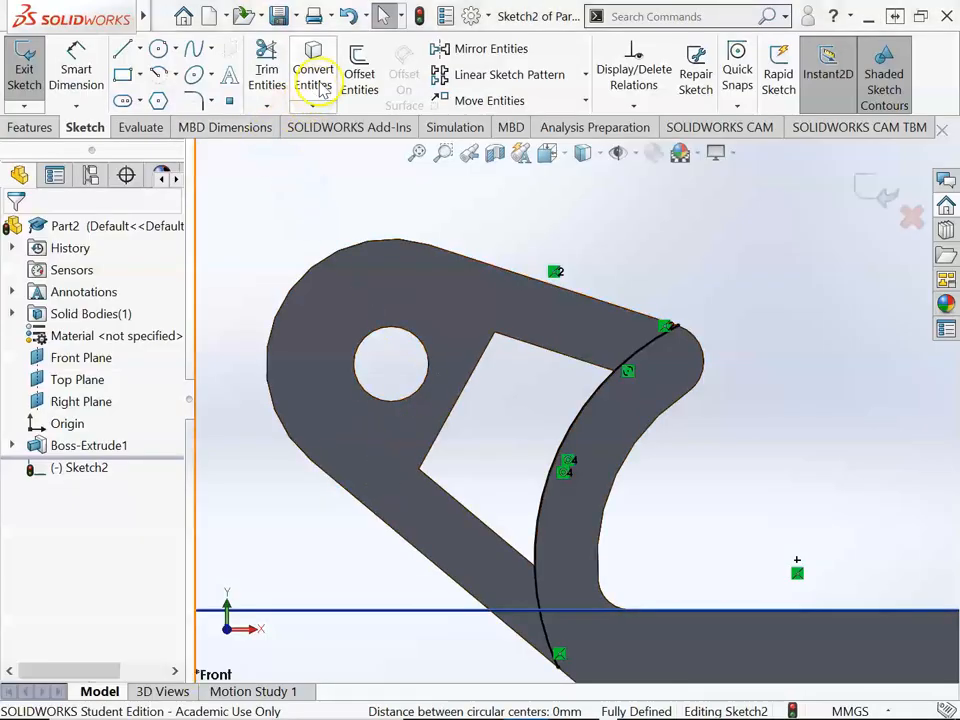
pyautogui.click(322, 84)
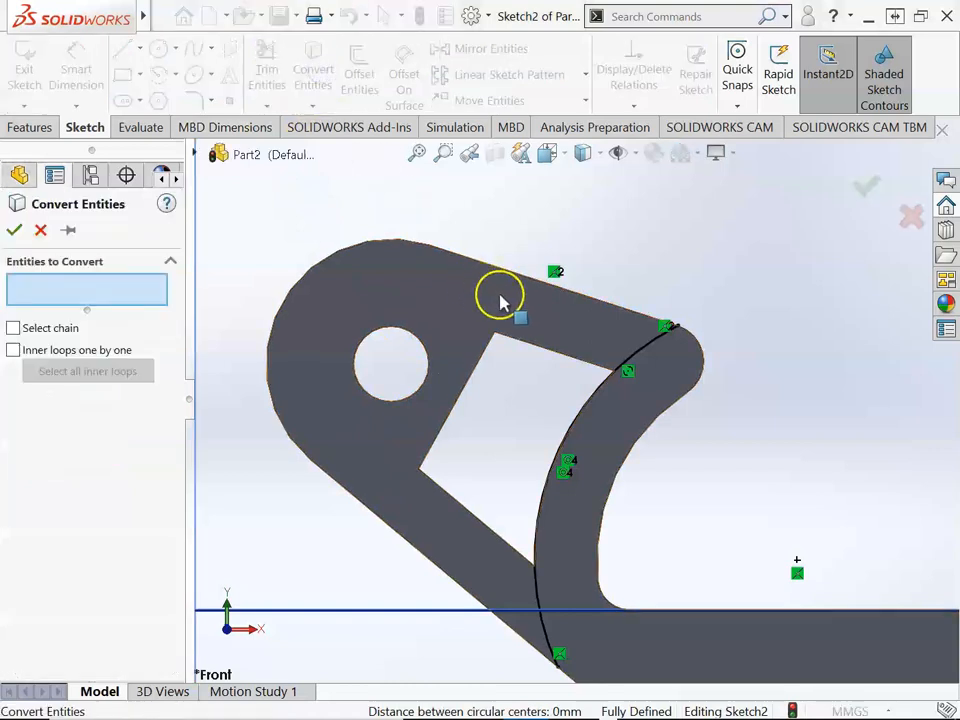
pyautogui.click(352, 256)
pyautogui.click(493, 270)
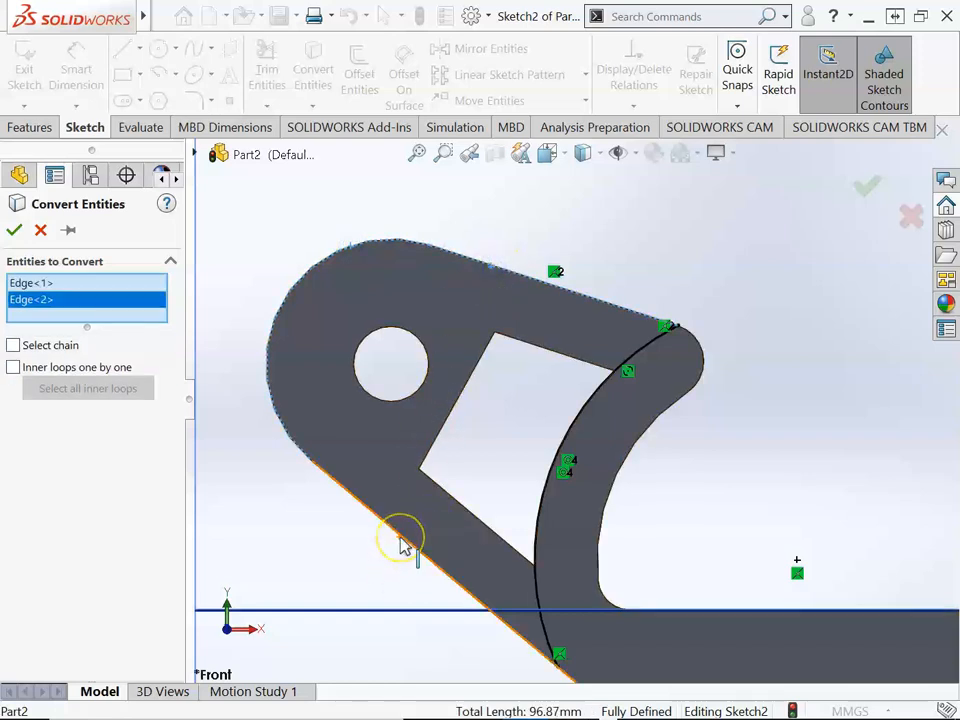
pyautogui.click(540, 284)
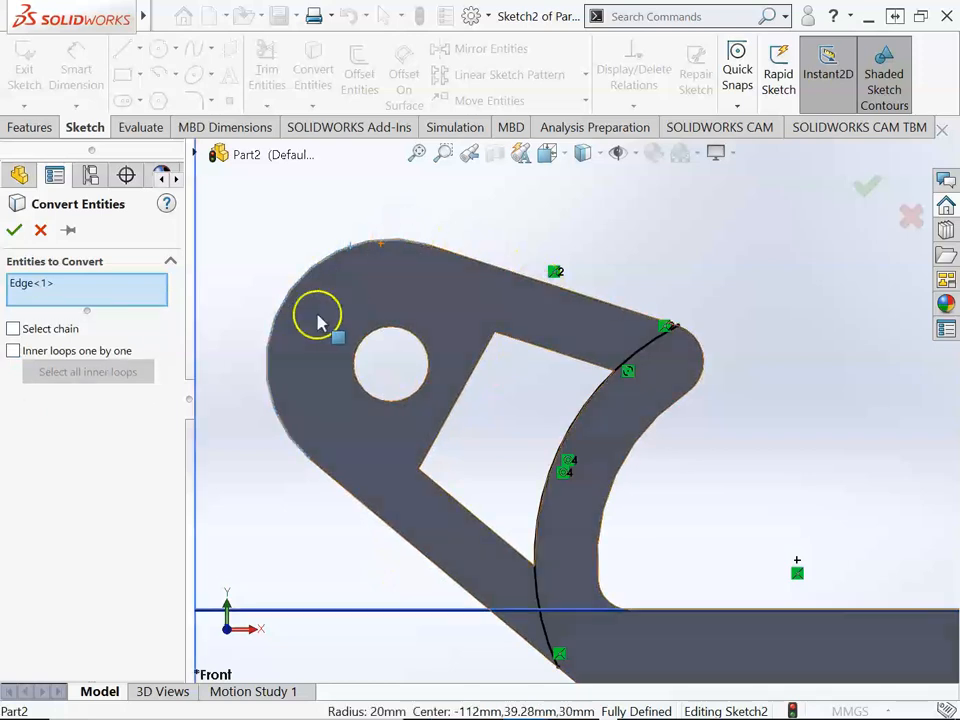
pyautogui.click(15, 233)
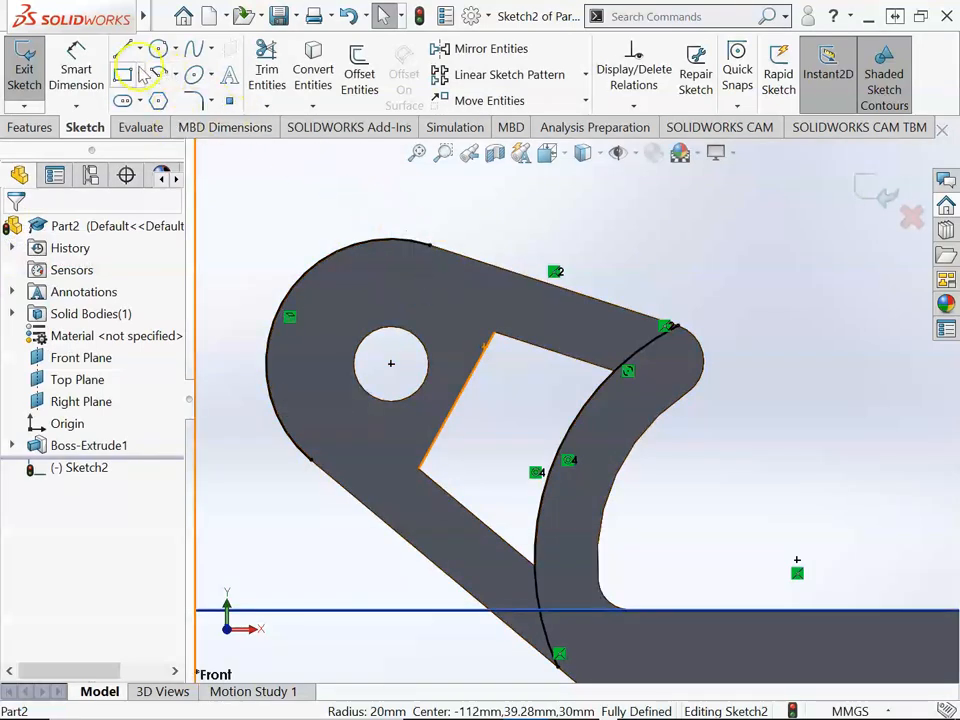
# Step: Close the cut profile with two lines joining the ends of the concave arc and the large rounded arc along the hook's upper and lower slanted edges
pyautogui.click(123, 52)
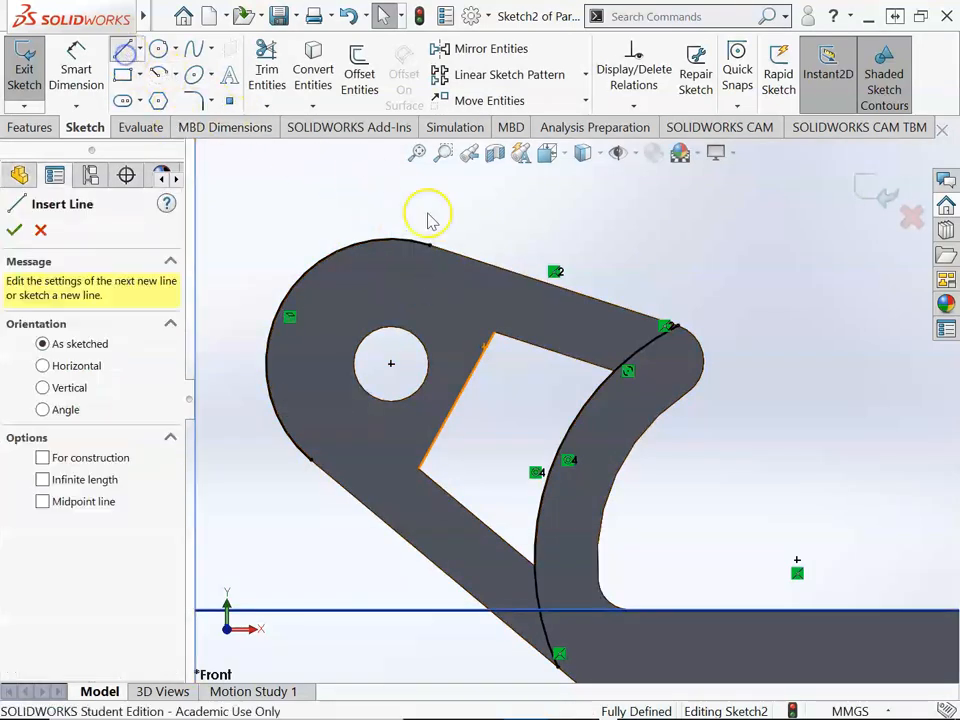
pyautogui.click(677, 327)
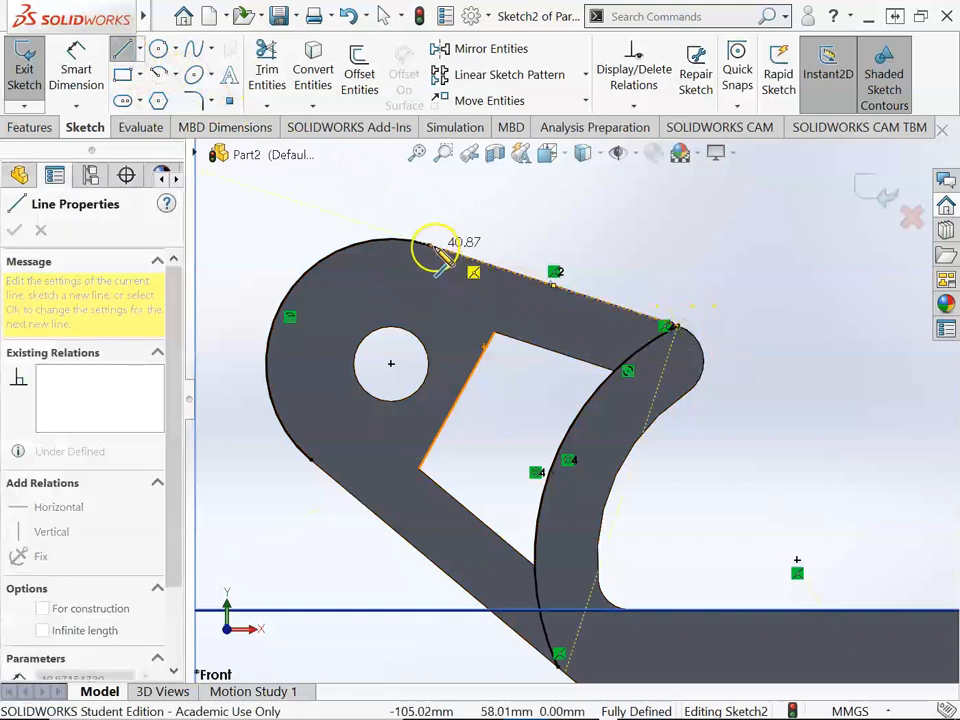
pyautogui.click(429, 243)
pyautogui.press('Escape')
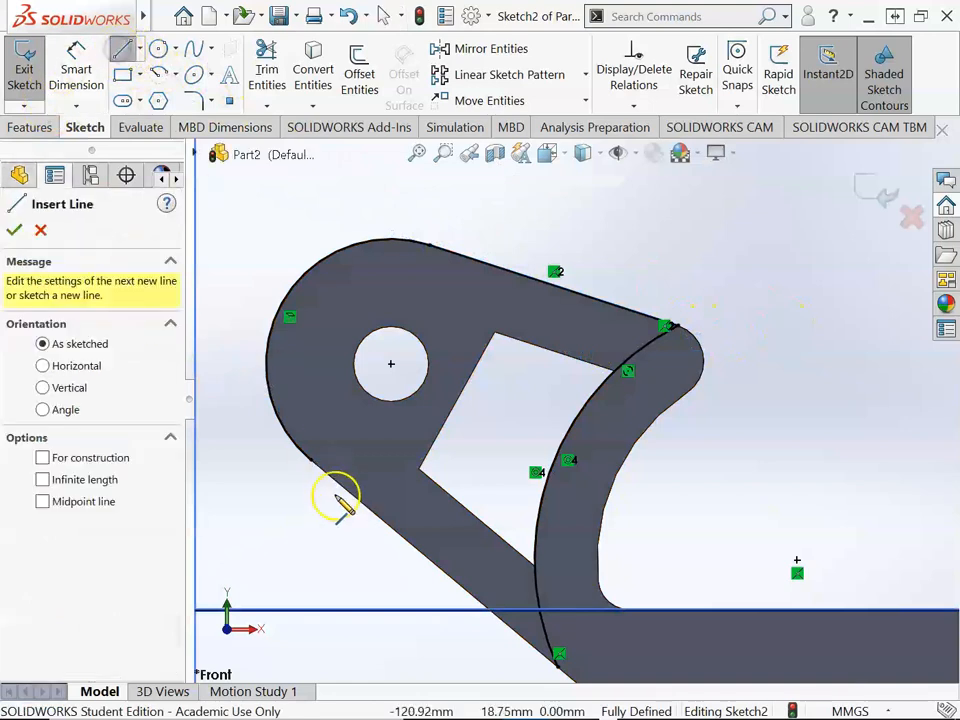
pyautogui.click(312, 460)
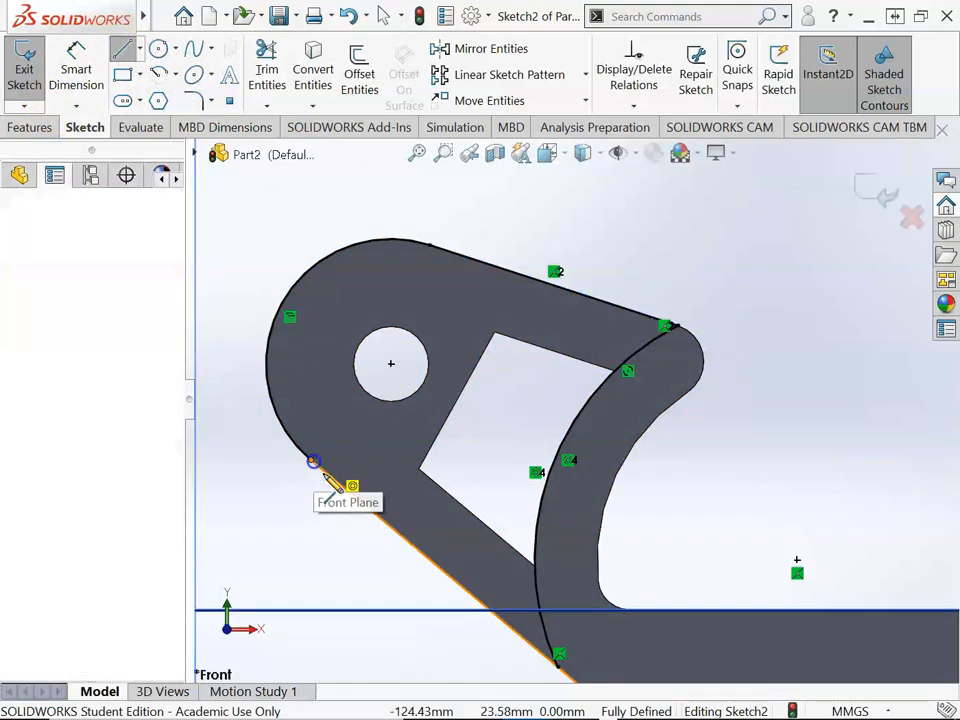
pyautogui.click(560, 660)
pyautogui.press('Escape')
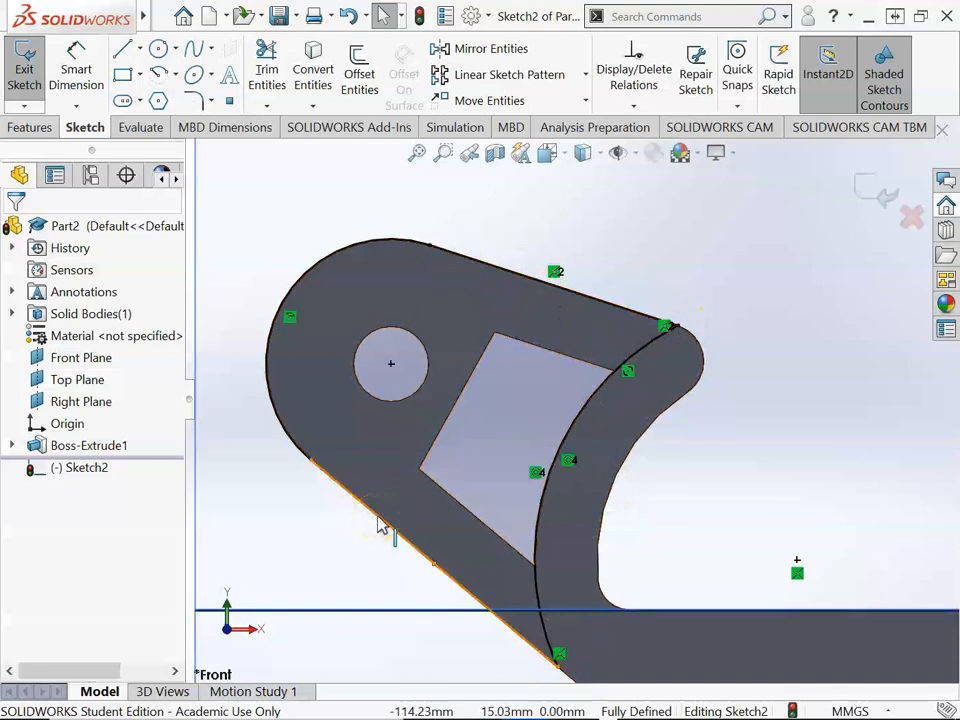
# Step: Cut-extrude the closed hook profile 32 mm about the mid plane
pyautogui.click(31, 128)
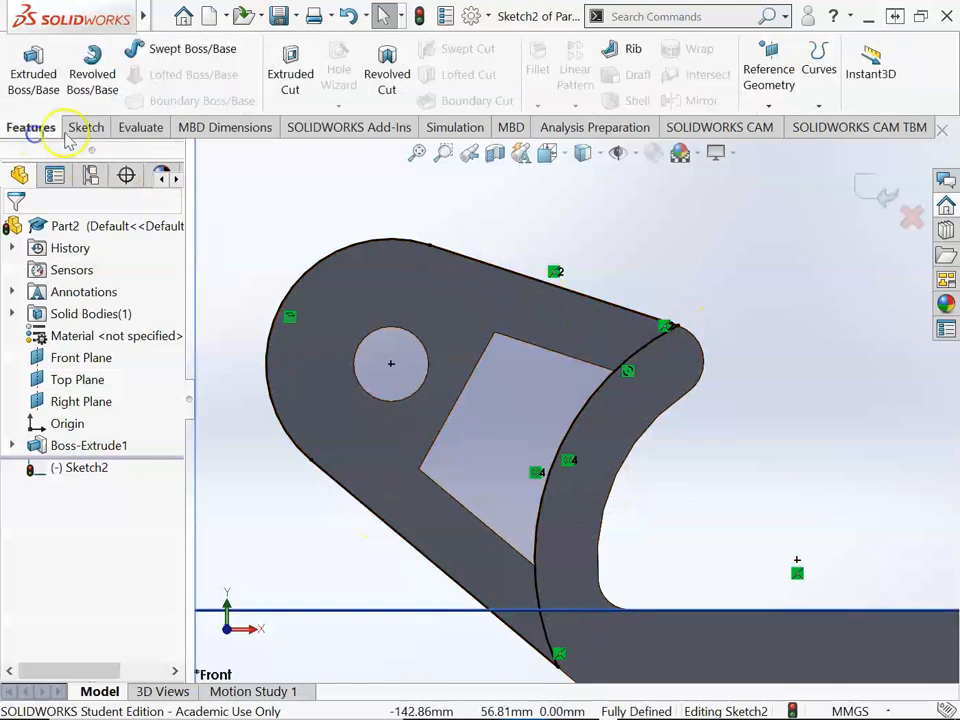
pyautogui.click(300, 78)
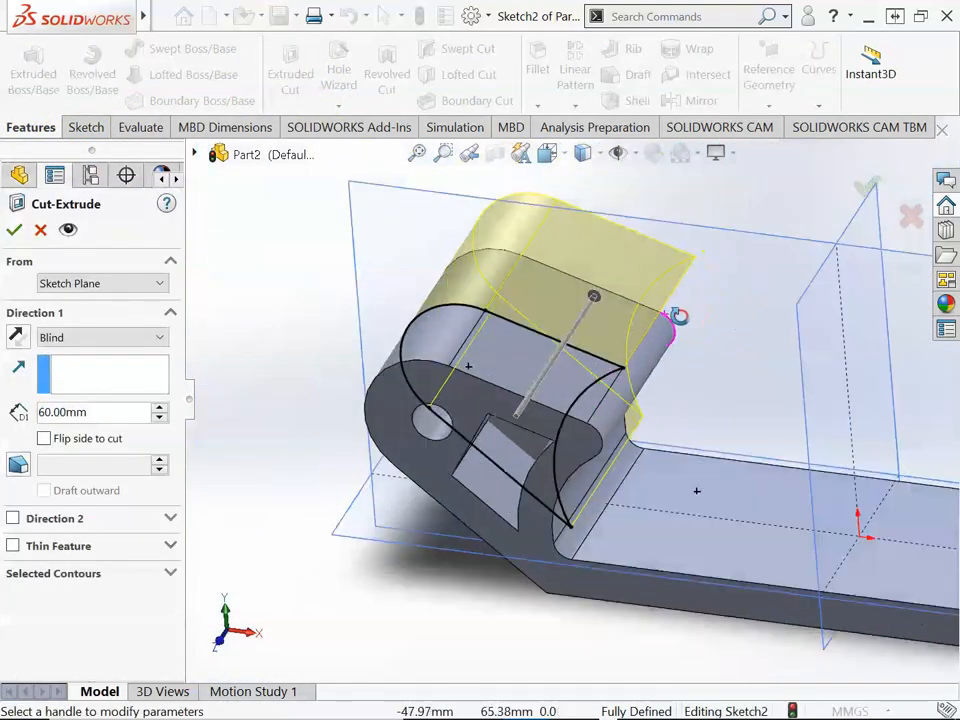
pyautogui.scroll(-3, 564, 375)
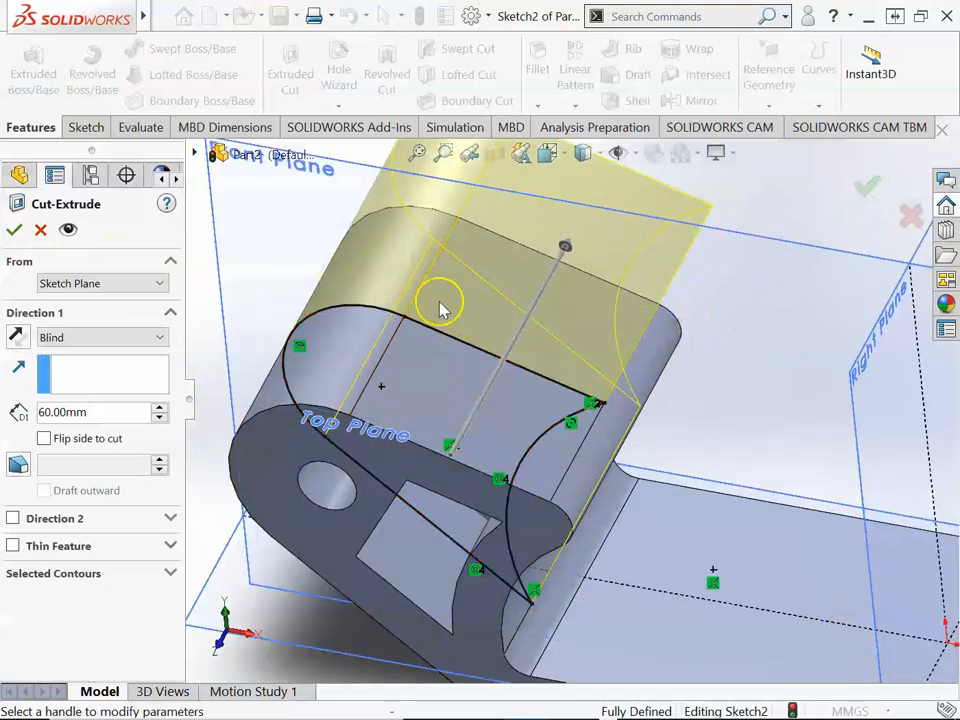
pyautogui.click(148, 337)
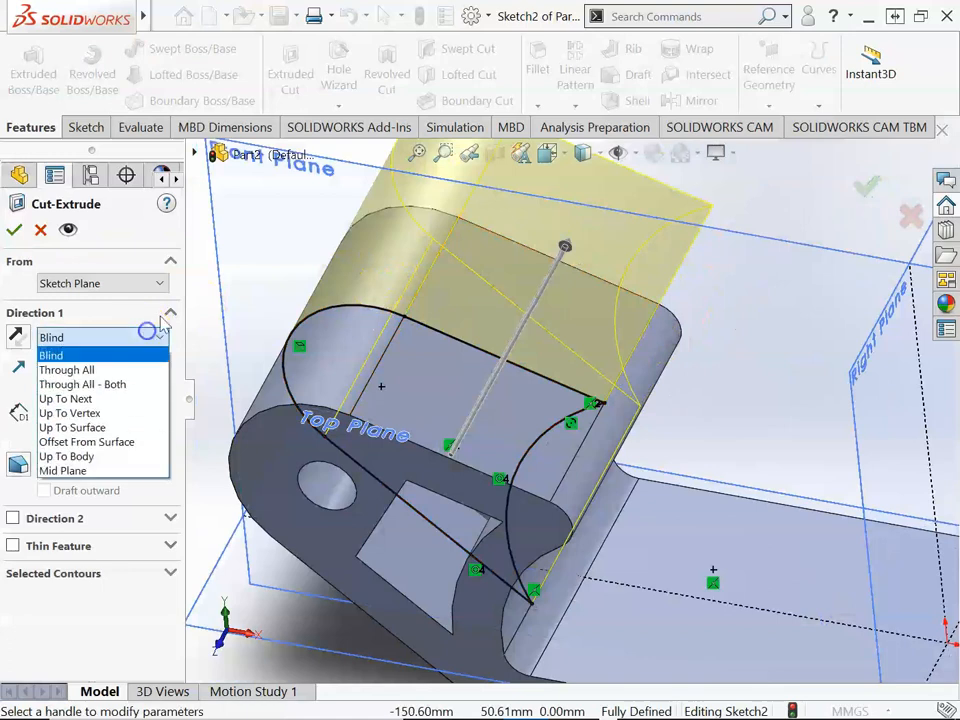
pyautogui.click(72, 470)
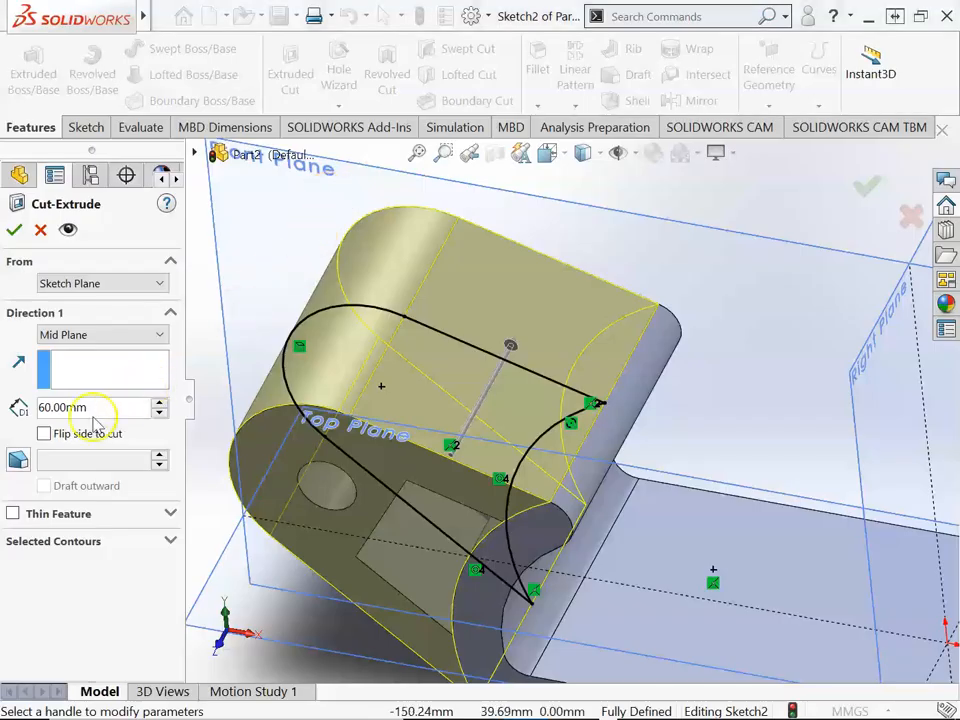
pyautogui.write('32')
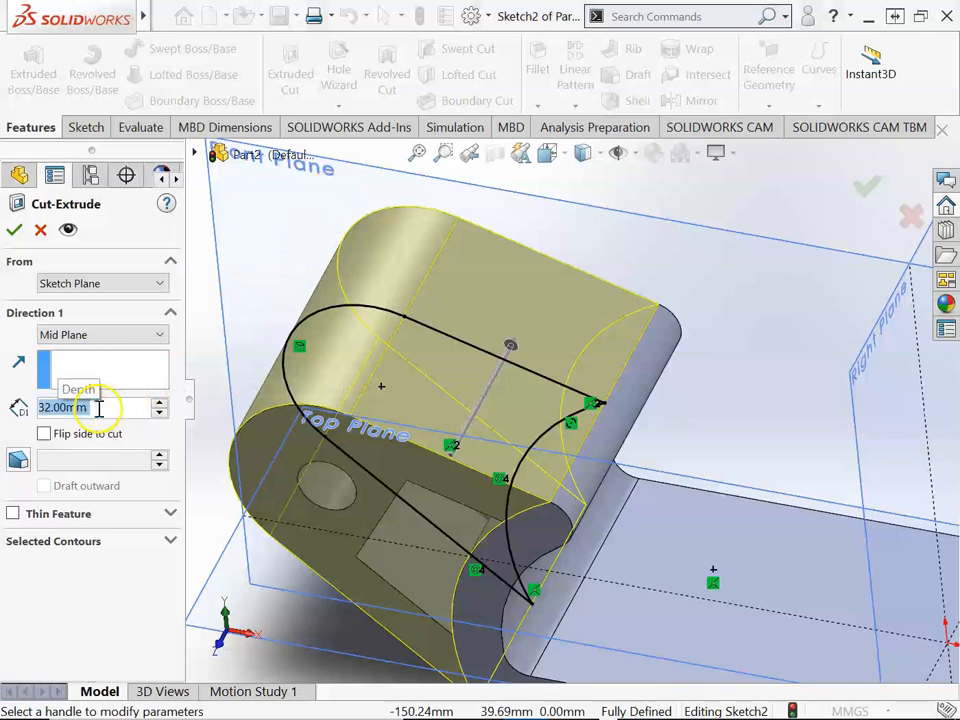
pyautogui.press('Return')
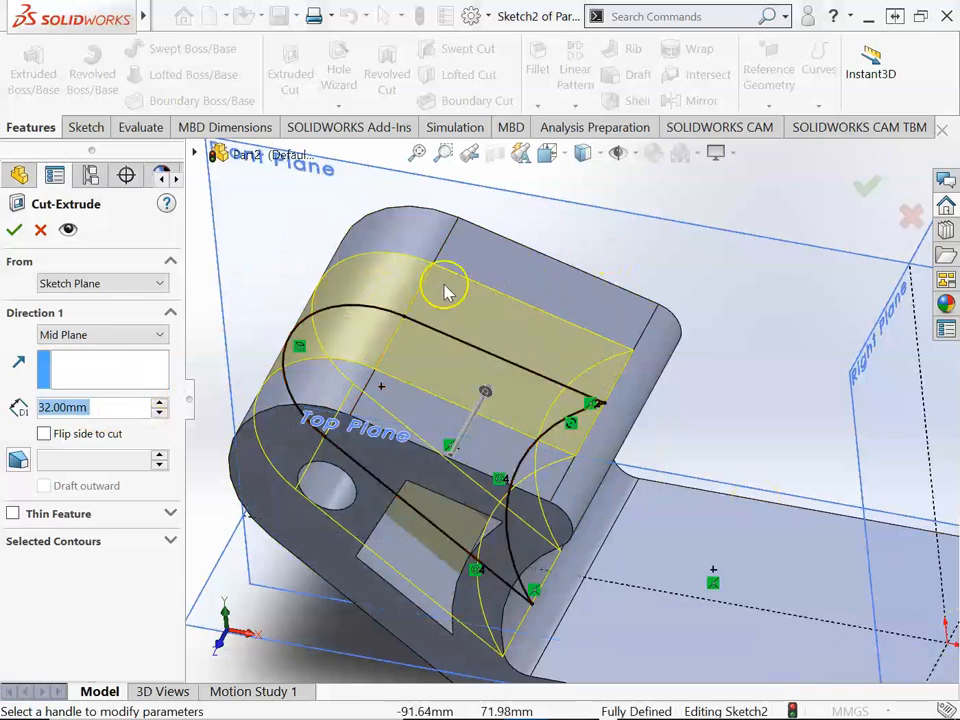
pyautogui.click(14, 229)
# Step: Examine the slotted hook end and the eye at the lever's other end, and consult the lever drawing in the browser
pyautogui.moveTo(549, 497); pyautogui.dragTo(620, 430, button='middle')
pyautogui.scroll(3, 620, 430)
pyautogui.scroll(-2, 672, 434)
pyautogui.scroll(3, 707, 414)
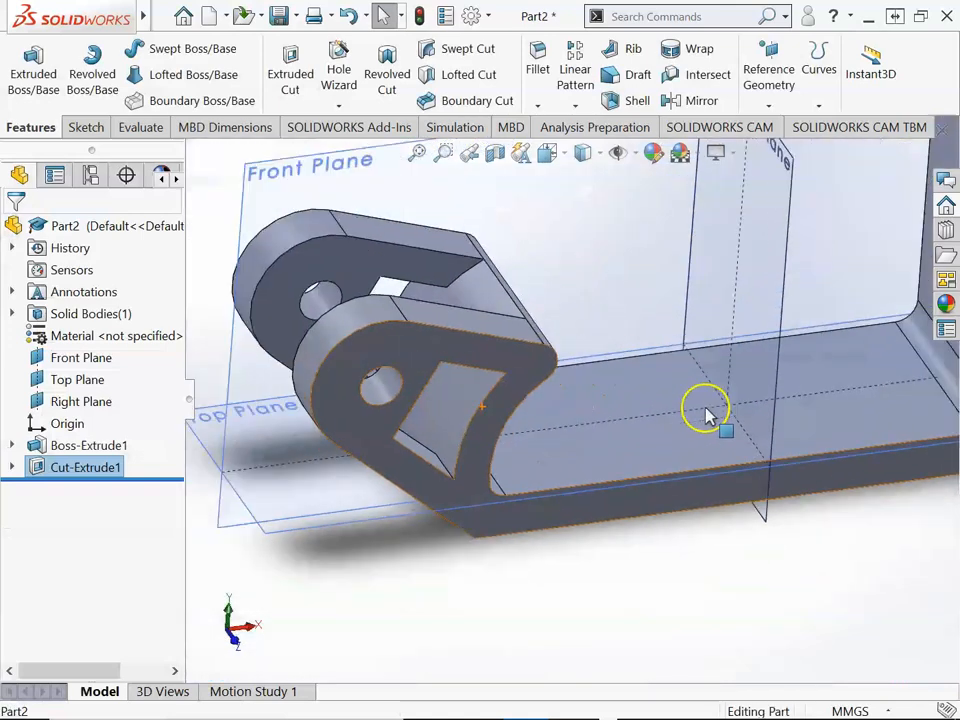
pyautogui.scroll(-3, 774, 330)
pyautogui.scroll(5, 776, 320)
pyautogui.moveTo(789, 261); pyautogui.dragTo(766, 287, button='middle')
pyautogui.hotkey('alt', 'Tab')
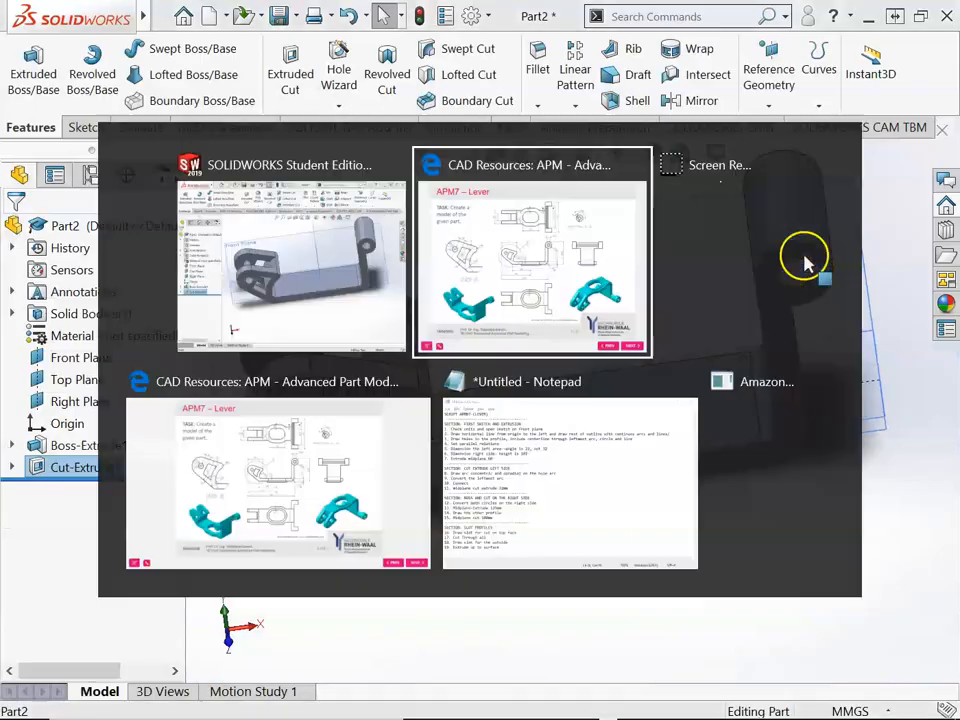
pyautogui.hotkey('alt', 'Tab')
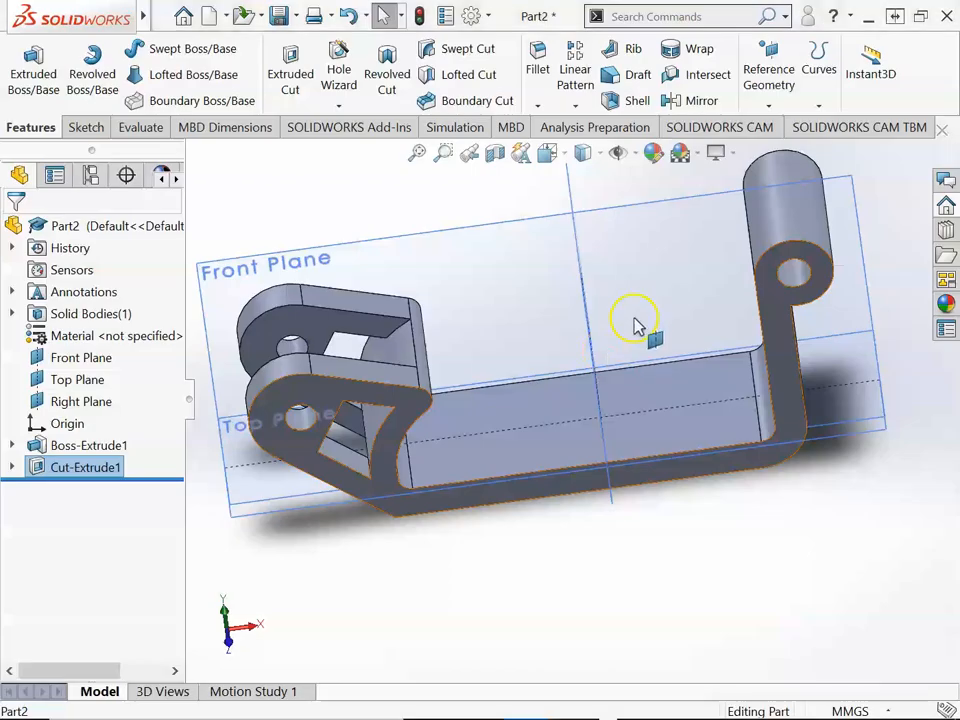
pyautogui.hotkey('alt', 'Tab')
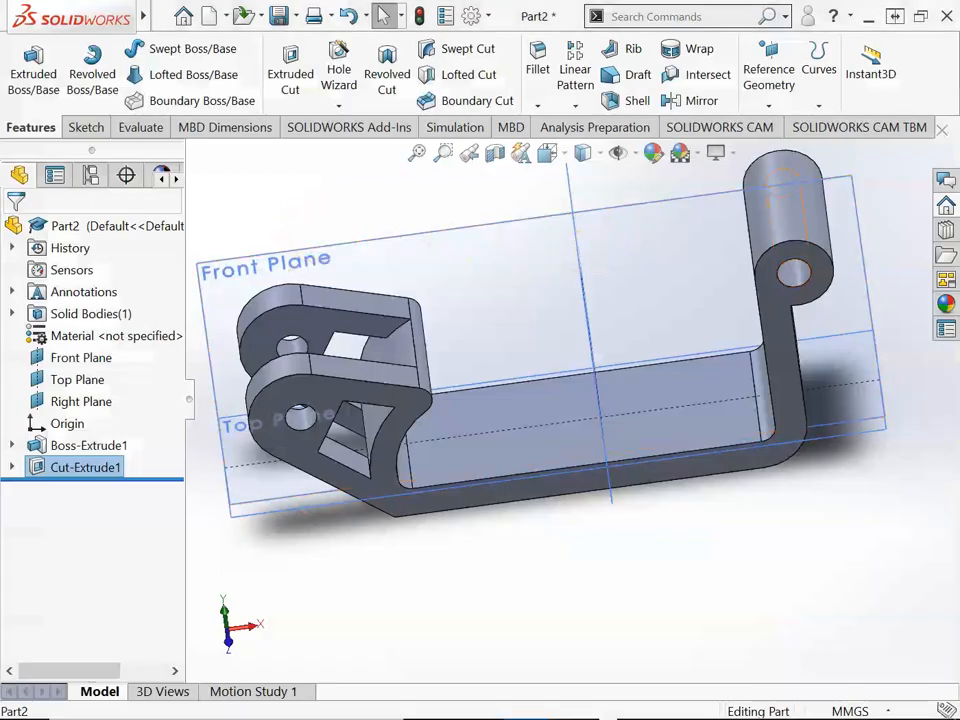
# Step: Orient the view normal to the Front Plane and start a new sketch on it
pyautogui.rightClick(84, 358)
pyautogui.click(191, 345)
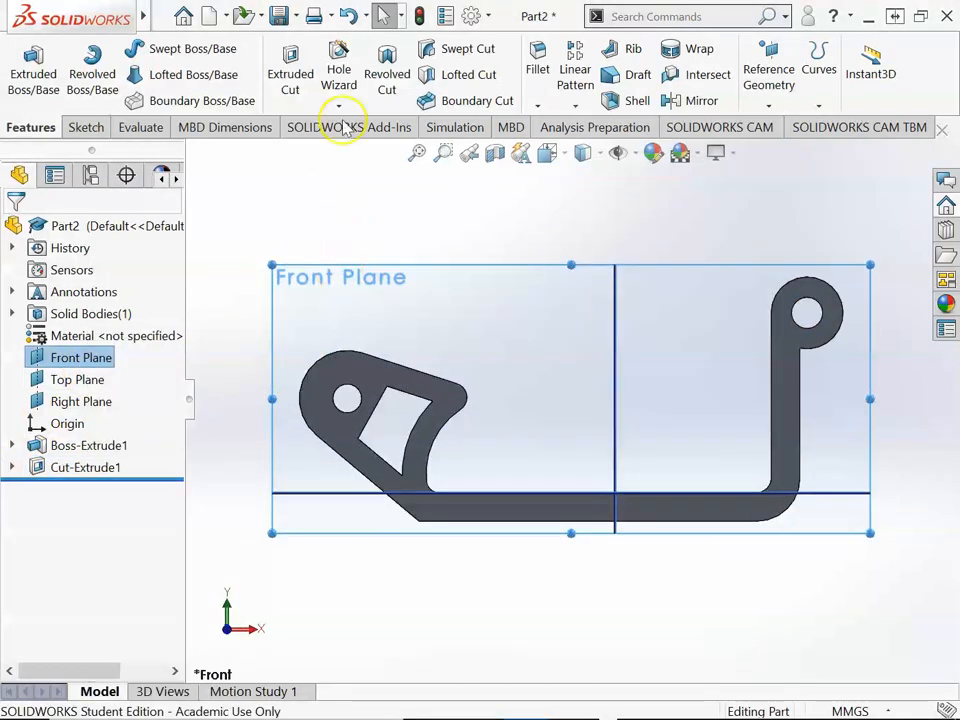
pyautogui.click(86, 127)
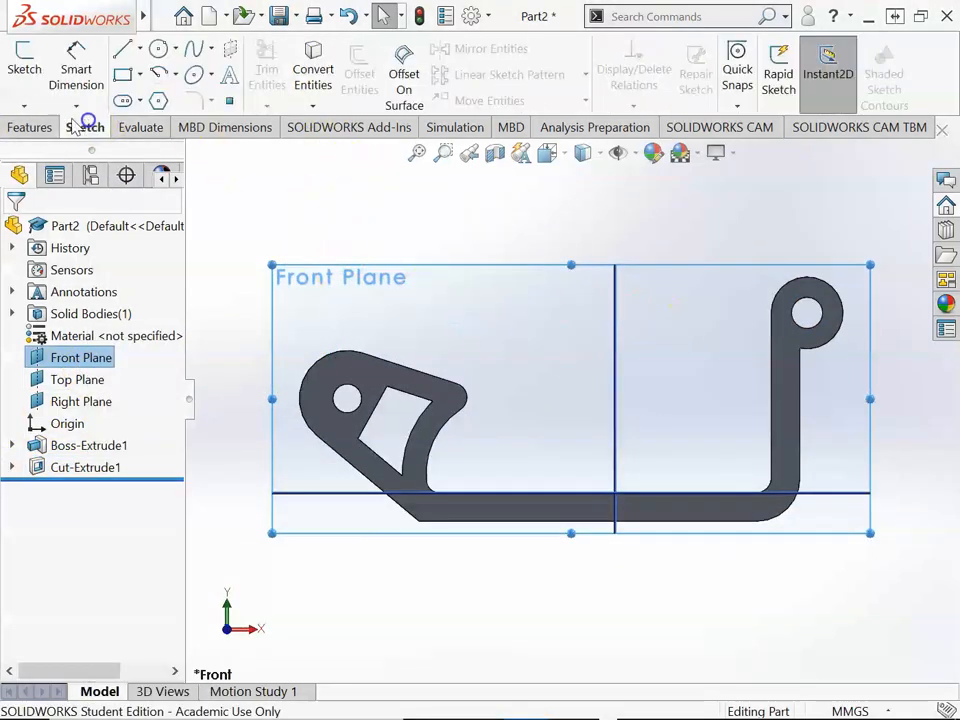
pyautogui.click(24, 66)
# Step: Convert the circular hole edge of the eye atop the upright arm into a sketch circle
pyautogui.scroll(-2, 885, 330)
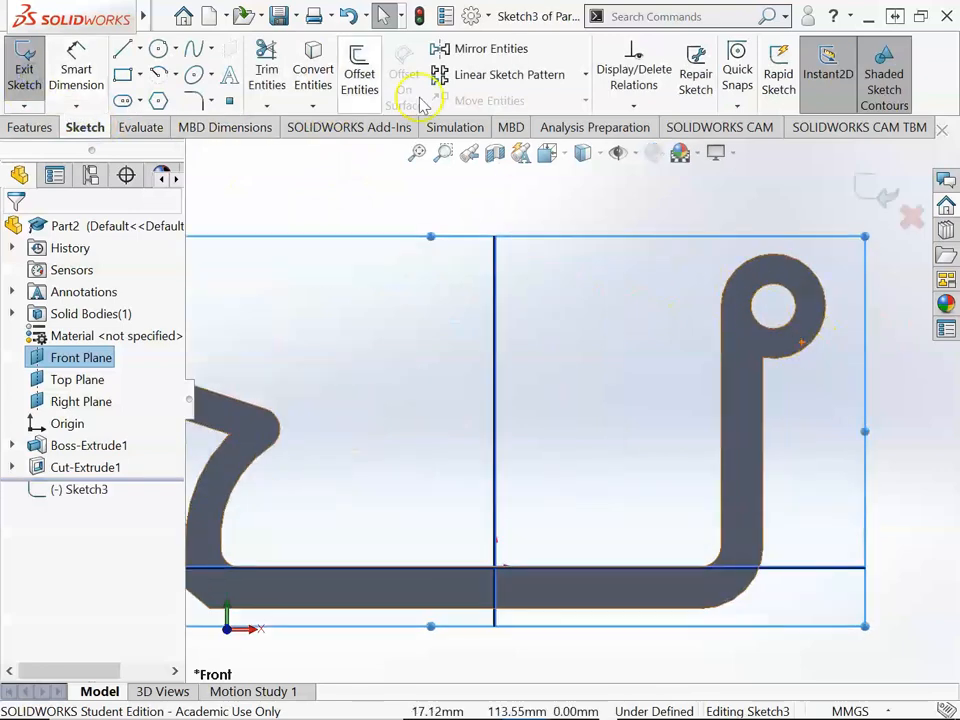
pyautogui.click(334, 72)
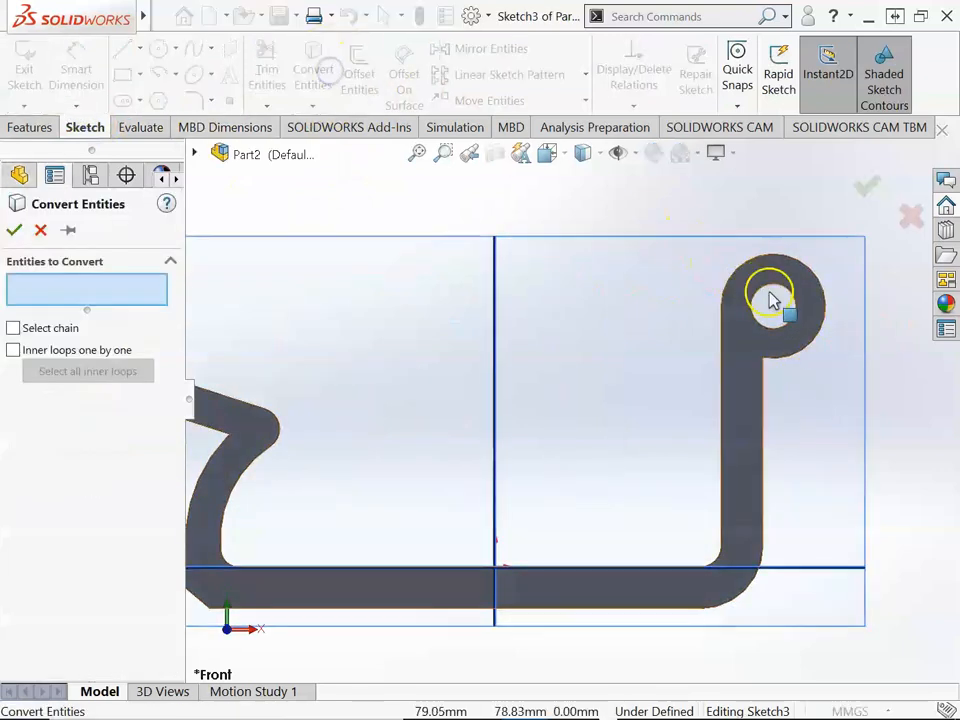
pyautogui.click(797, 307)
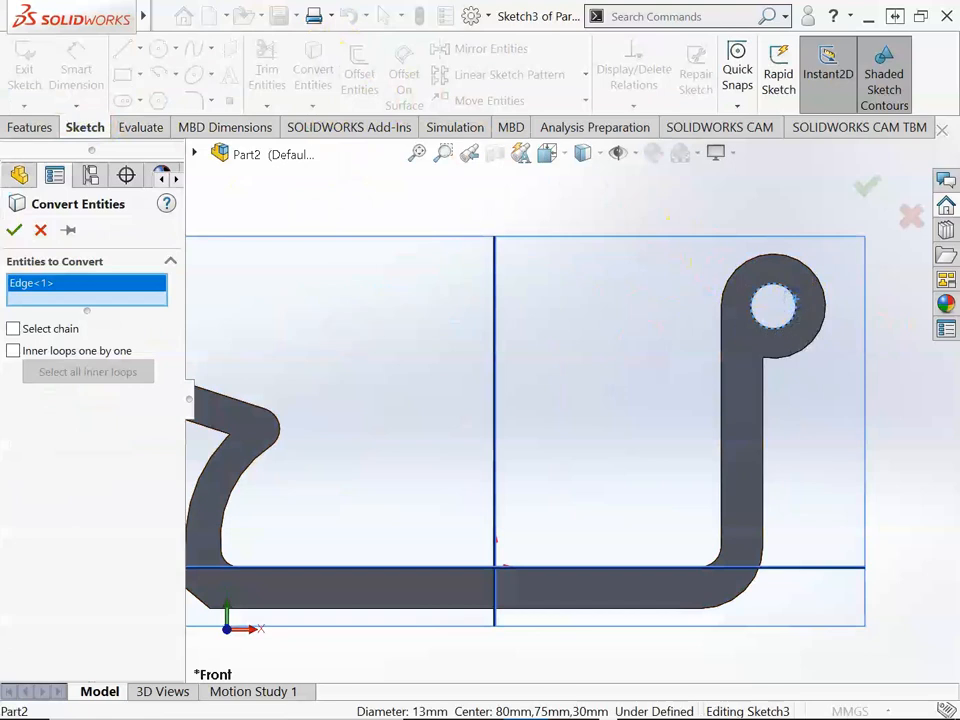
pyautogui.click(12, 232)
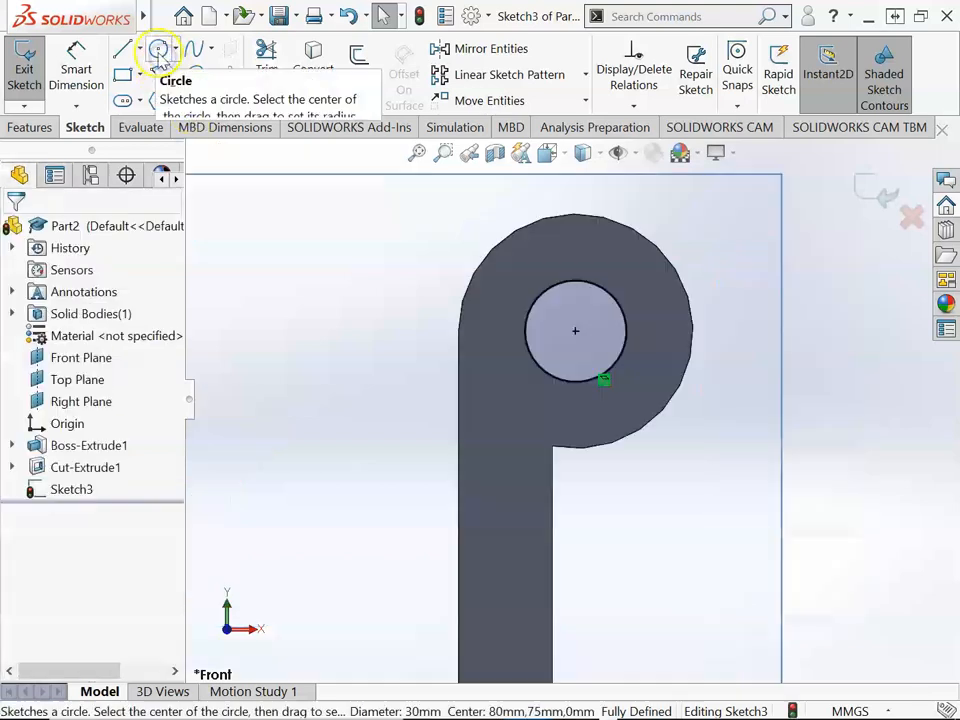
# Step: Sketch a circle of about 18.7 mm radius centered on the eye's hole and make it coradial with the eye's outer rounded edge
pyautogui.click(158, 52)
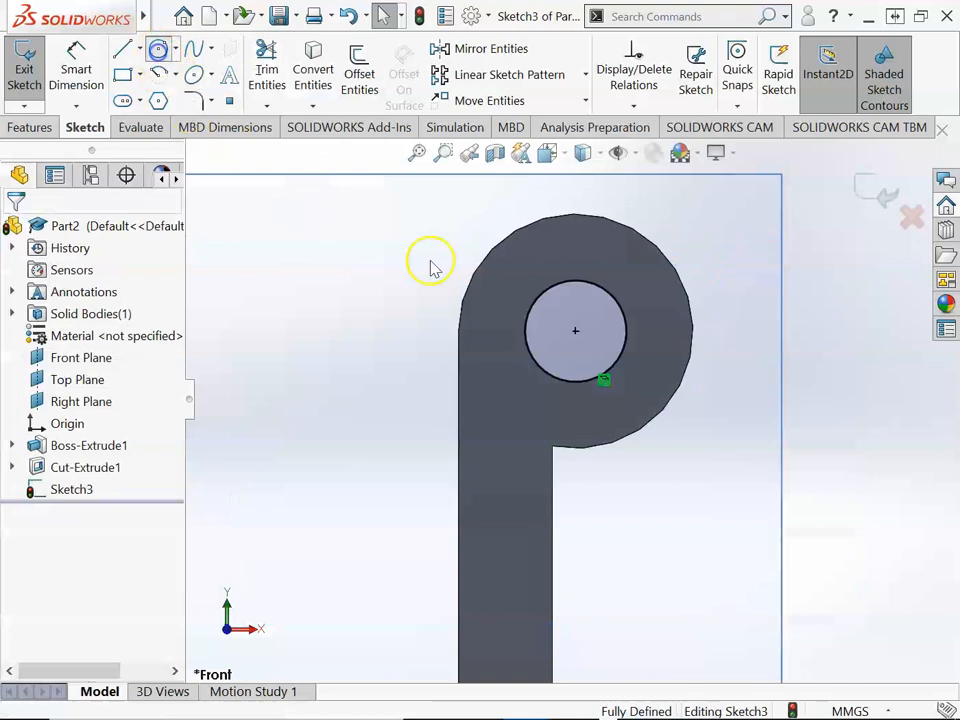
pyautogui.click(575, 331)
pyautogui.click(722, 320)
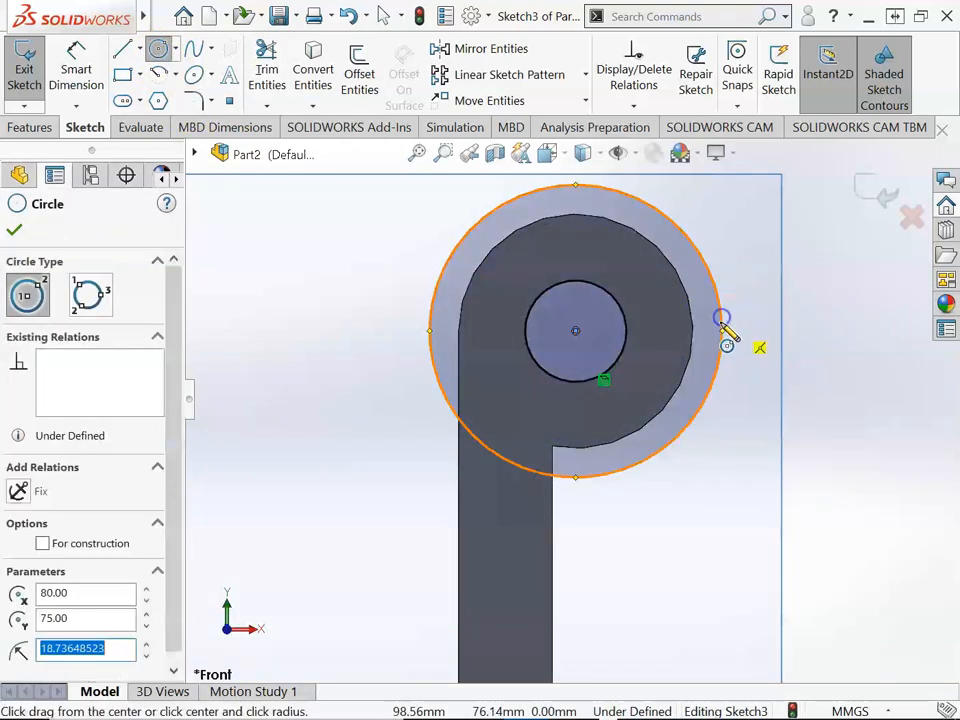
pyautogui.press('Escape')
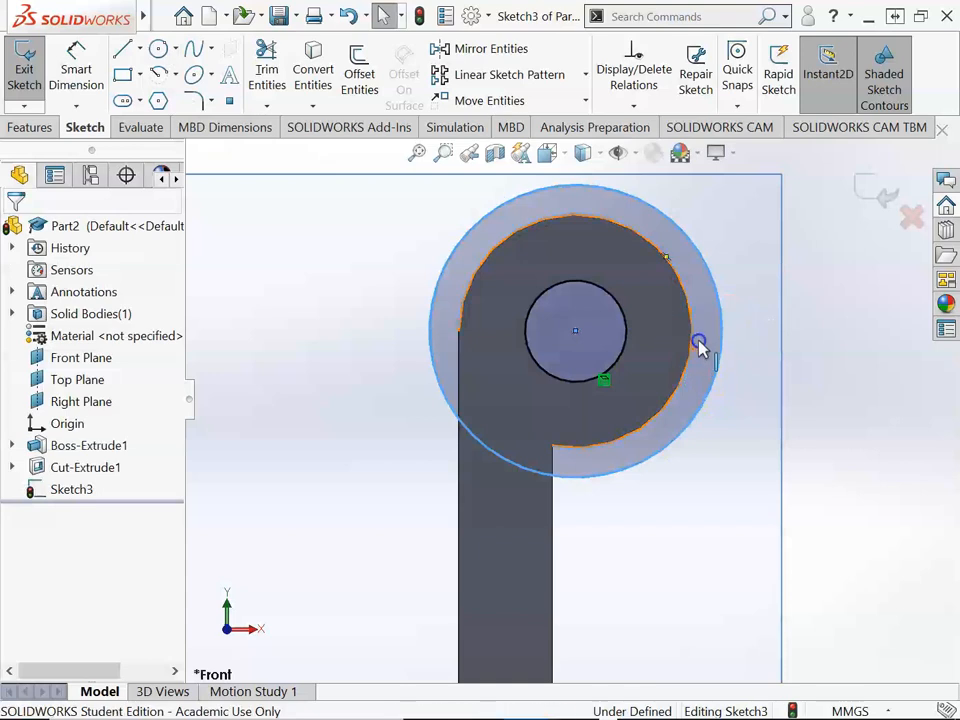
pyautogui.keyDown('ctrl'); pyautogui.click(700, 345); pyautogui.keyUp('ctrl')
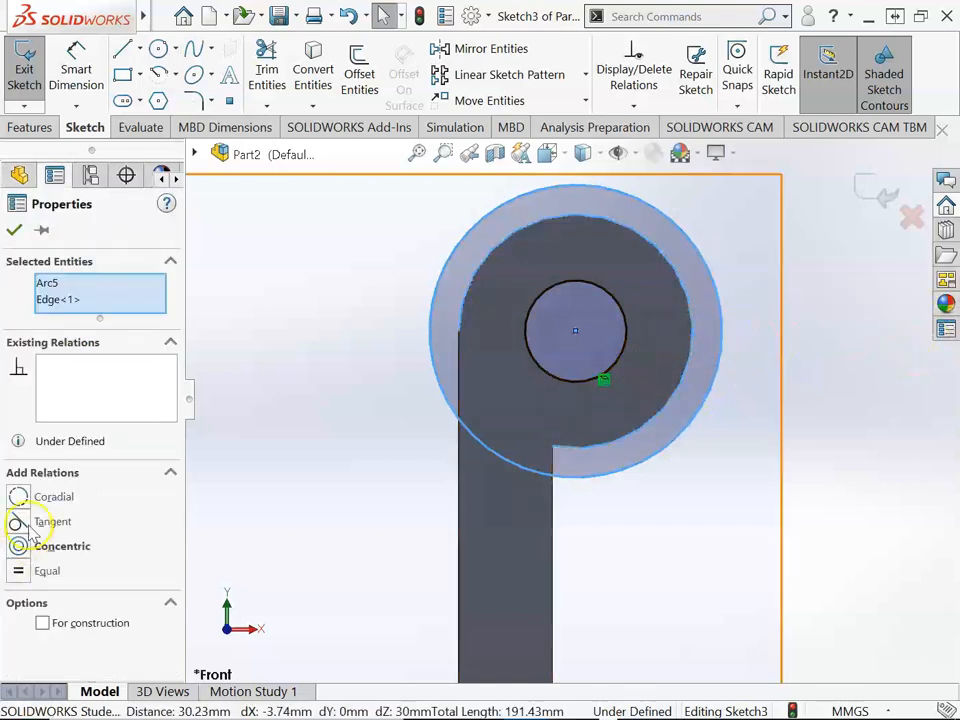
pyautogui.click(18, 497)
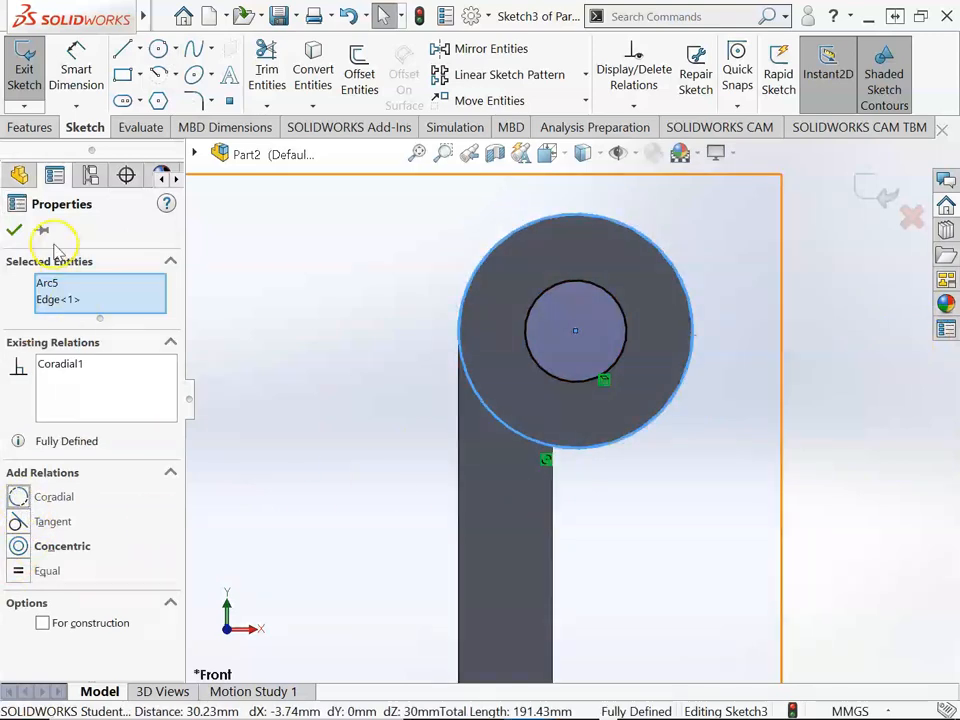
pyautogui.click(14, 232)
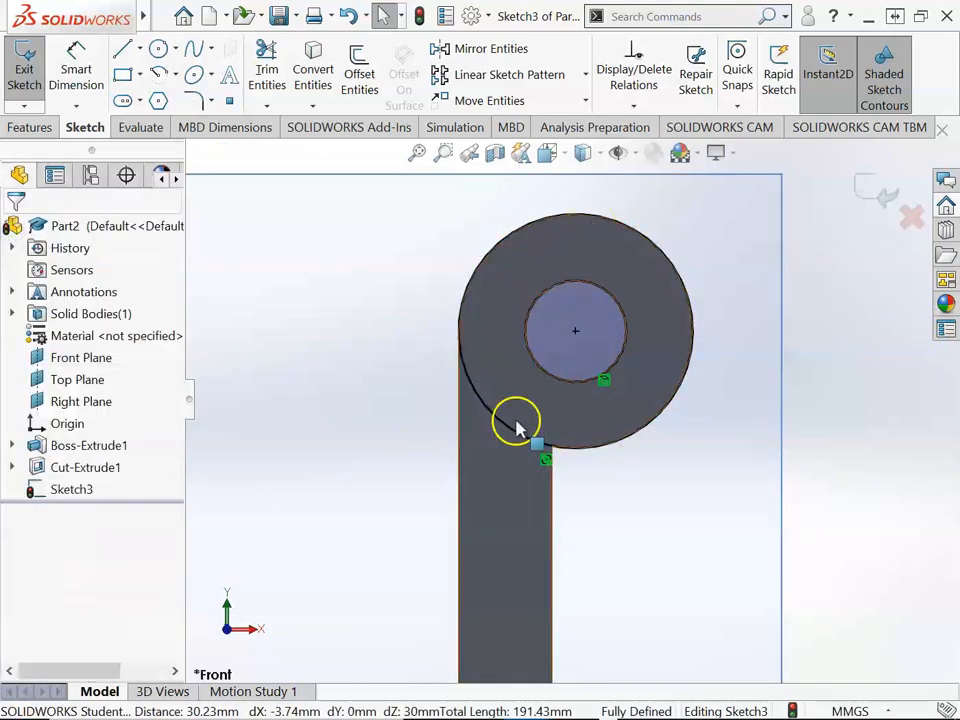
# Step: Extrude the eye's ring sketch as a merged boss with the Mid Plane end condition and a depth of 135 mm
pyautogui.scroll(-2, 620, 490)
pyautogui.scroll(4, 565, 460)
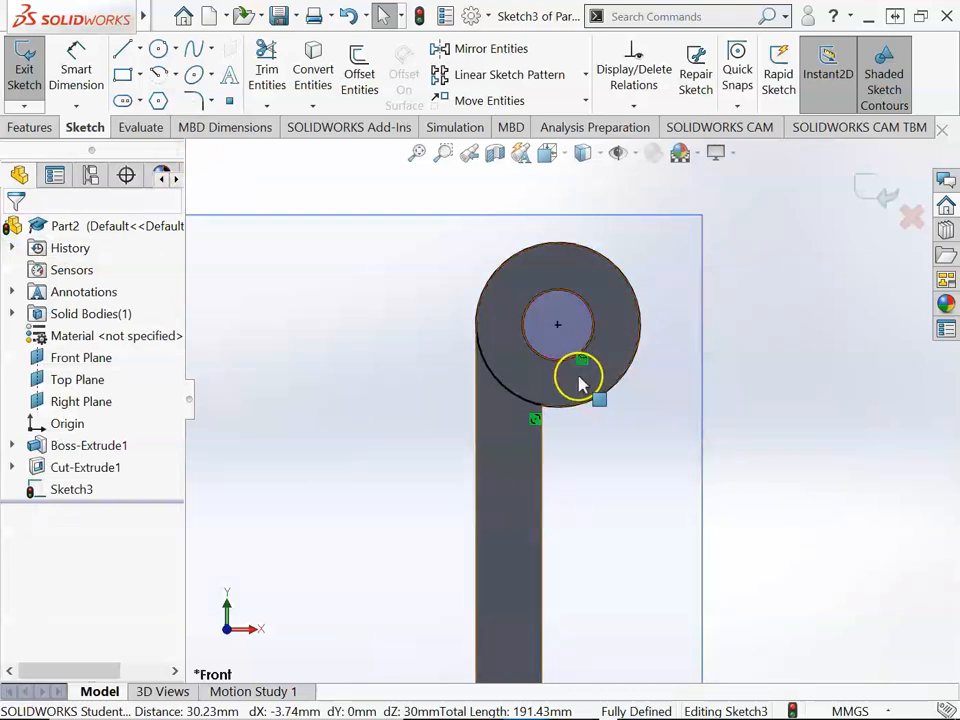
pyautogui.click(30, 128)
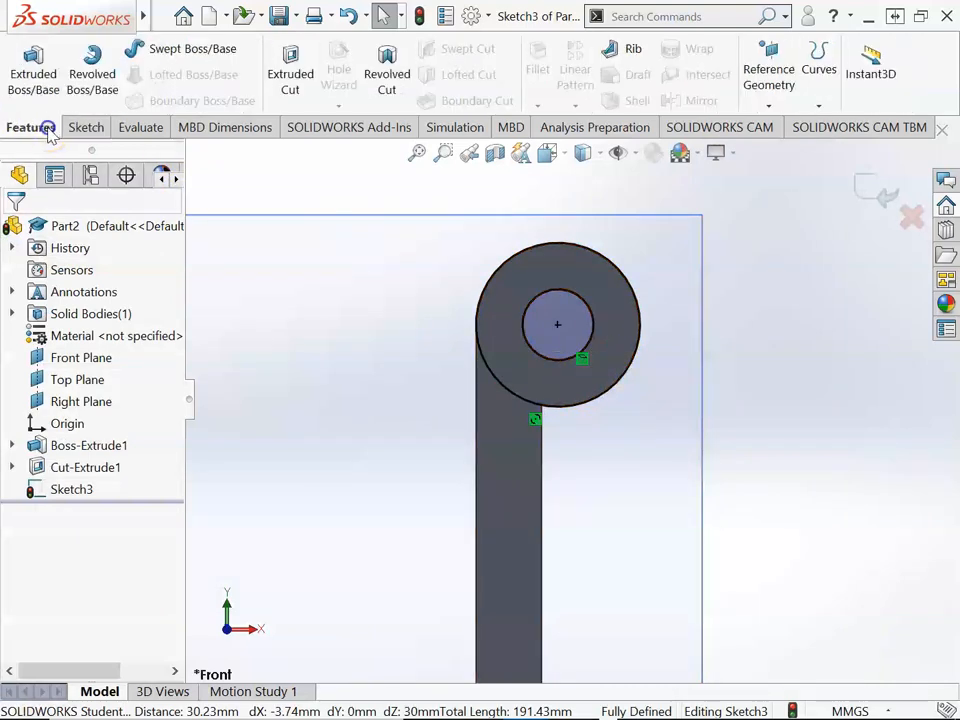
pyautogui.click(40, 80)
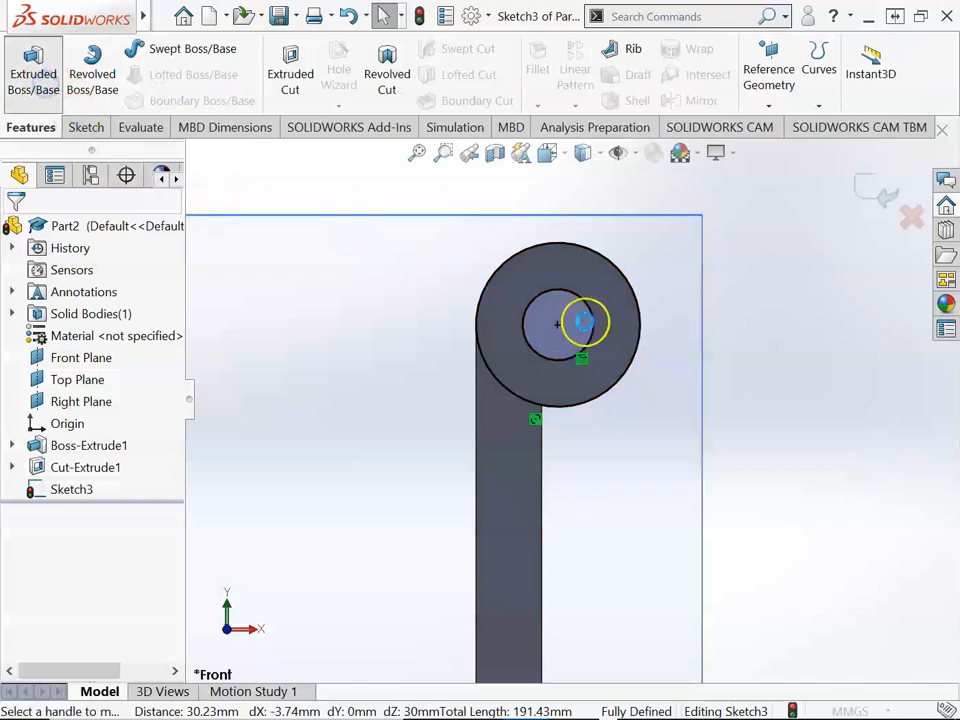
pyautogui.click(156, 337)
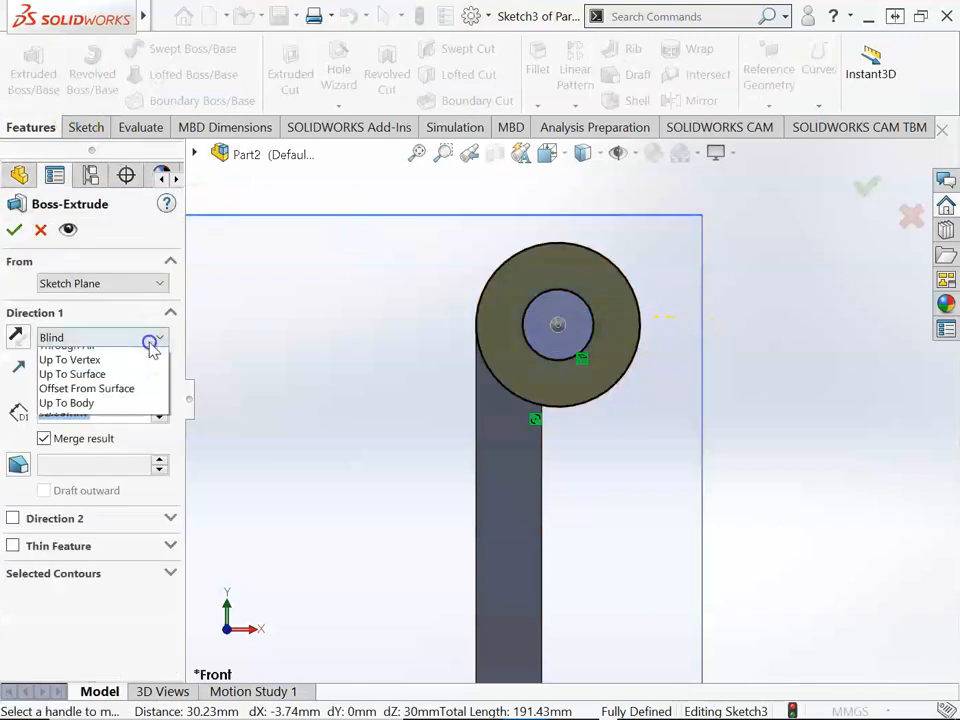
pyautogui.click(73, 442)
pyautogui.click(116, 457)
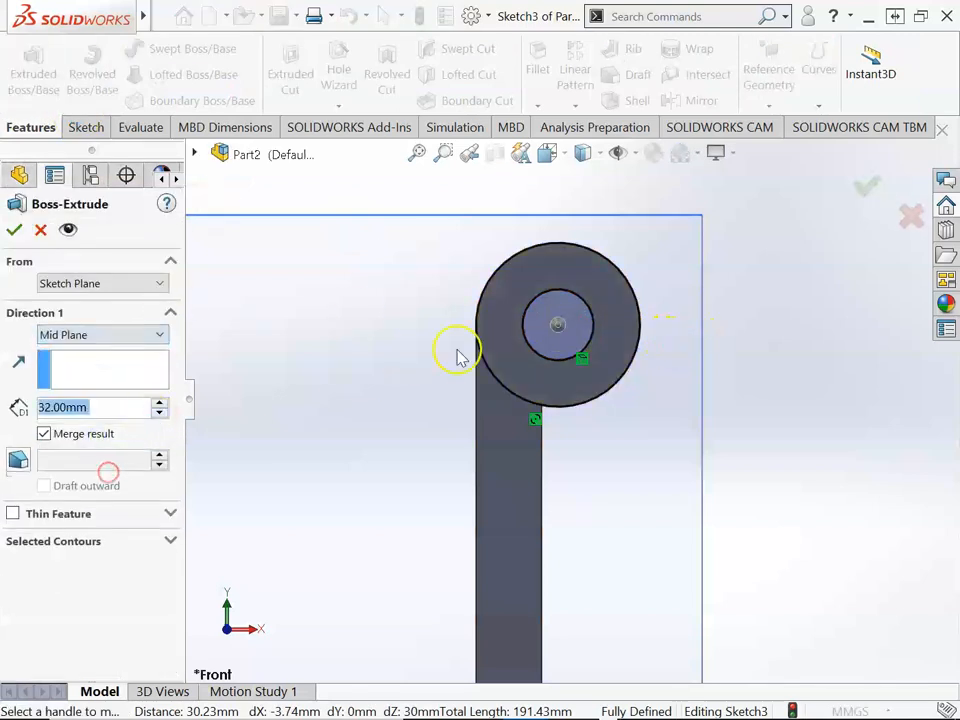
pyautogui.moveTo(458, 357); pyautogui.dragTo(395, 432, button='middle')
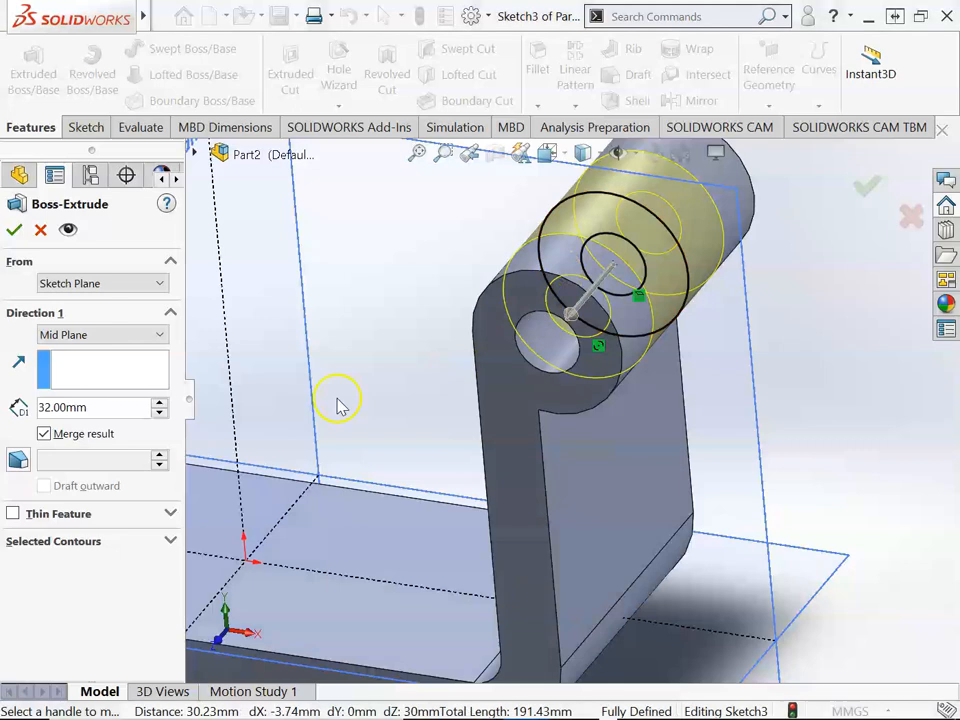
pyautogui.write('125')
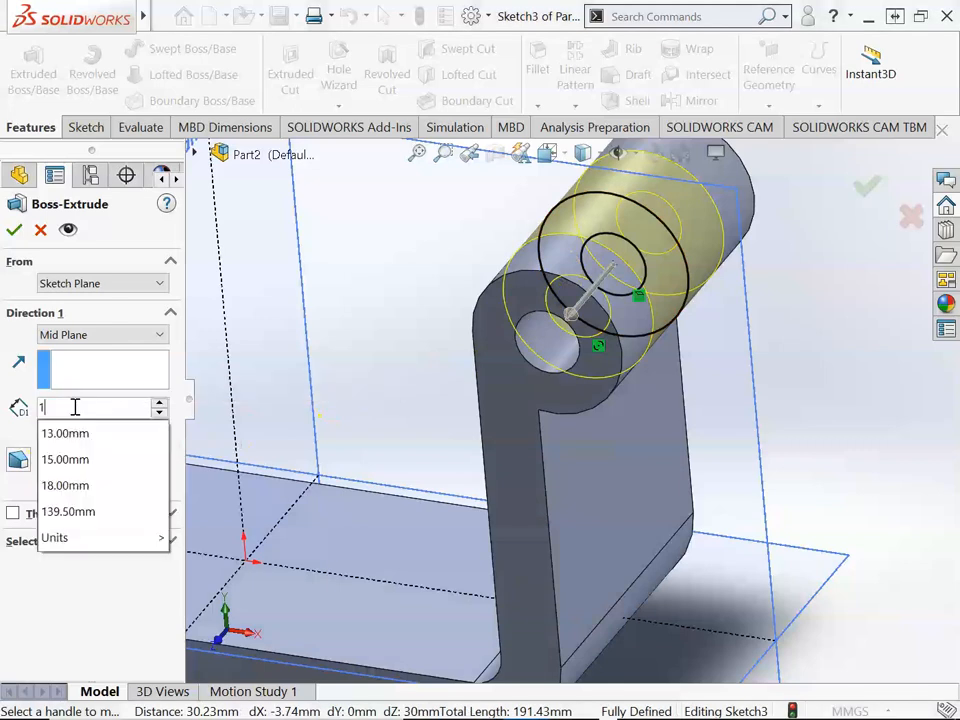
pyautogui.press('BackSpace')
pyautogui.press('BackSpace')
pyautogui.write('35')
pyautogui.press('Return')
pyautogui.scroll(3, 580, 380)
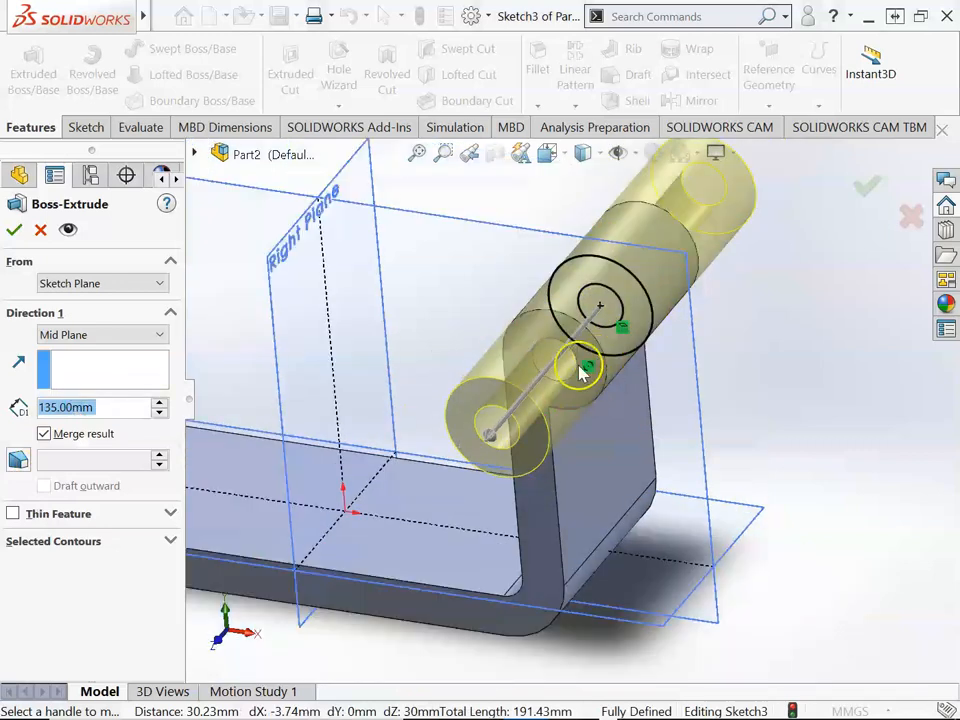
pyautogui.click(14, 230)
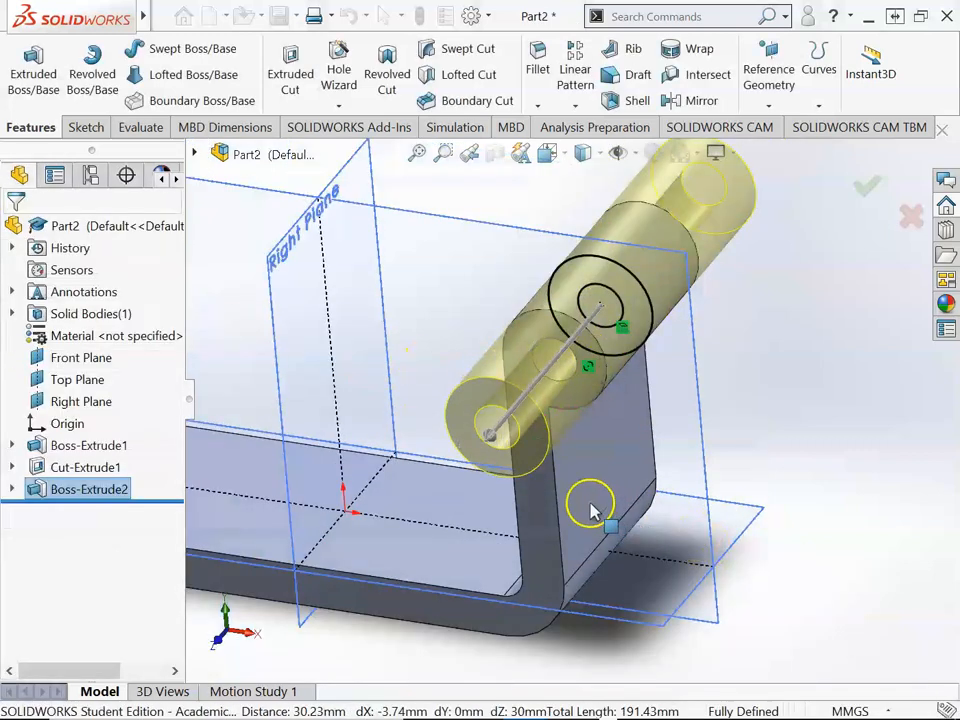
pyautogui.scroll(3, 580, 510)
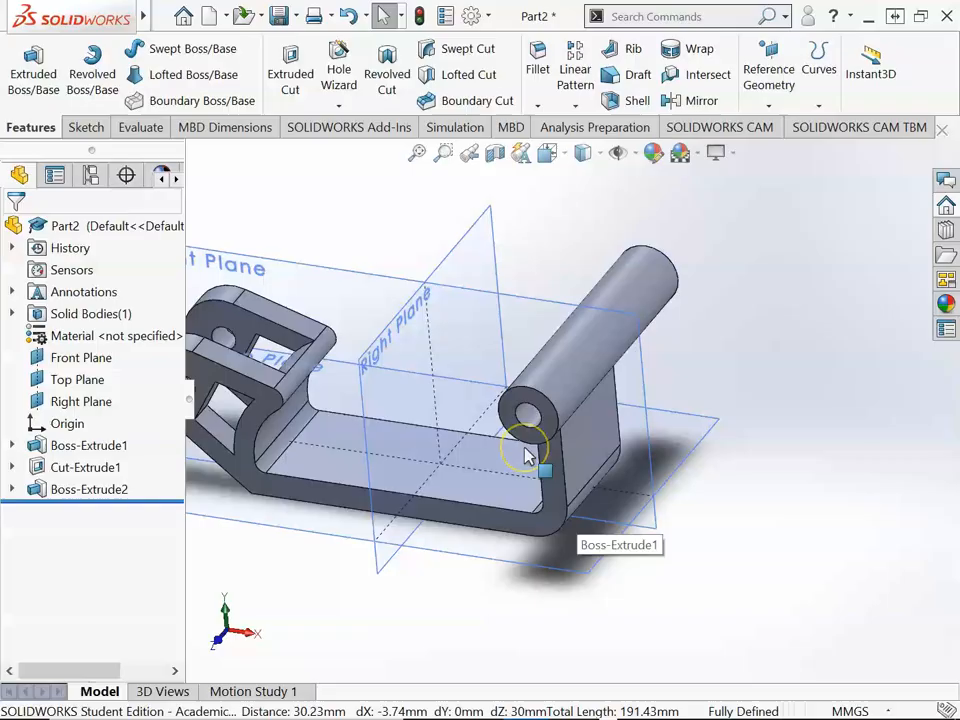
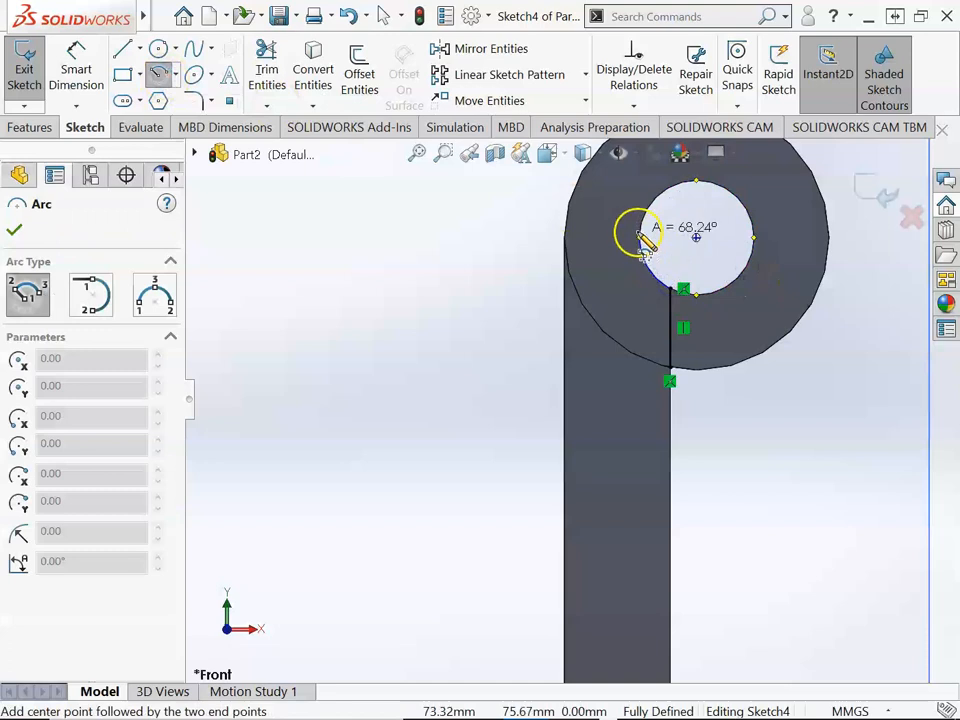
# Step: Finish the arc along the hole's edge and sketch a concentric arc of about 244° along the eye's outer edge from the vertical line's lower end
pyautogui.click(654, 227)
pyautogui.press('Escape')
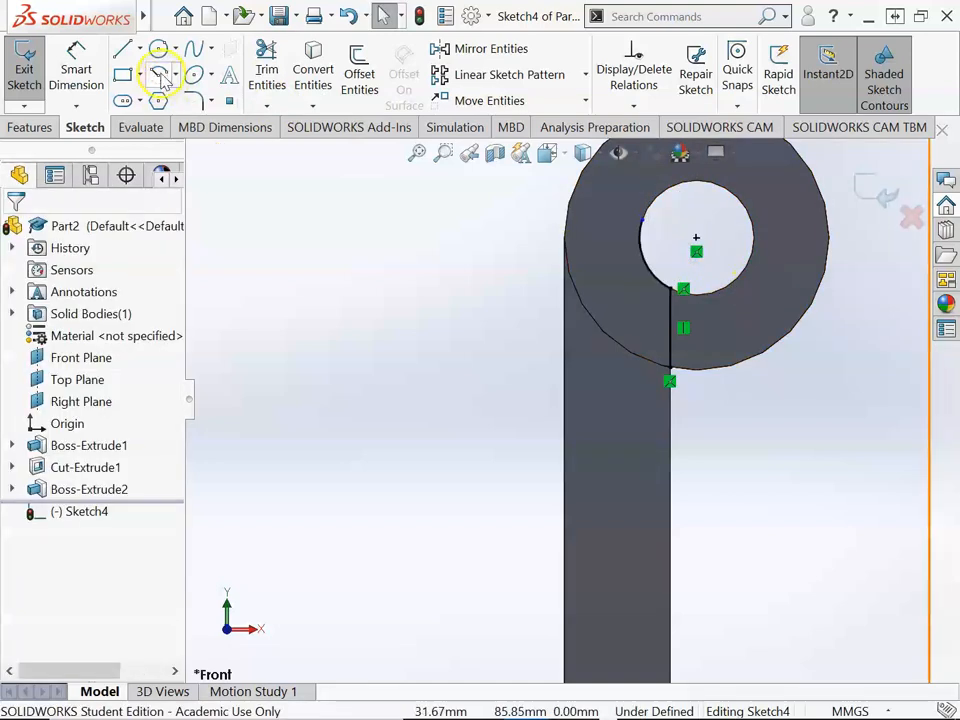
pyautogui.click(158, 74)
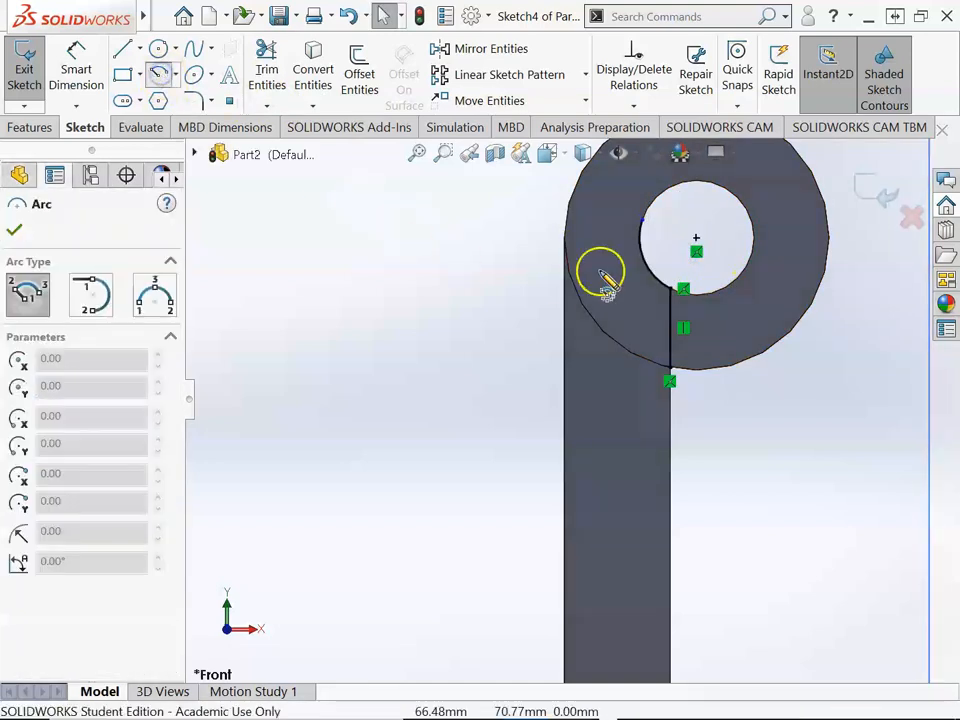
pyautogui.click(695, 239)
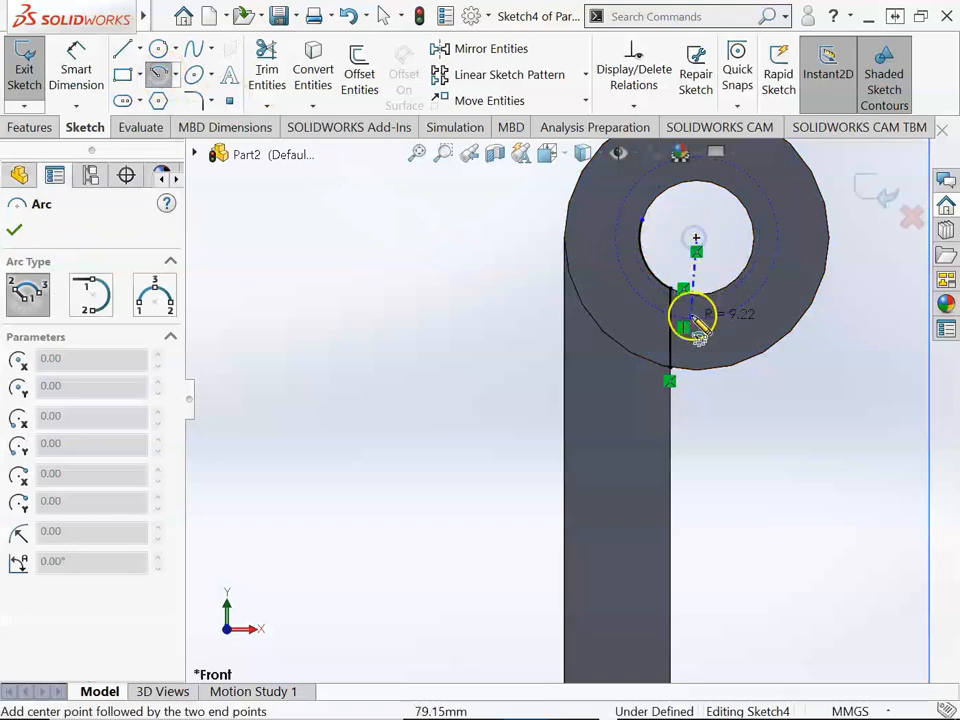
pyautogui.click(684, 380)
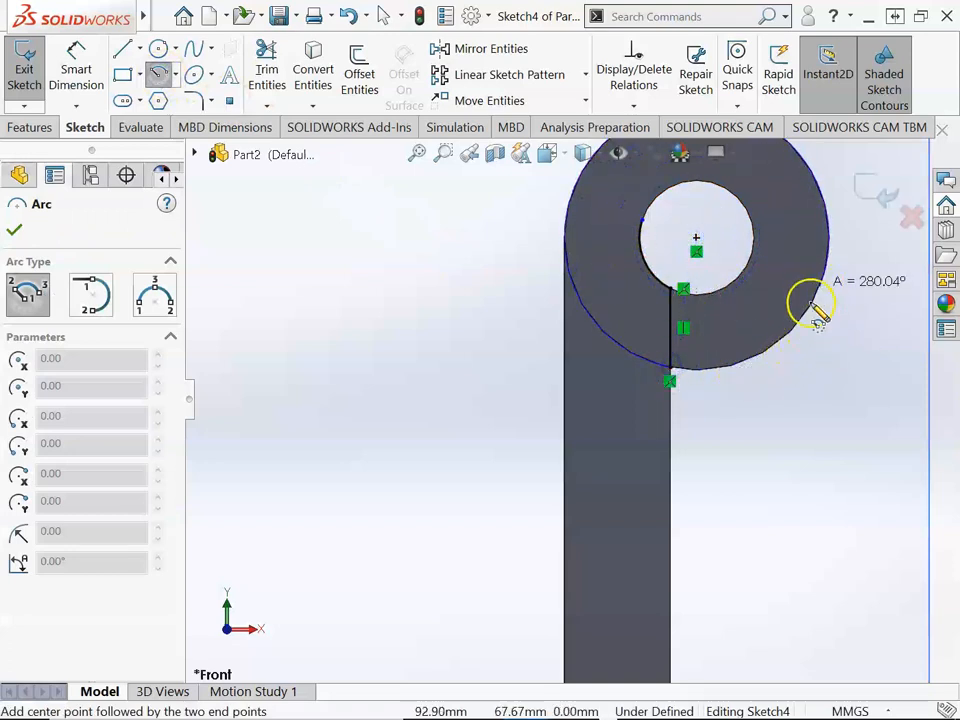
pyautogui.scroll(1, 590, 300)
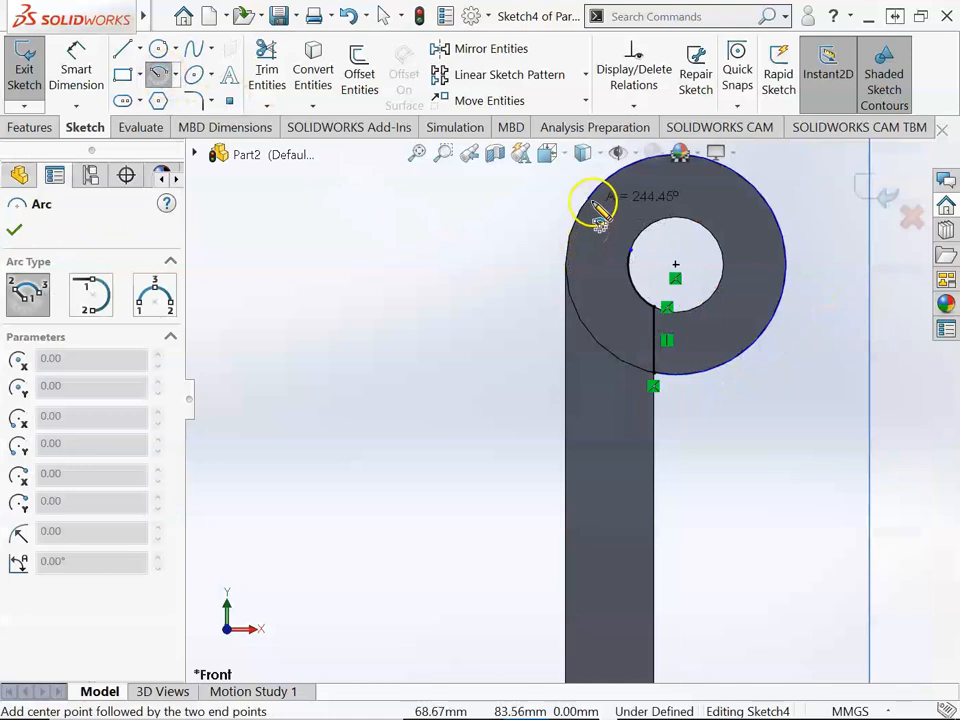
pyautogui.click(595, 210)
pyautogui.press('Escape')
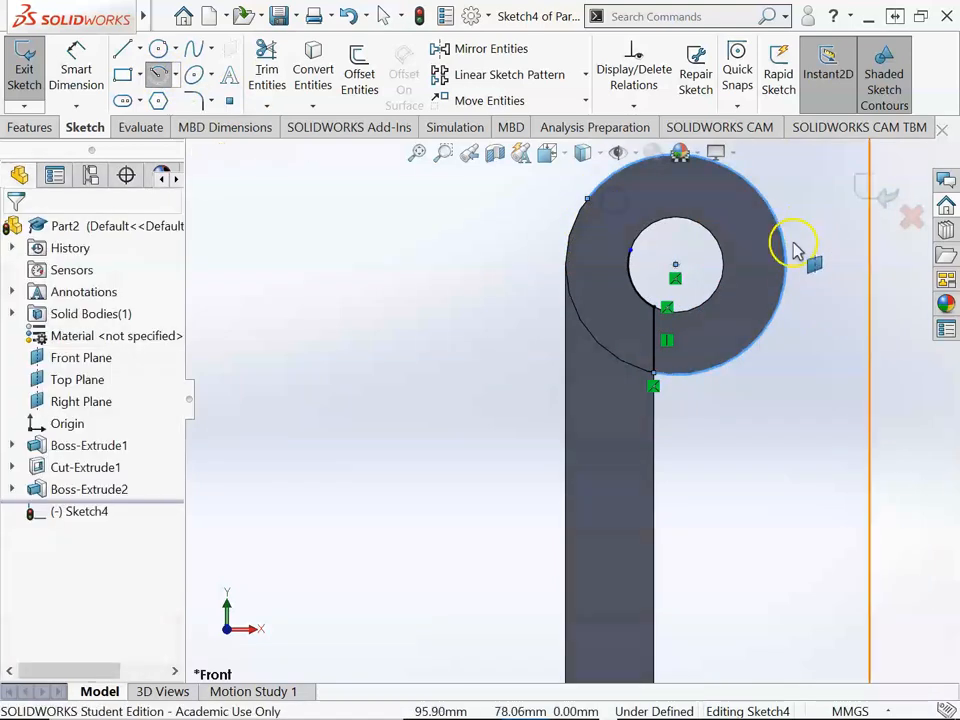
pyautogui.scroll(-2, 770, 250)
pyautogui.scroll(2, 640, 330)
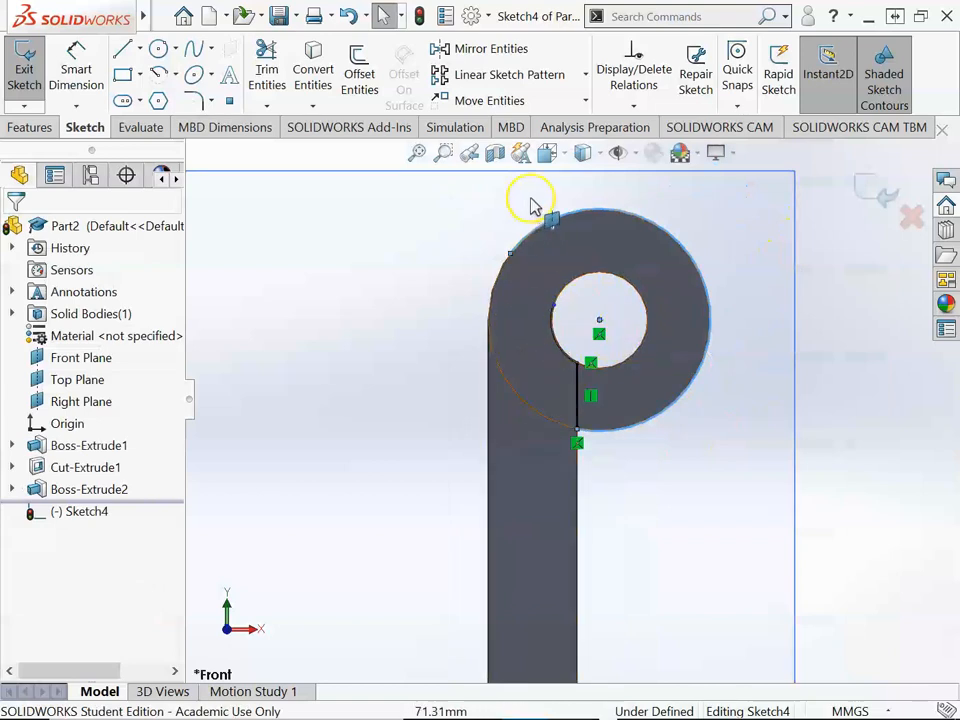
pyautogui.scroll(-1, 468, 213)
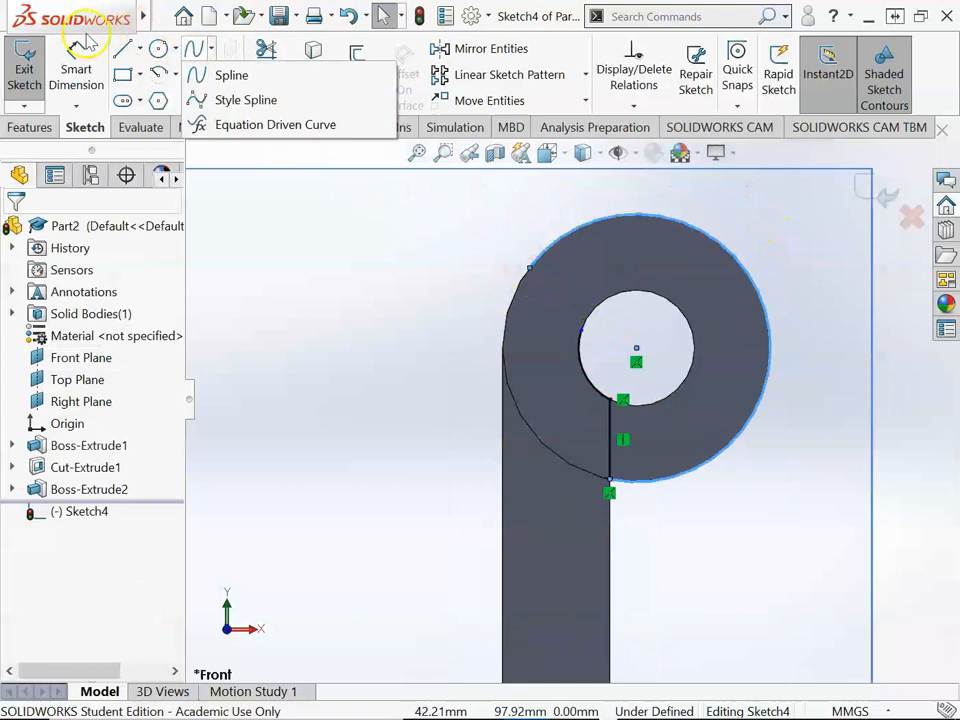
# Step: Sketch a slanted line about 9 mm long joining the free ends of the outer and inner arcs
pyautogui.click(122, 48)
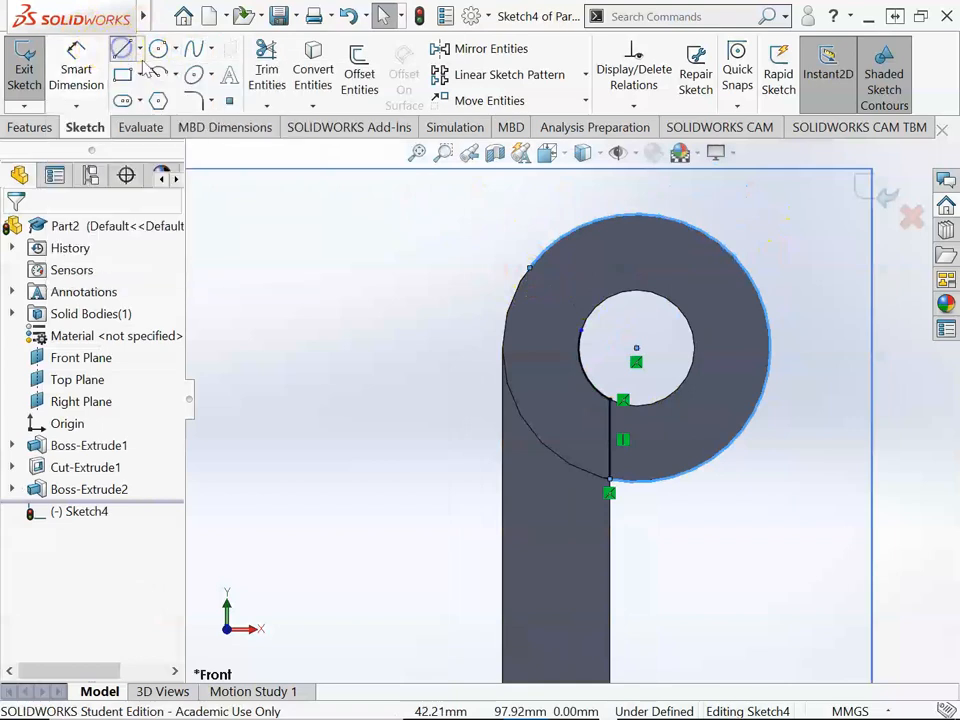
pyautogui.click(529, 267)
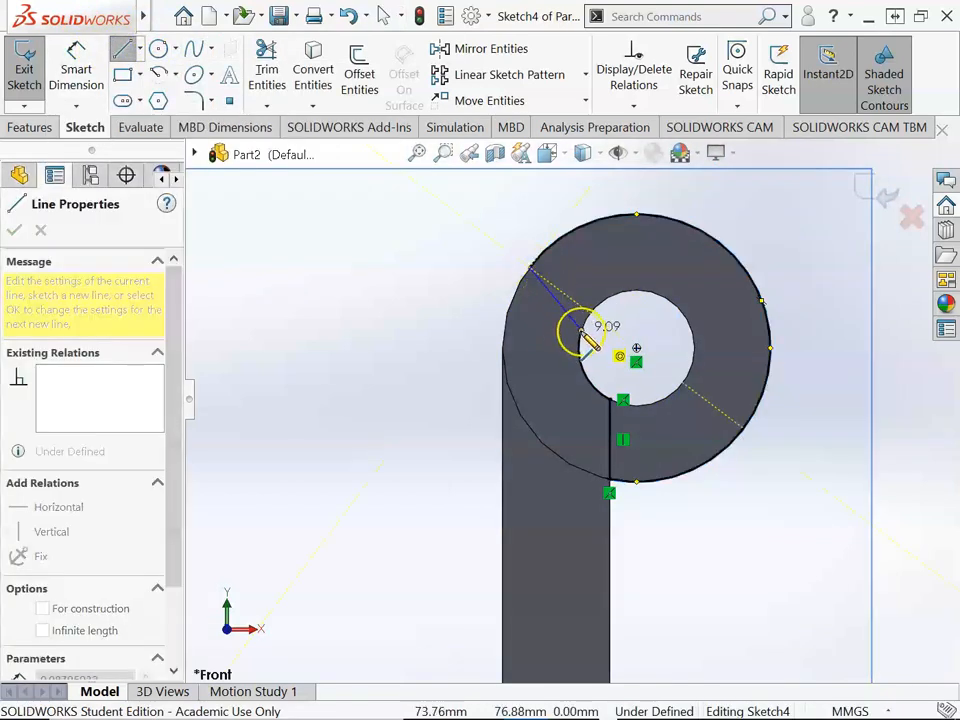
pyautogui.doubleClick(581, 332)
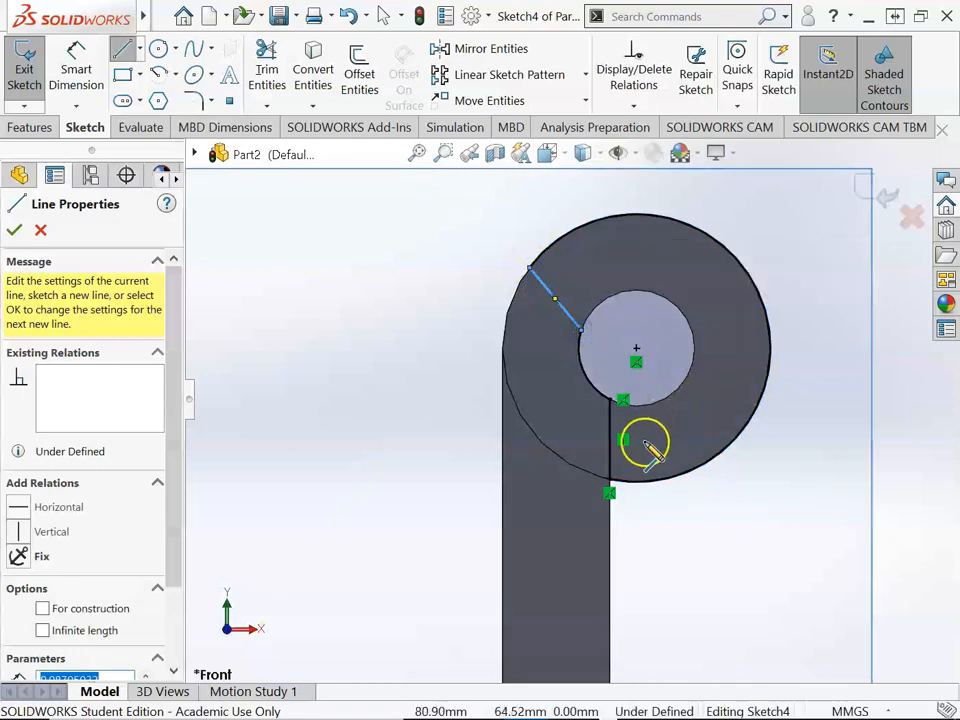
pyautogui.press('Escape')
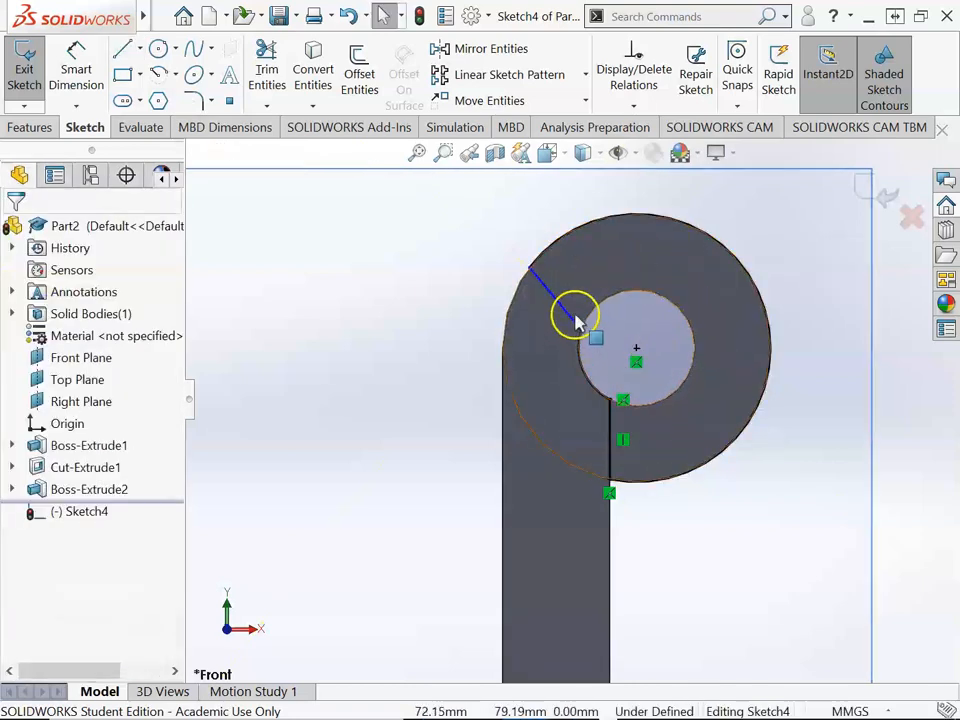
# Step: Sketch a horizontal centerline about 20.8 mm long from the hole's center outward past the eye's outer edge
pyautogui.click(140, 48)
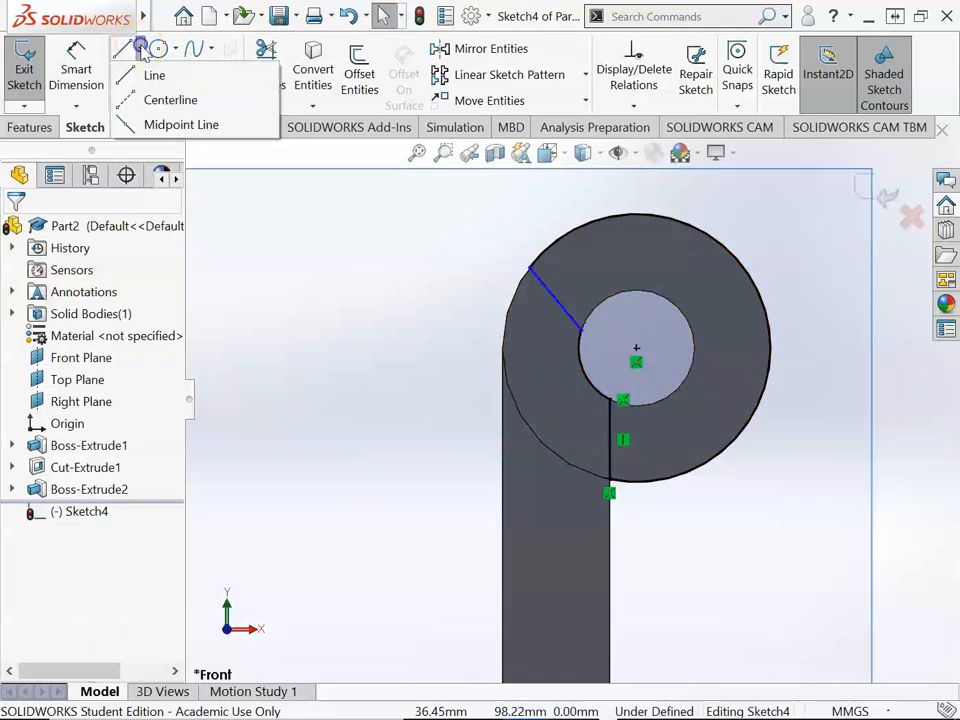
pyautogui.click(148, 100)
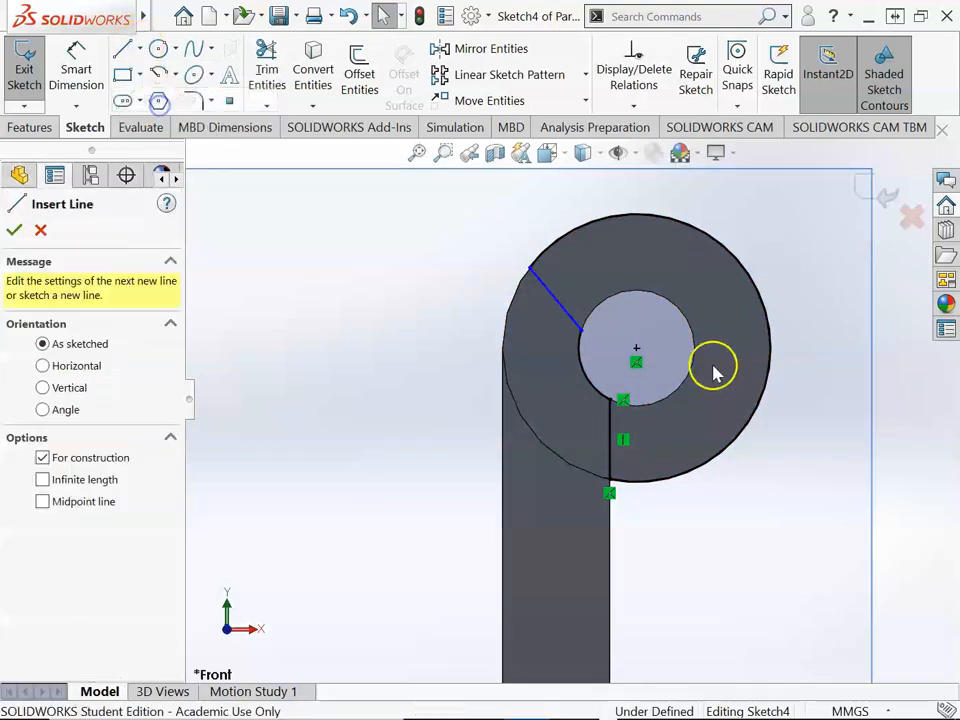
pyautogui.click(636, 348)
pyautogui.click(822, 348)
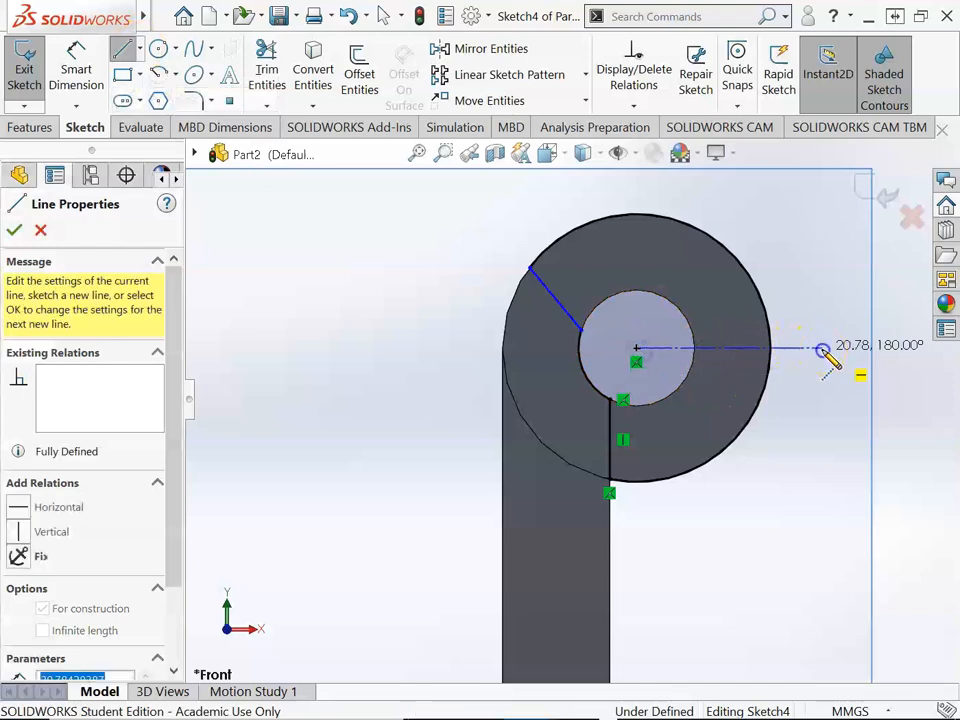
pyautogui.press('Escape')
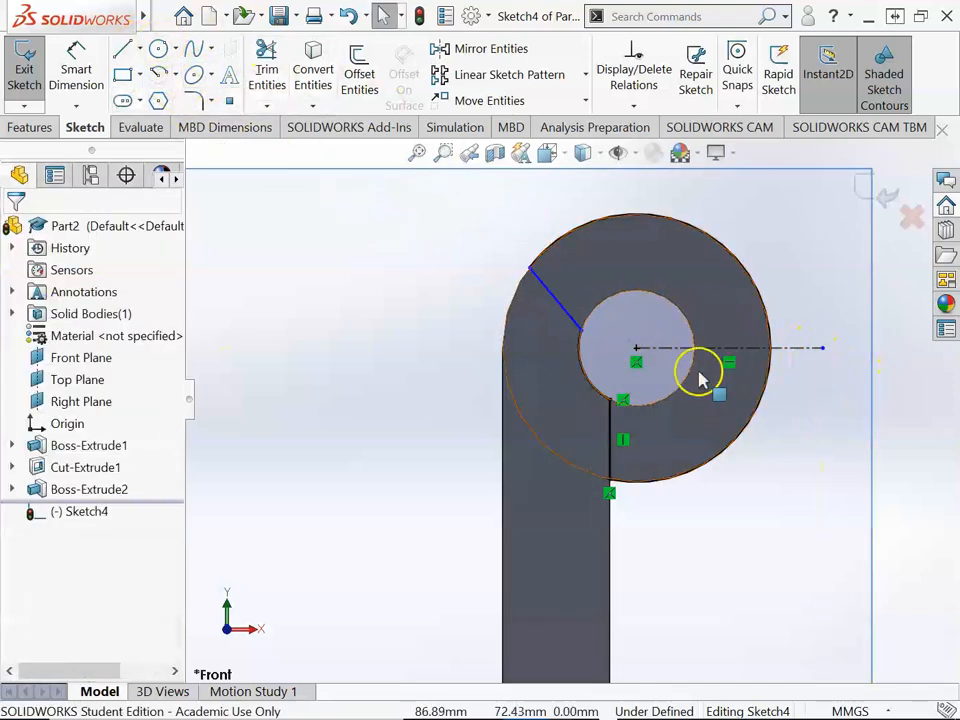
# Step: Dimension the angle between the slanted line and the horizontal centerline as 120°
pyautogui.click(92, 66)
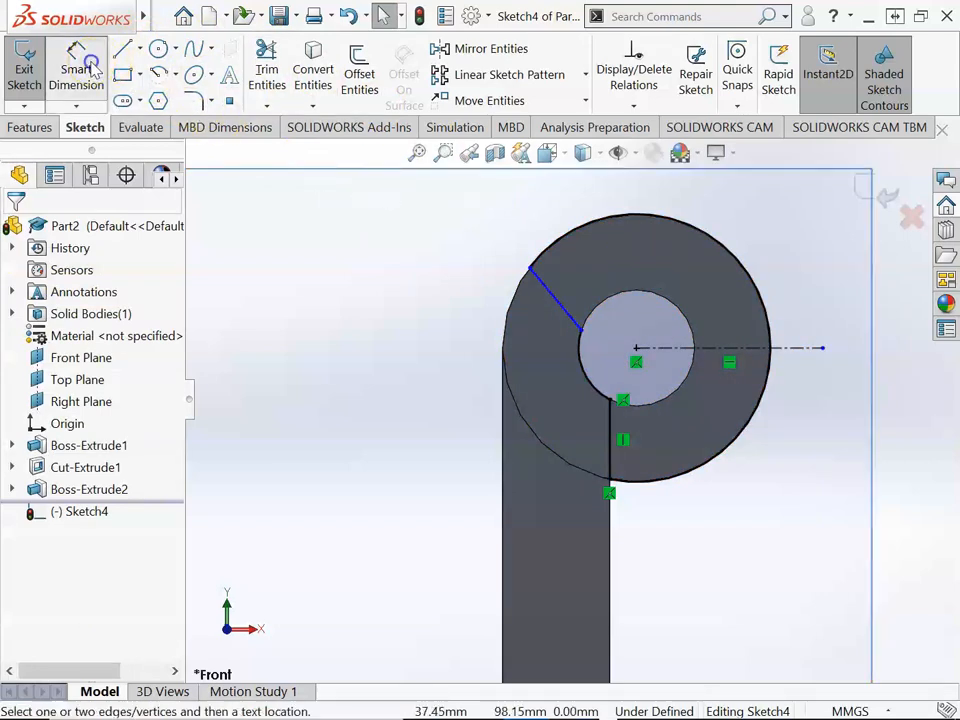
pyautogui.click(565, 318)
pyautogui.click(722, 350)
pyautogui.scroll(3, 622, 253)
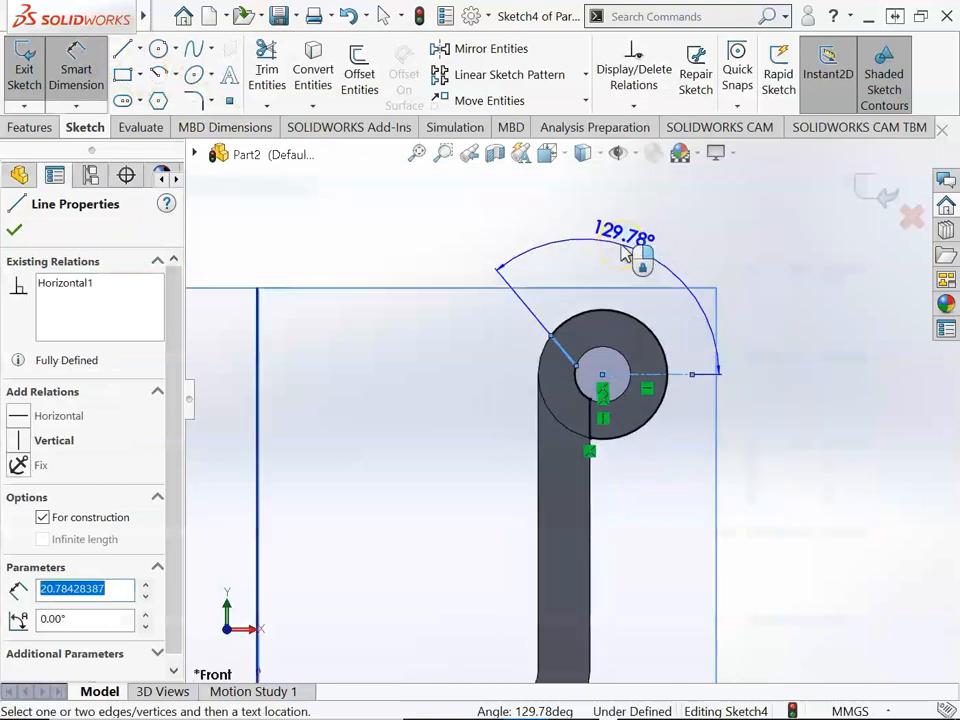
pyautogui.click(622, 253)
pyautogui.write('120')
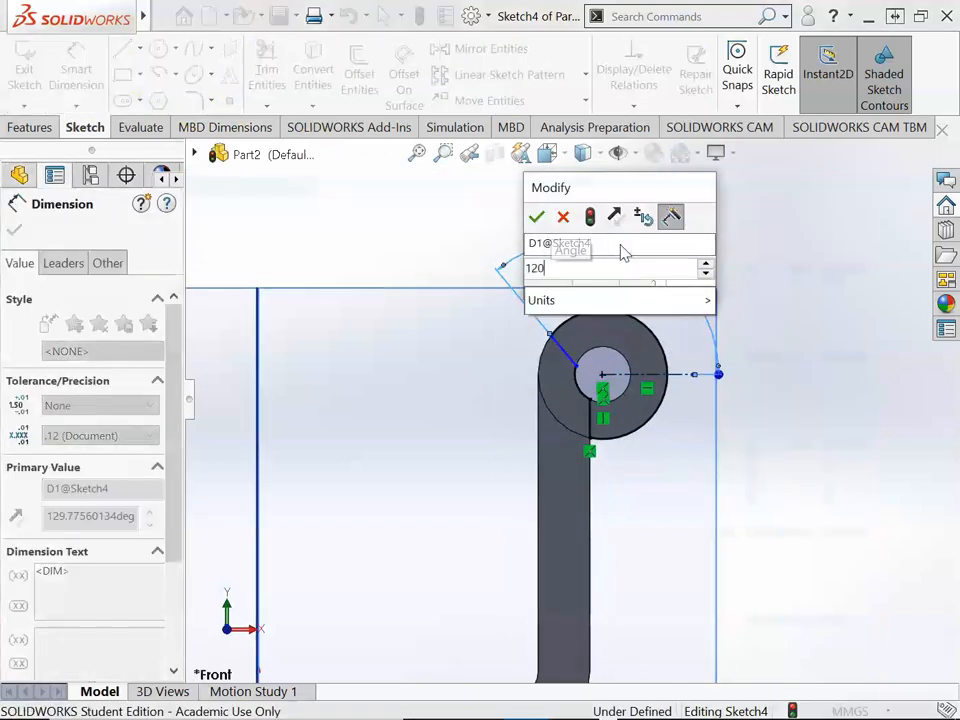
pyautogui.press('Return')
pyautogui.scroll(4, 611, 386)
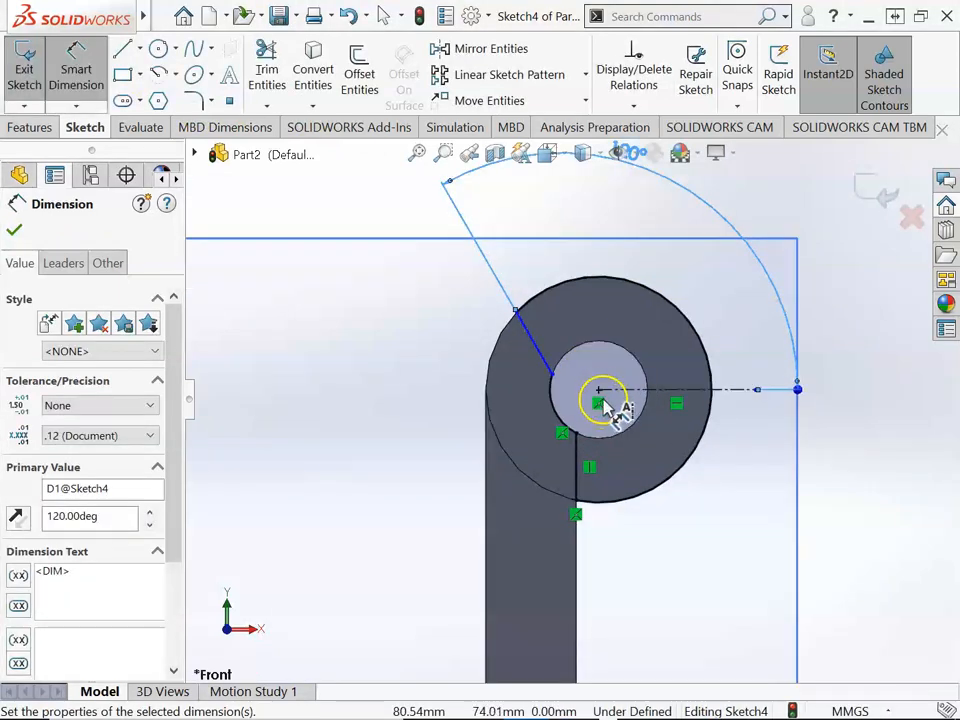
# Step: Dimension the perpendicular distance from the hole's center to the slanted line as 5 mm
pyautogui.click(553, 336)
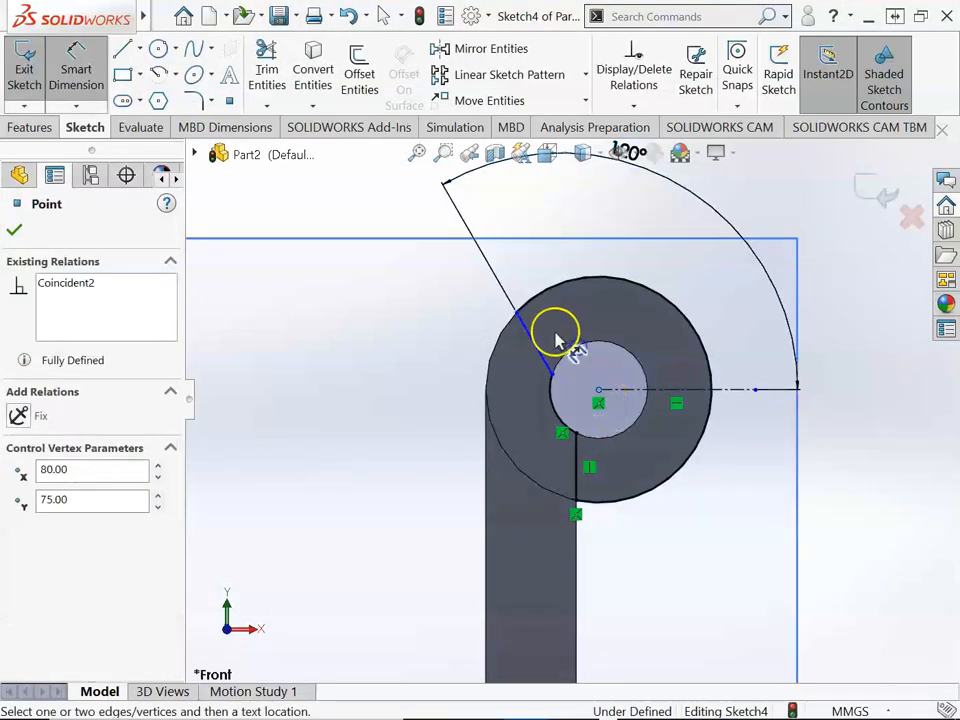
pyautogui.click(537, 348)
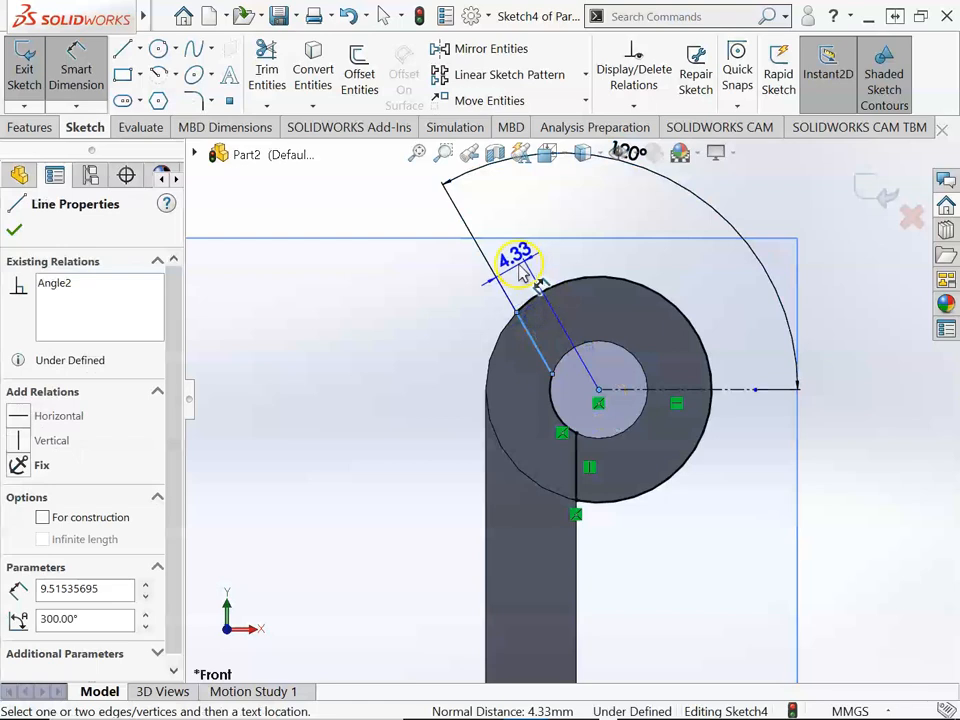
pyautogui.click(450, 283)
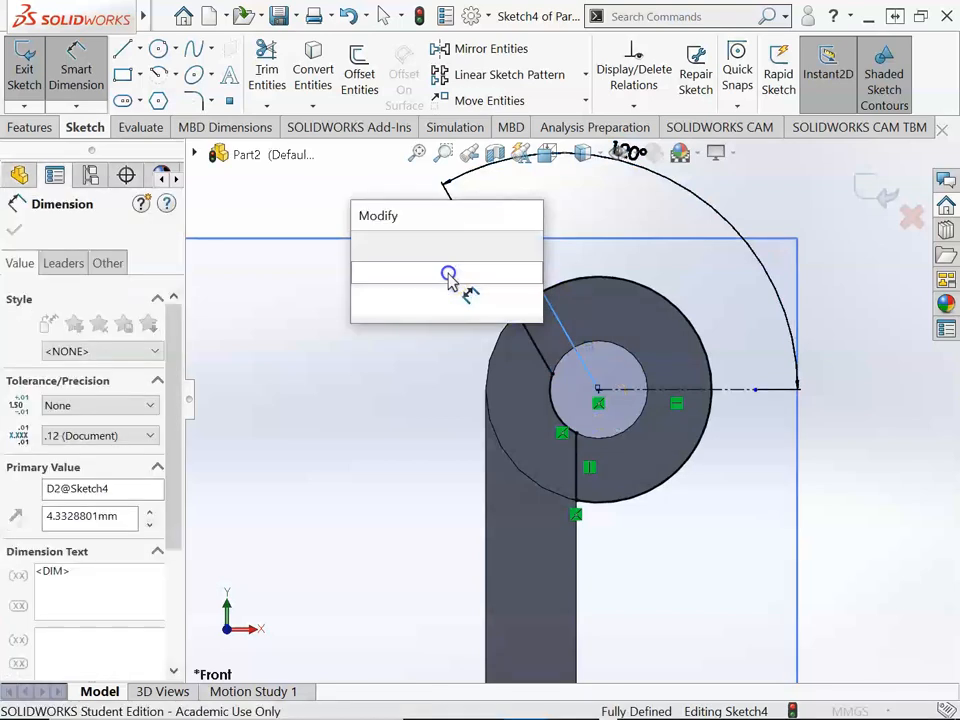
pyautogui.write('5')
pyautogui.press('Return')
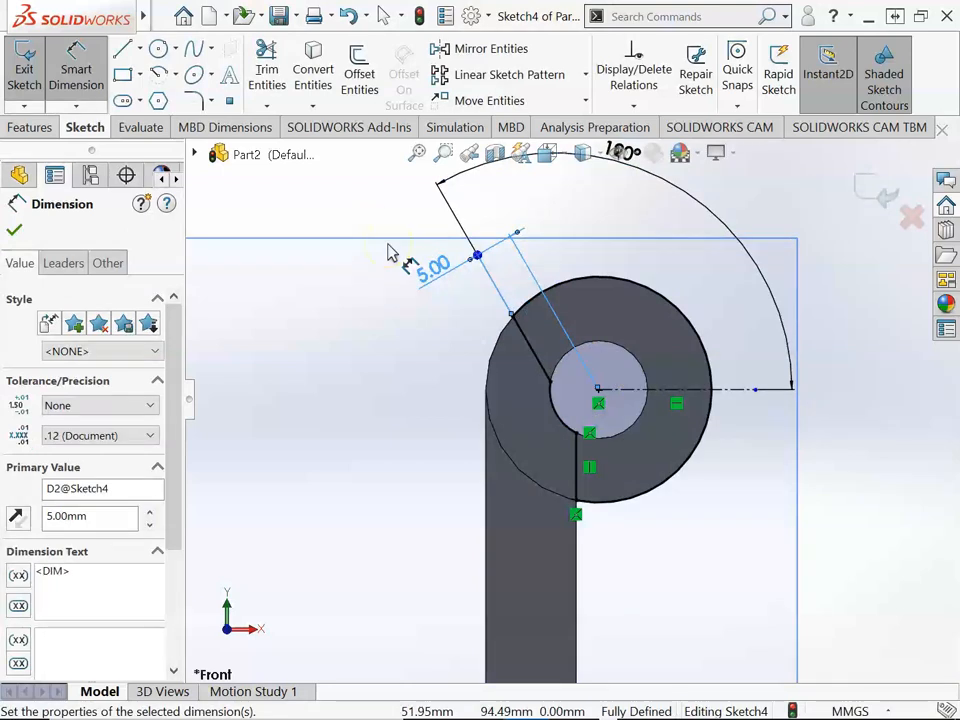
# Step: Cut-extrude the partial-ring profile through the tube as a Mid Plane cut with a depth of 100 mm
pyautogui.click(15, 232)
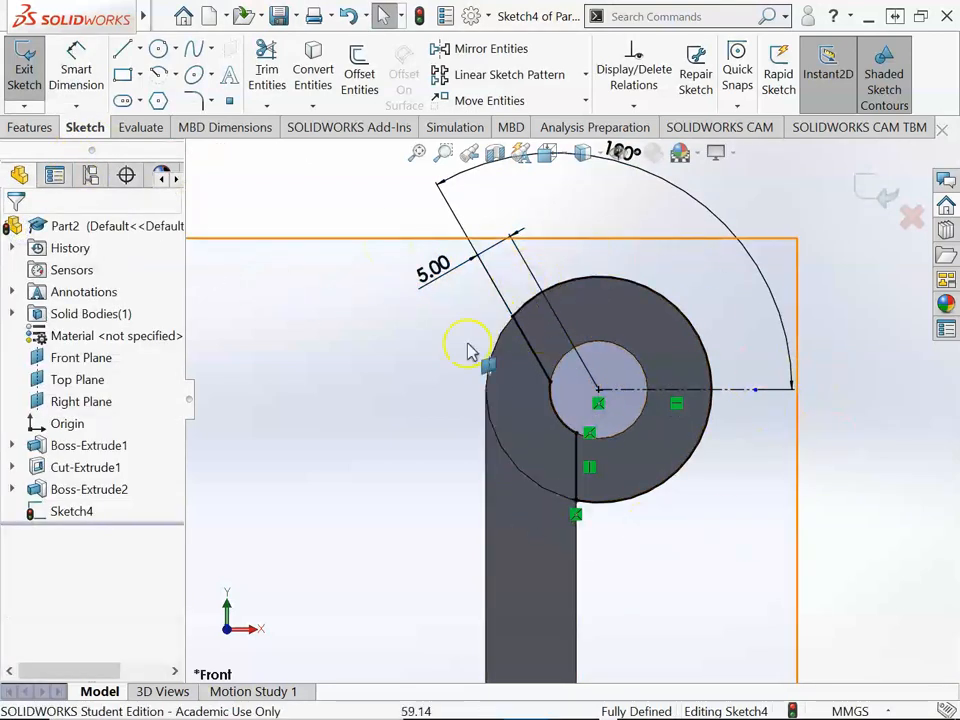
pyautogui.scroll(4, 667, 407)
pyautogui.moveTo(801, 388)
pyautogui.mouseDown(button='middle')
pyautogui.moveTo(747, 405)
pyautogui.moveTo(746, 416)
pyautogui.mouseUp(button='middle')
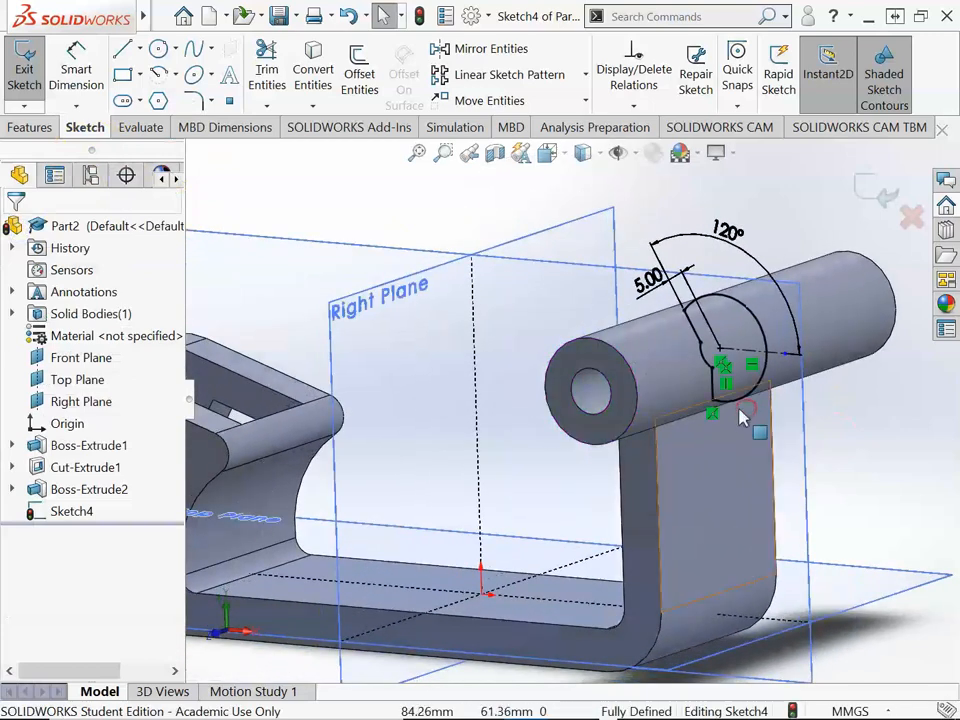
pyautogui.click(38, 130)
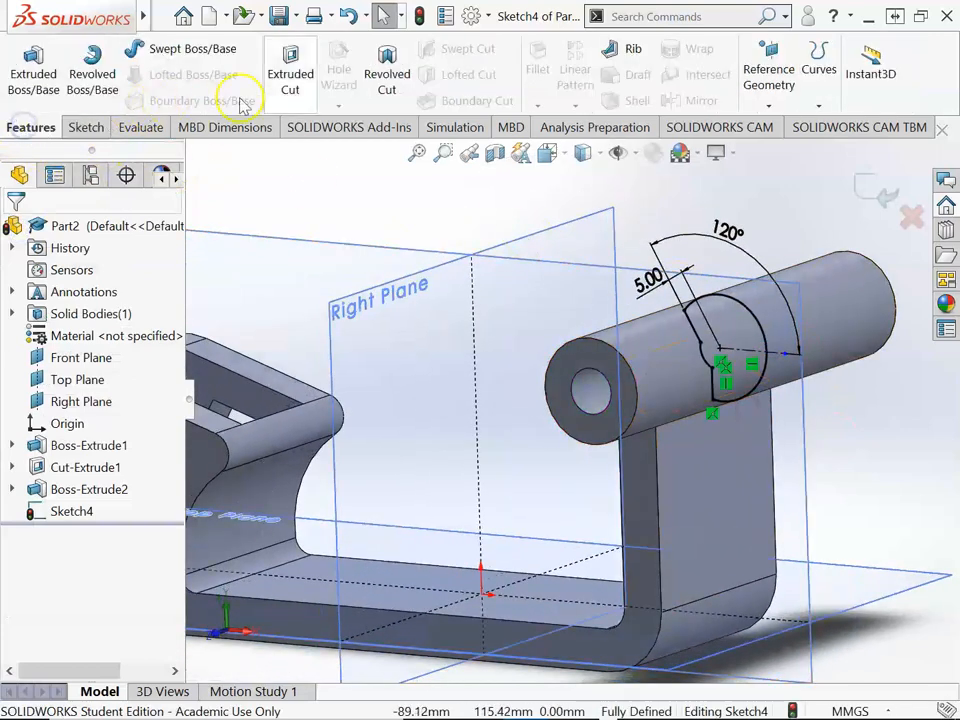
pyautogui.click(296, 62)
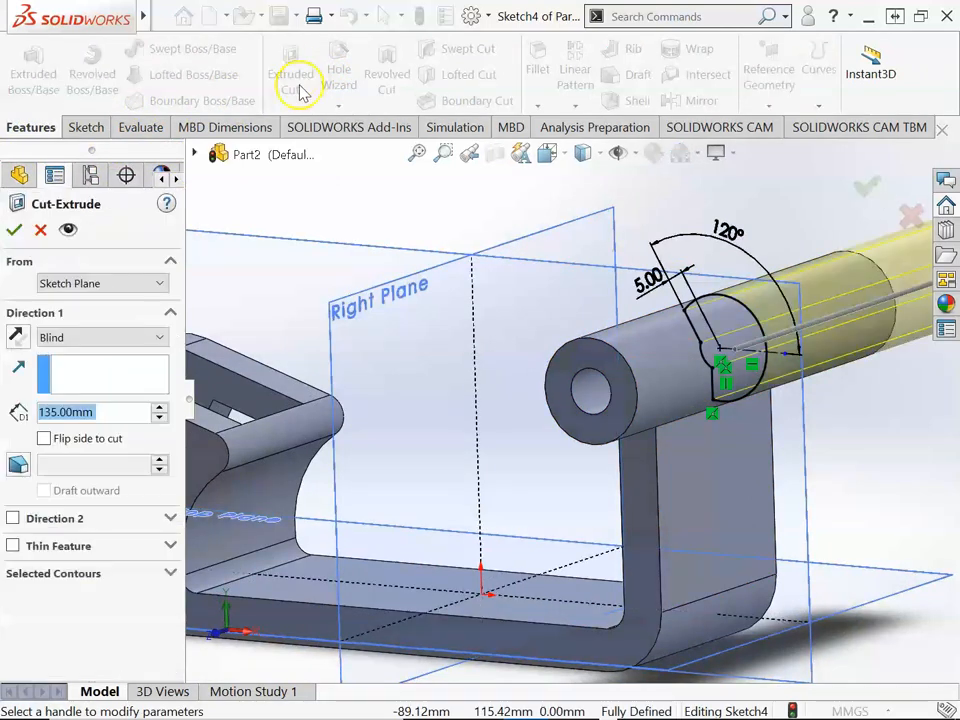
pyautogui.click(134, 338)
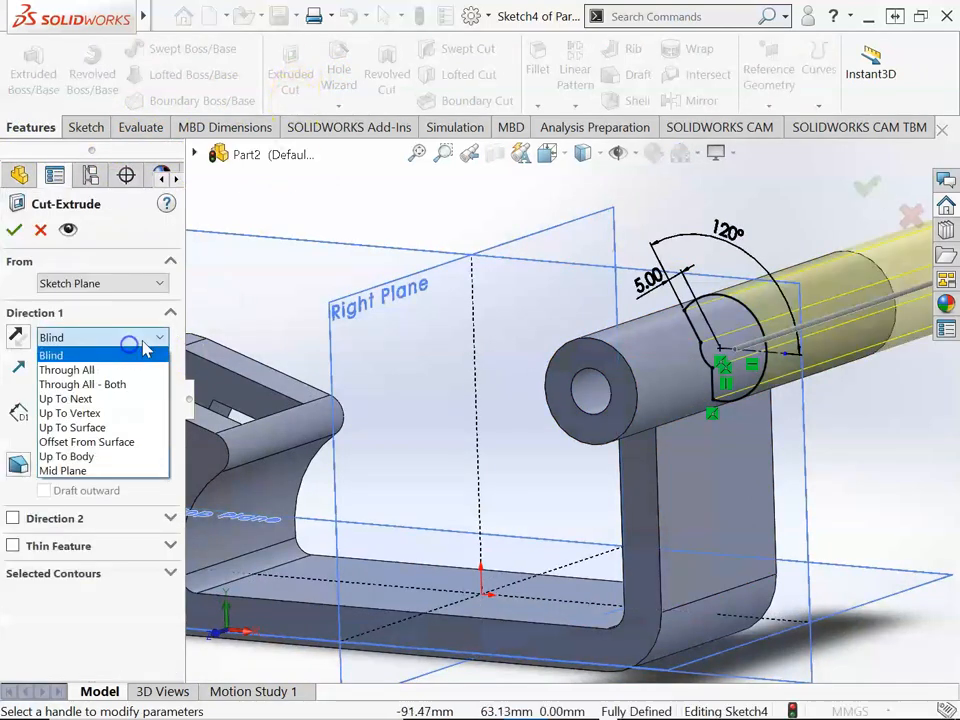
pyautogui.click(85, 469)
pyautogui.hotkey('alt', 'Tab')
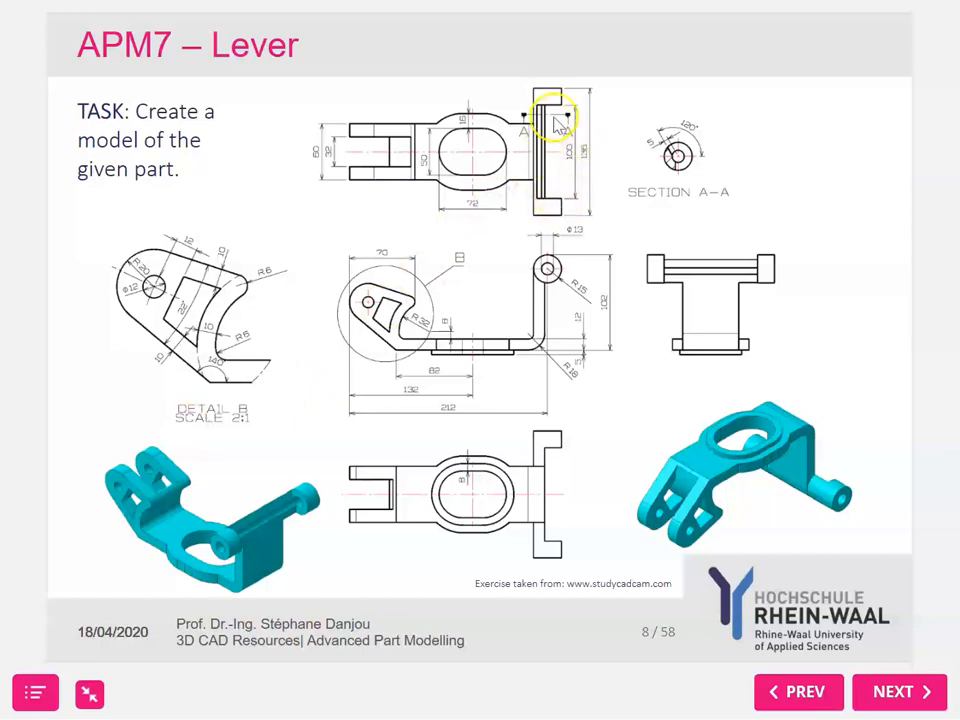
pyautogui.hotkey('alt', 'Tab')
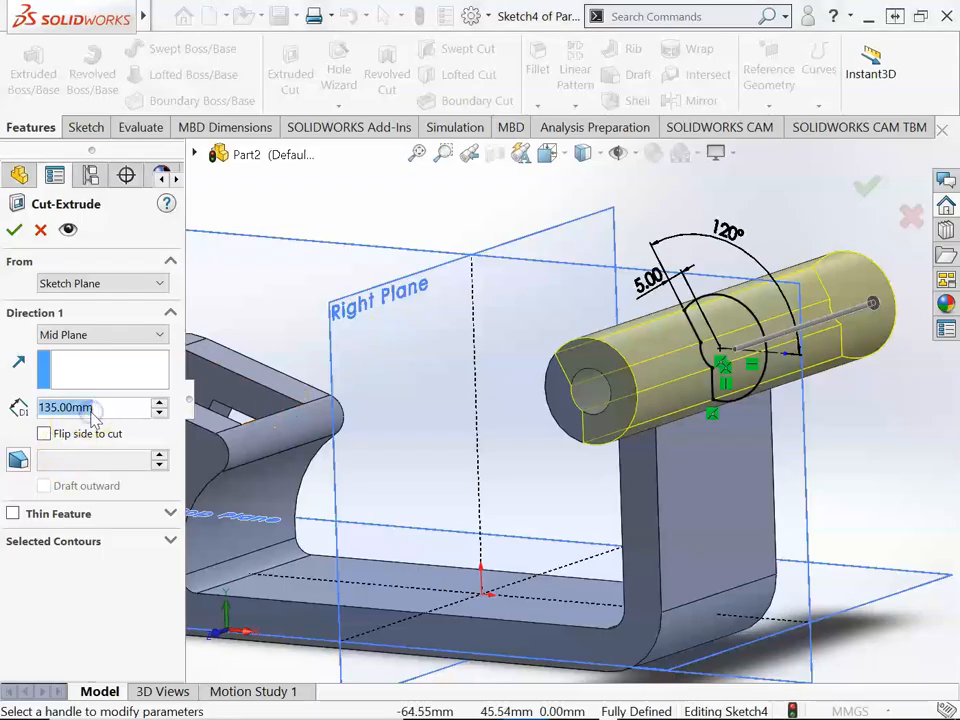
pyautogui.write('100')
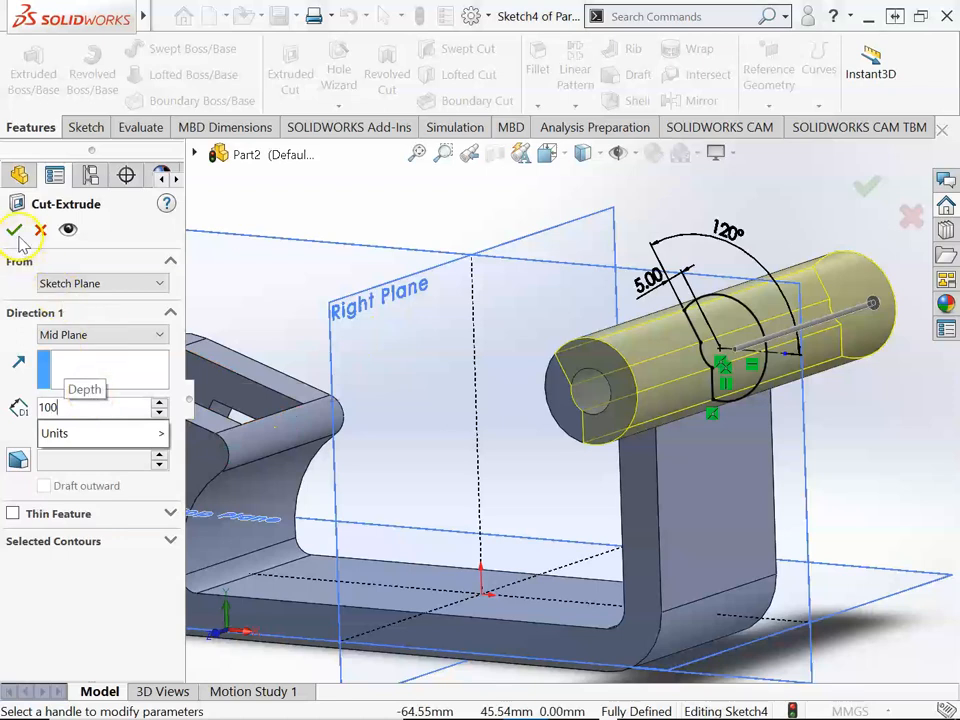
pyautogui.press('Return')
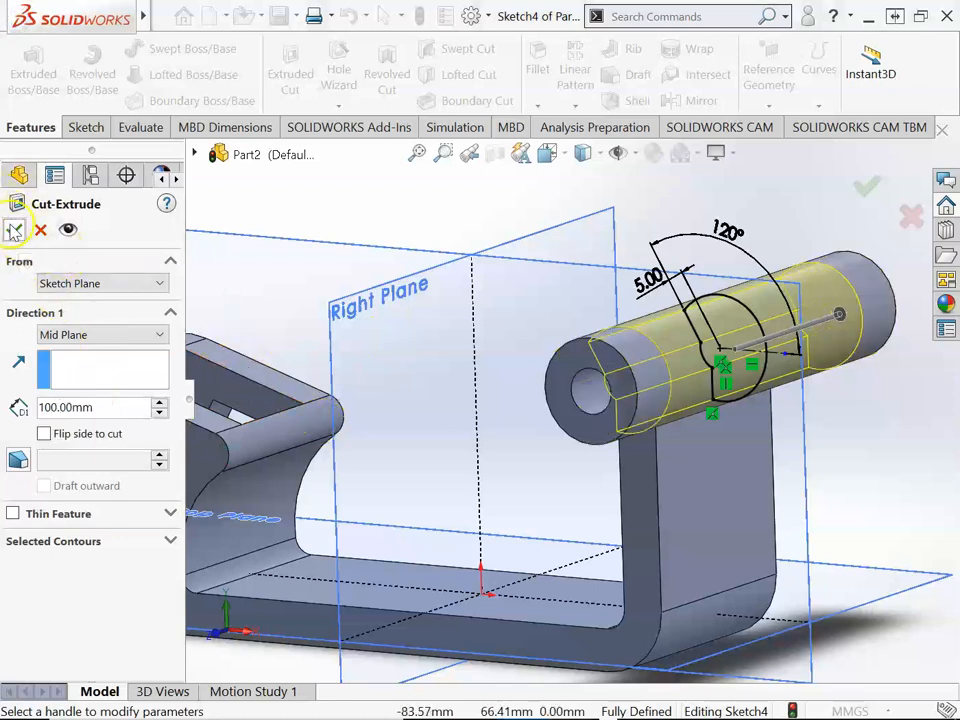
pyautogui.click(14, 231)
pyautogui.moveTo(905, 503); pyautogui.dragTo(761, 510, button='middle')
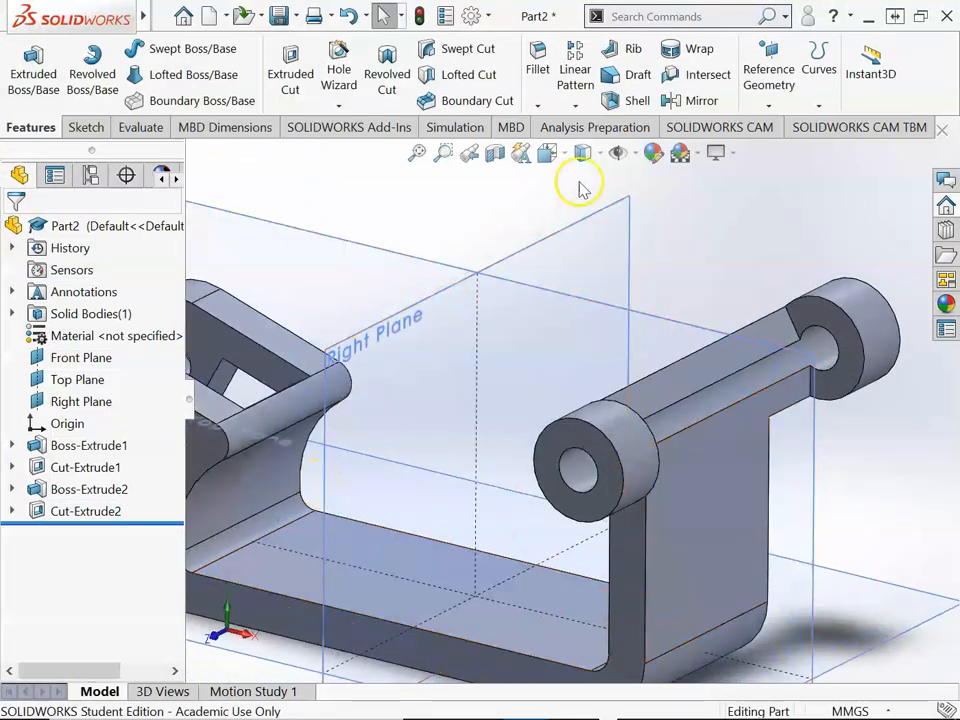
# Step: Hide the reference planes and consult the lever drawing for the oblong opening in the base plate
pyautogui.click(634, 152)
pyautogui.click(657, 183)
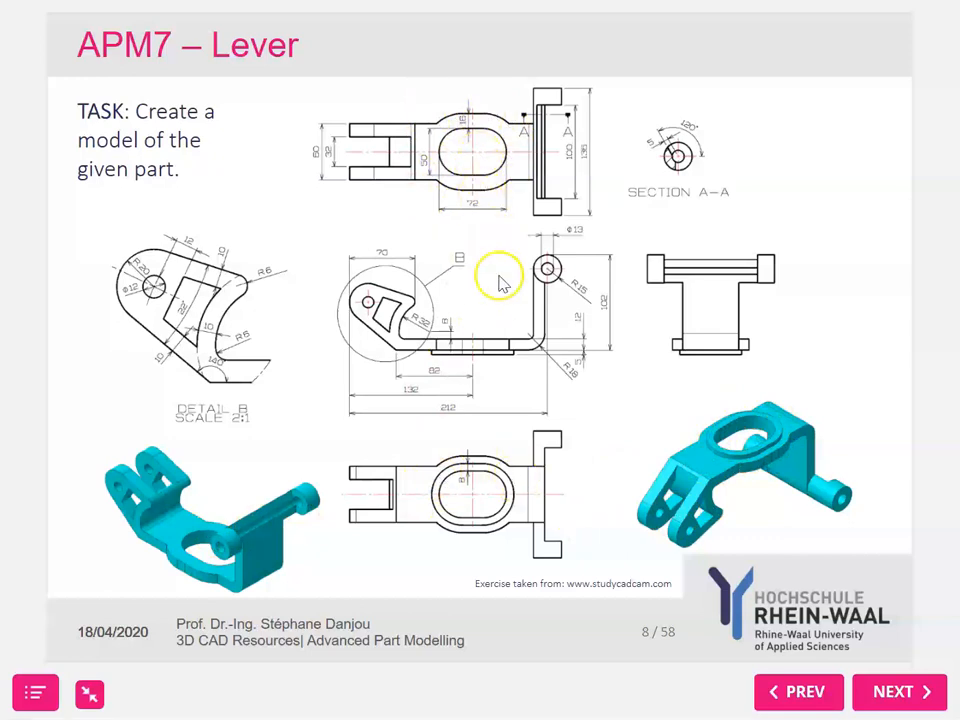
pyautogui.hotkey('alt', 'Tab')
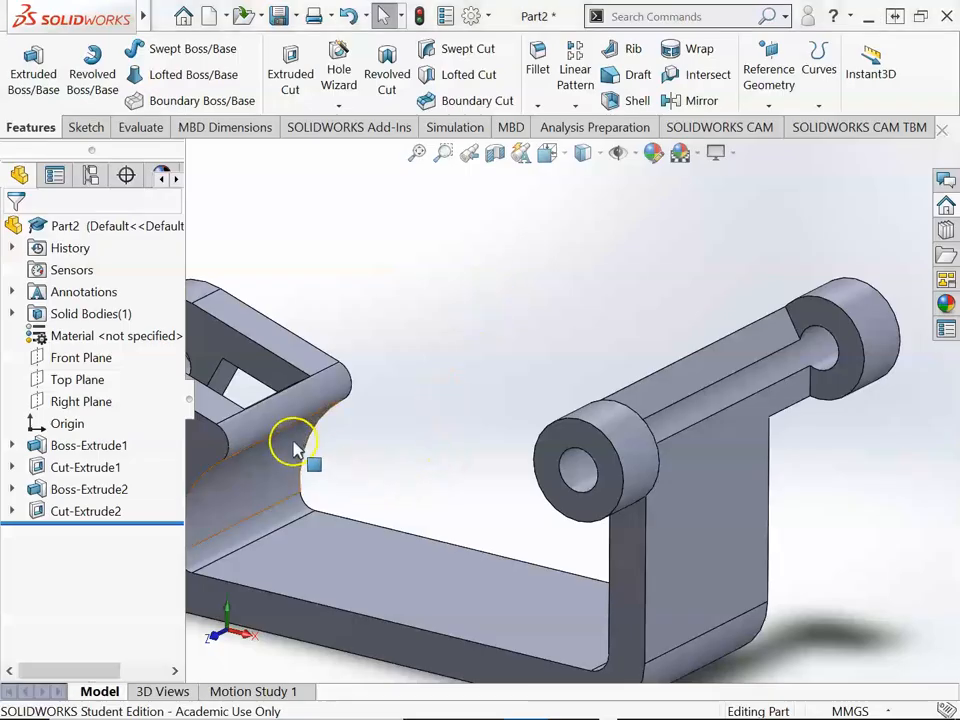
pyautogui.hotkey('alt', 'Tab')
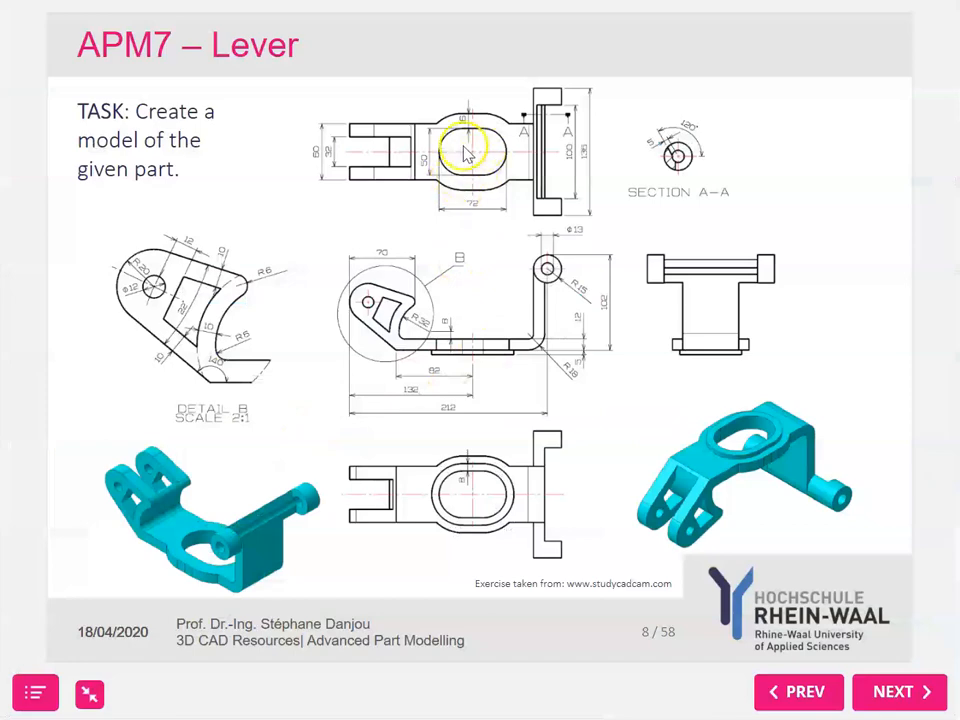
pyautogui.hotkey('alt', 'Tab')
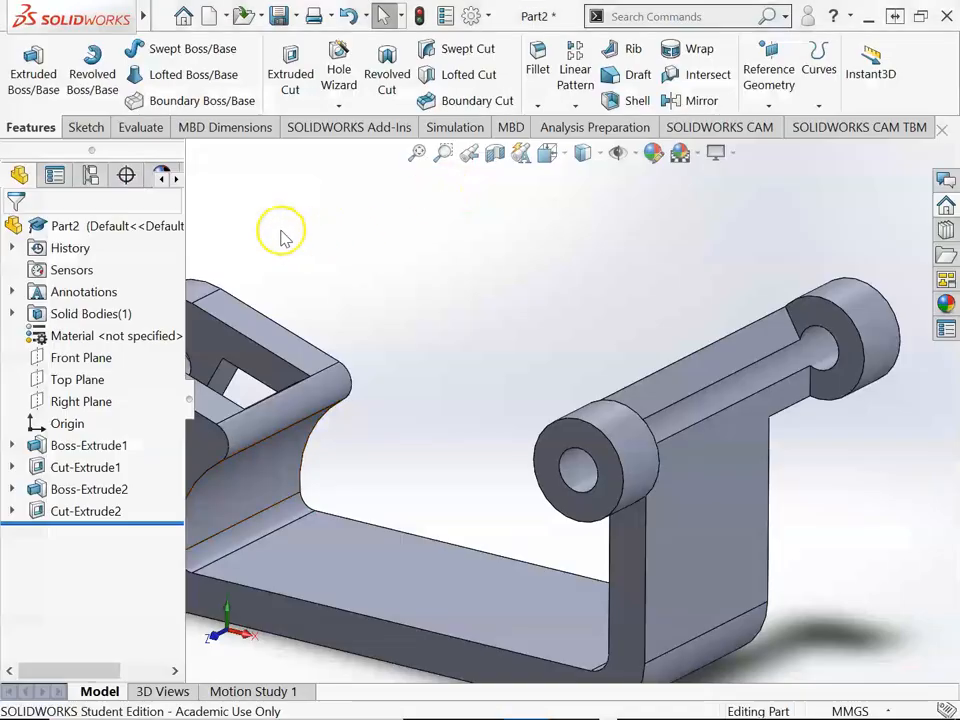
# Step: Sketch a centerpoint straight slot on the base plate's upper face, centered on the origin, about 28 mm between arc centers and 39 mm wide
pyautogui.rightClick(390, 574)
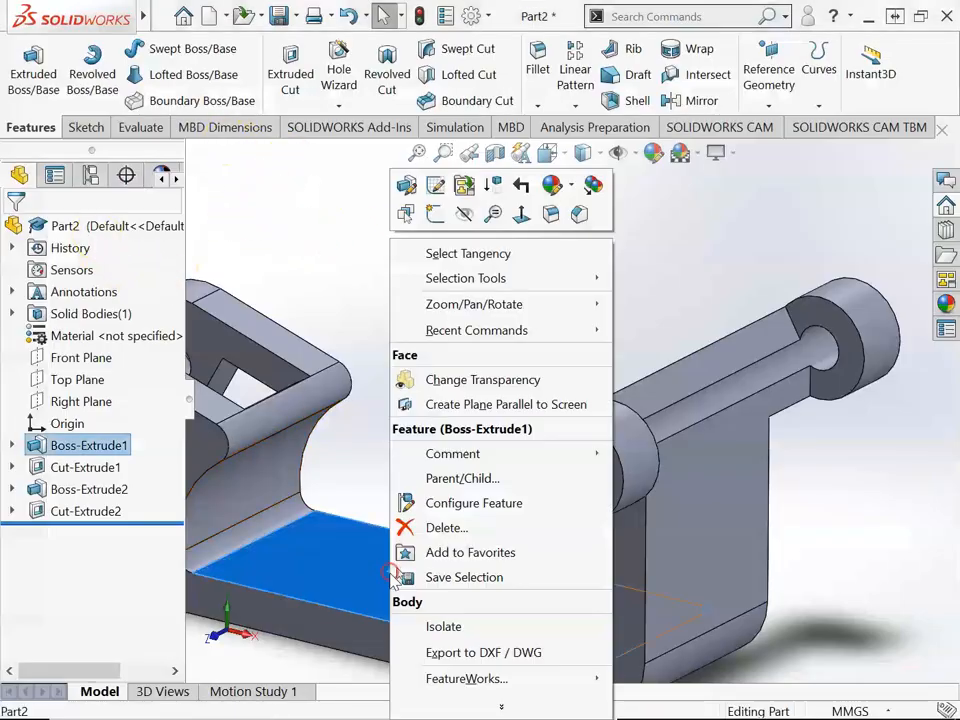
pyautogui.click(431, 215)
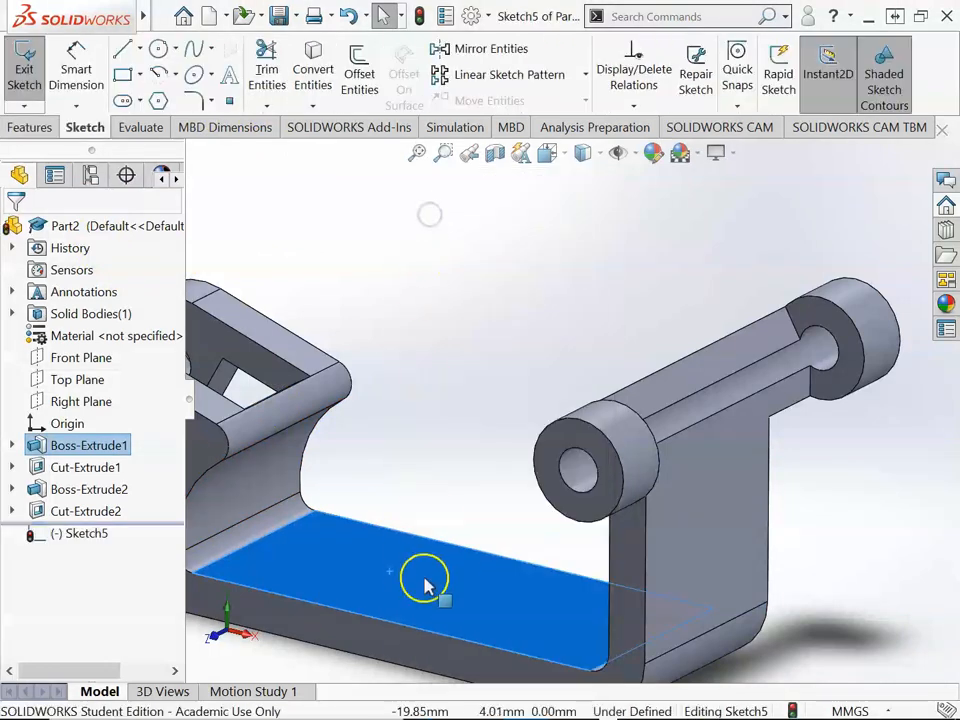
pyautogui.scroll(-5, 530, 555)
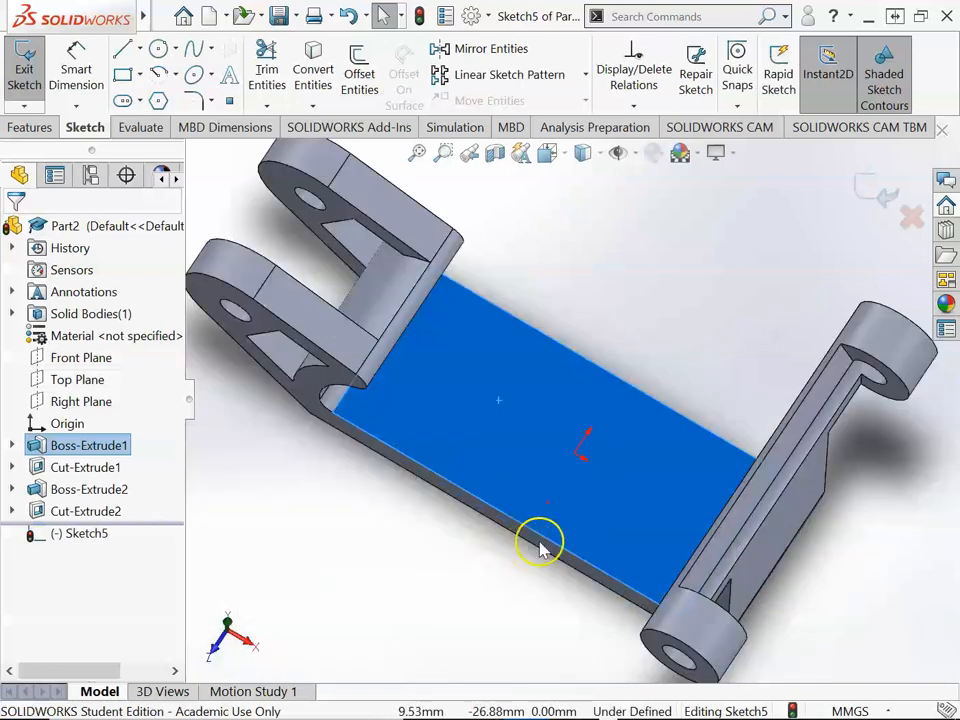
pyautogui.click(122, 101)
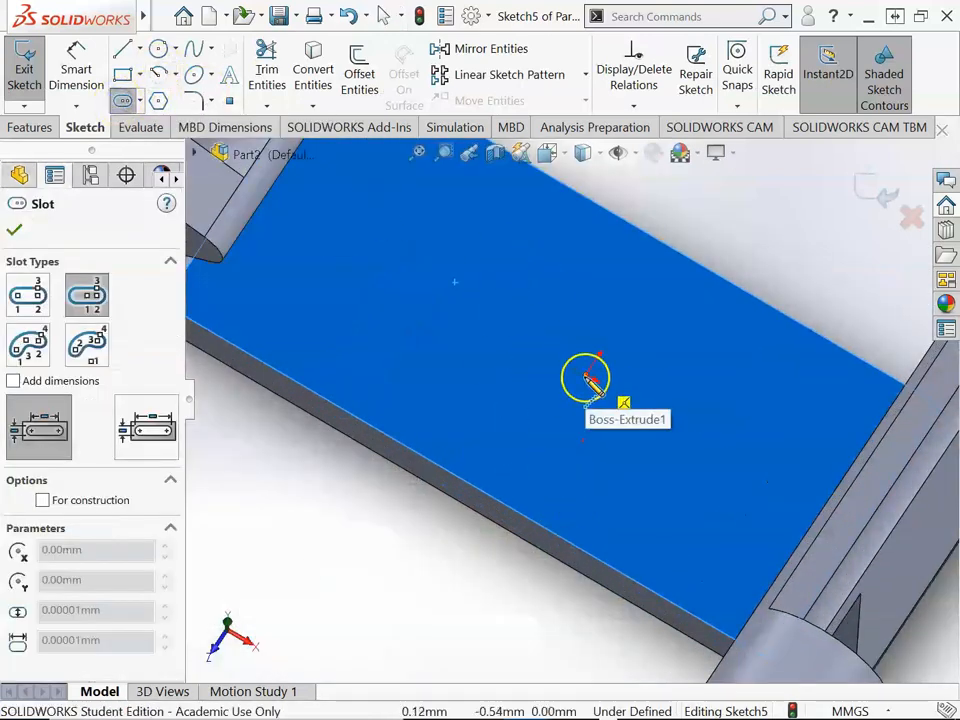
pyautogui.click(585, 377)
pyautogui.moveTo(649, 413); pyautogui.dragTo(792, 385)
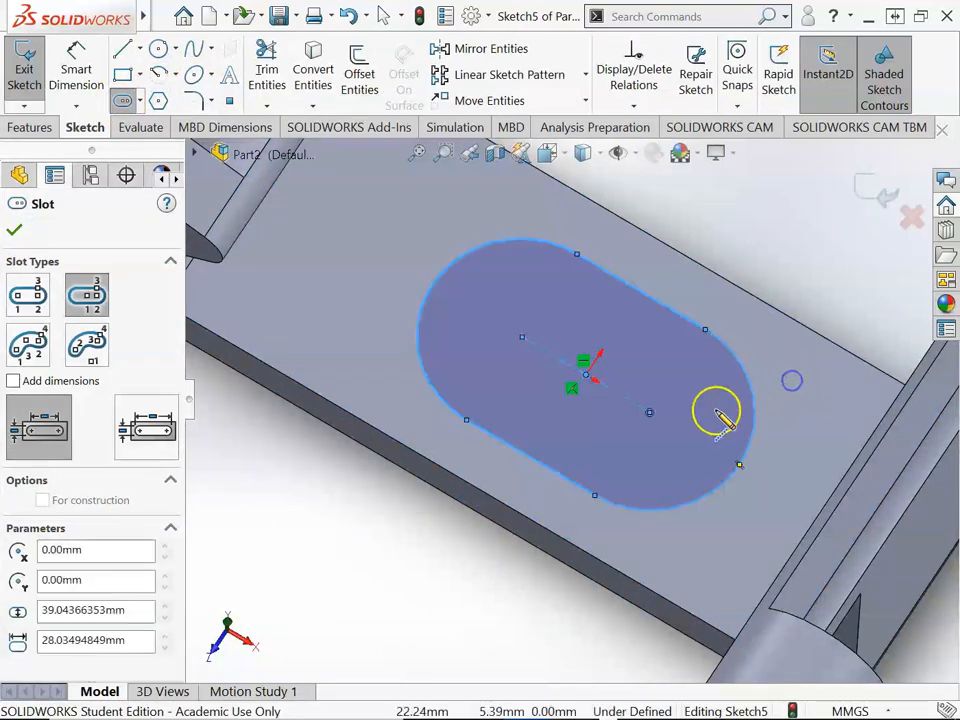
pyautogui.press('Escape')
pyautogui.moveTo(594, 407); pyautogui.dragTo(587, 452, button='middle')
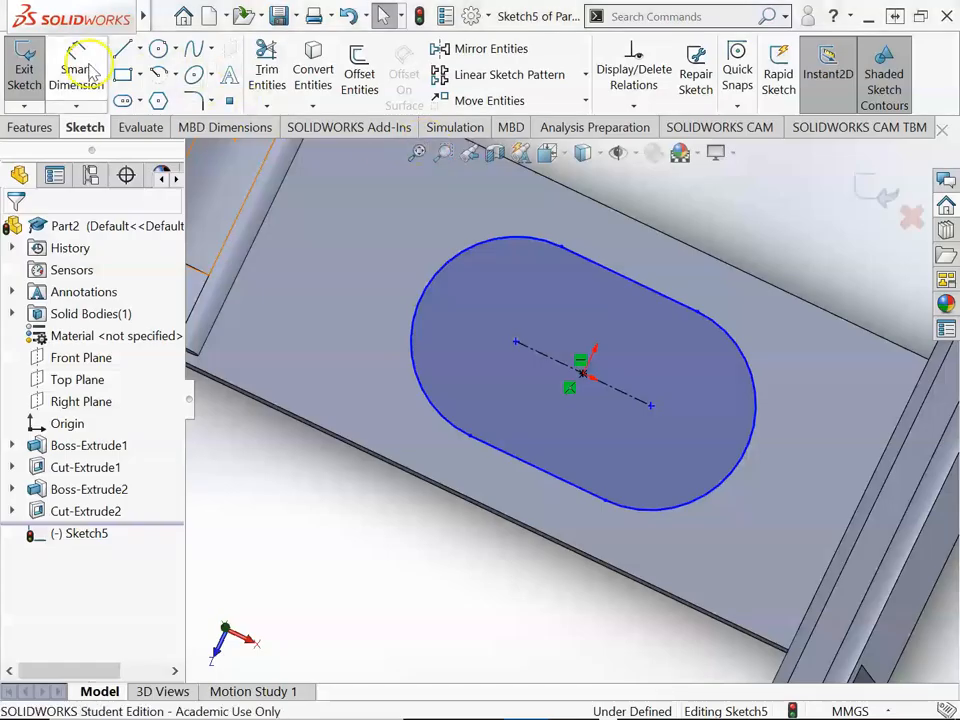
# Step: Dimension the slot's width between its two straight sides as 50 mm
pyautogui.click(76, 70)
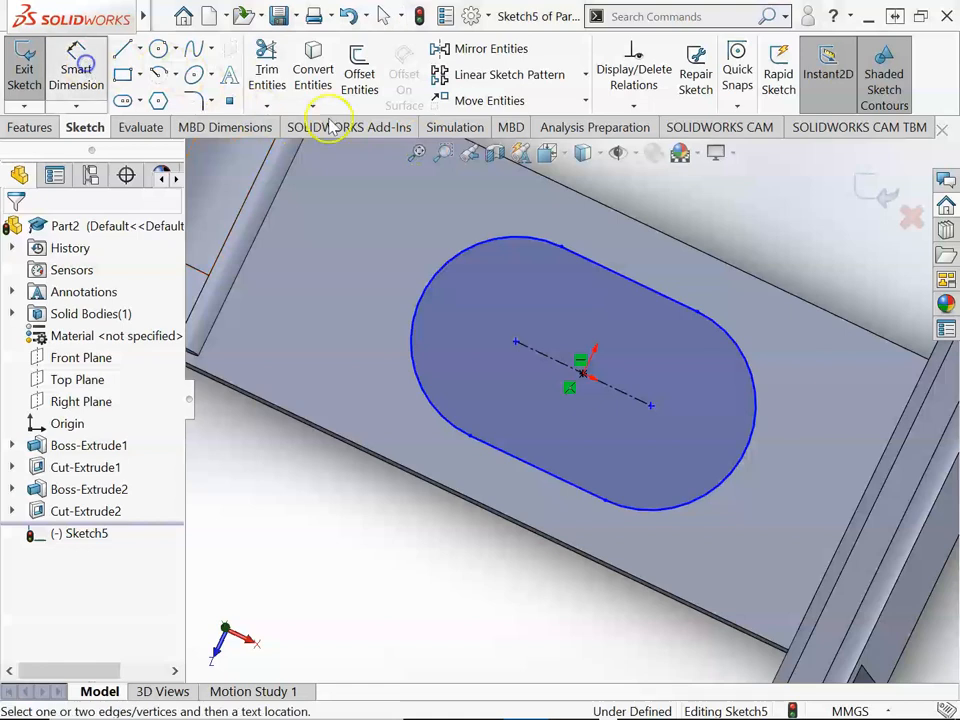
pyautogui.click(594, 272)
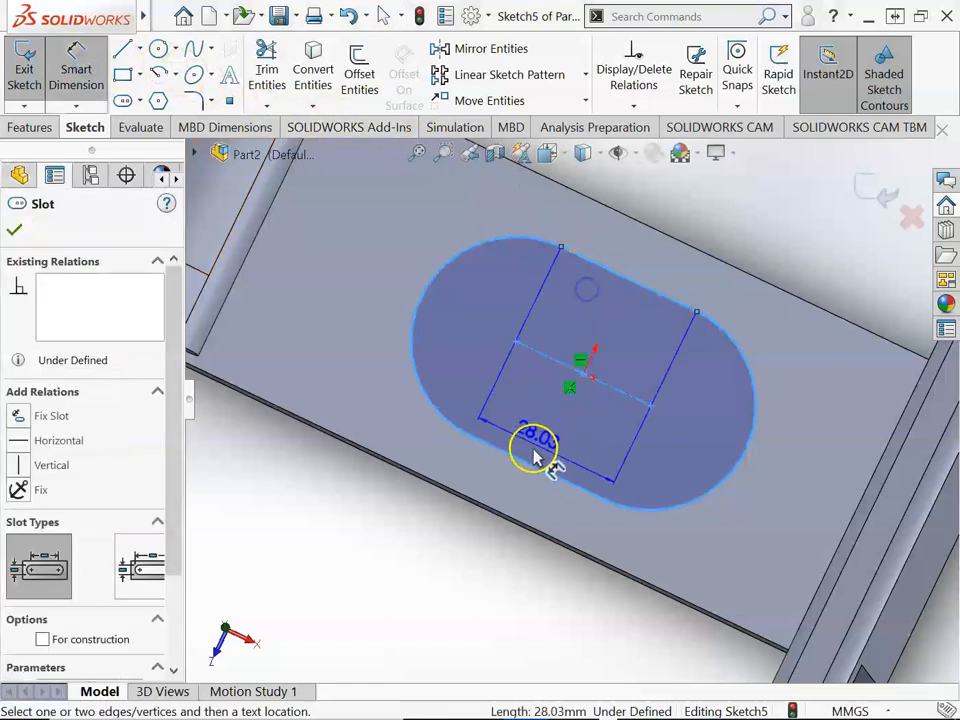
pyautogui.click(515, 452)
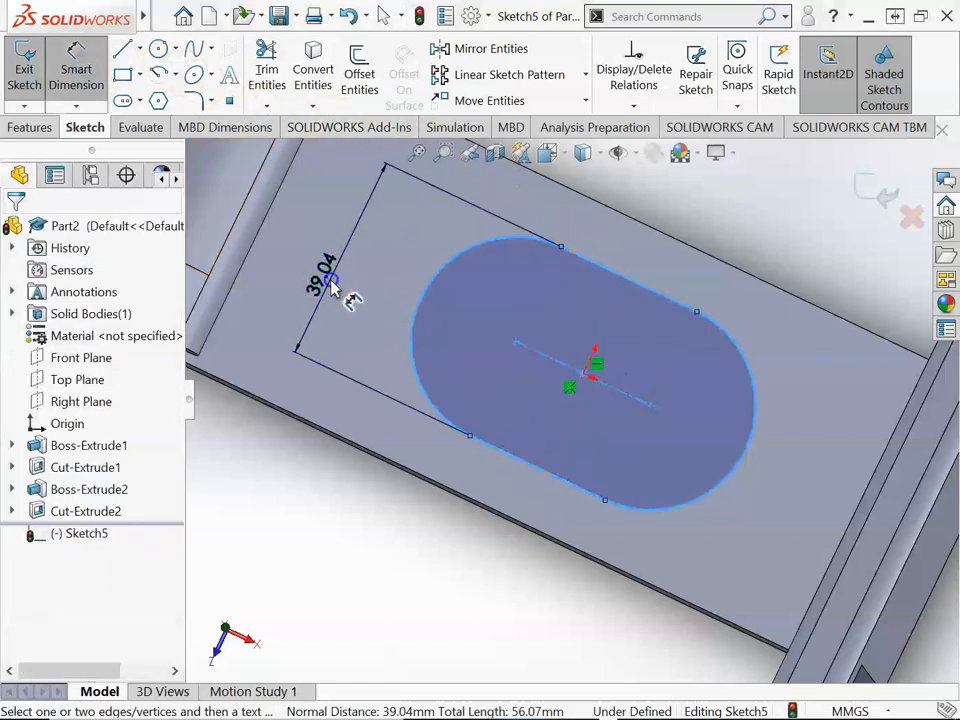
pyautogui.click(340, 290)
pyautogui.write('50')
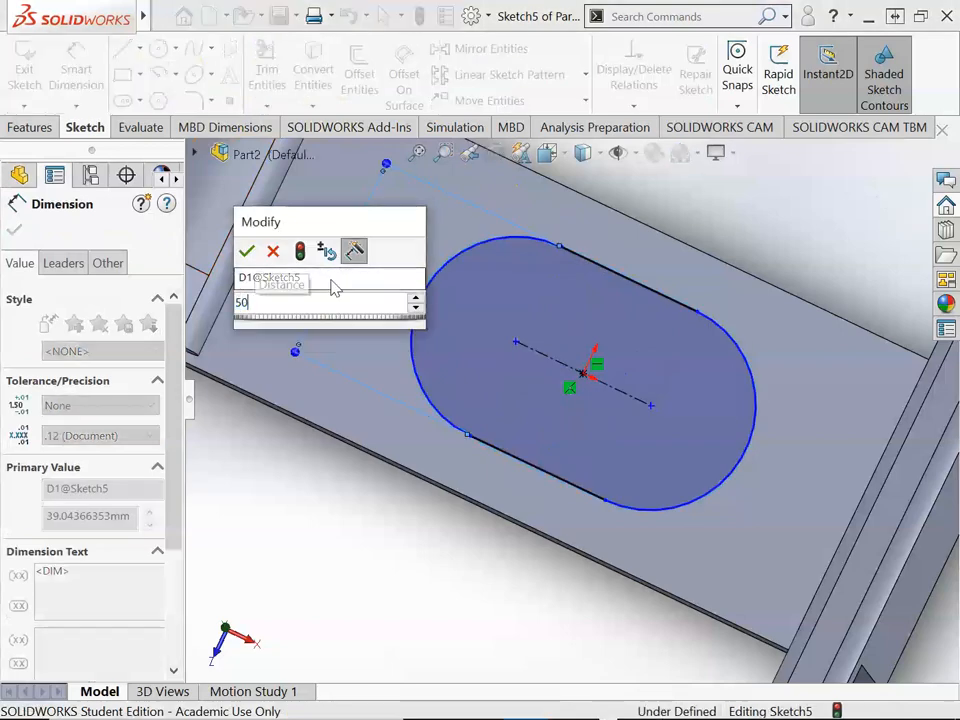
pyautogui.press('Return')
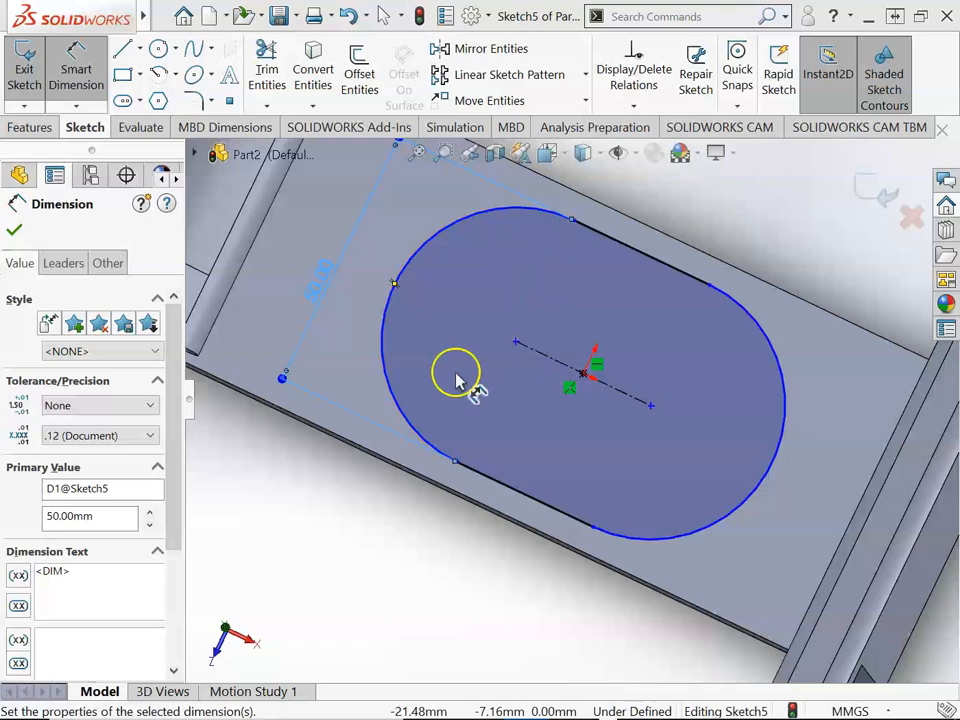
# Step: Dimension the slot's overall length between its two end arcs as 72 mm
pyautogui.click(397, 287)
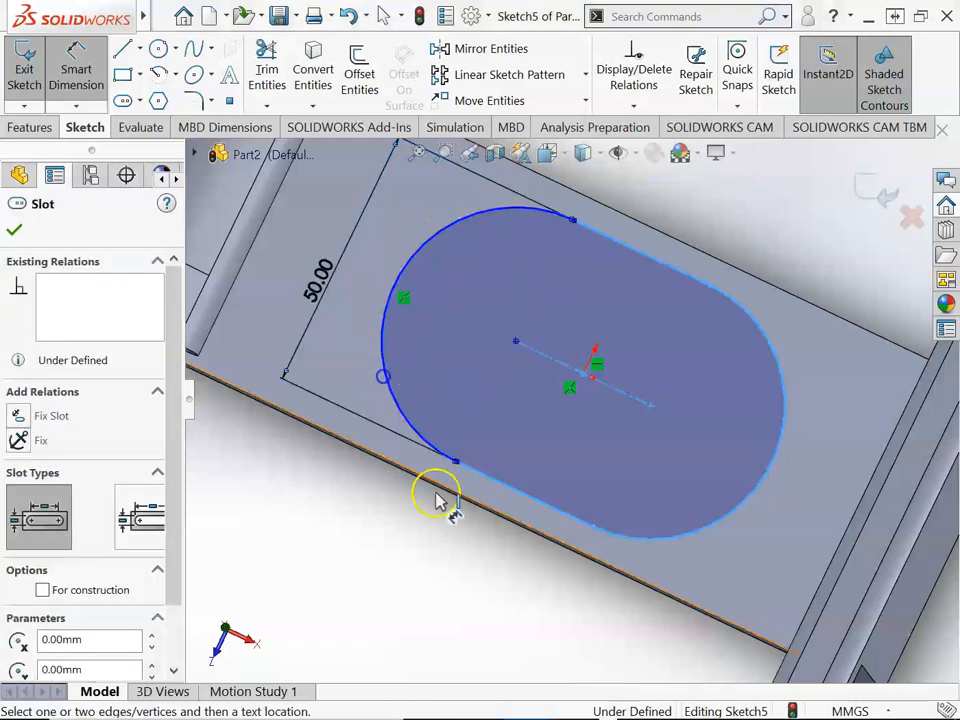
pyautogui.click(780, 472)
pyautogui.scroll(4, 557, 595)
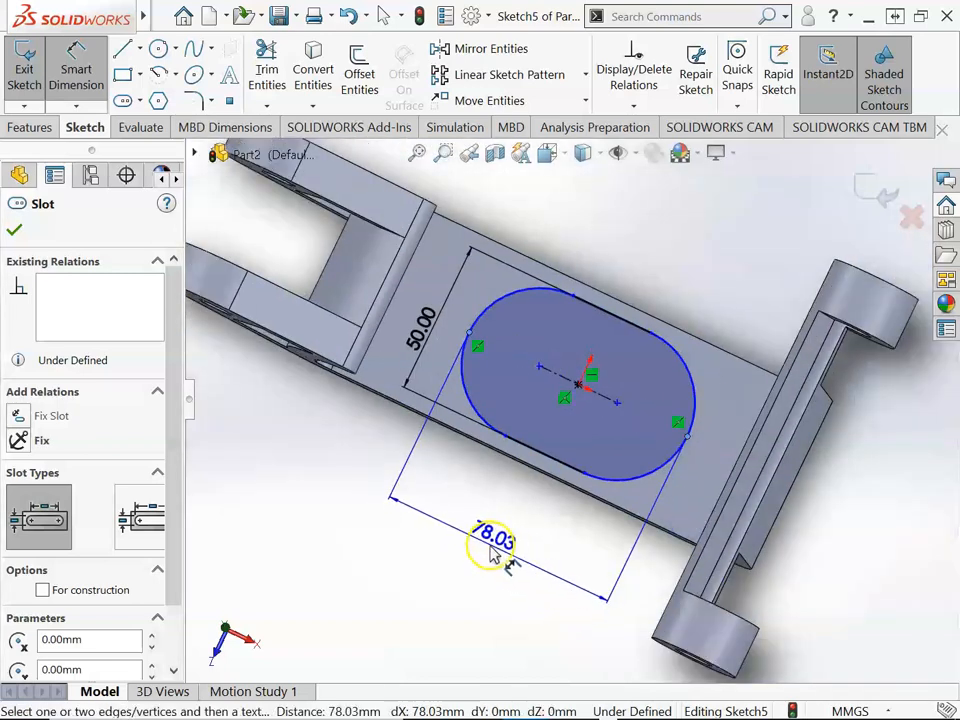
pyautogui.click(493, 553)
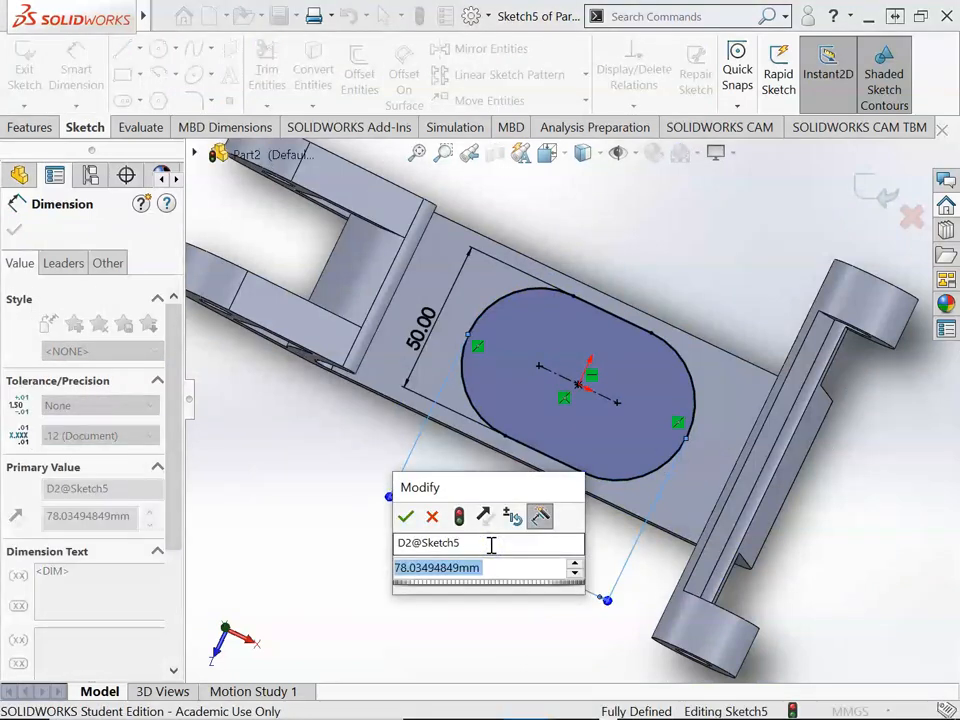
pyautogui.write('72')
pyautogui.press('Return')
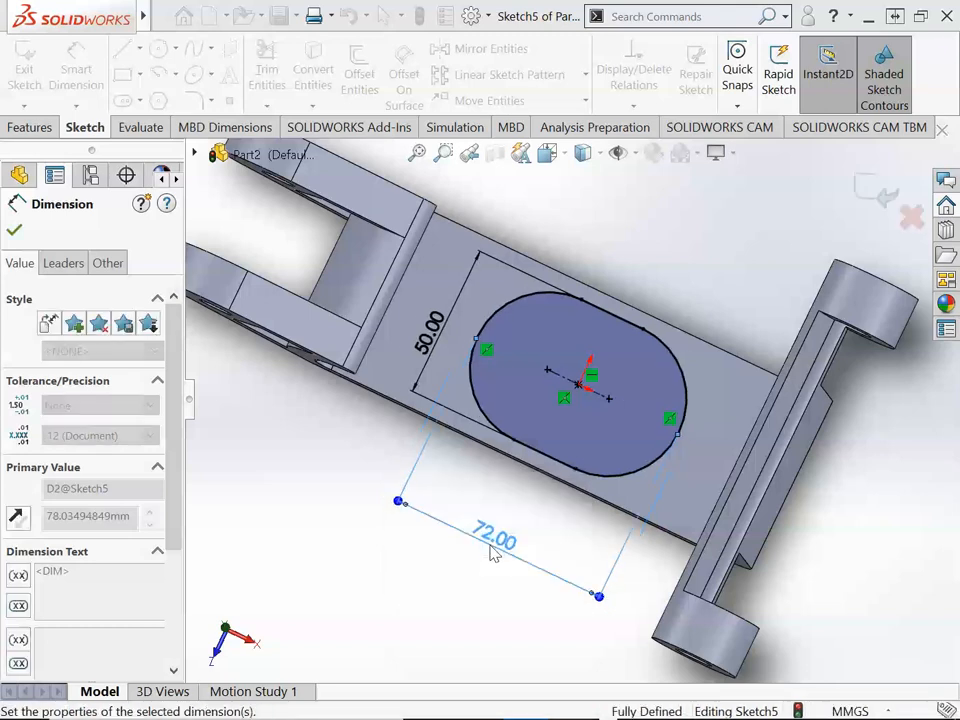
pyautogui.click(14, 231)
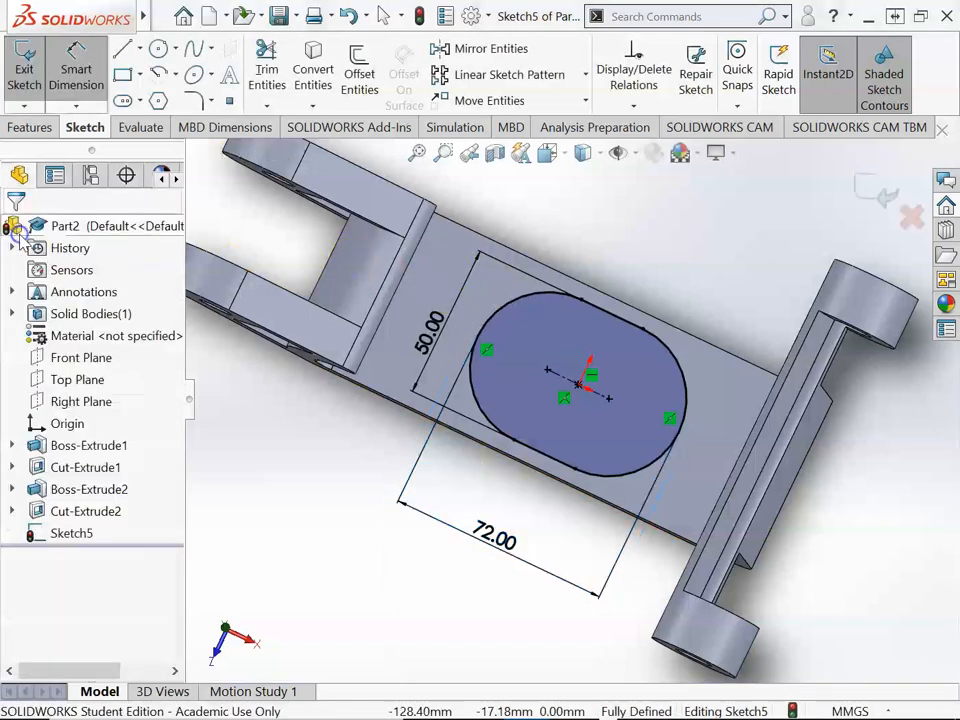
# Step: Cut-extrude the slot profile Through All to open the base plate
pyautogui.click(28, 127)
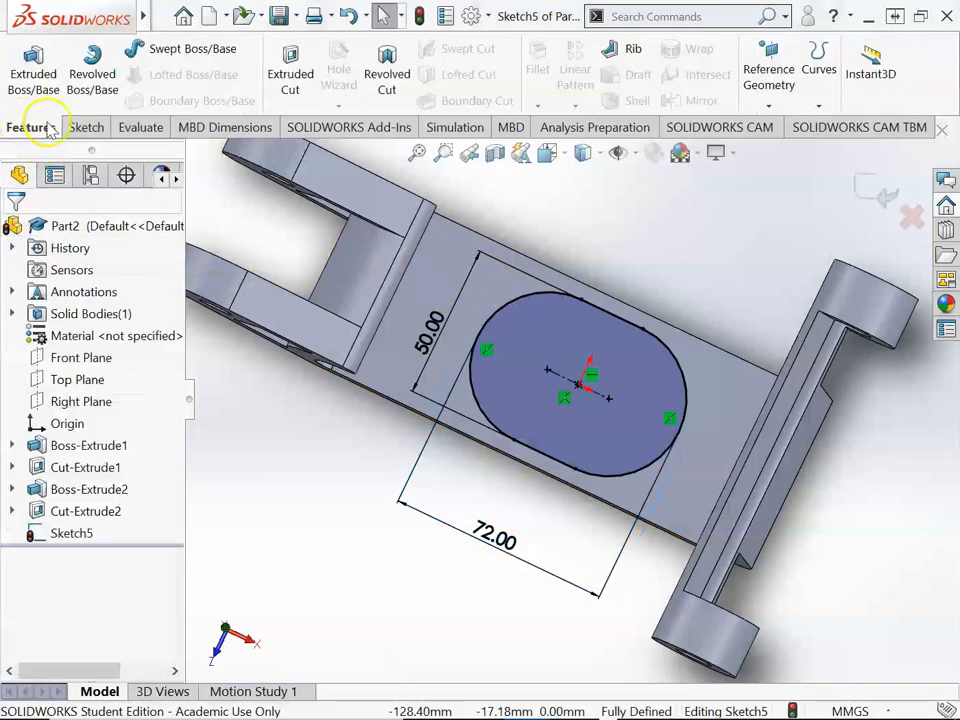
pyautogui.click(289, 72)
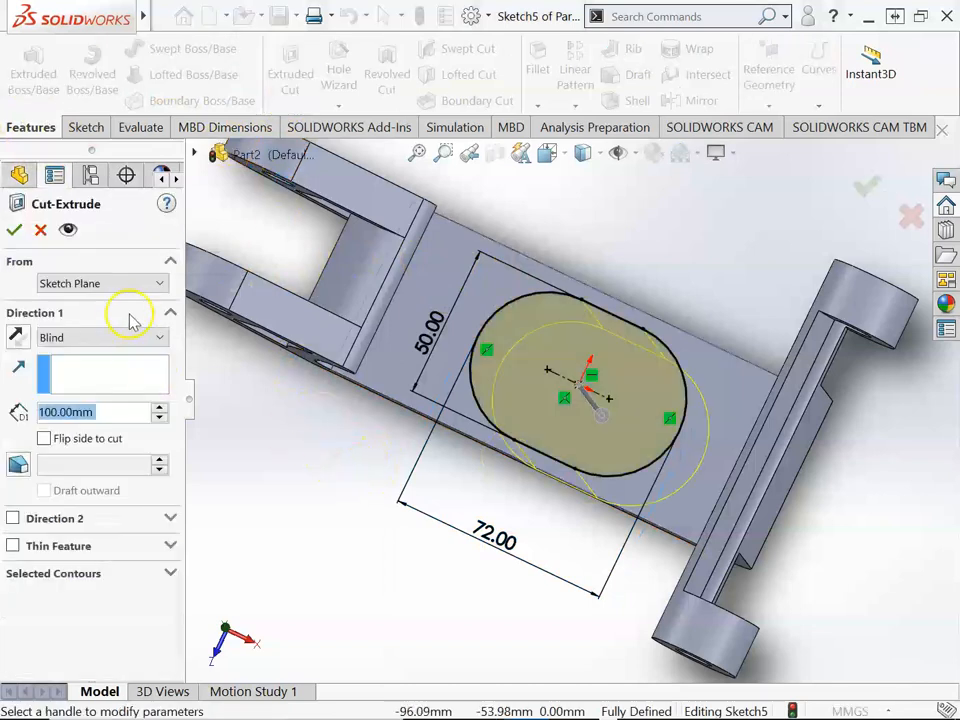
pyautogui.click(120, 340)
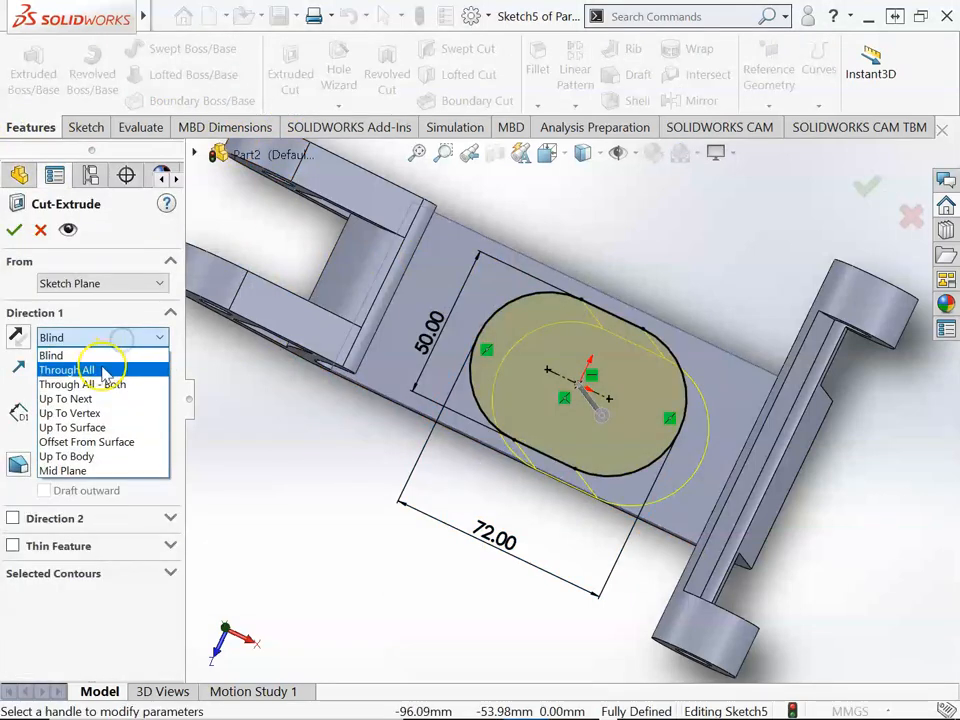
pyautogui.click(105, 370)
pyautogui.moveTo(296, 493); pyautogui.dragTo(295, 342, button='middle')
pyautogui.click(14, 230)
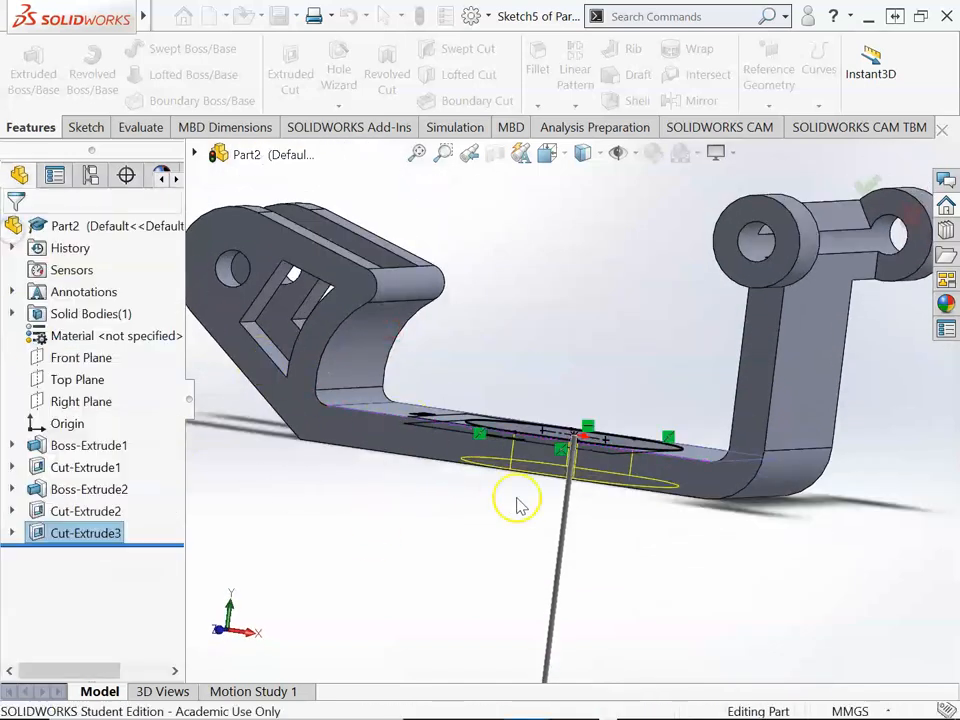
pyautogui.moveTo(533, 552); pyautogui.dragTo(499, 628, button='middle')
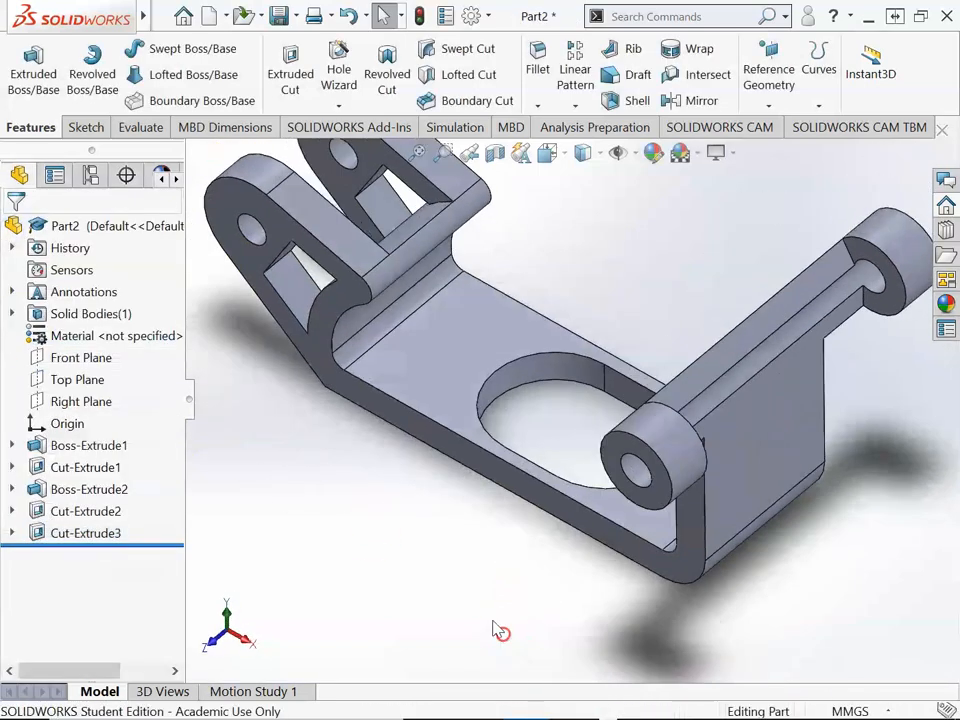
# Step: Start a sketch on the base plate's upper face and check the lever drawing for the rim width around the slot
pyautogui.rightClick(456, 349)
pyautogui.click(585, 216)
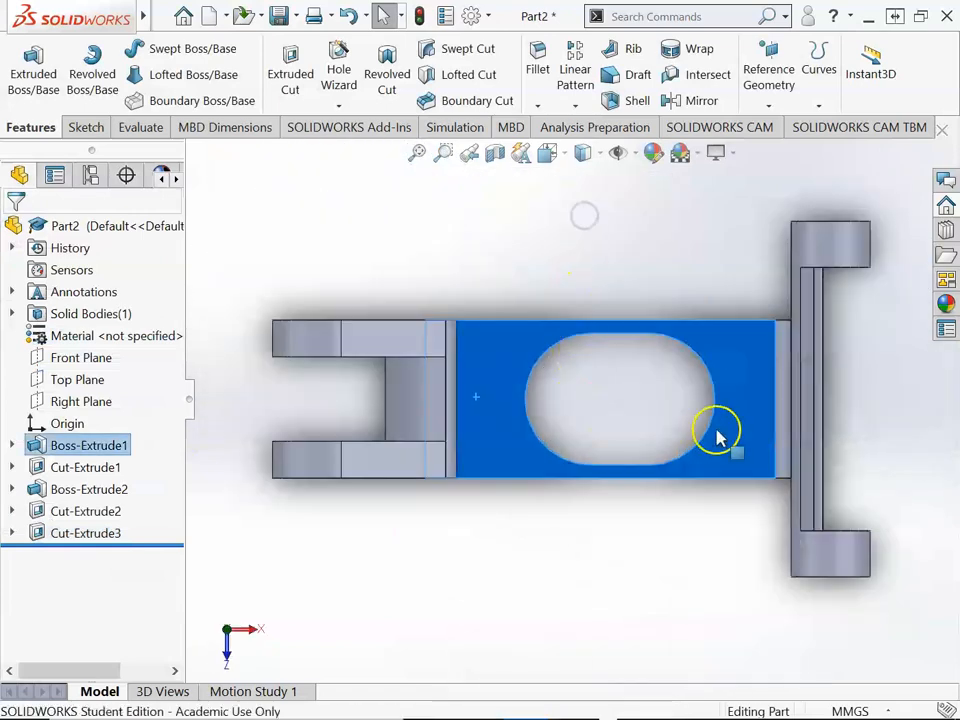
pyautogui.rightClick(733, 403)
pyautogui.click(775, 215)
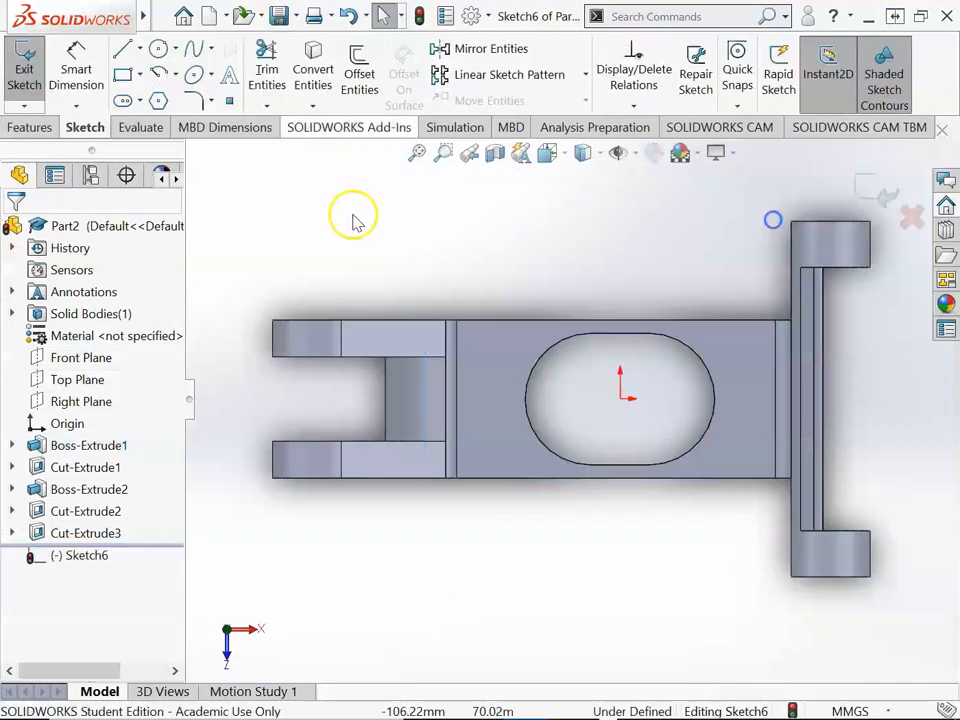
pyautogui.hotkey('alt', 'Tab')
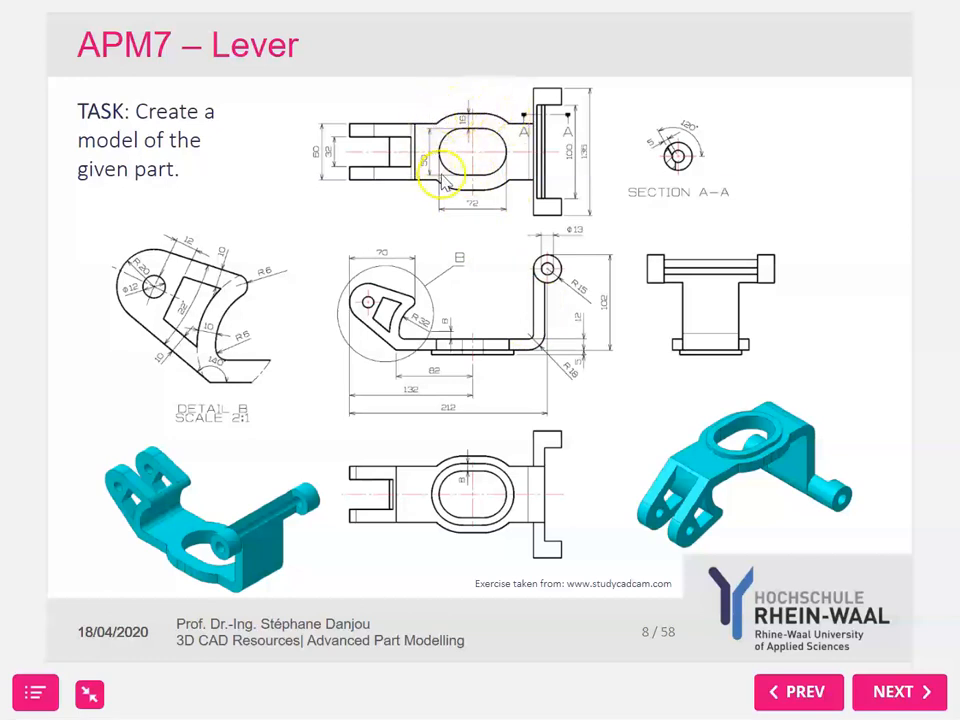
pyautogui.hotkey('alt', 'Tab')
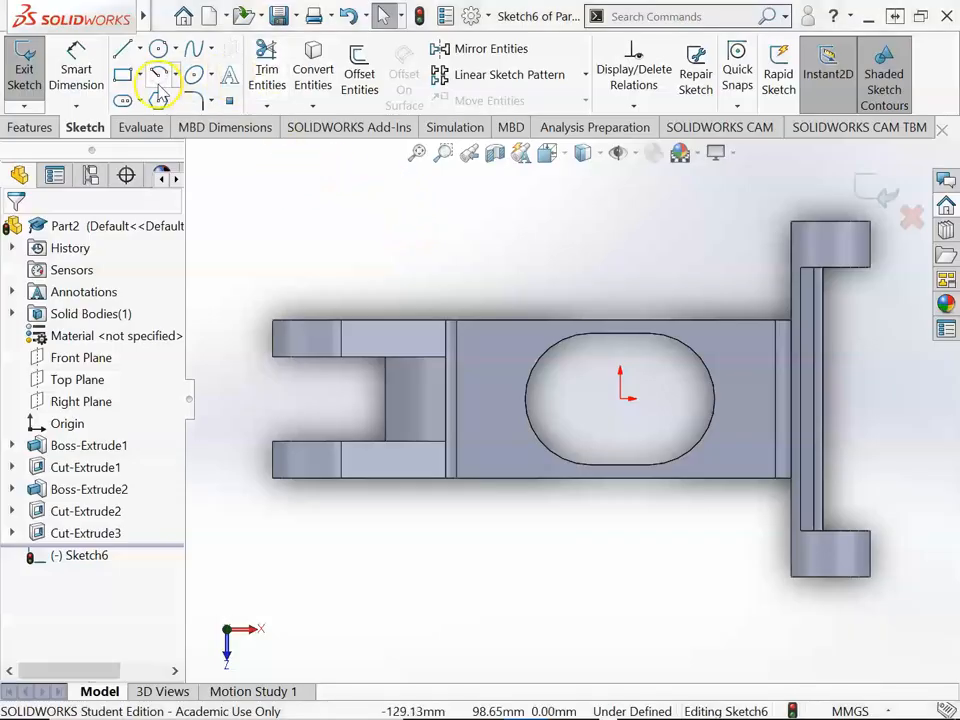
# Step: Offset the slot opening's four edges outward by 16 mm to outline the rim
pyautogui.click(365, 72)
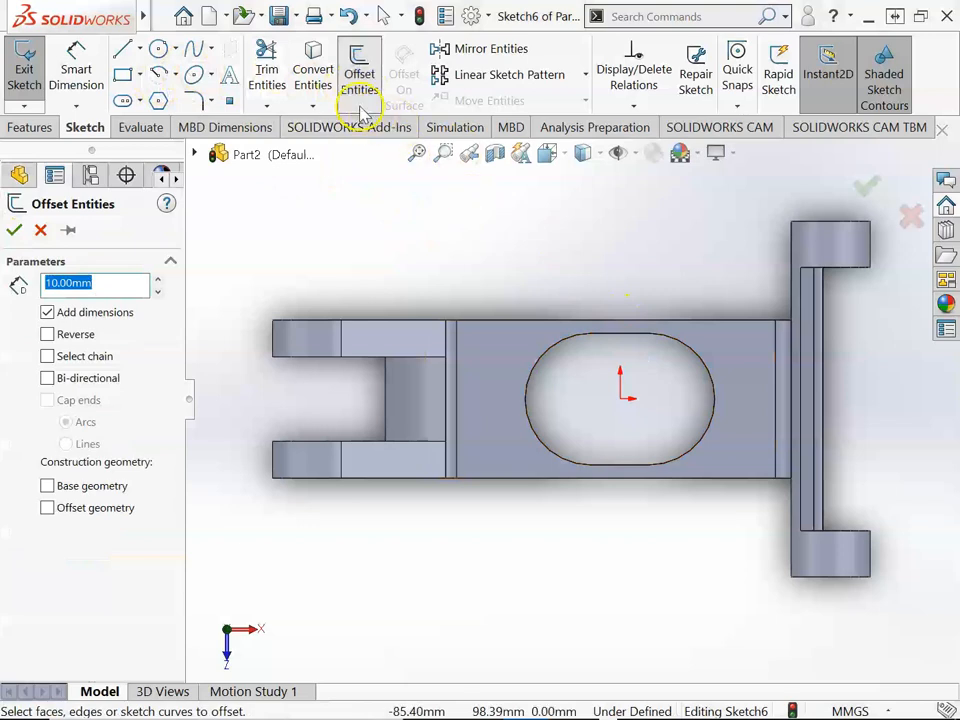
pyautogui.click(622, 338)
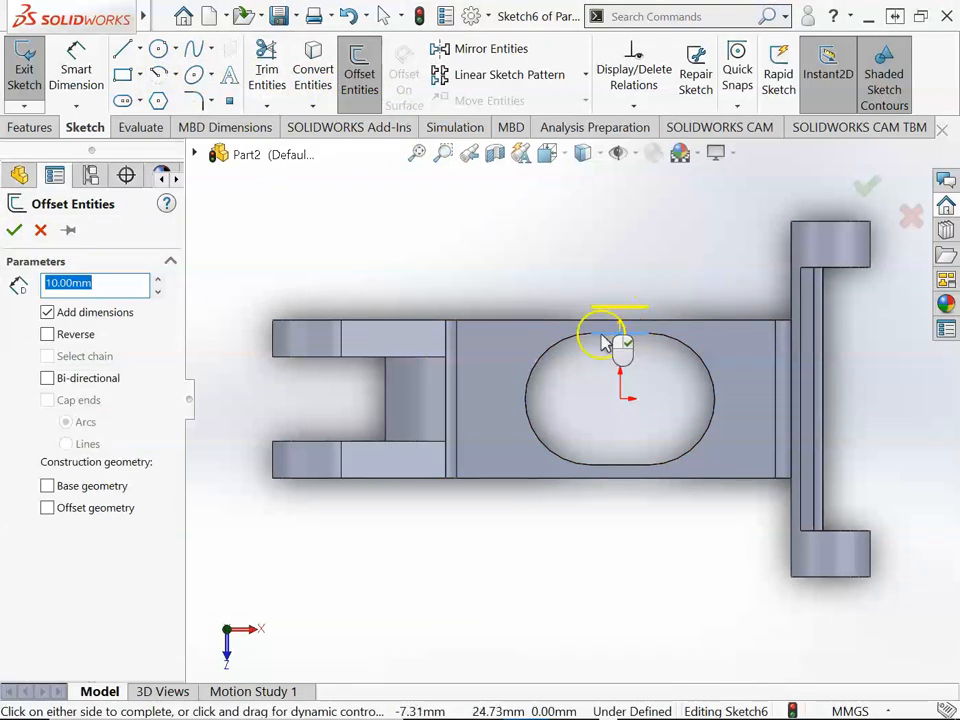
pyautogui.click(551, 348)
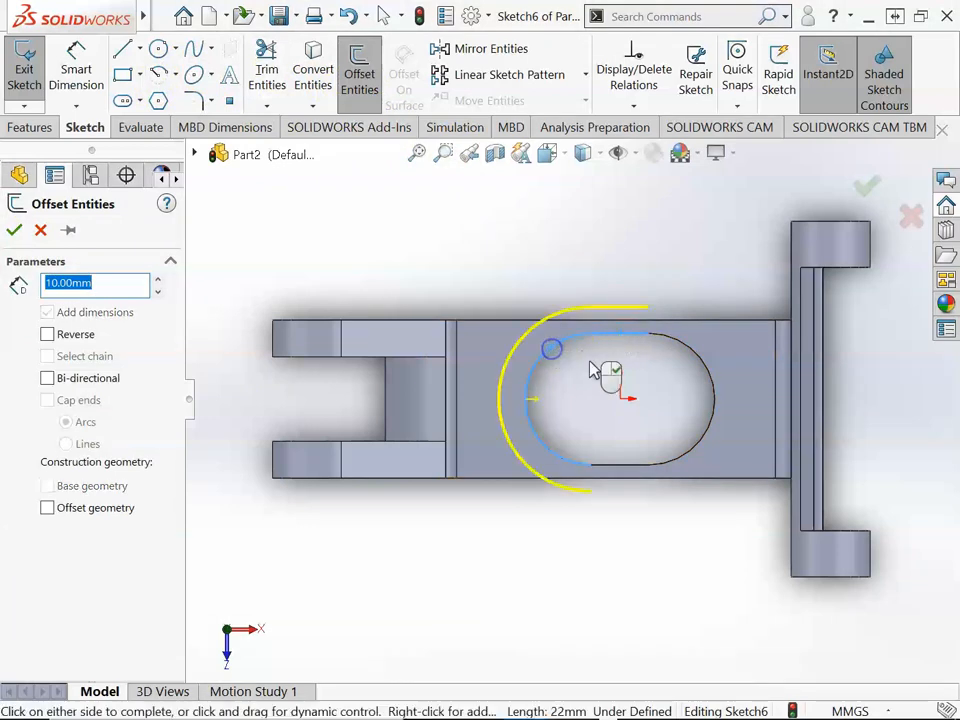
pyautogui.click(714, 390)
pyautogui.click(631, 465)
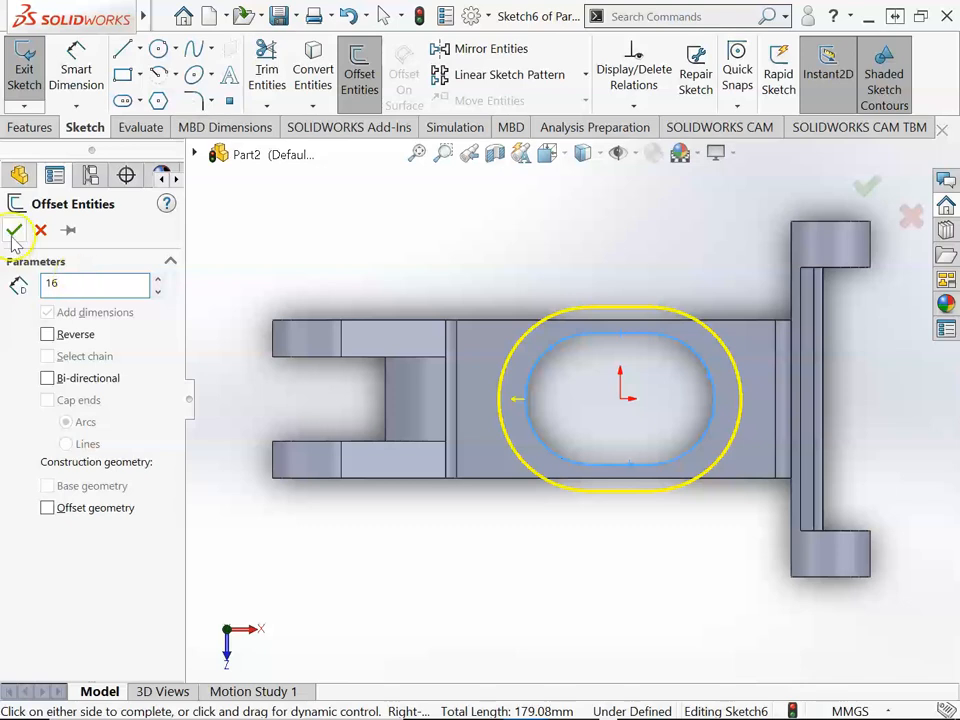
pyautogui.press('Return')
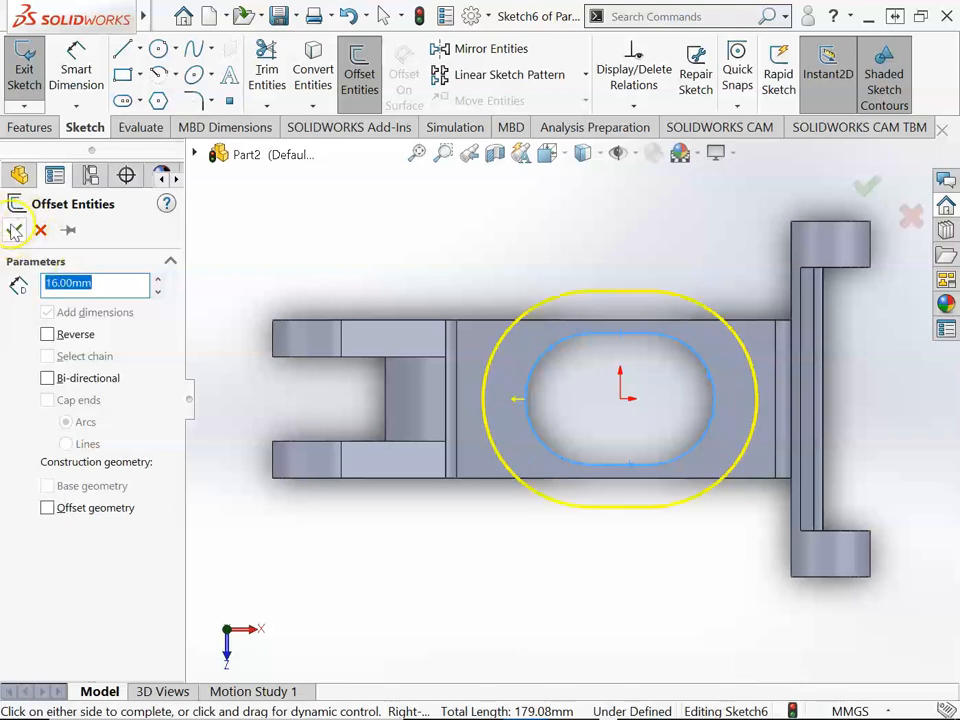
pyautogui.click(15, 230)
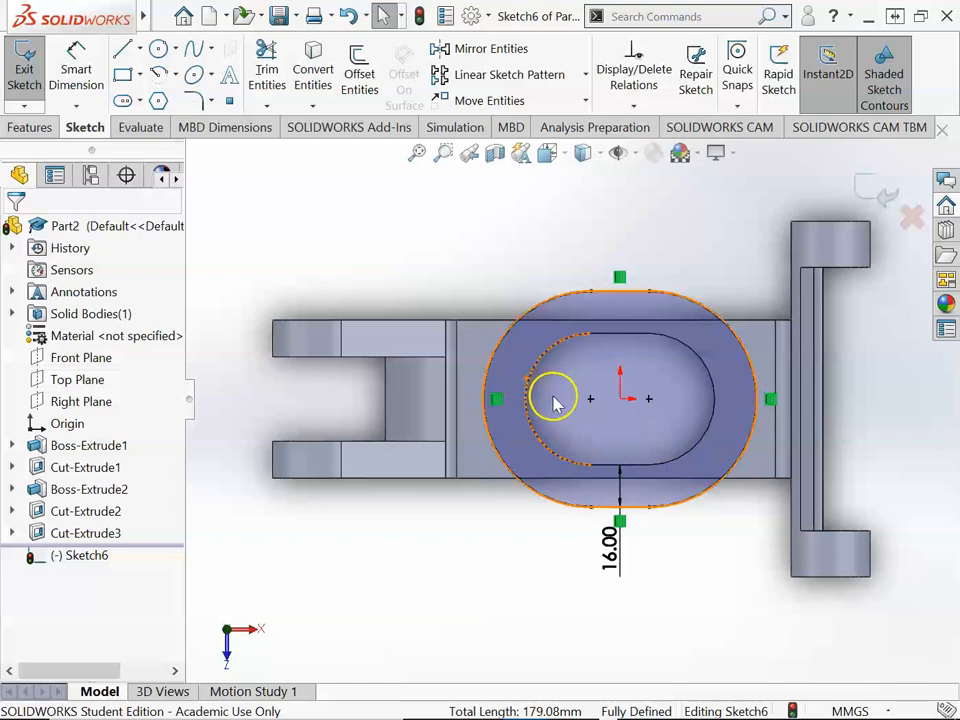
# Step: Convert the four edges of the slot opening into sketch entities as the rim's inner contour
pyautogui.click(315, 74)
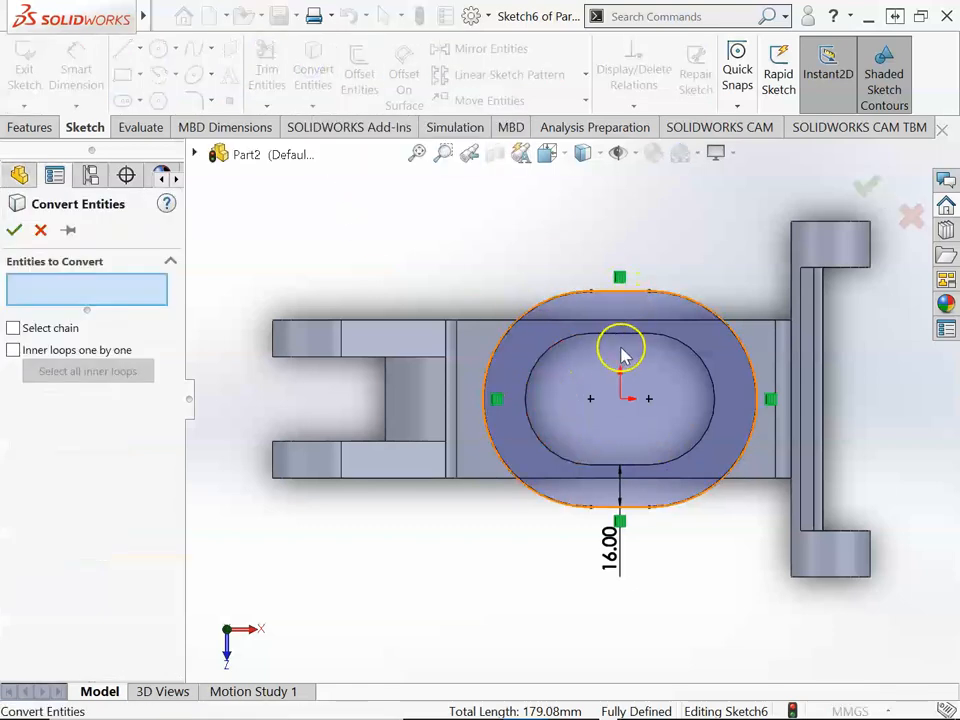
pyautogui.click(542, 358)
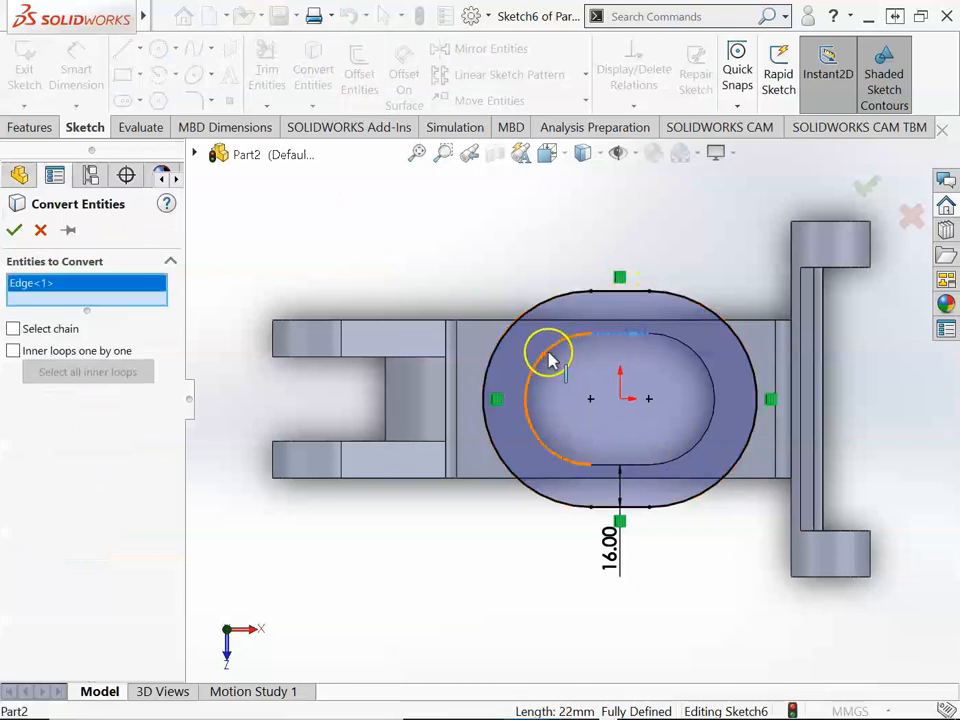
pyautogui.click(615, 335)
pyautogui.click(700, 358)
pyautogui.click(637, 467)
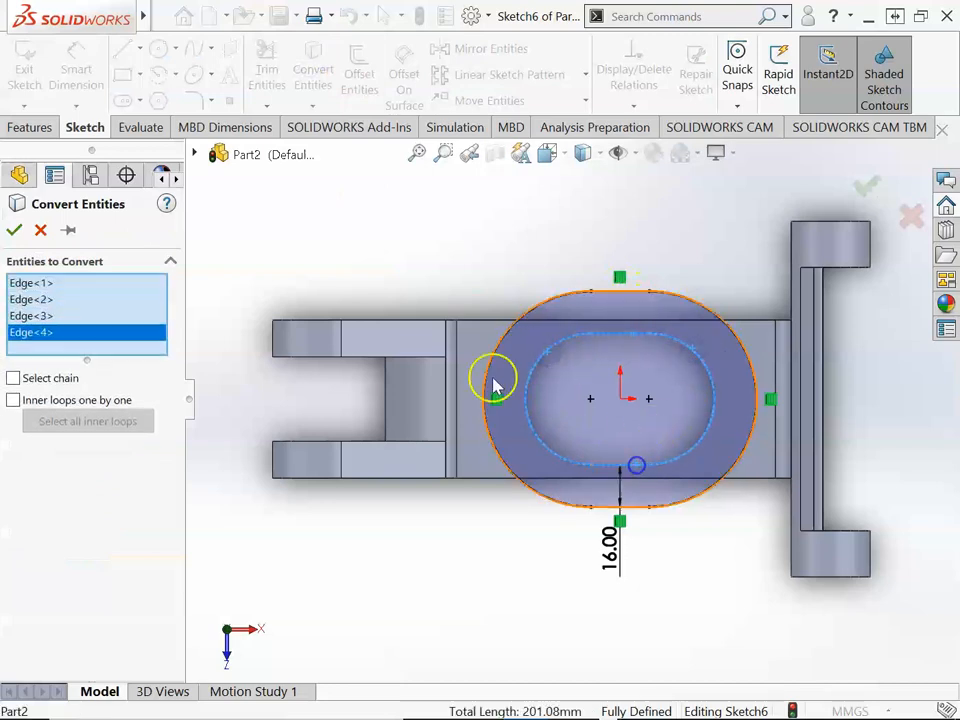
pyautogui.click(16, 231)
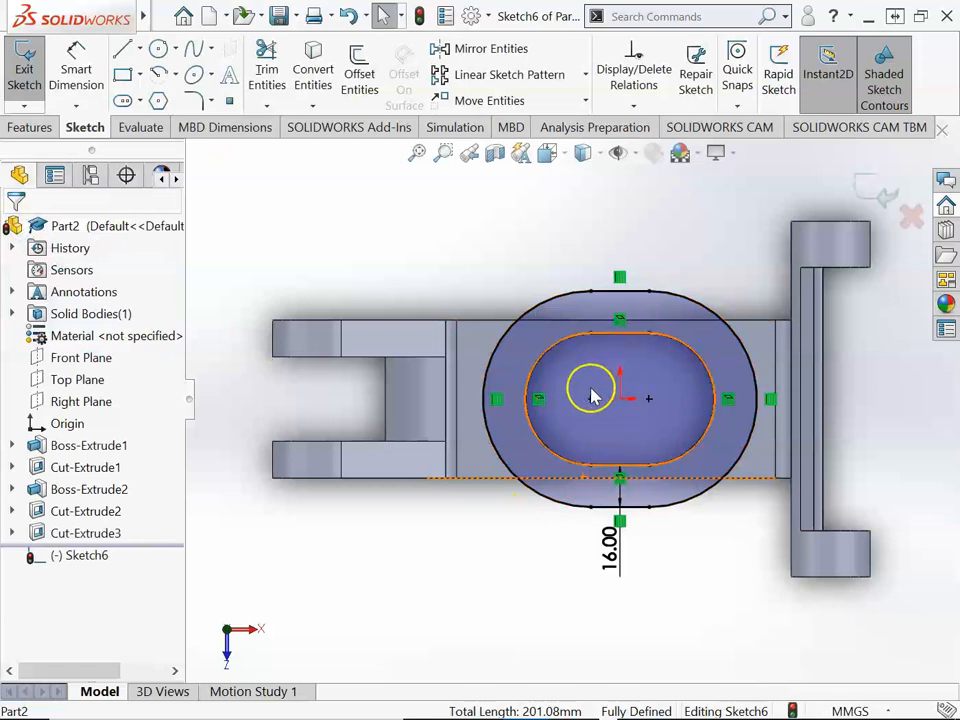
# Step: Extrude the rim profile Up To Surface, ending at the base plate's underside face and merged with the body
pyautogui.click(20, 128)
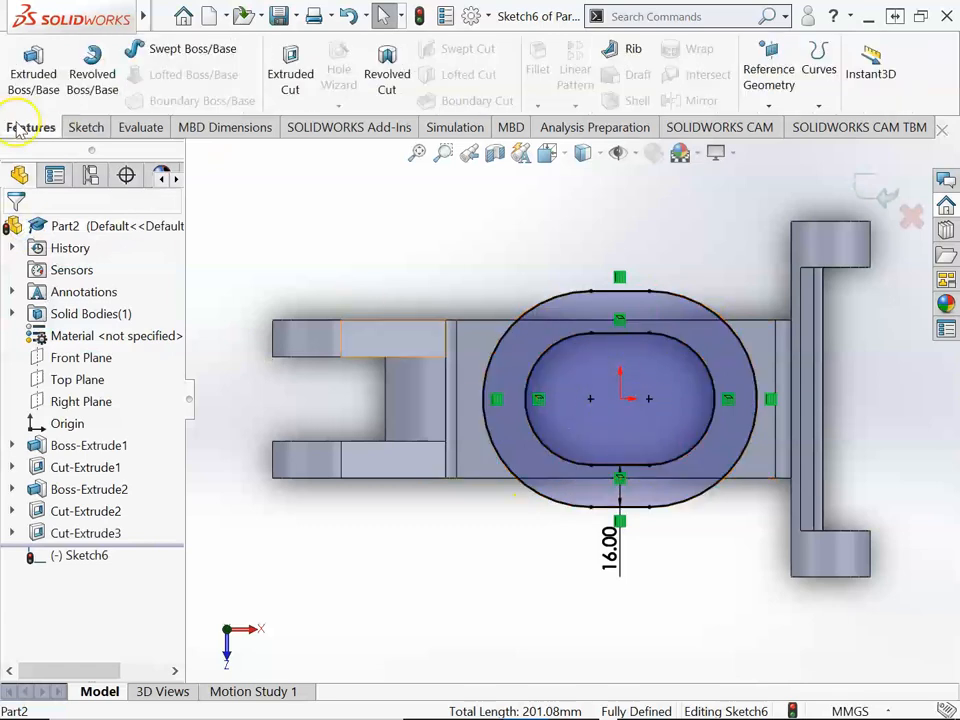
pyautogui.click(30, 80)
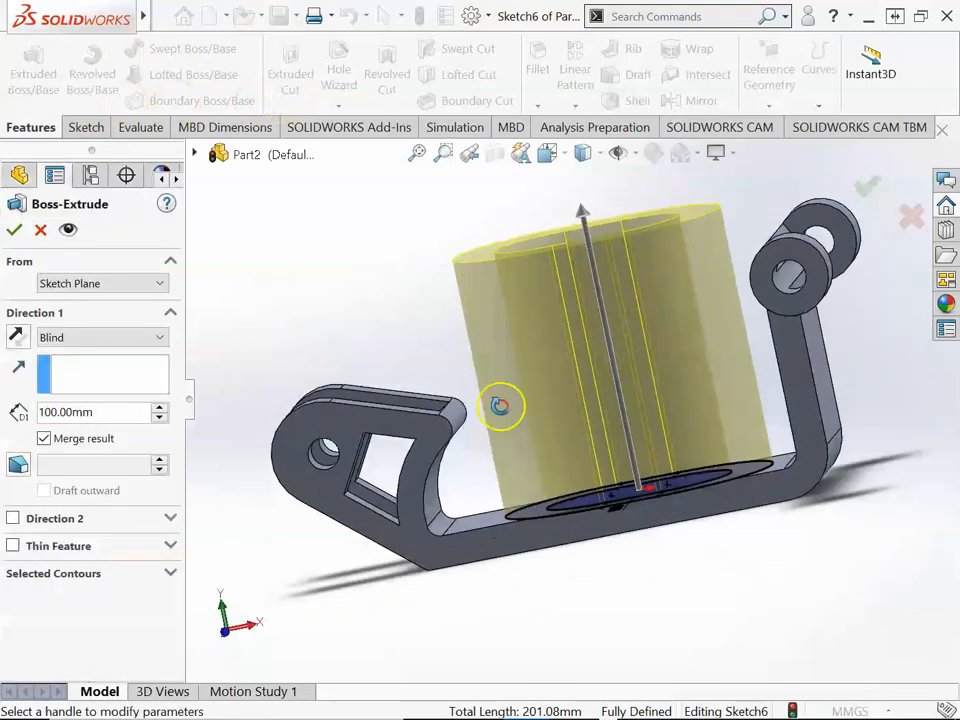
pyautogui.click(87, 340)
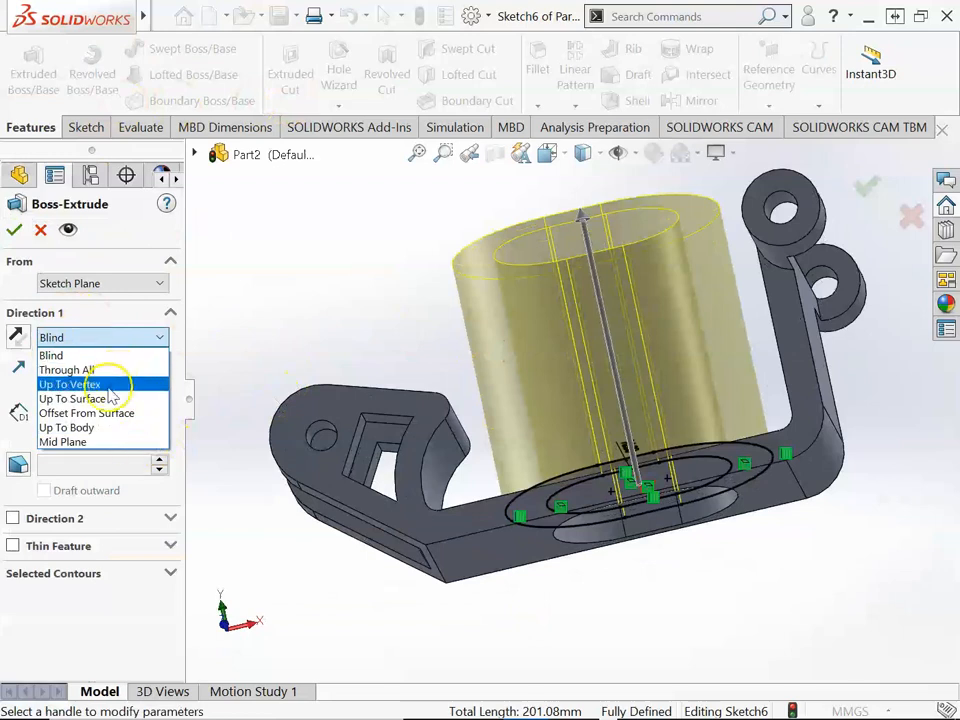
pyautogui.click(72, 398)
pyautogui.moveTo(510, 615)
pyautogui.mouseDown(button='middle')
pyautogui.moveTo(508, 600)
pyautogui.moveTo(535, 692)
pyautogui.mouseUp(button='middle')
pyautogui.moveTo(624, 598)
pyautogui.mouseDown(button='middle')
pyautogui.moveTo(598, 530)
pyautogui.moveTo(574, 538)
pyautogui.mouseUp(button='middle')
pyautogui.click(527, 572)
pyautogui.moveTo(527, 572); pyautogui.dragTo(556, 641, button='middle')
pyautogui.moveTo(700, 540)
pyautogui.mouseDown(button='middle')
pyautogui.moveTo(754, 561)
pyautogui.moveTo(650, 545)
pyautogui.mouseUp(button='middle')
pyautogui.scroll(-4, 650, 545)
pyautogui.moveTo(519, 514); pyautogui.dragTo(533, 570, button='middle')
pyautogui.moveTo(372, 424)
pyautogui.mouseDown(button='middle')
pyautogui.moveTo(381, 439)
pyautogui.moveTo(360, 516)
pyautogui.moveTo(446, 420)
pyautogui.moveTo(440, 600)
pyautogui.mouseUp(button='middle')
pyautogui.moveTo(812, 415); pyautogui.dragTo(829, 523, button='middle')
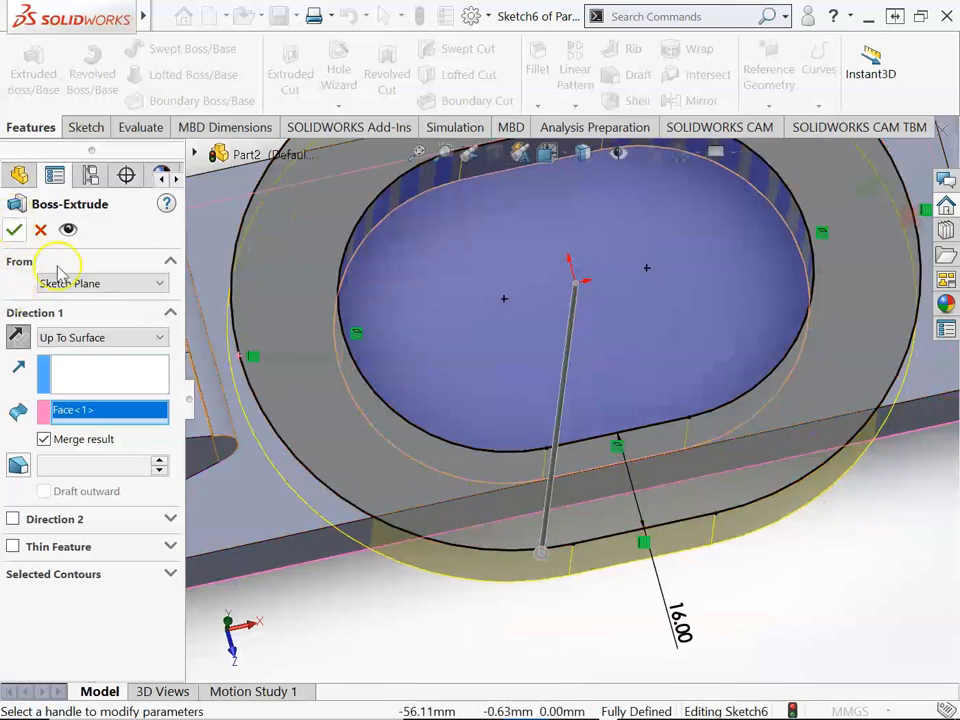
pyautogui.click(14, 231)
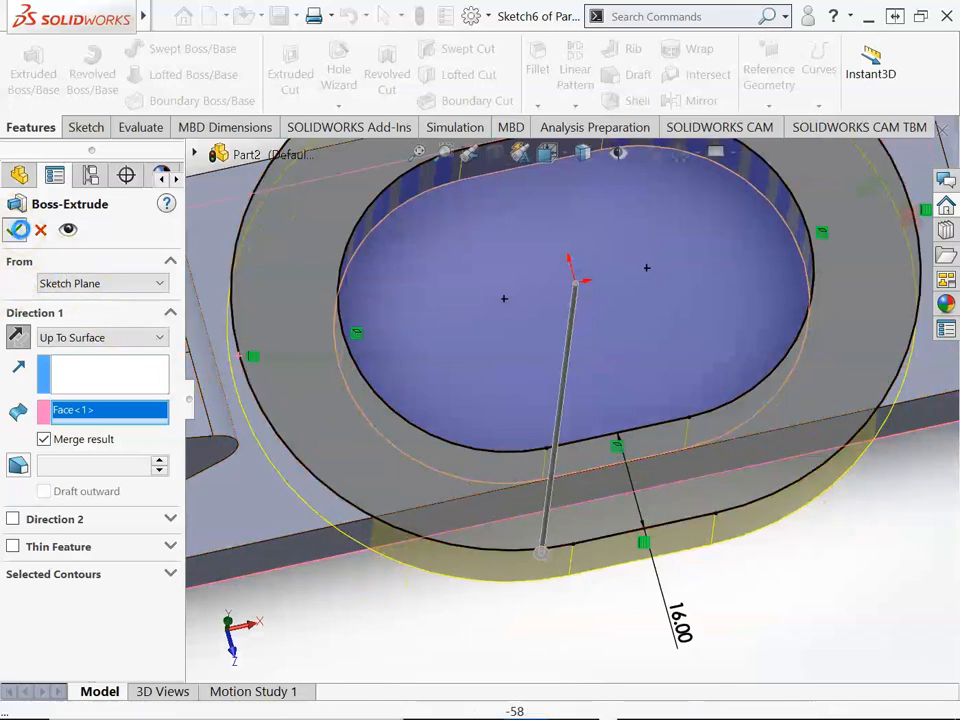
# Step: Start a new sketch on the base plate's underside face, viewed normal to it
pyautogui.scroll(4, 640, 576)
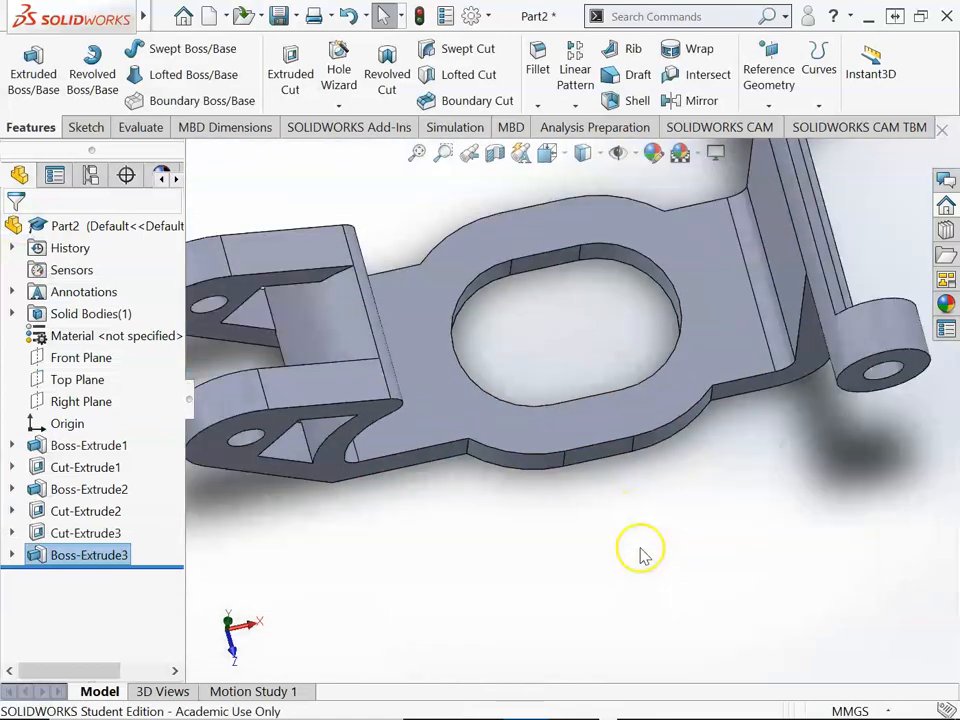
pyautogui.scroll(-3, 654, 507)
pyautogui.scroll(4, 650, 502)
pyautogui.moveTo(648, 492); pyautogui.dragTo(606, 326, button='middle')
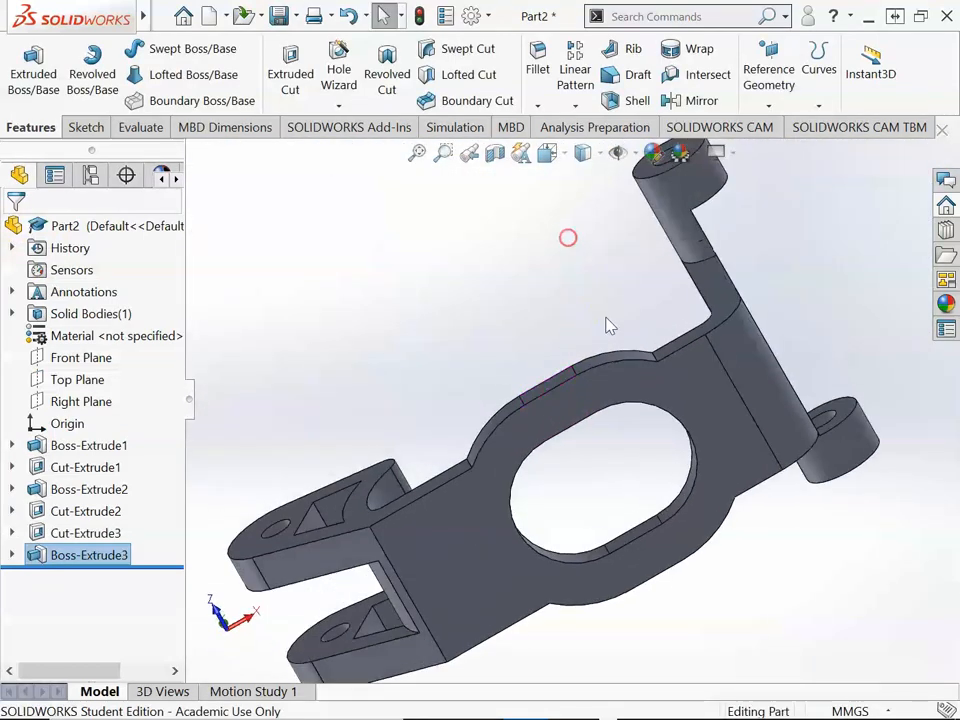
pyautogui.rightClick(696, 407)
pyautogui.click(836, 216)
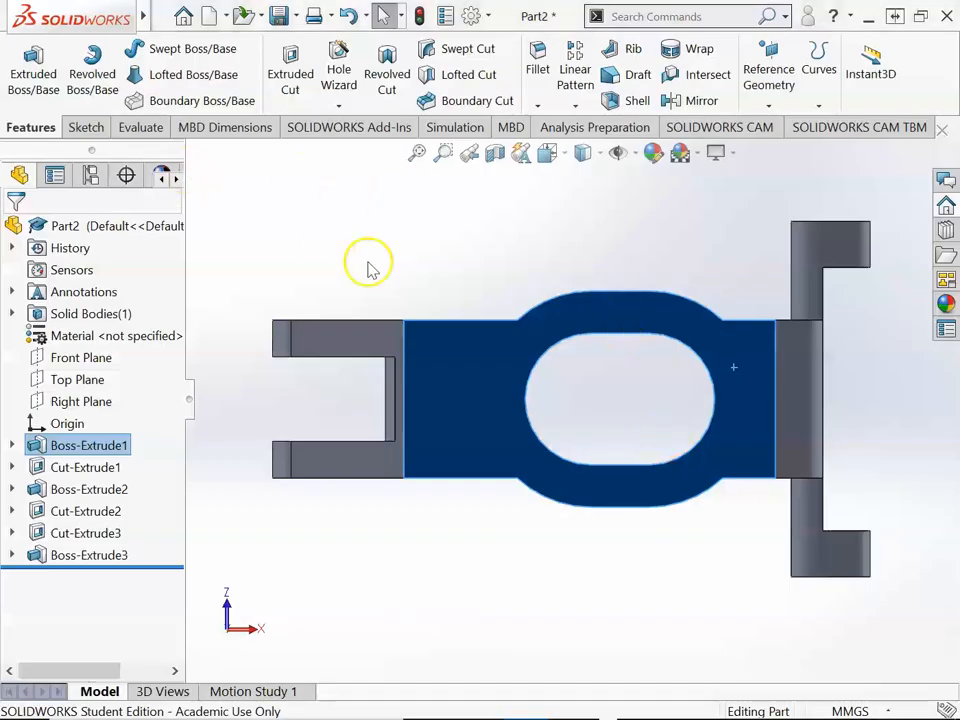
pyautogui.click(368, 265)
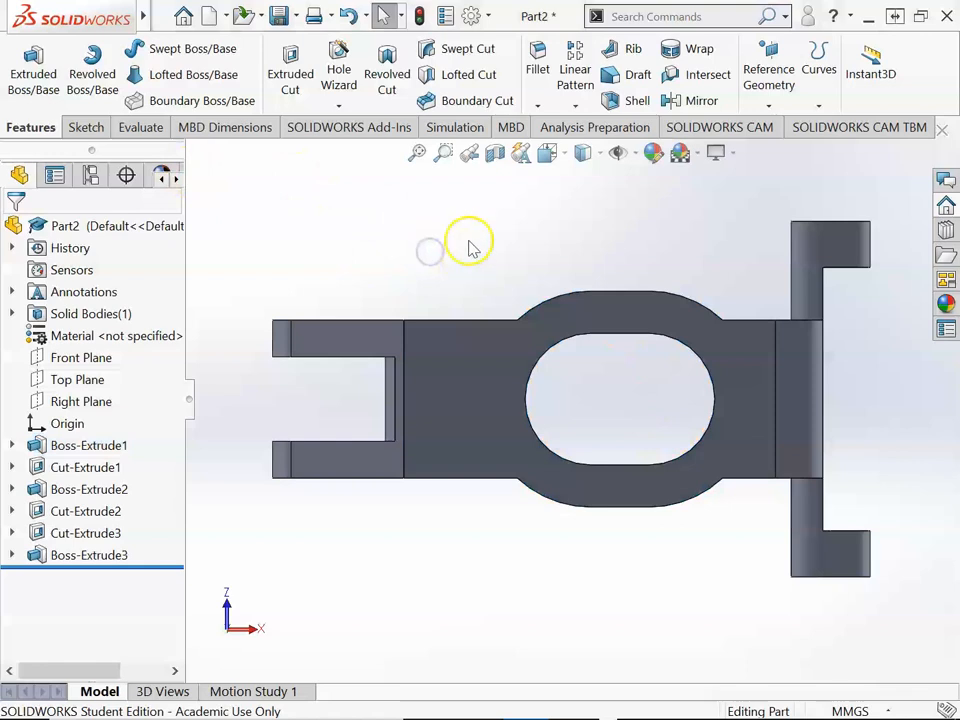
pyautogui.click(493, 381)
pyautogui.rightClick(493, 381)
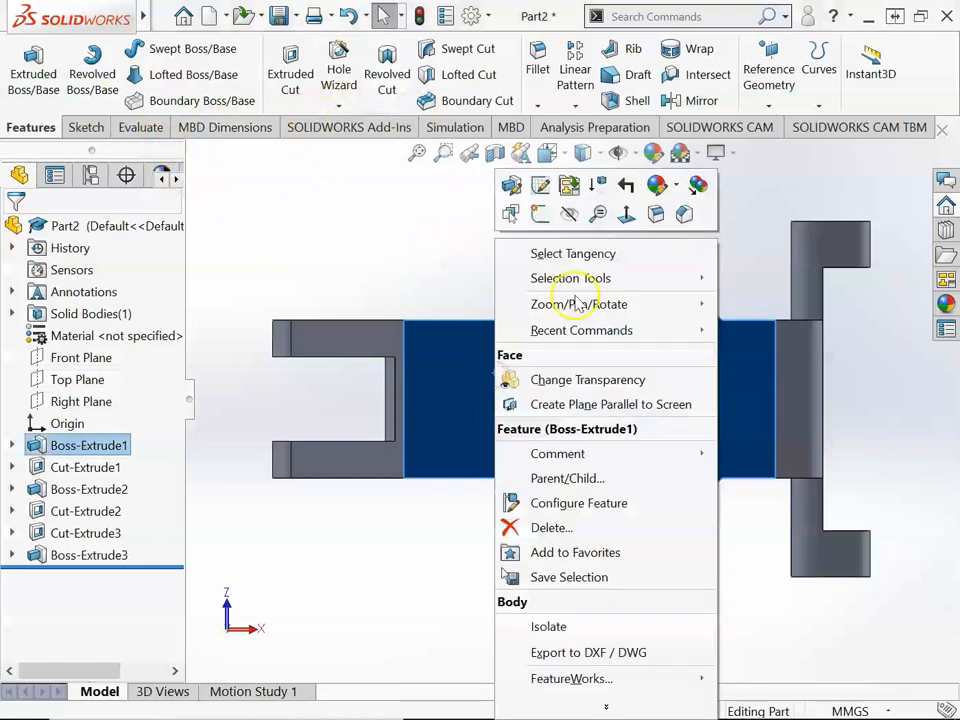
pyautogui.click(540, 214)
pyautogui.click(476, 284)
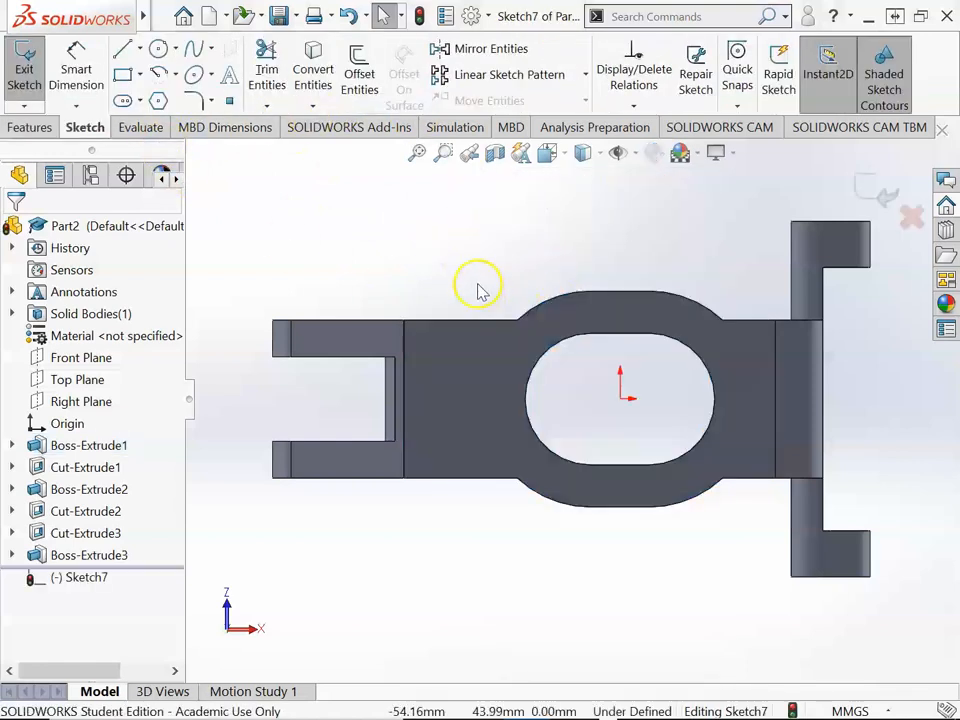
# Step: Offset the four slot edges on the underside with the direction facing outward from the opening
pyautogui.click(360, 78)
pyautogui.click(598, 337)
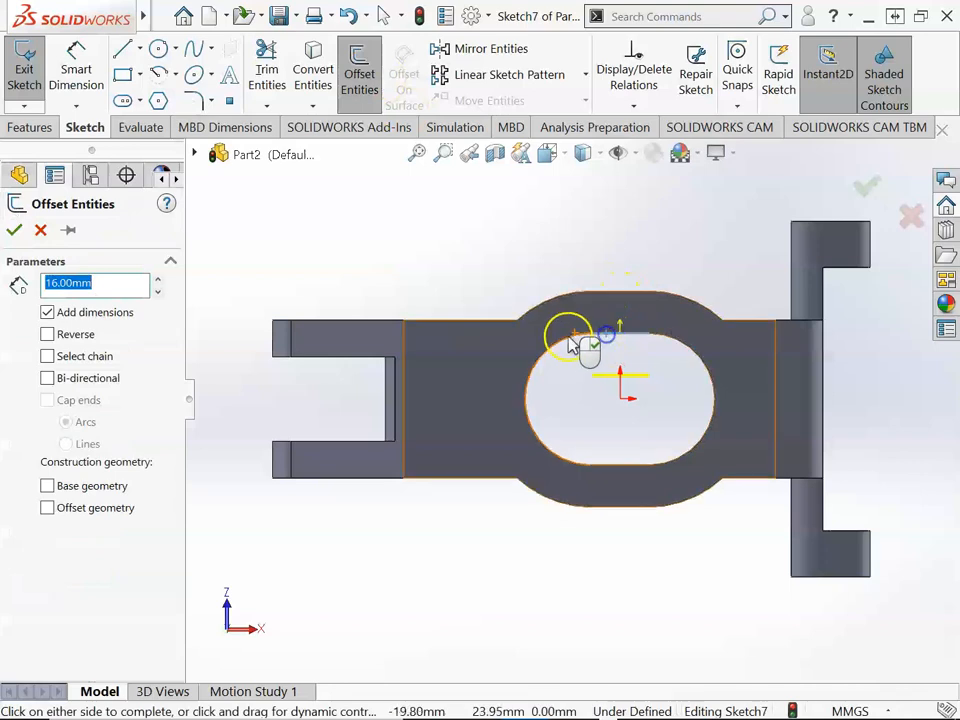
pyautogui.click(565, 342)
pyautogui.click(698, 355)
pyautogui.click(614, 468)
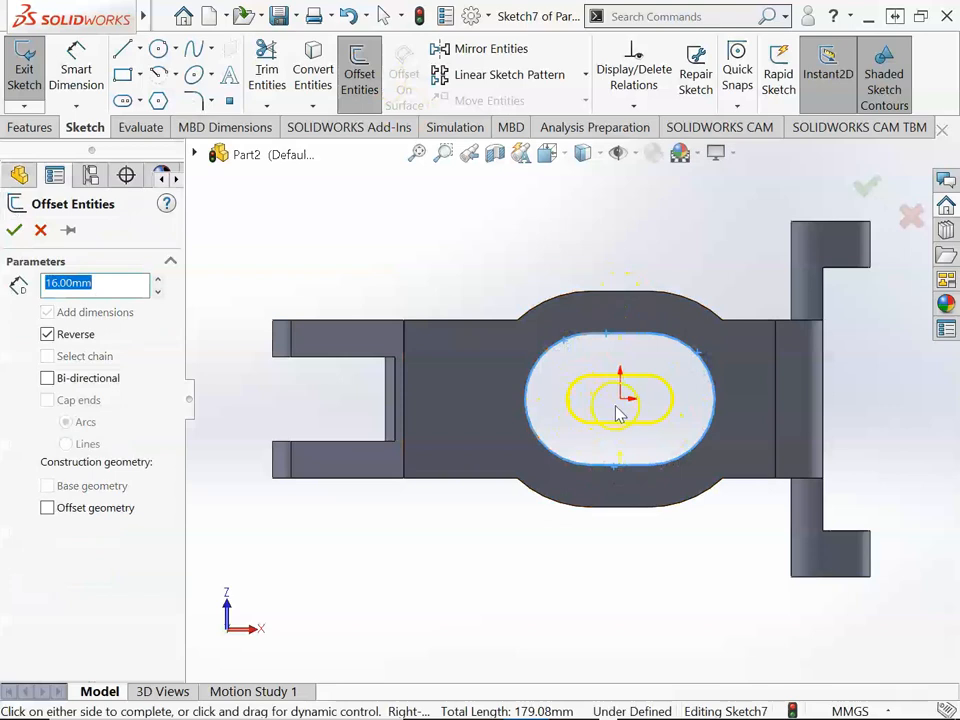
pyautogui.click(47, 335)
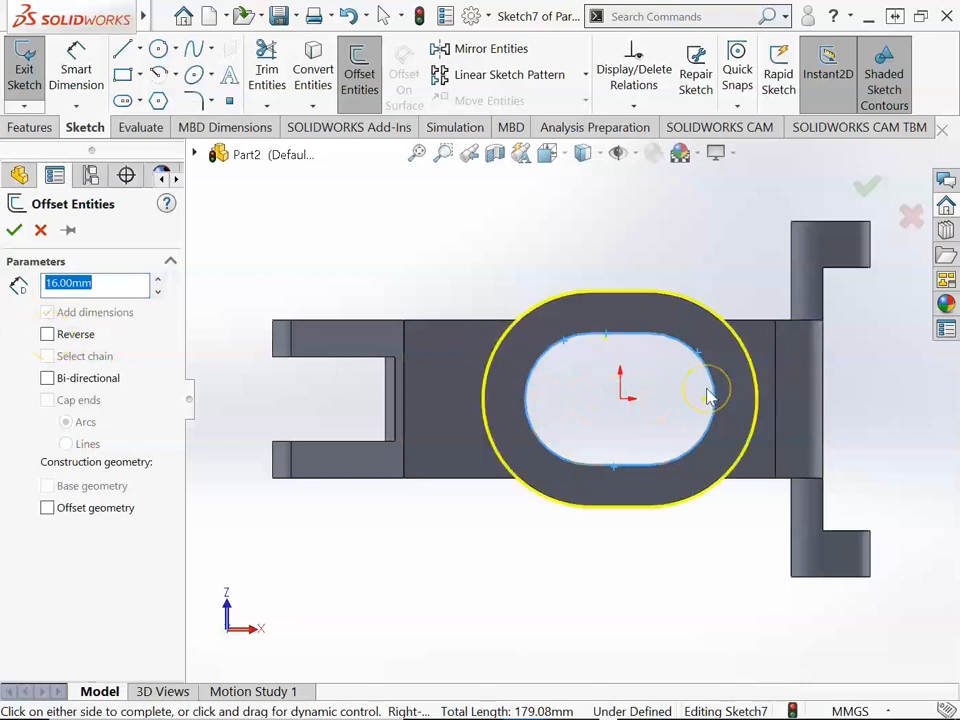